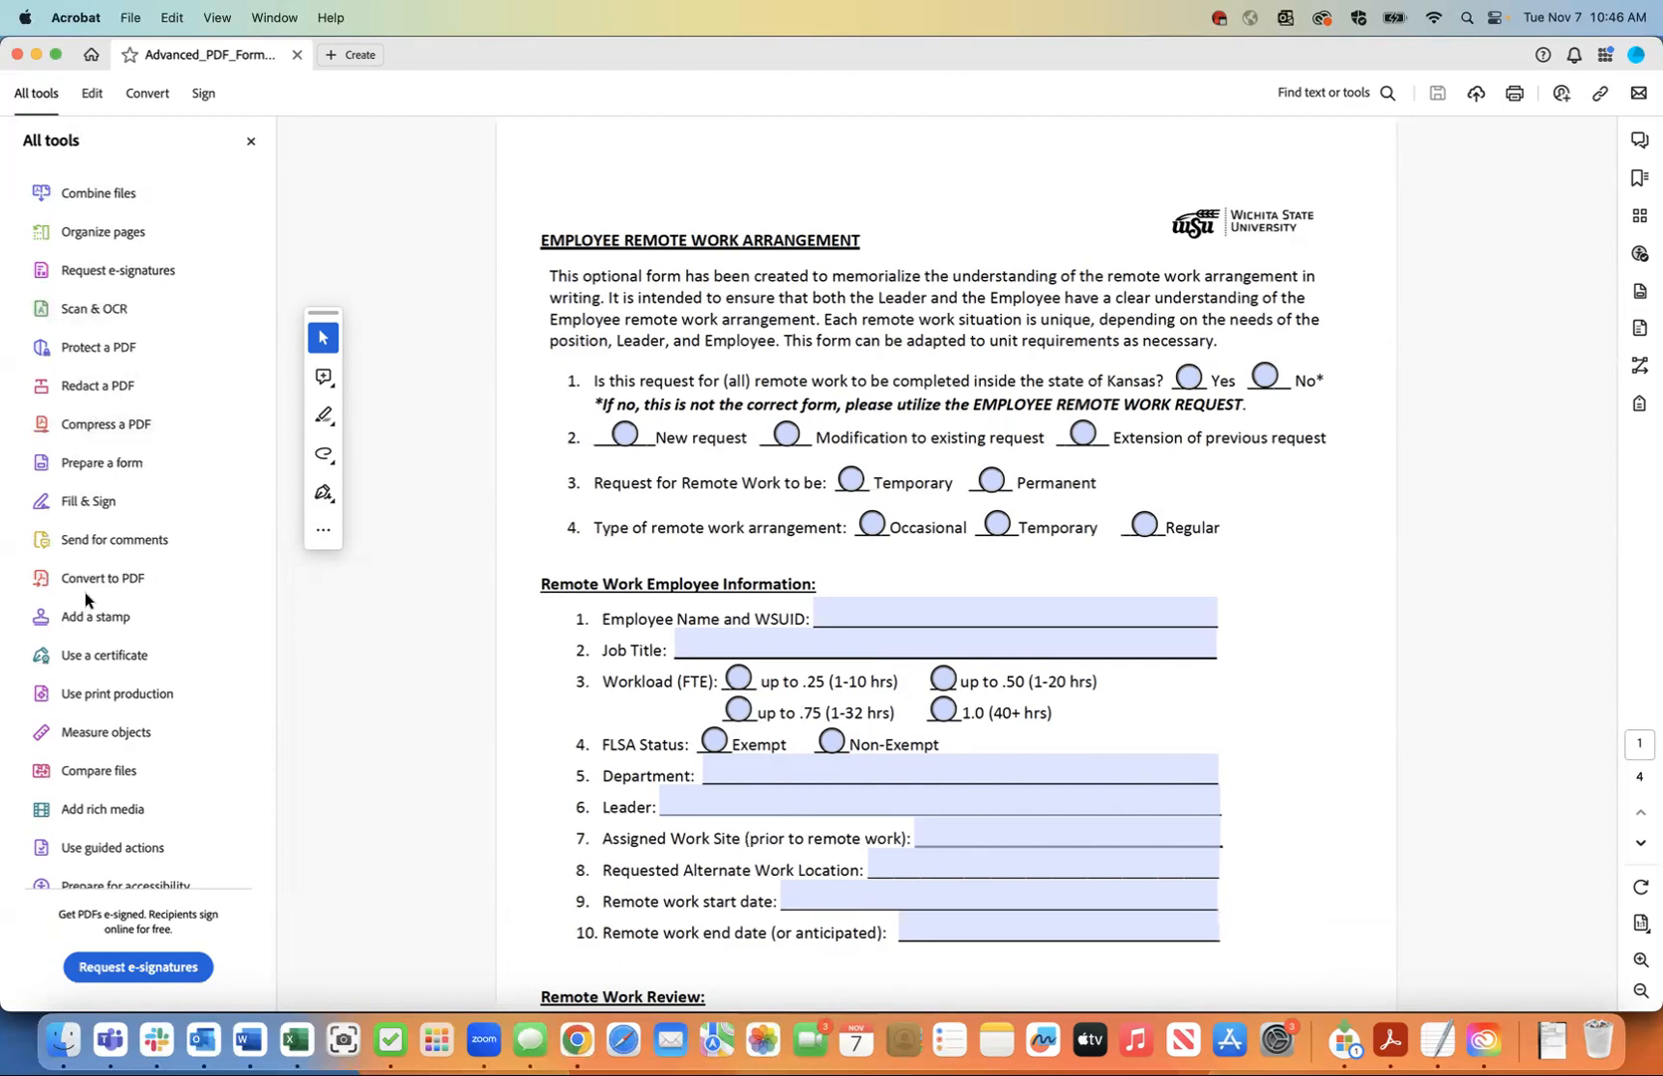
scroll(85, 591, down, 5)
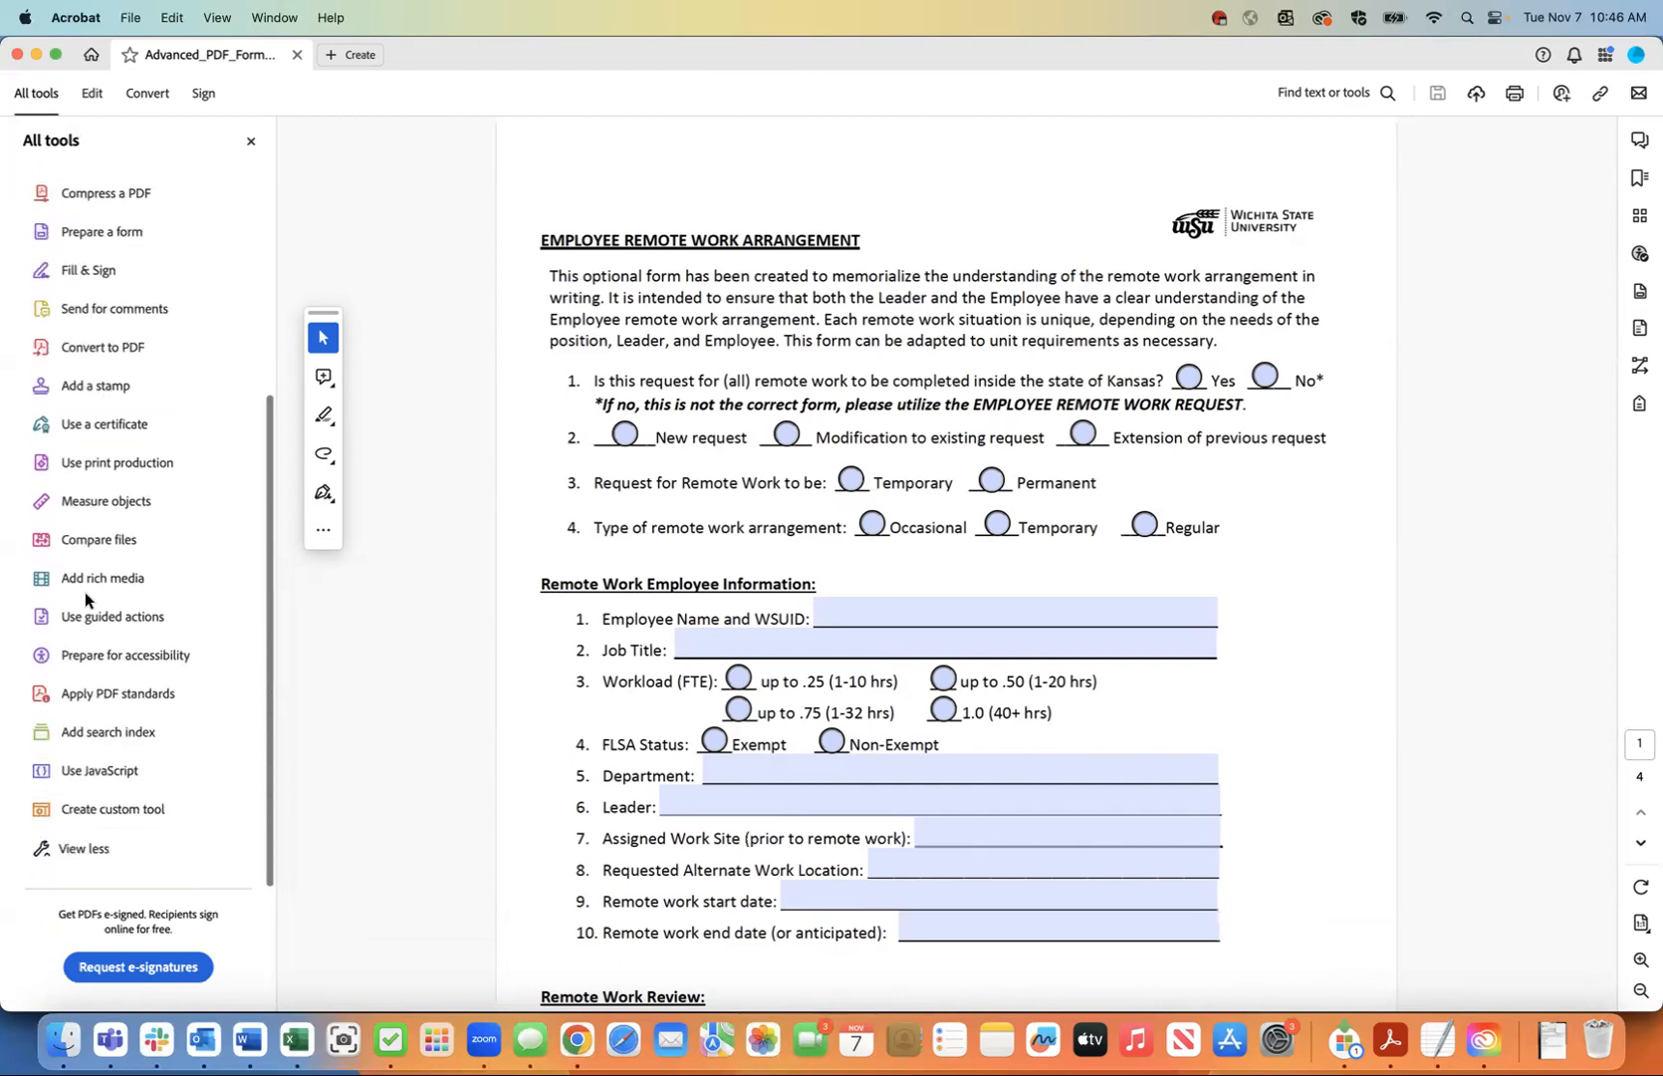
click(86, 654)
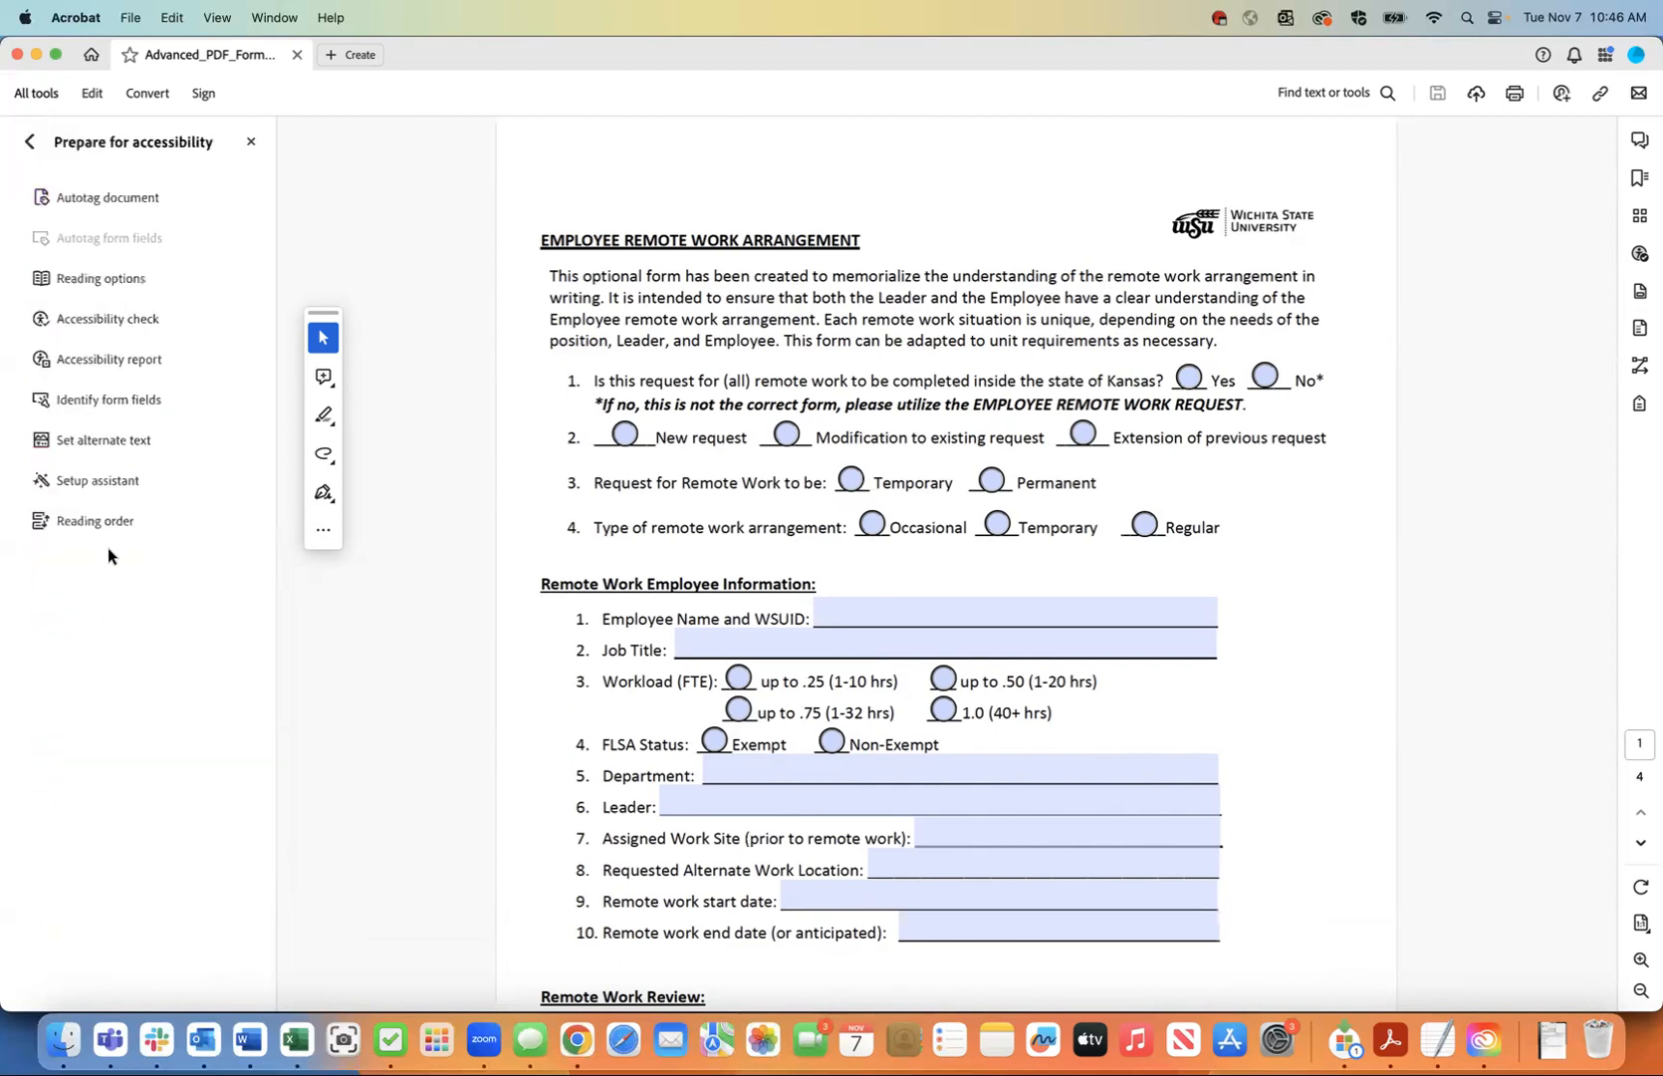
click(29, 147)
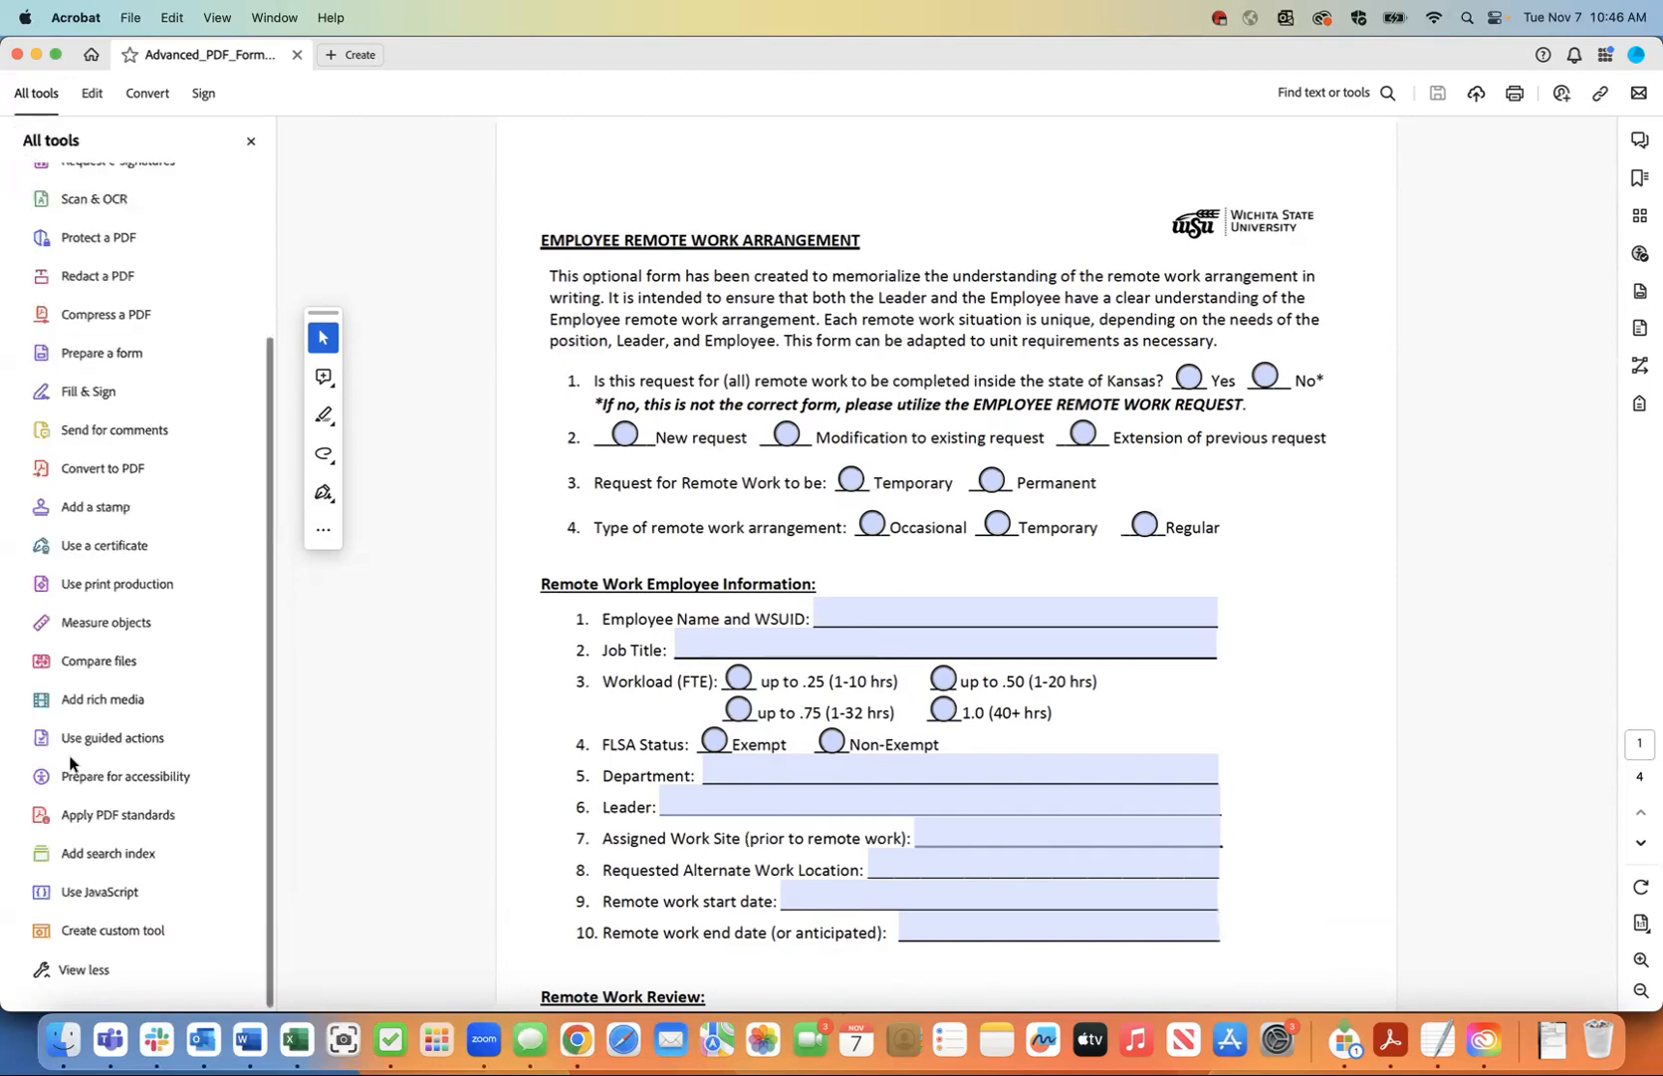
scroll(67, 802, down, 3)
click(74, 845)
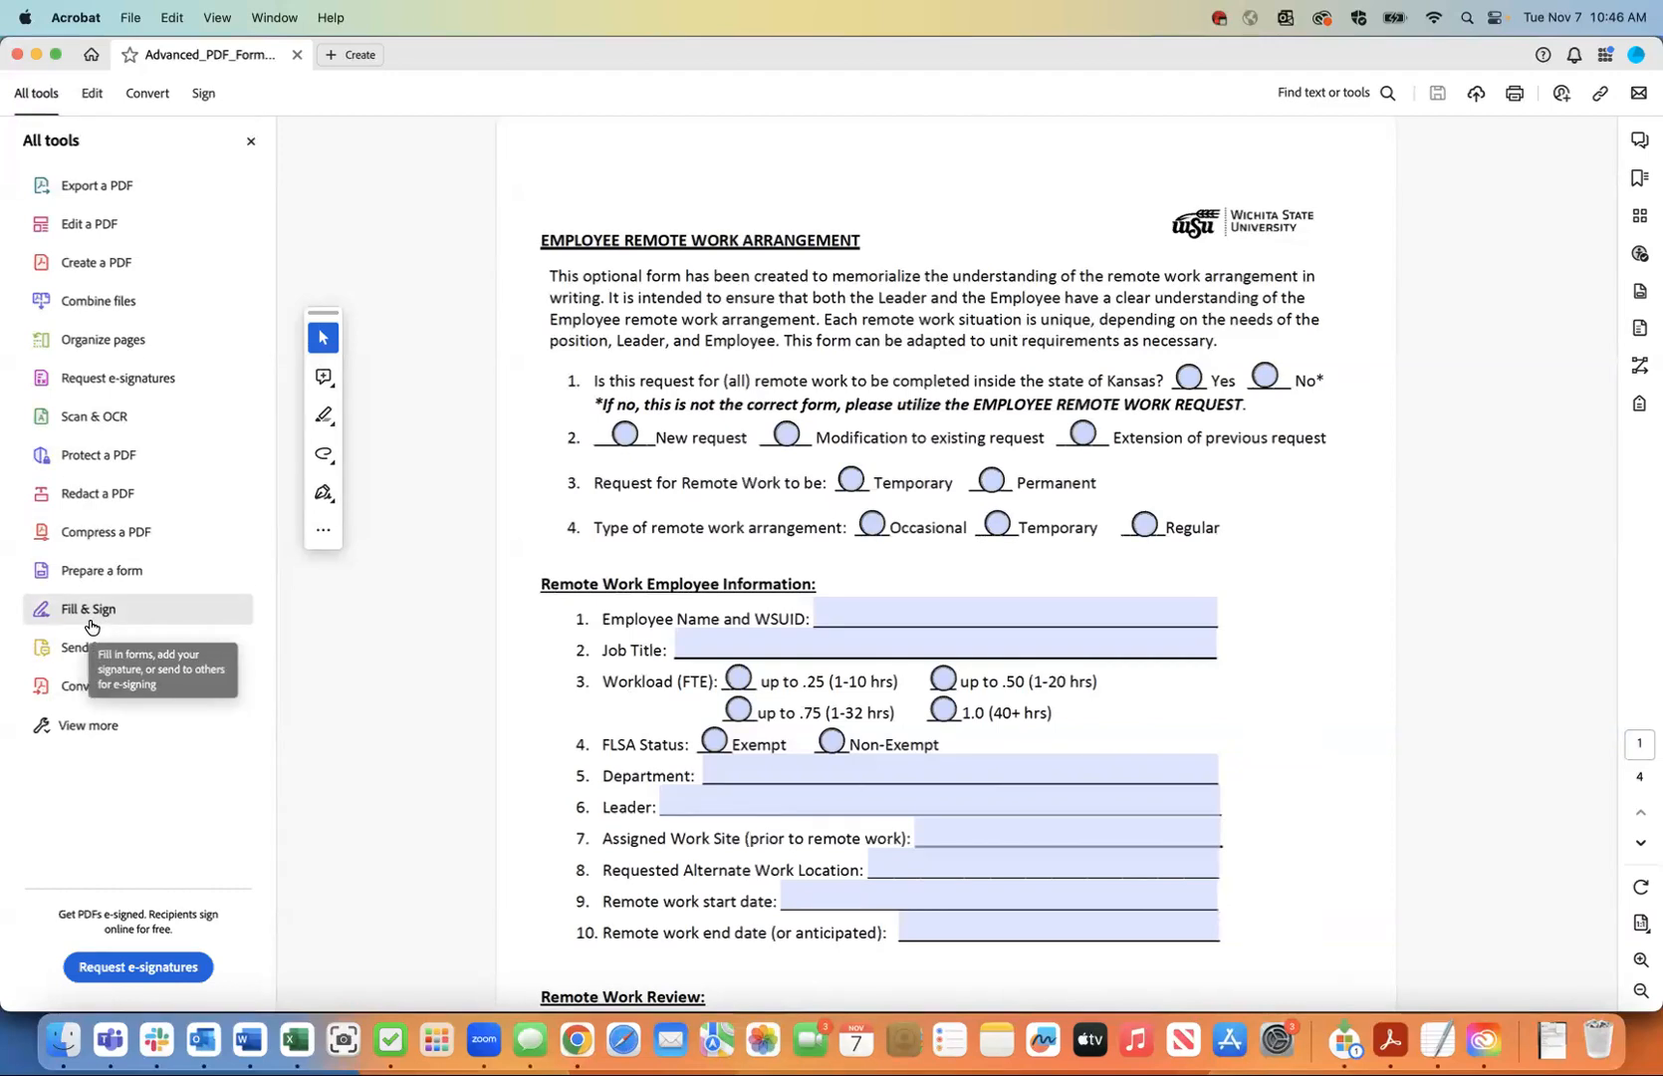
- Expand the full tools list and open the Prepare for accessibility tools
click(84, 724)
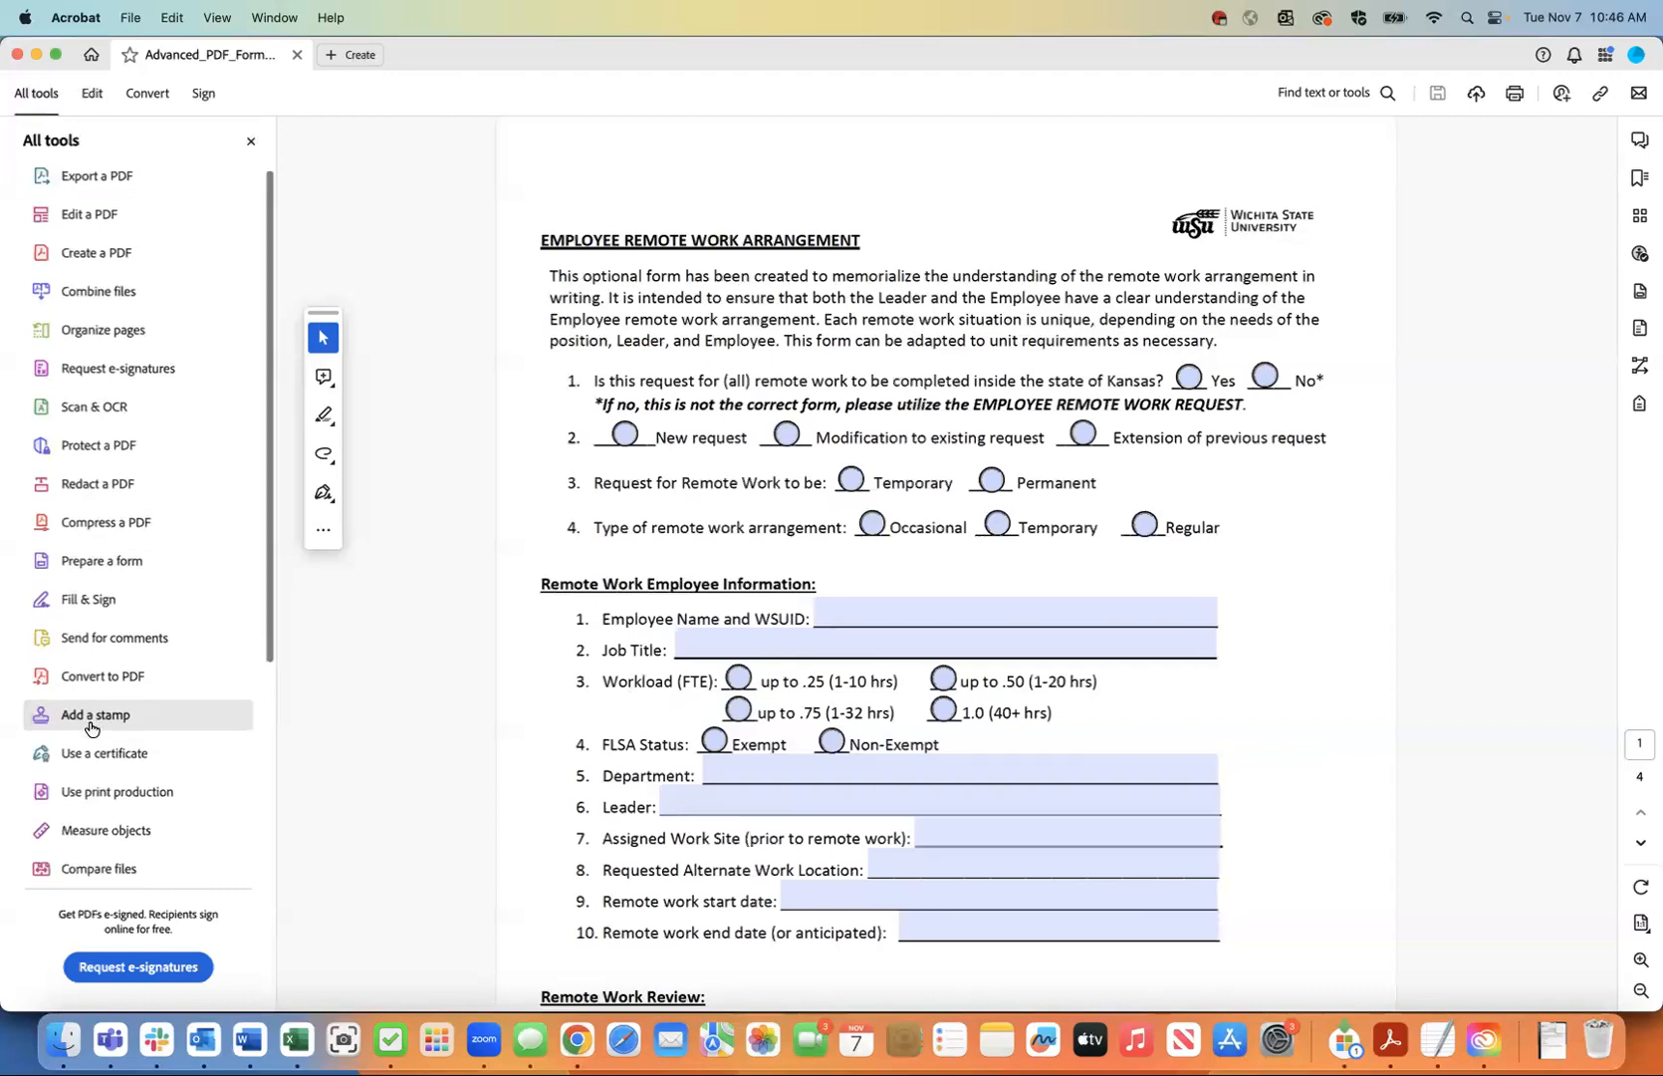
scroll(89, 727, down, 5)
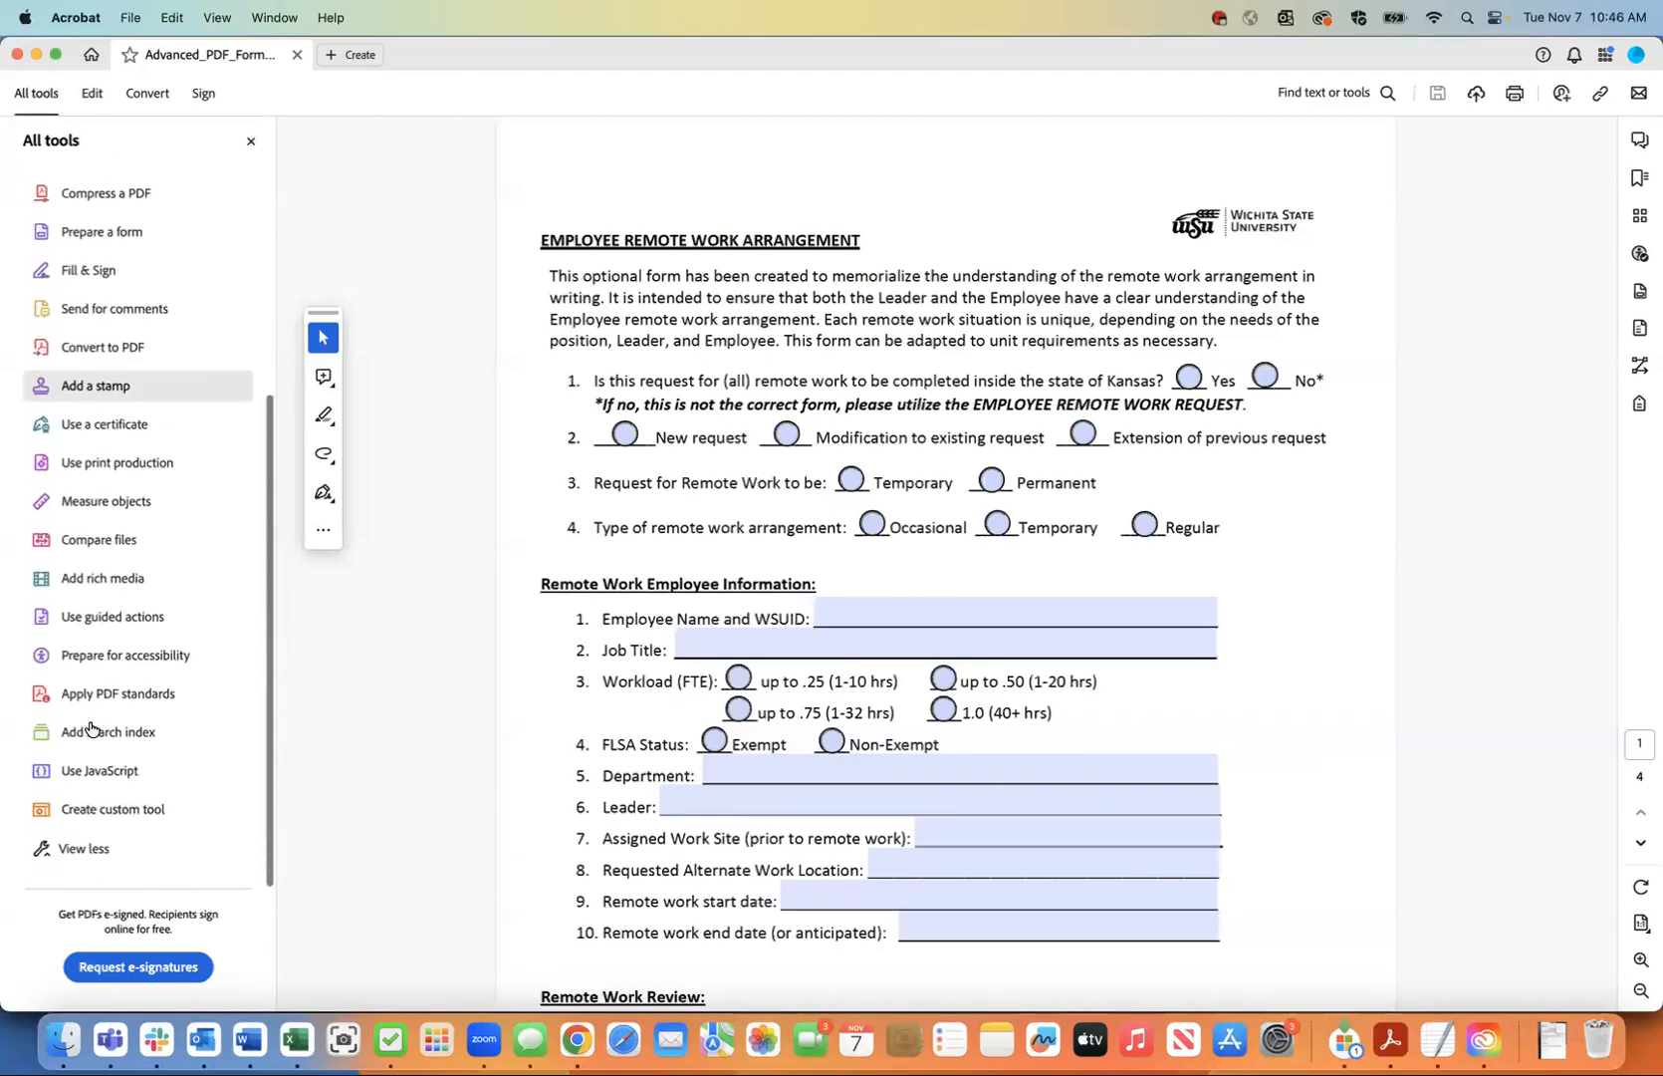
click(93, 657)
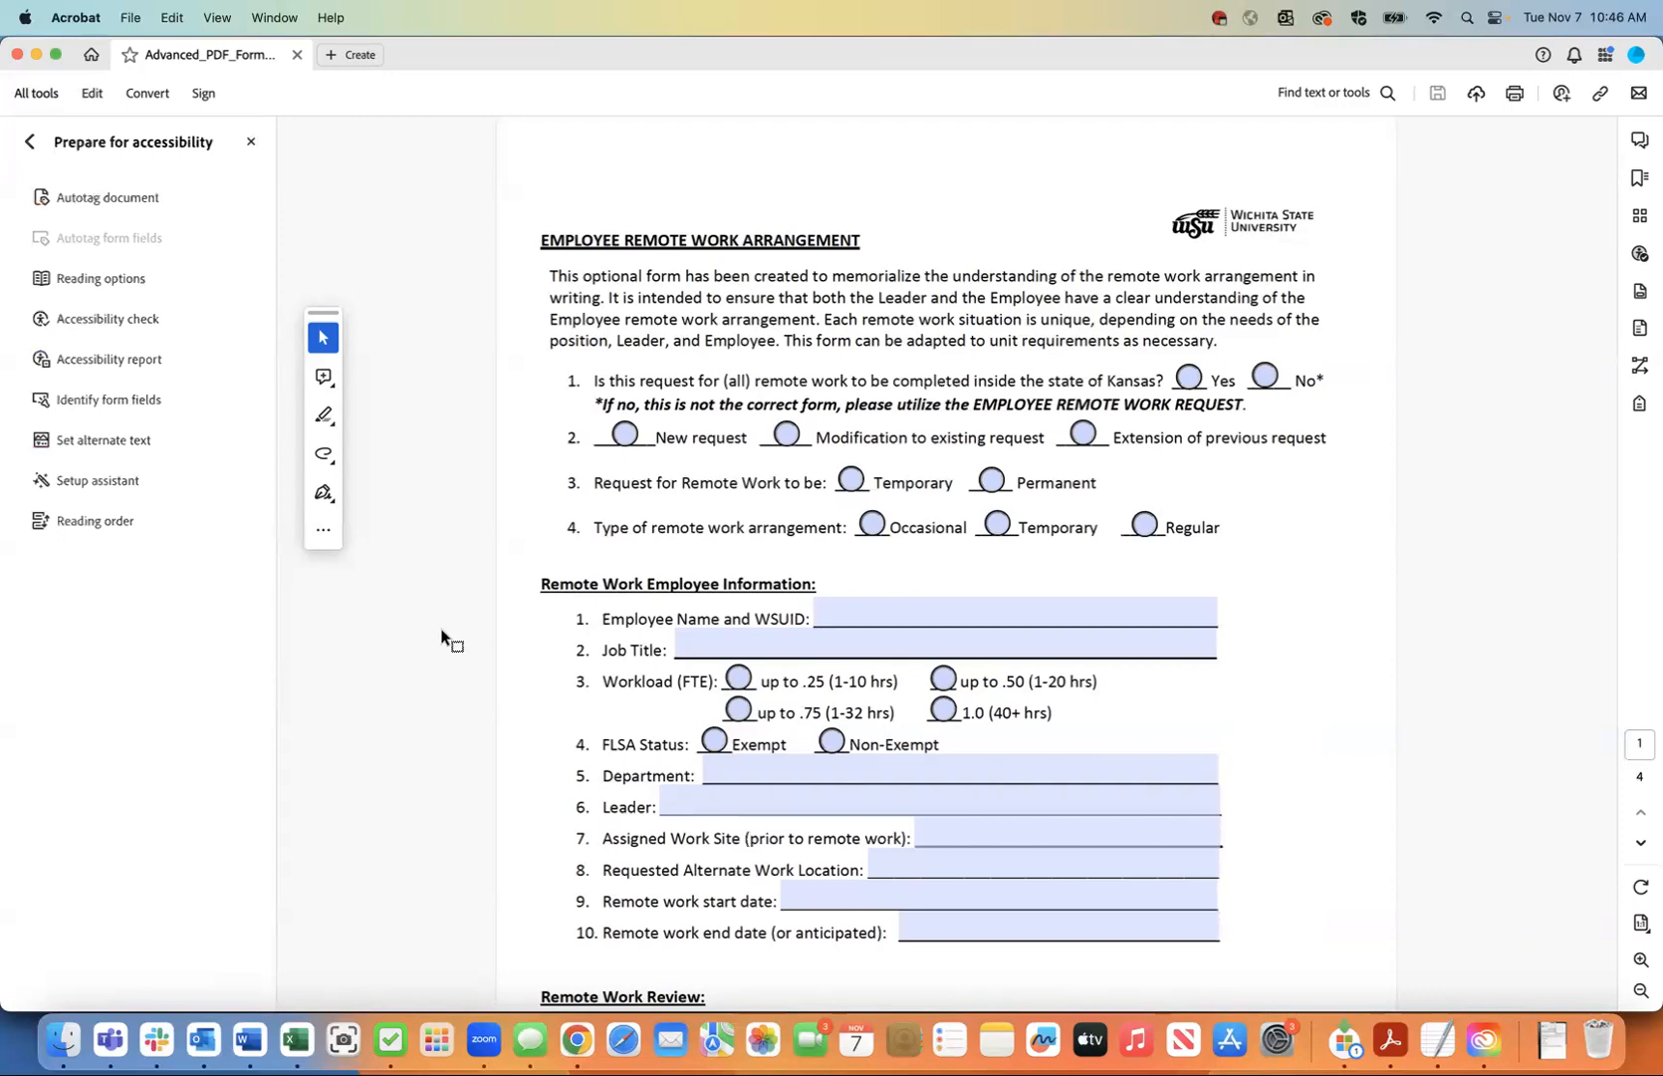
- Show the document's accessibility tags and check the options for creating tags
click(1639, 404)
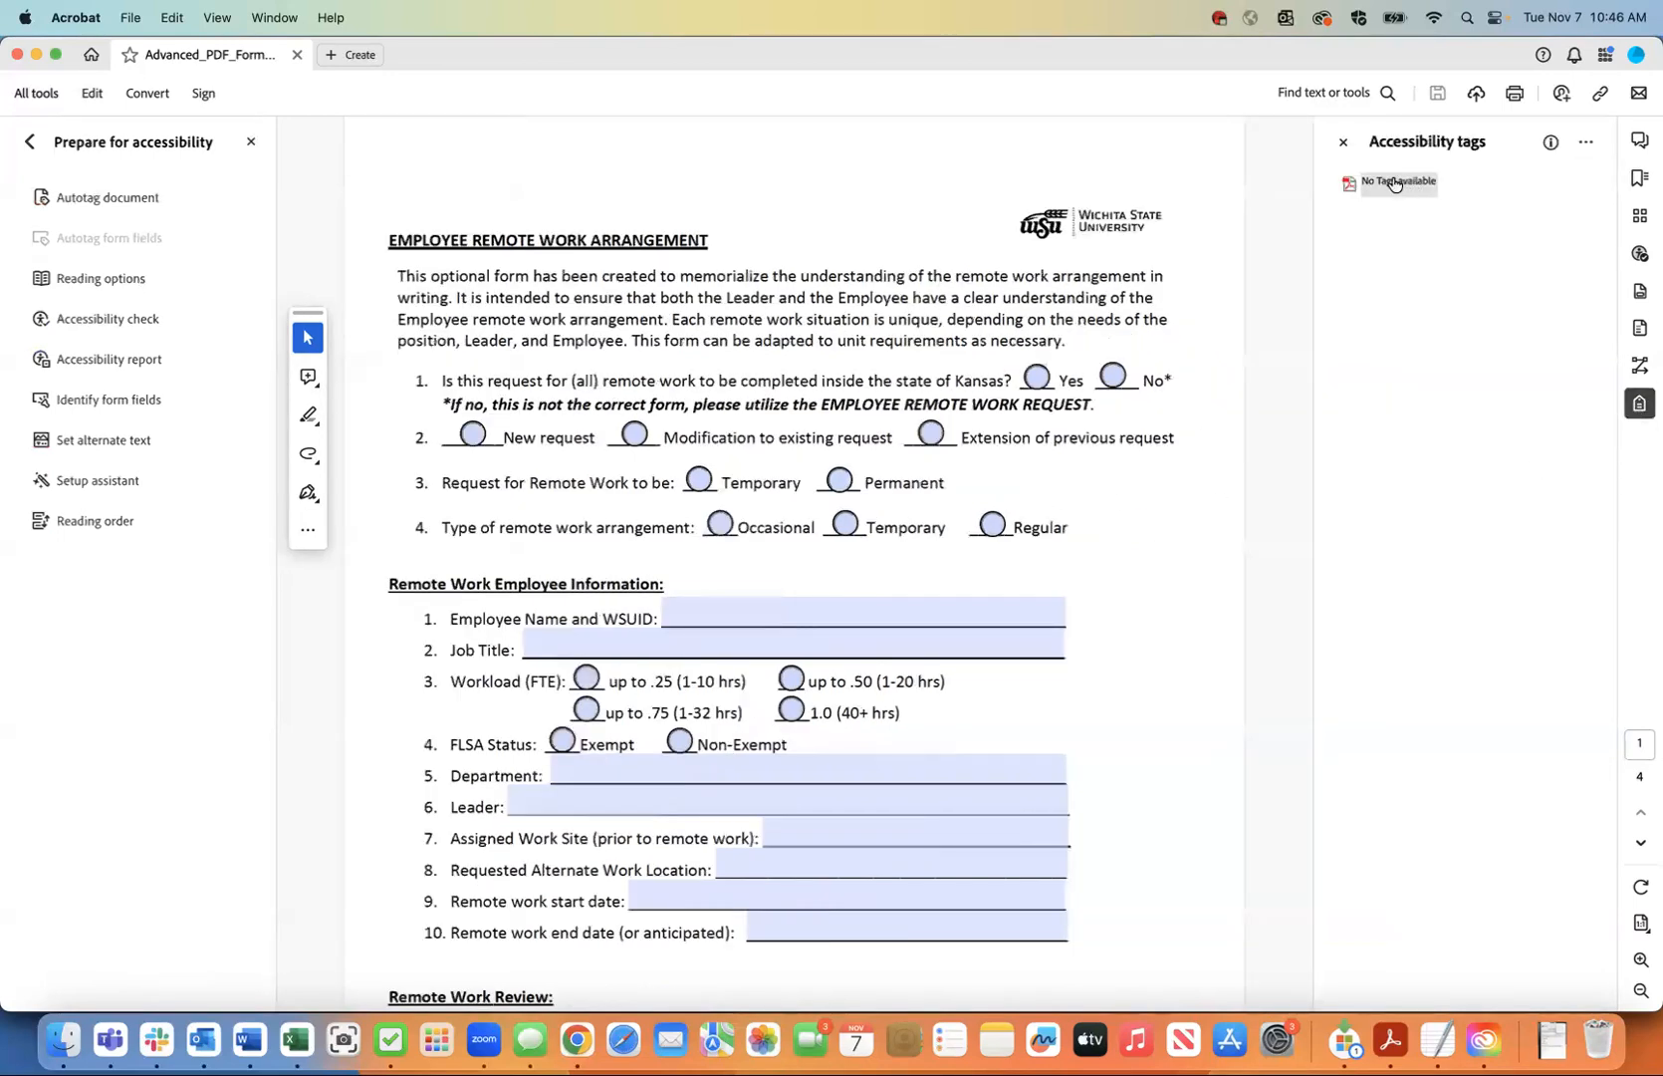
right_click(1393, 183)
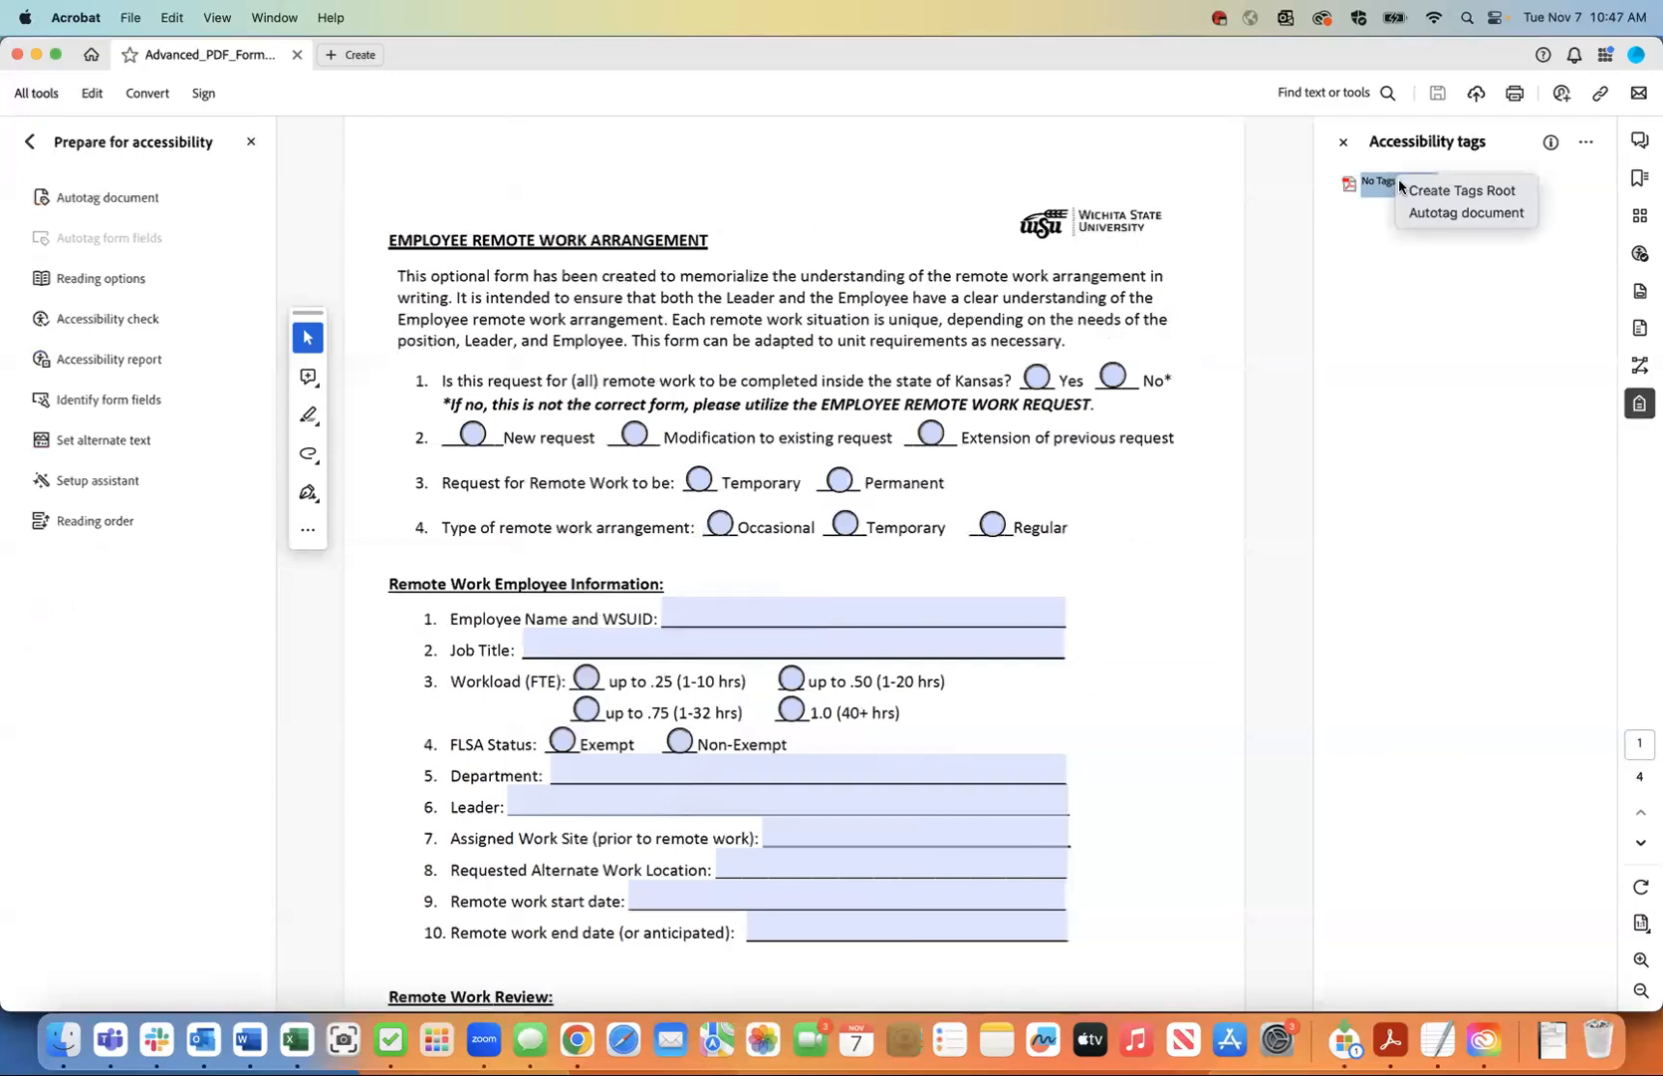
click(1442, 347)
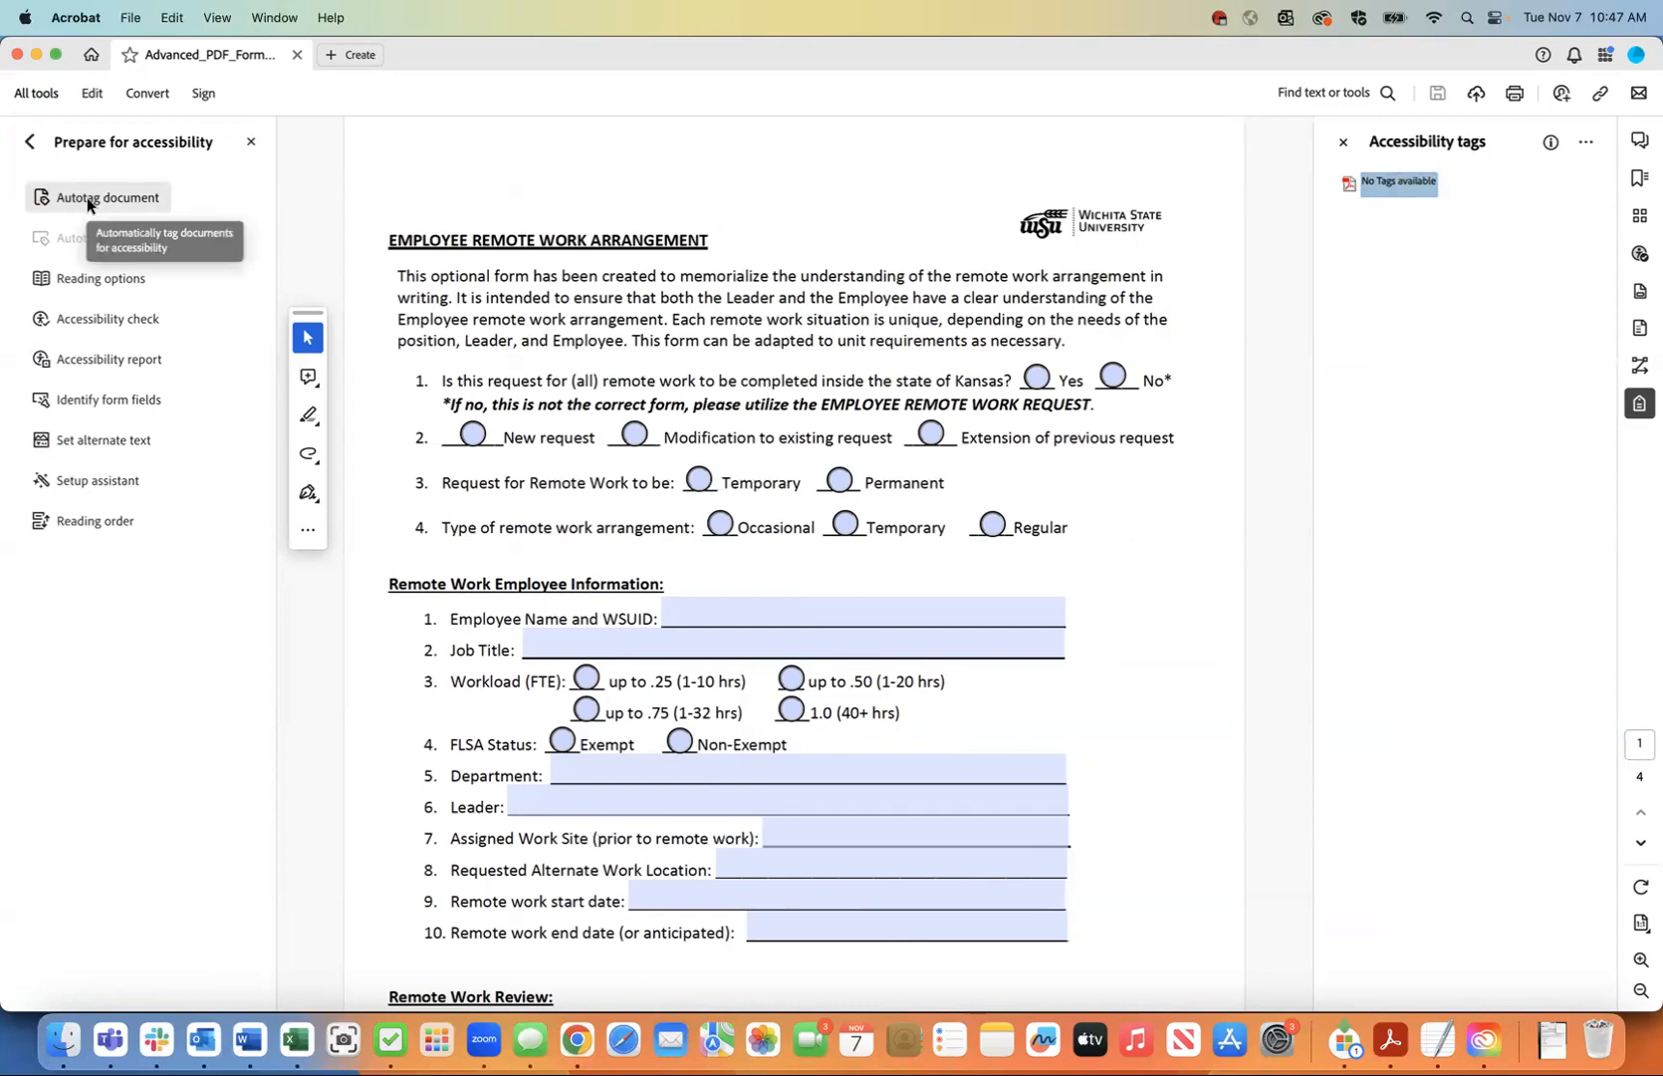
- Autotag the remote work form to generate its accessibility tags
scroll(694, 504, down, 2)
scroll(694, 504, down, 15)
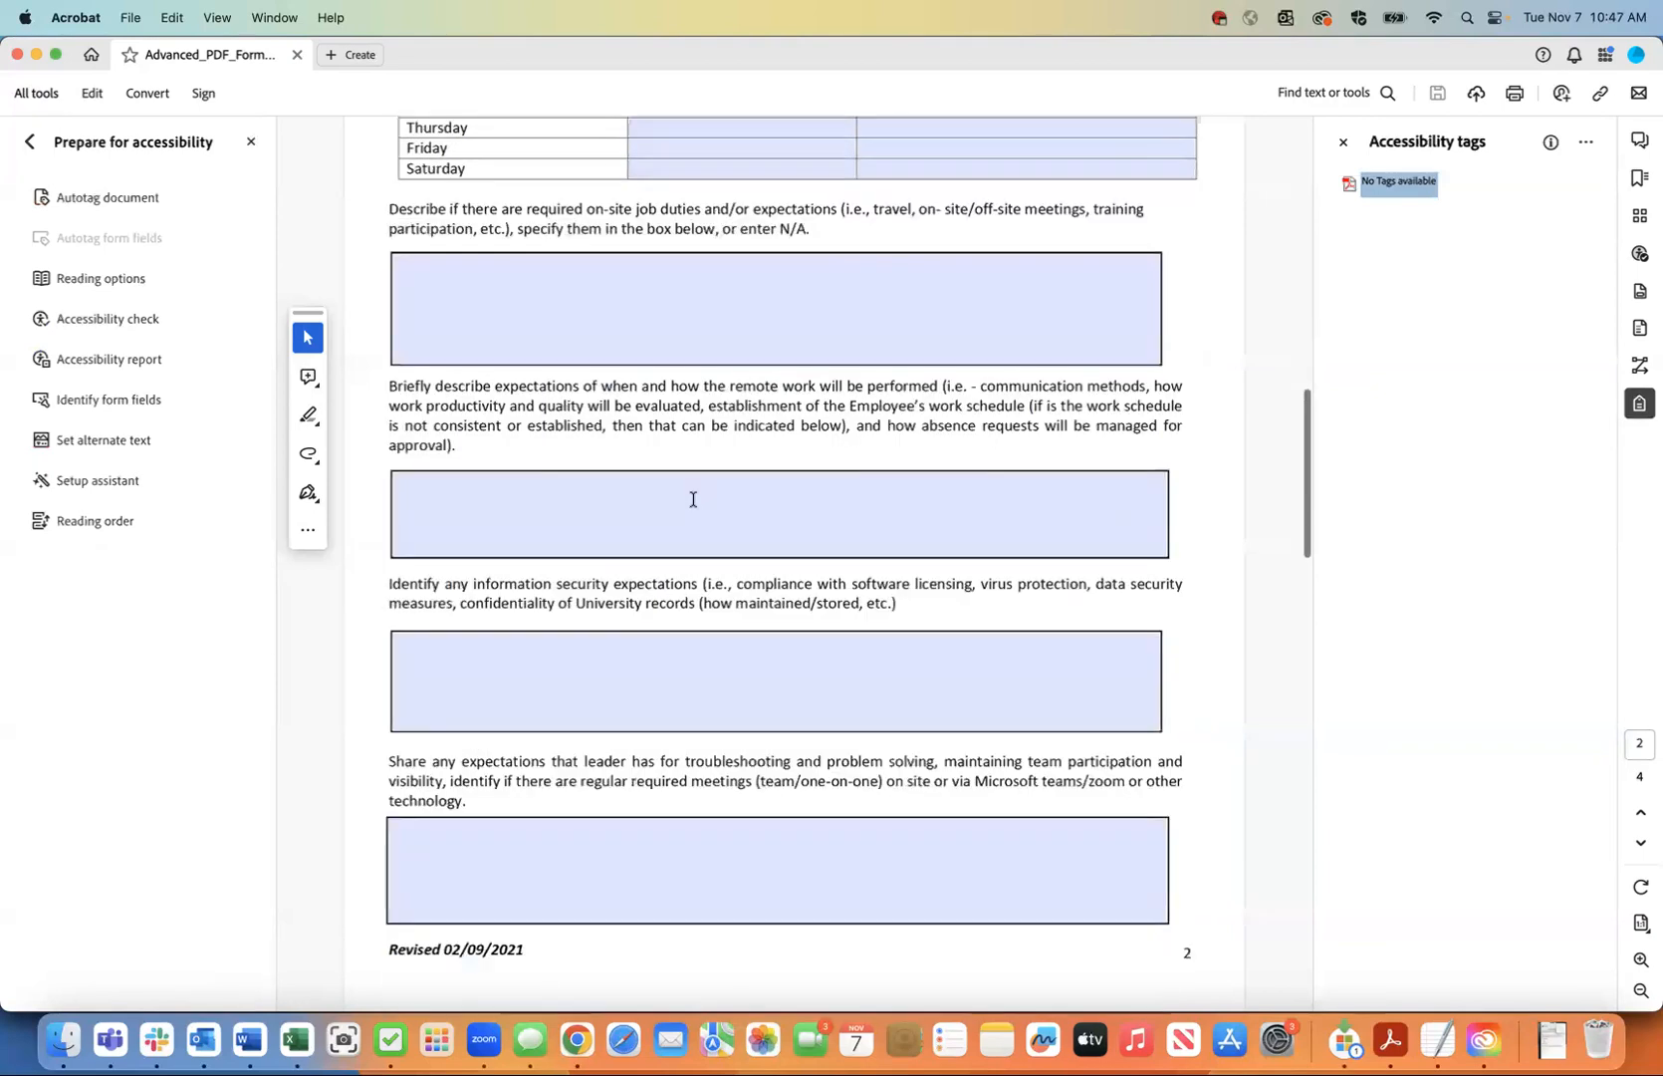
scroll(693, 499, down, 12)
scroll(693, 499, up, 2)
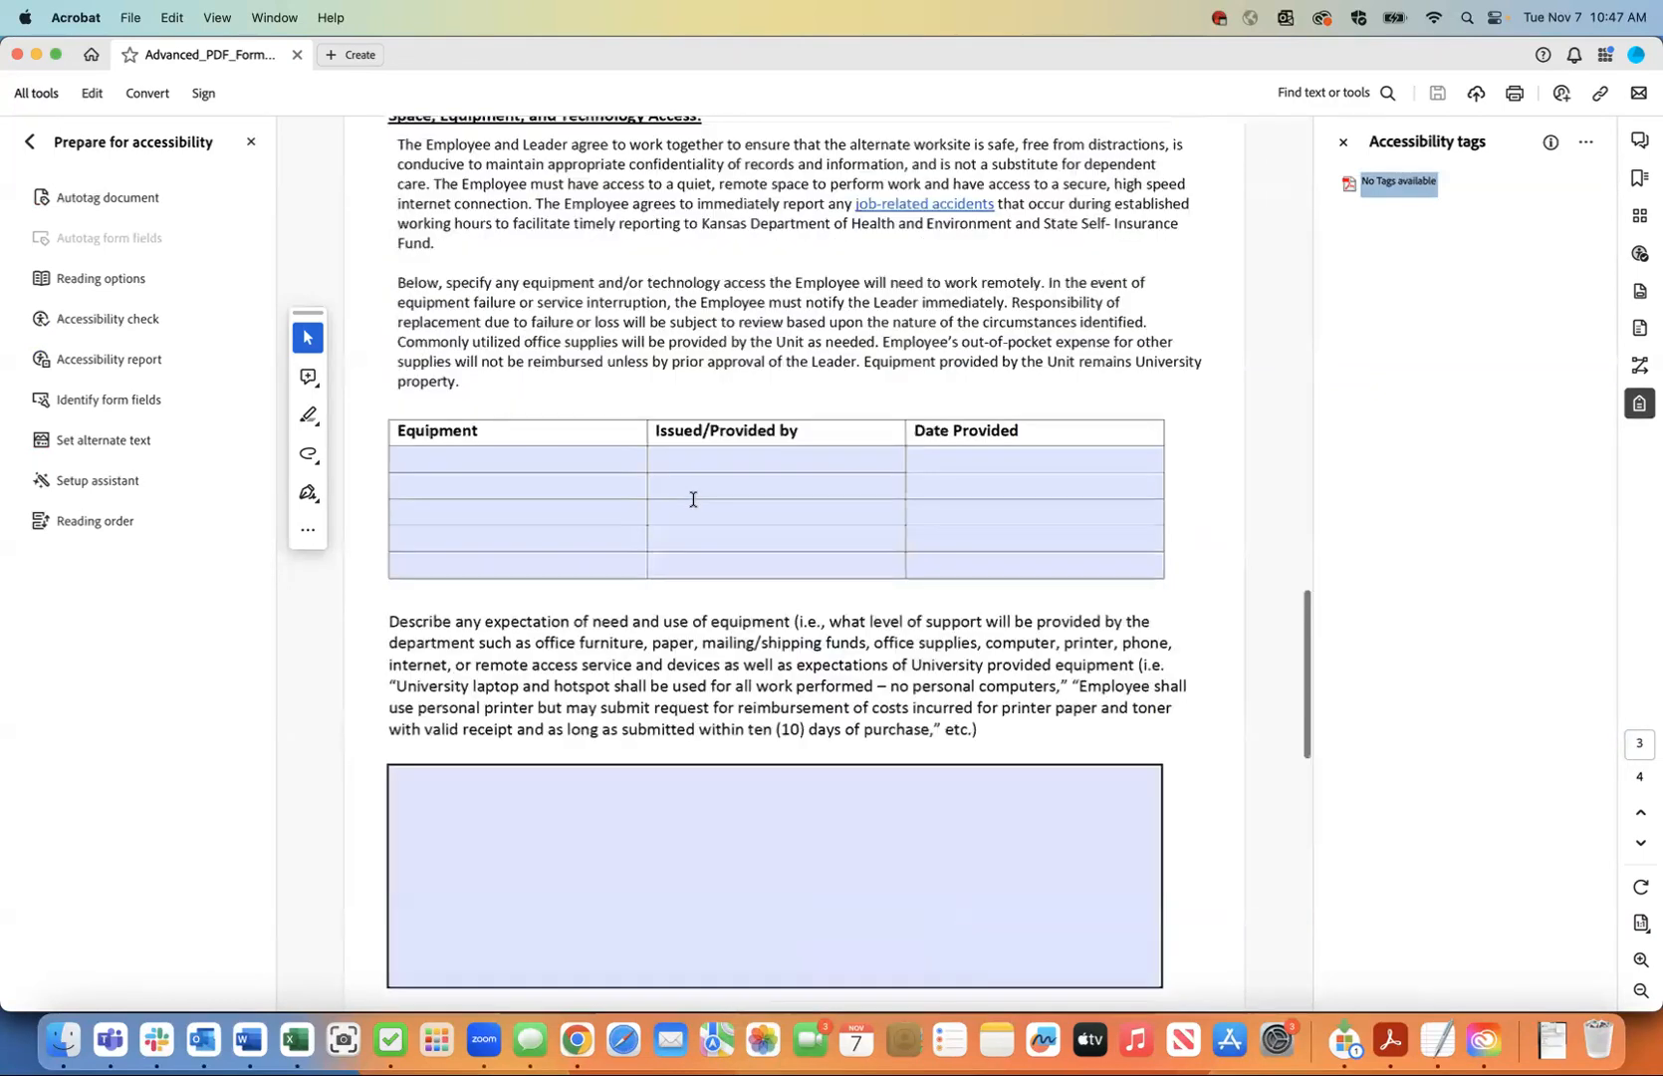
scroll(693, 499, up, 20)
scroll(848, 476, up, 3)
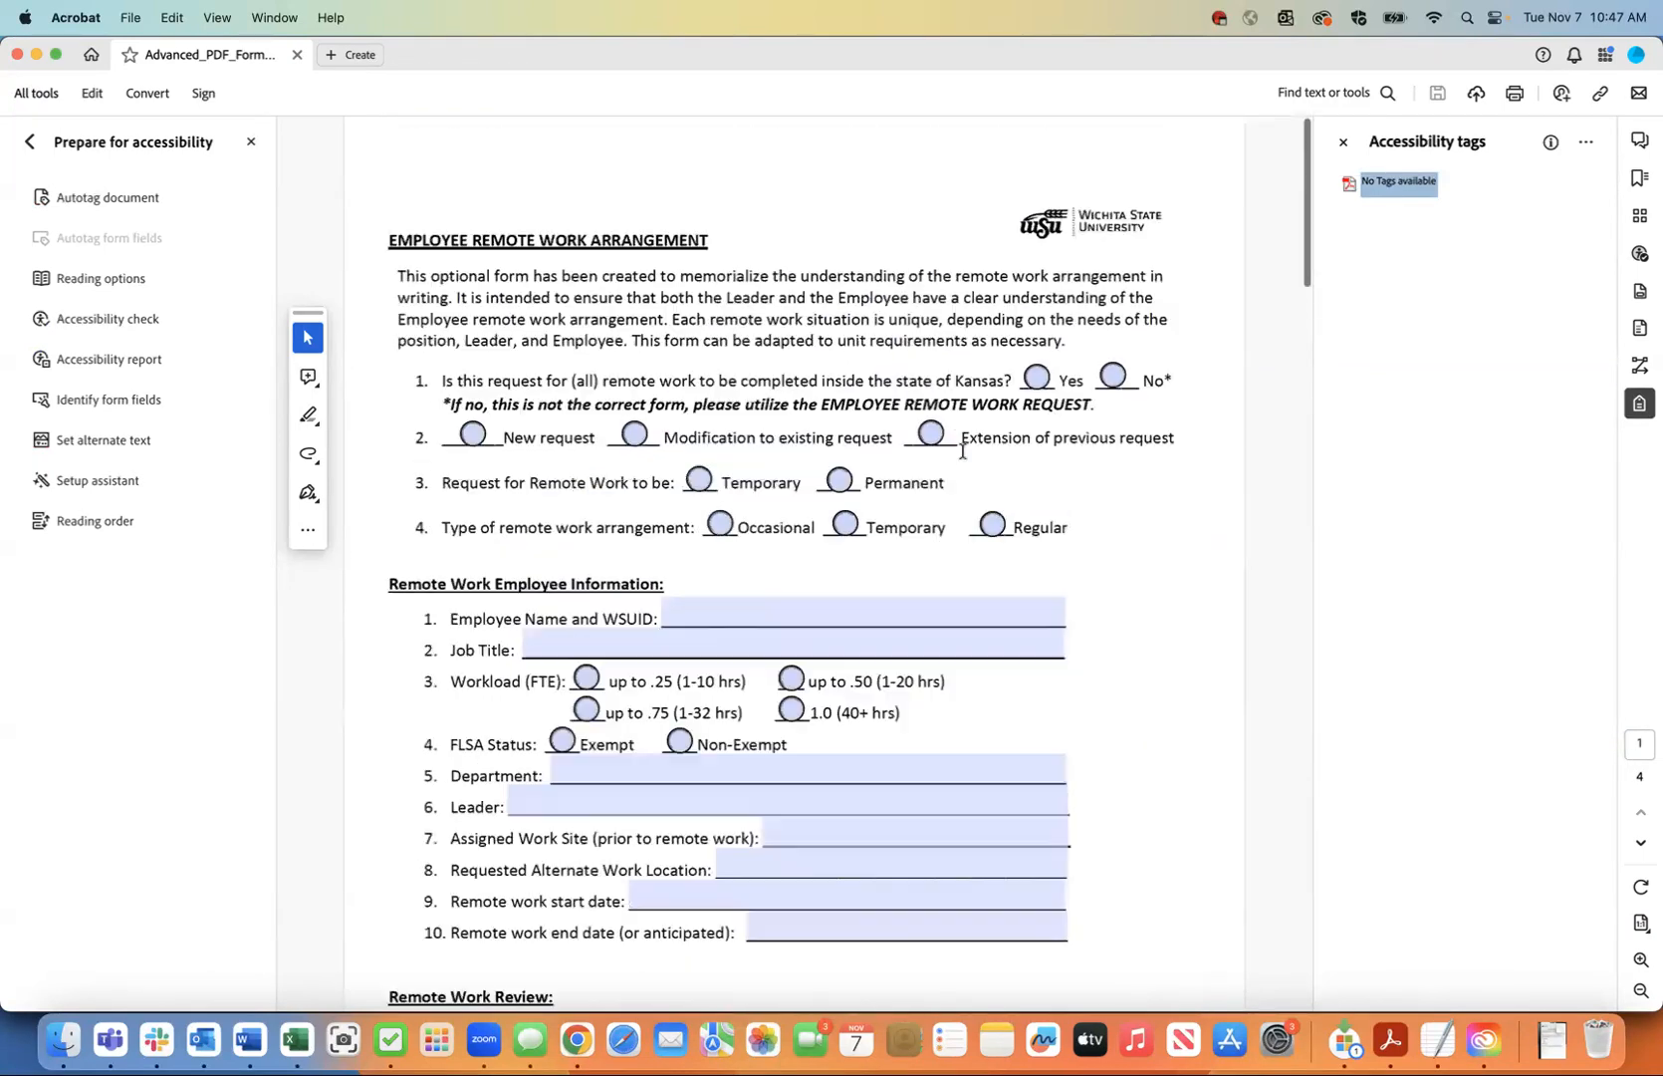
click(98, 199)
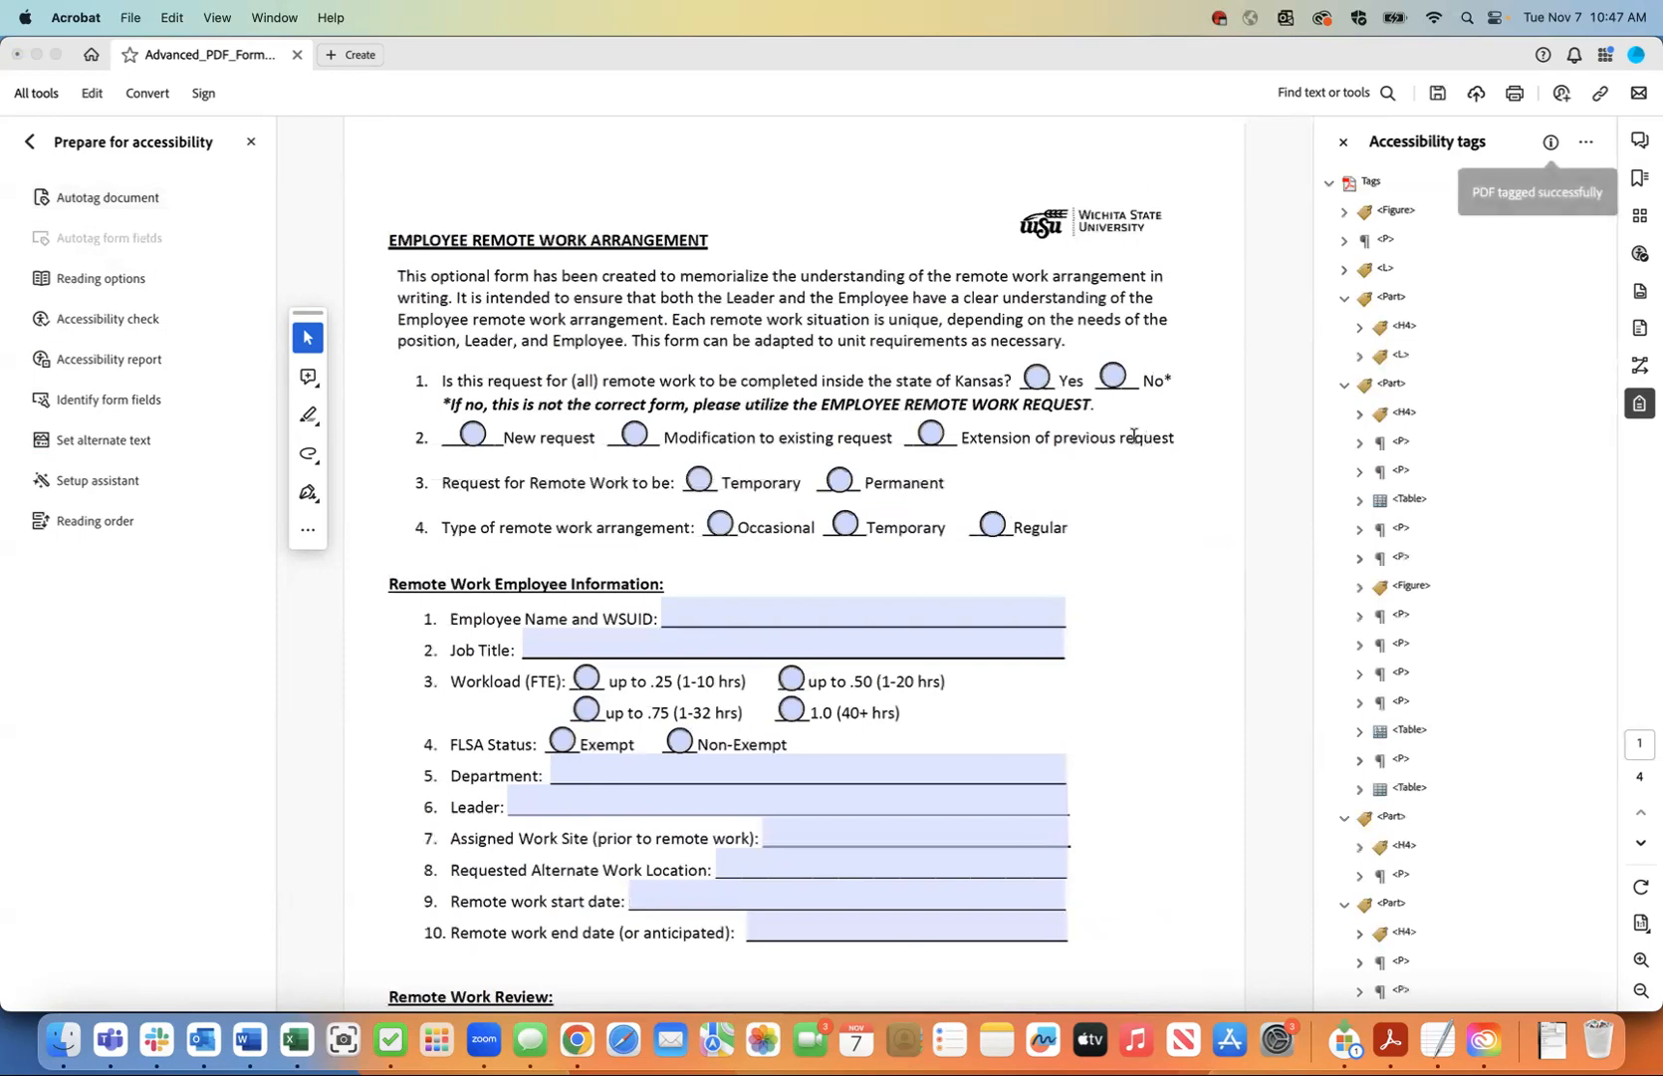
- Examine all four pages of the autotagged form alongside the generated tag tree
scroll(1427, 467, down, 1)
scroll(1427, 467, up, 1)
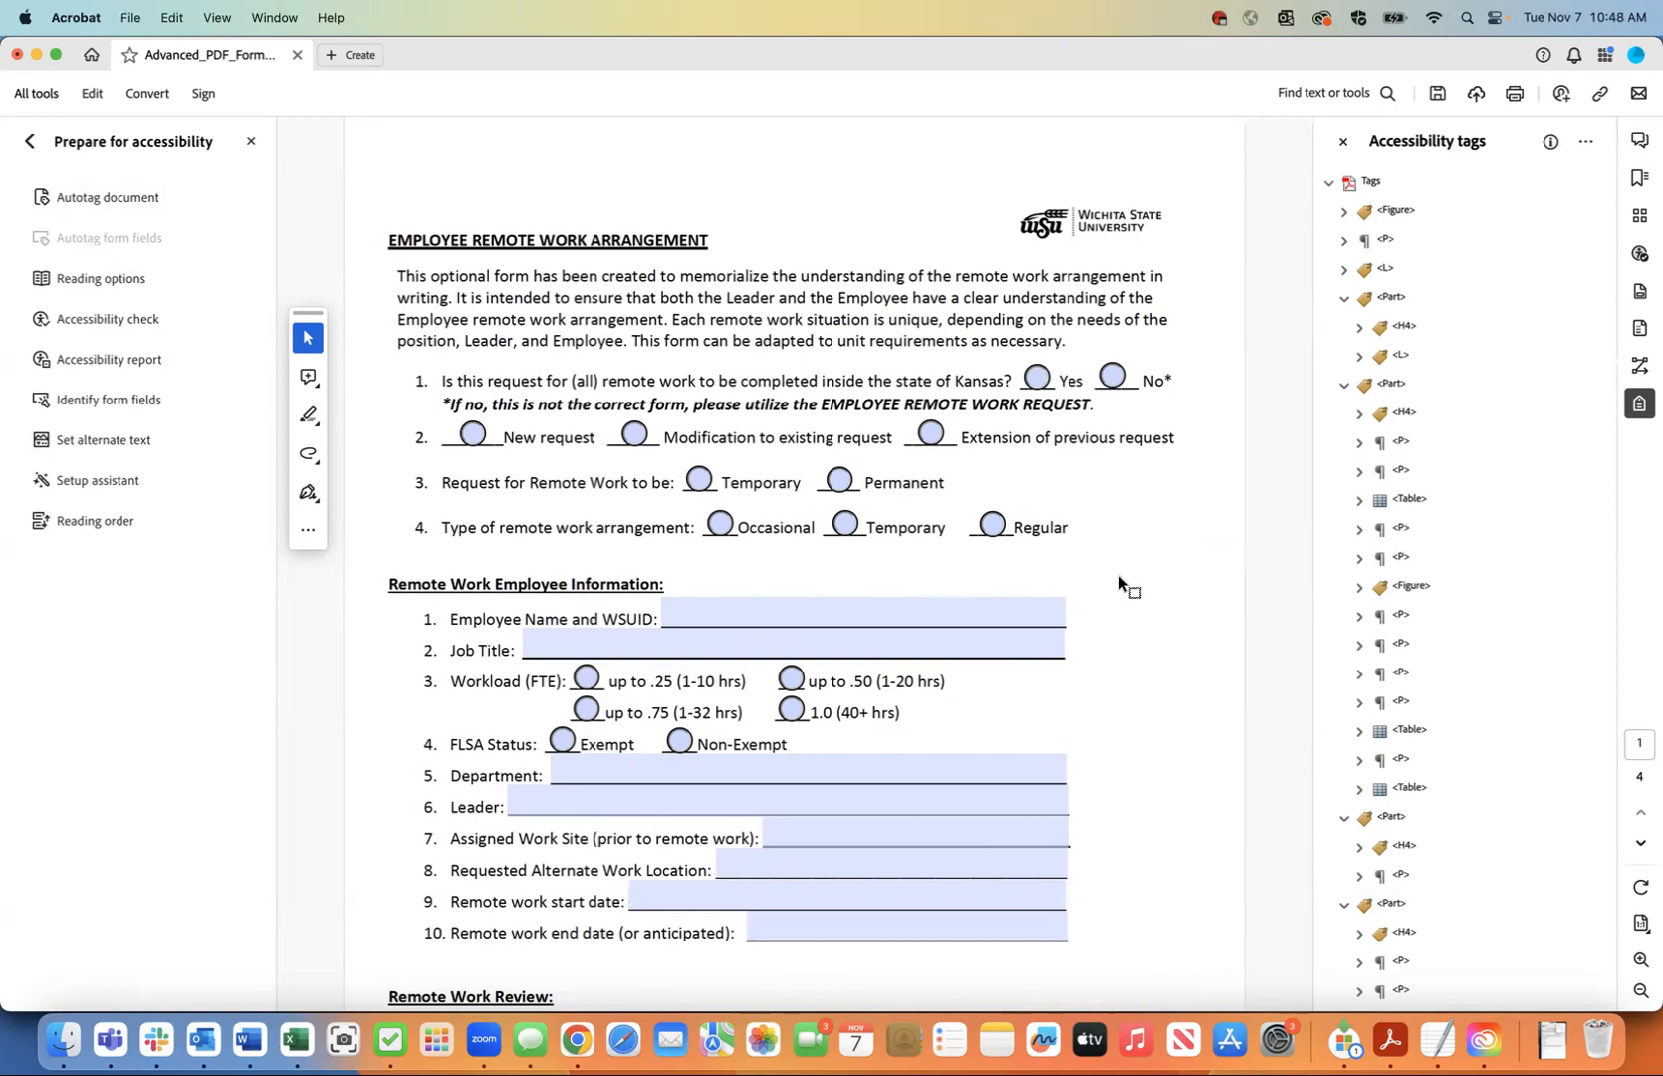
scroll(1118, 575, down, 15)
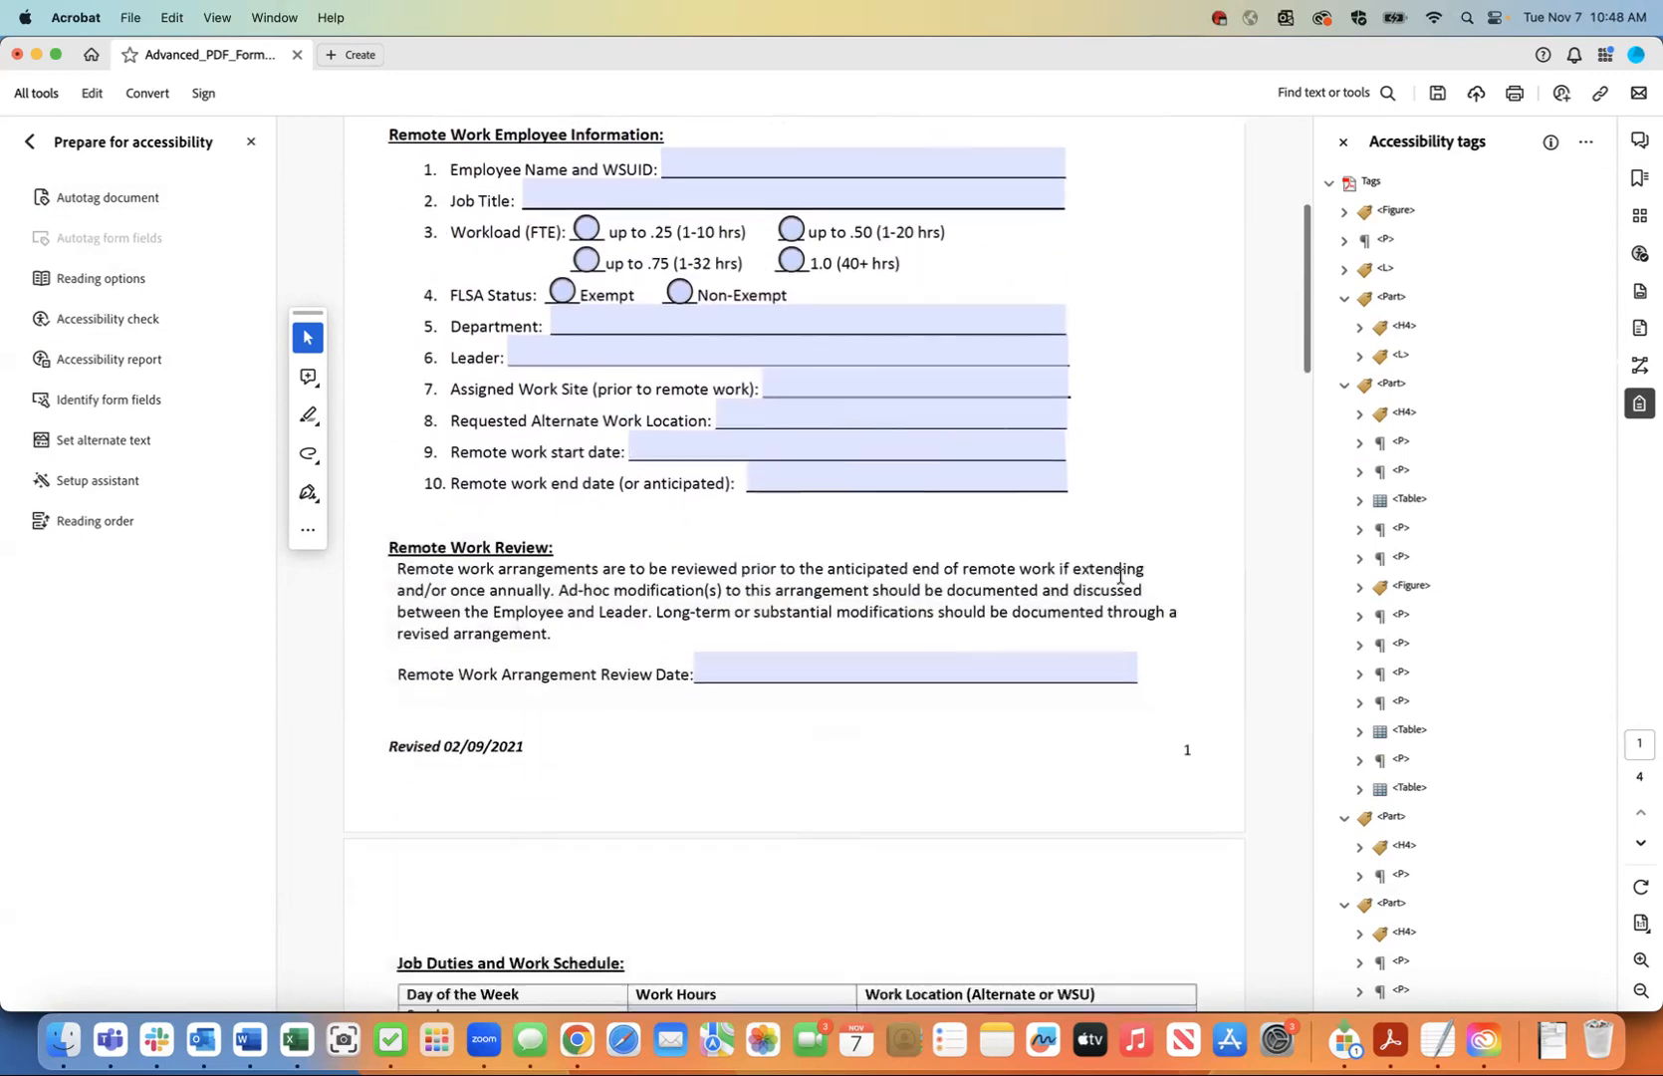
scroll(1119, 576, down, 20)
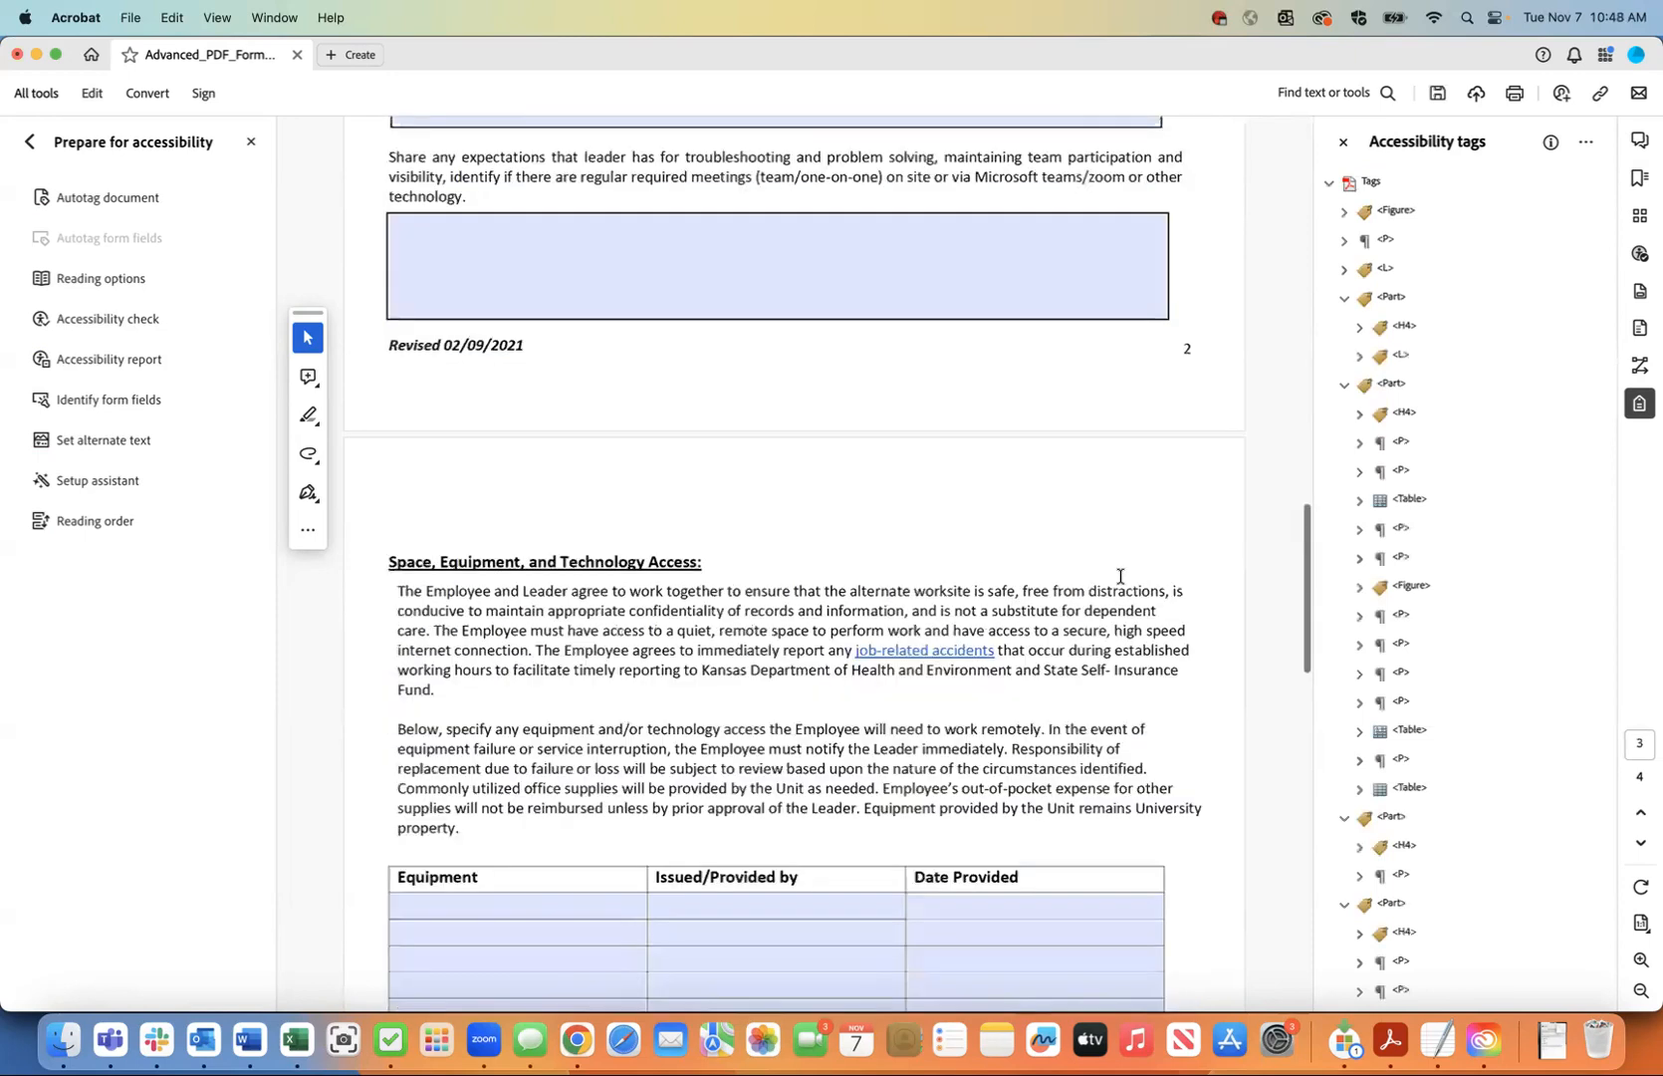
scroll(1119, 575, down, 12)
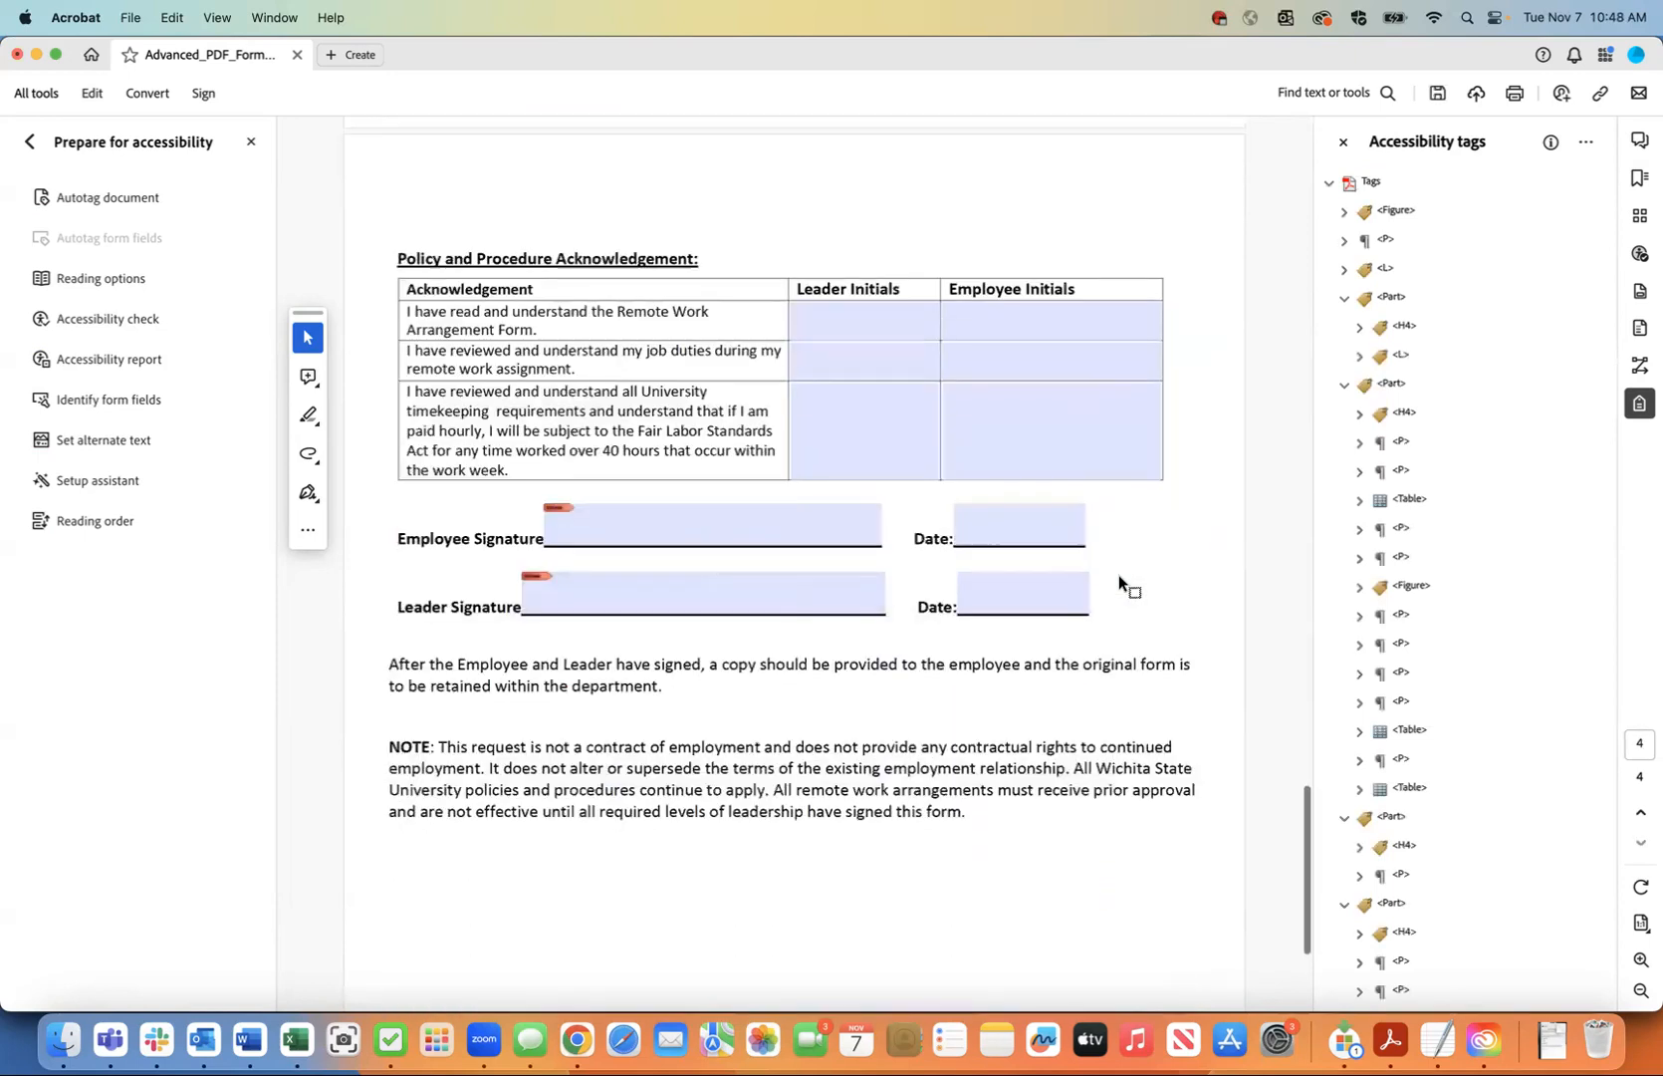
scroll(1121, 576, up, 5)
scroll(1120, 576, up, 10)
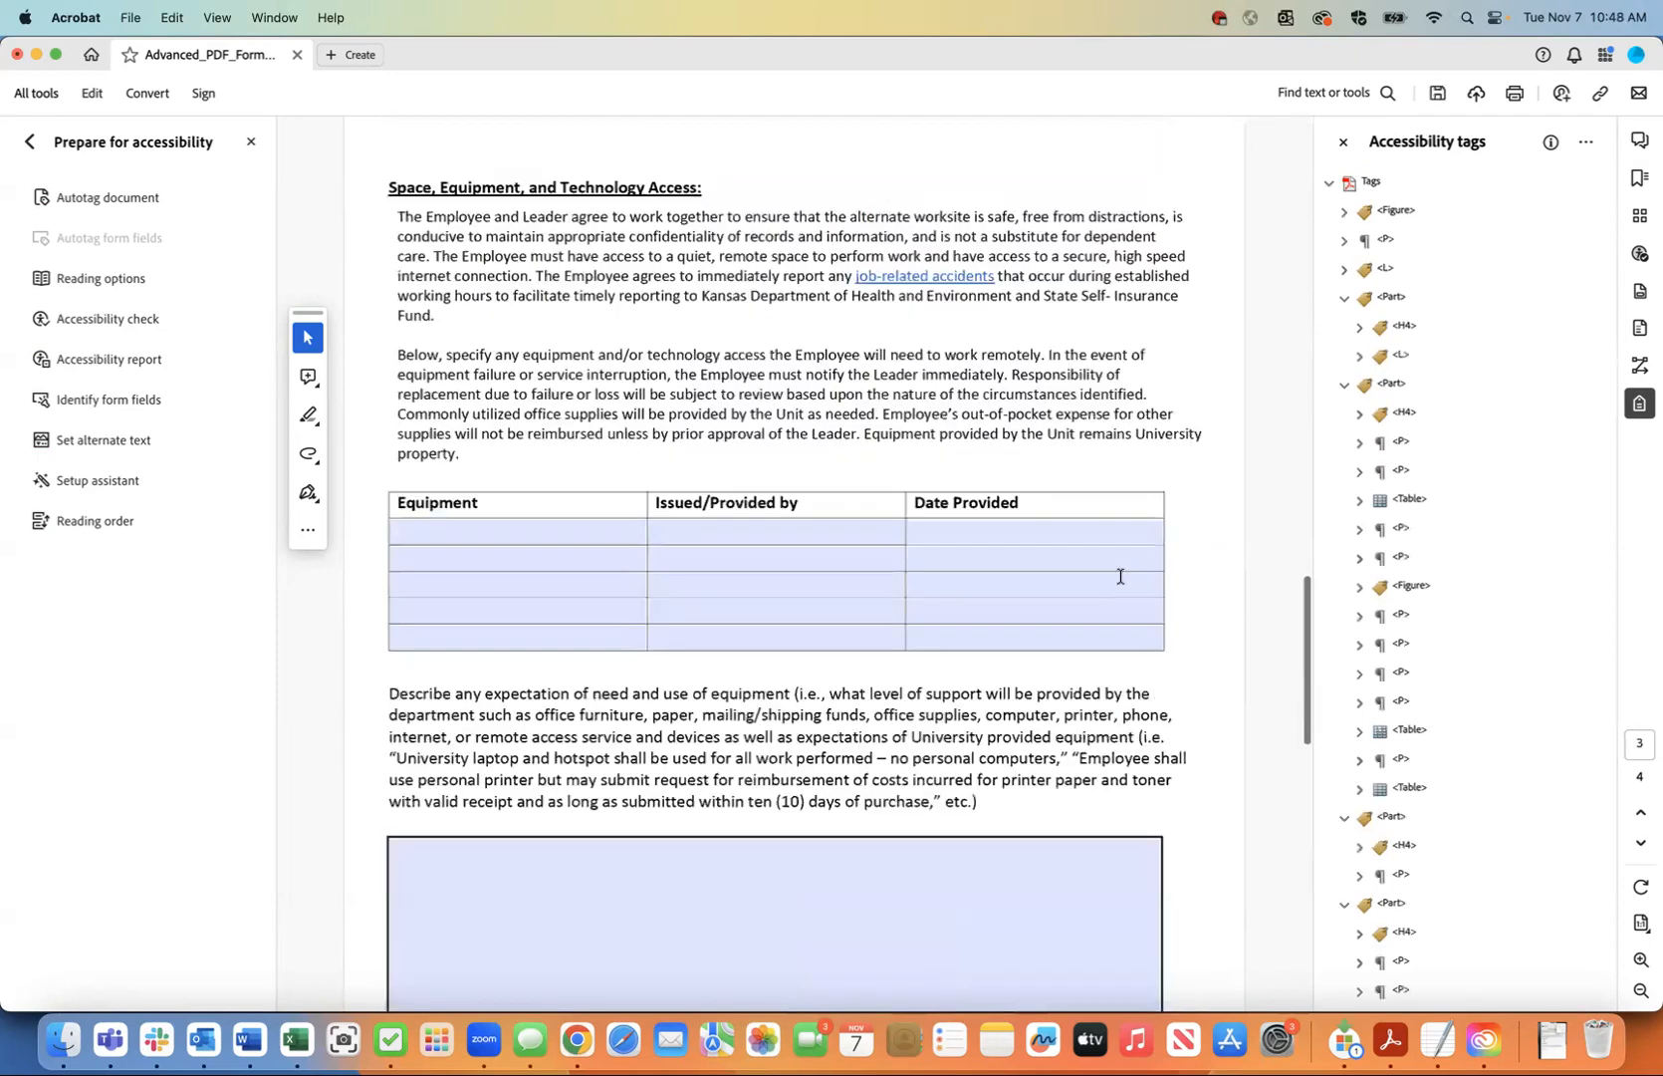
scroll(1121, 576, up, 20)
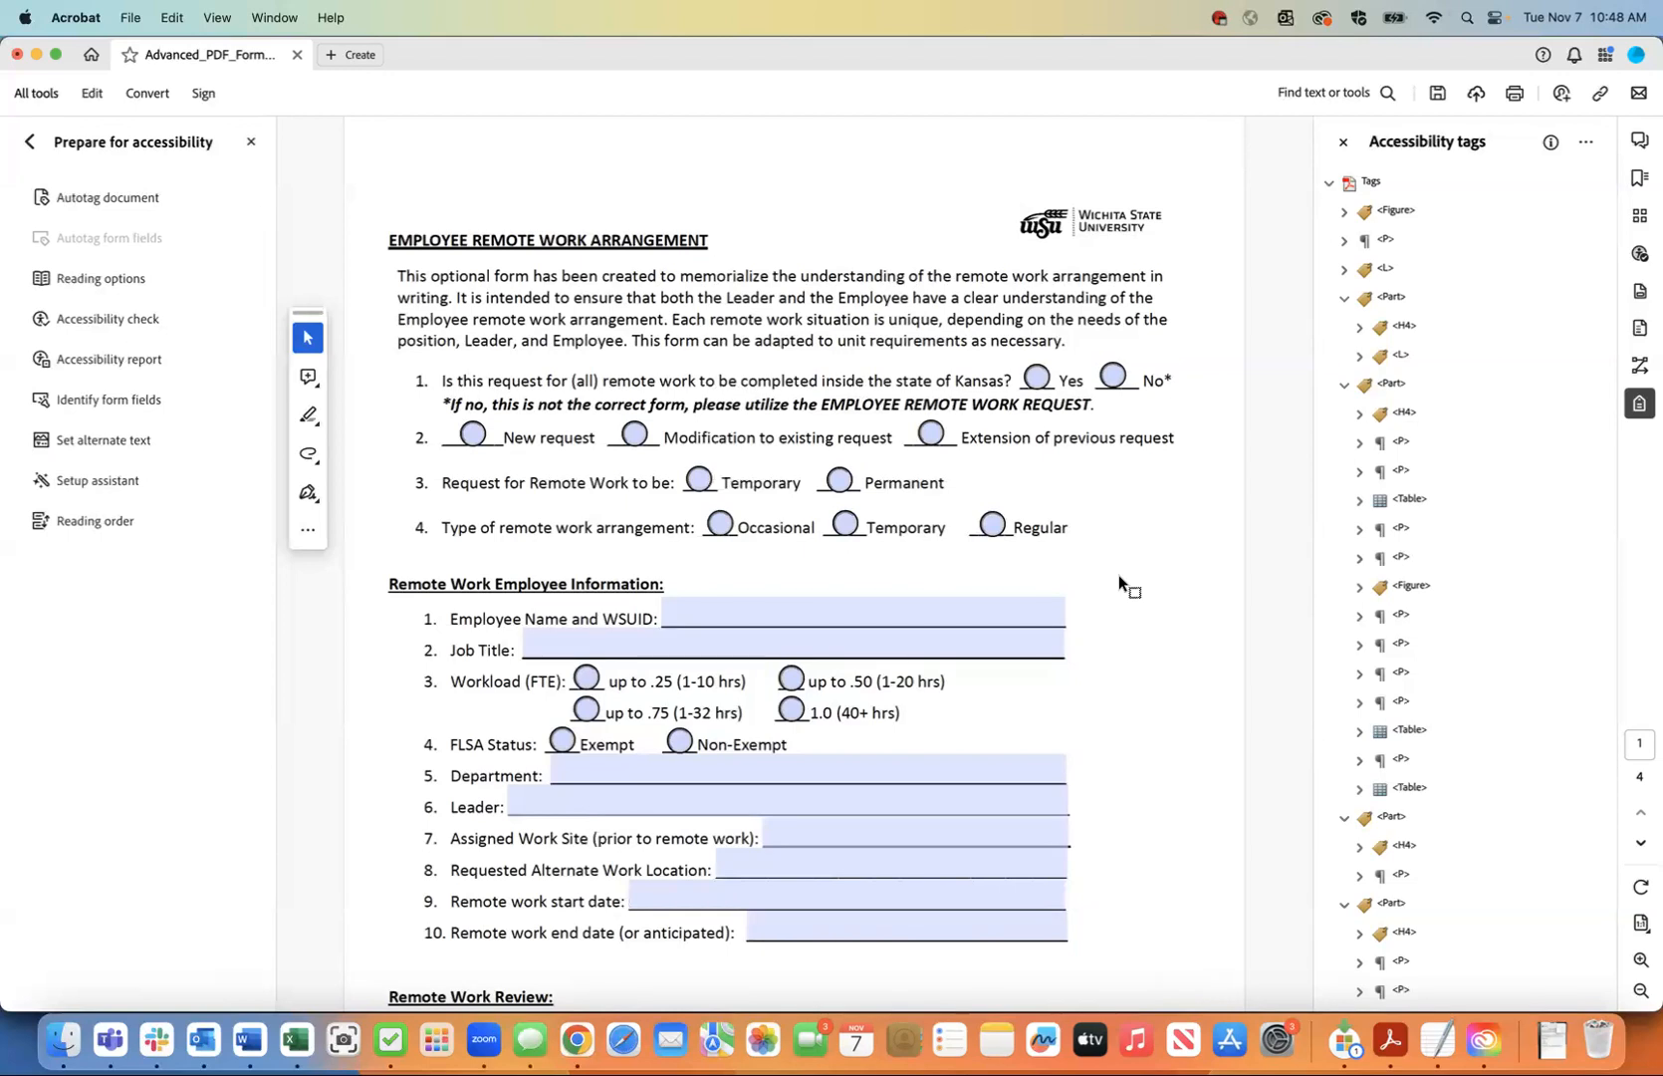
scroll(1121, 586, down, 10)
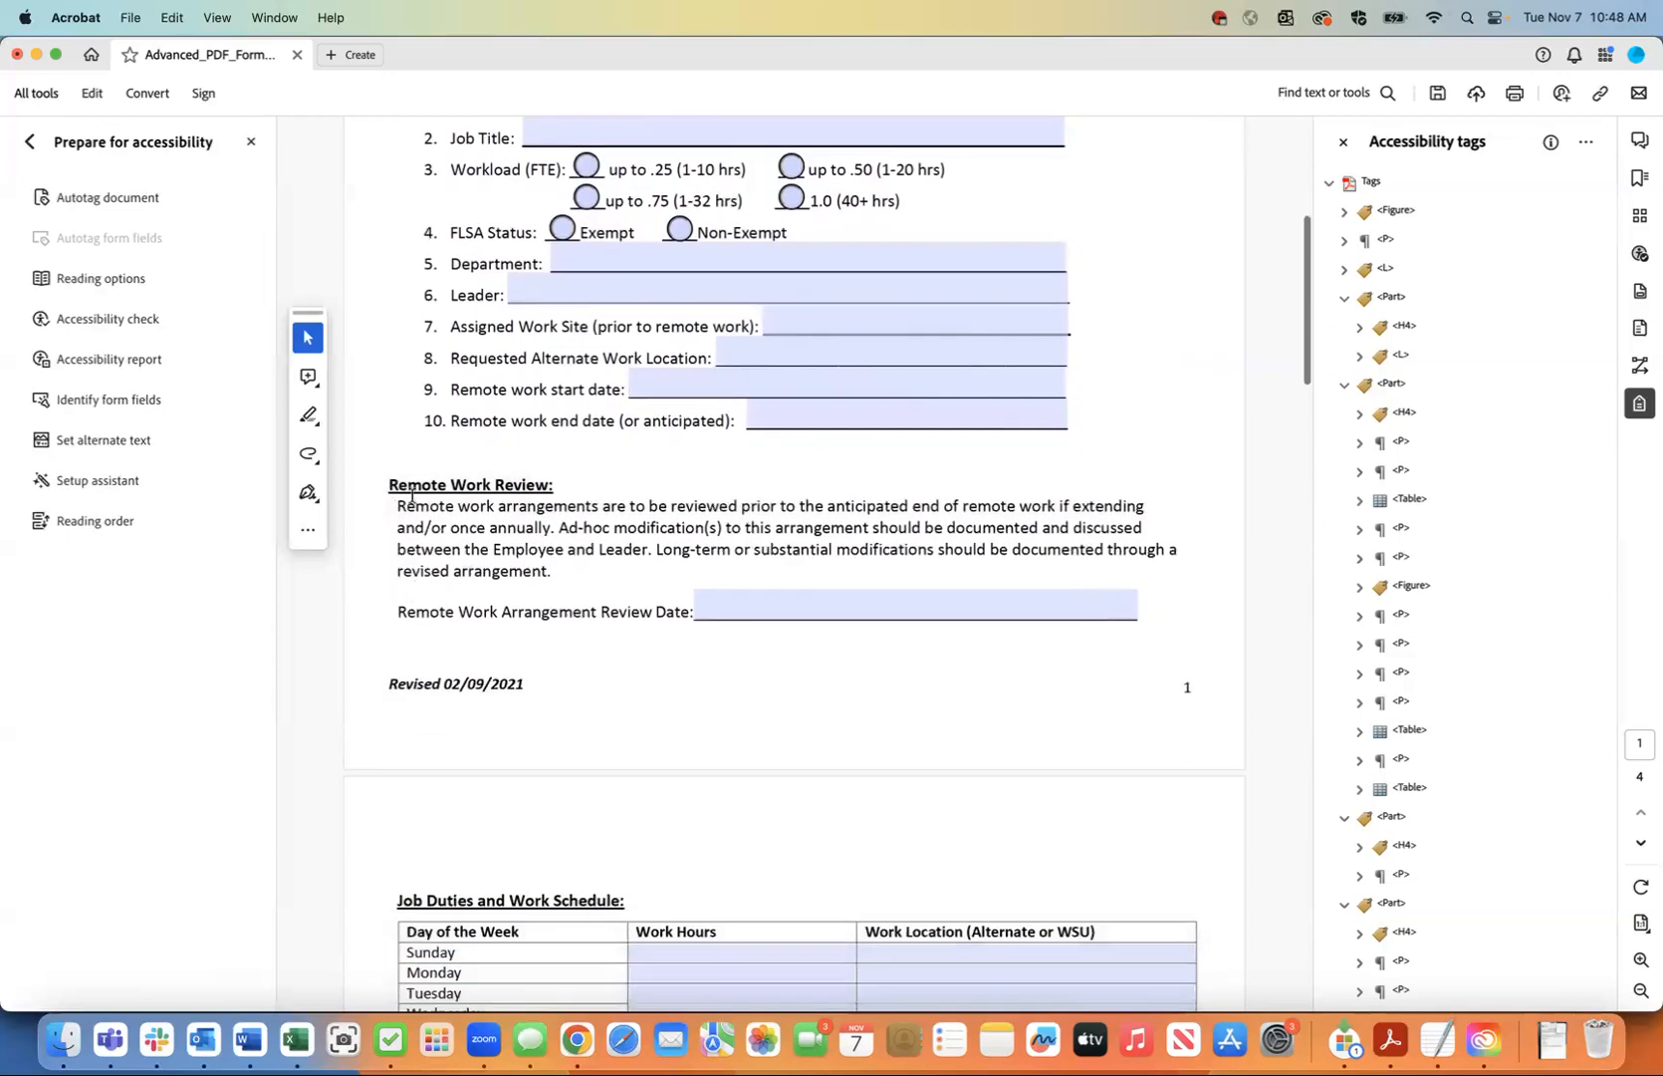
scroll(523, 528, up, 10)
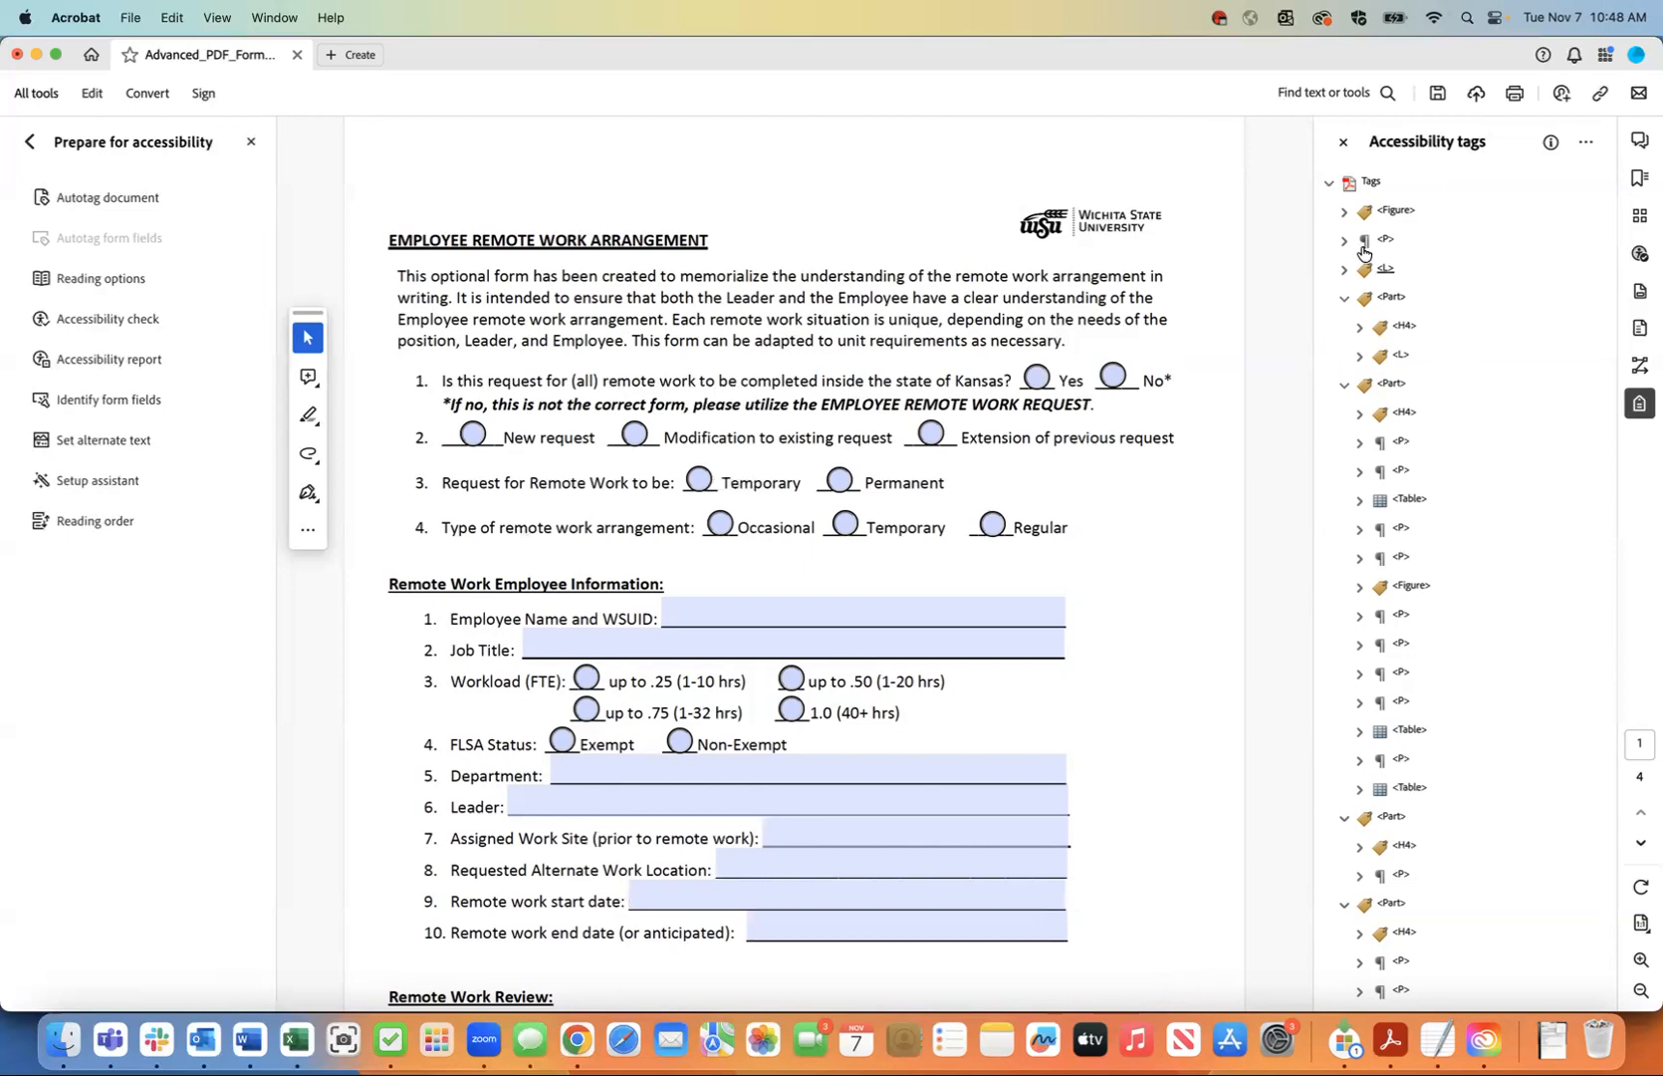
scroll(1409, 794, down, 1)
scroll(1419, 718, up, 1)
scroll(999, 468, down, 15)
scroll(999, 469, down, 15)
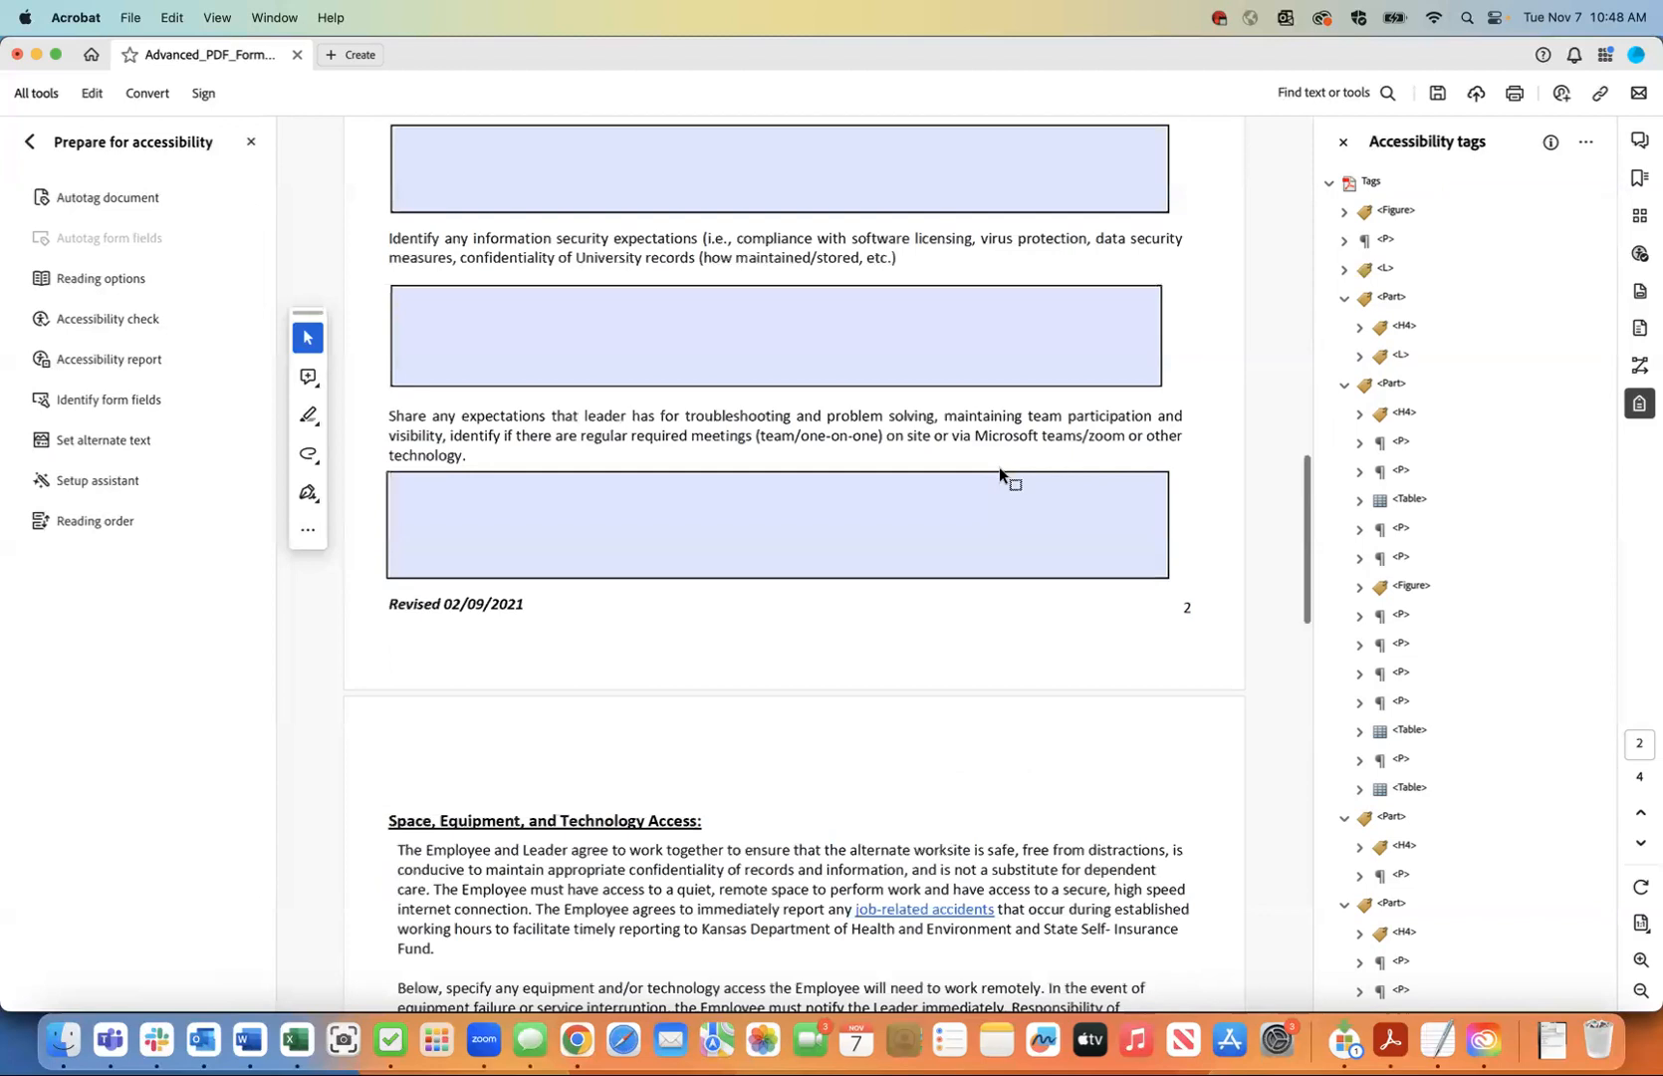
scroll(999, 468, up, 5)
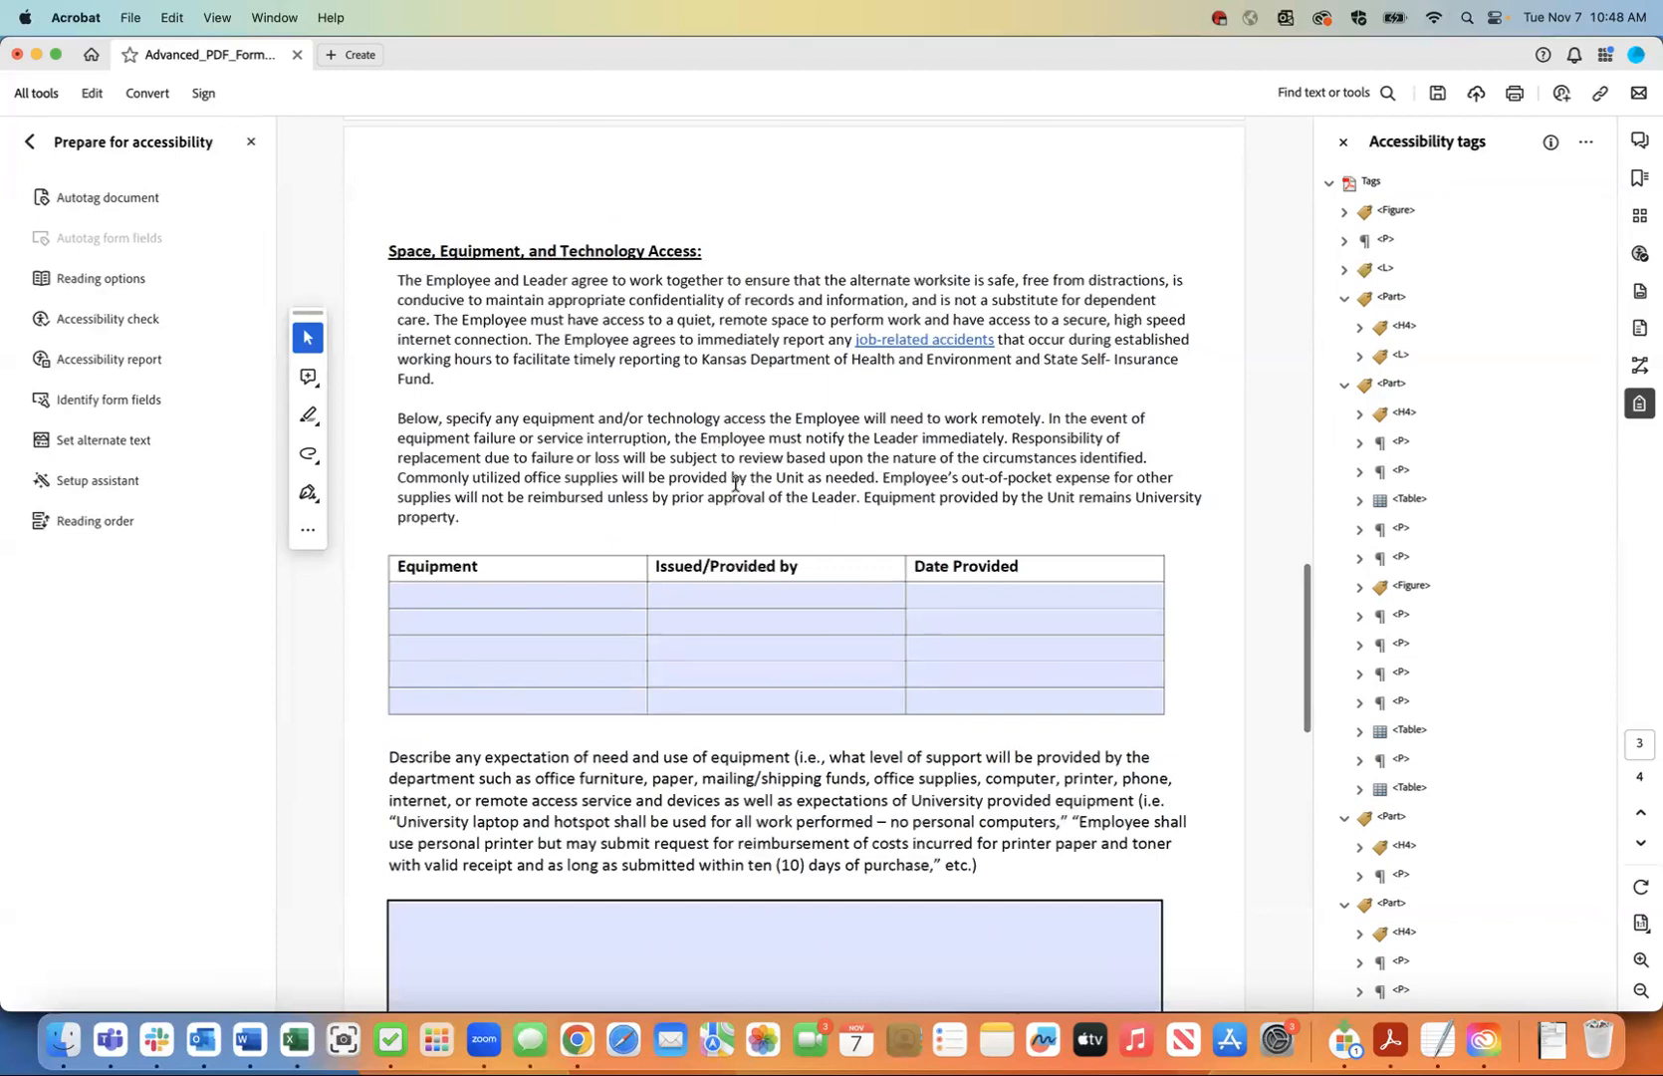
- Step upward through the tags from the last part's H4 to the work schedule Table, checking the page content each one marks
scroll(1388, 722, down, 1)
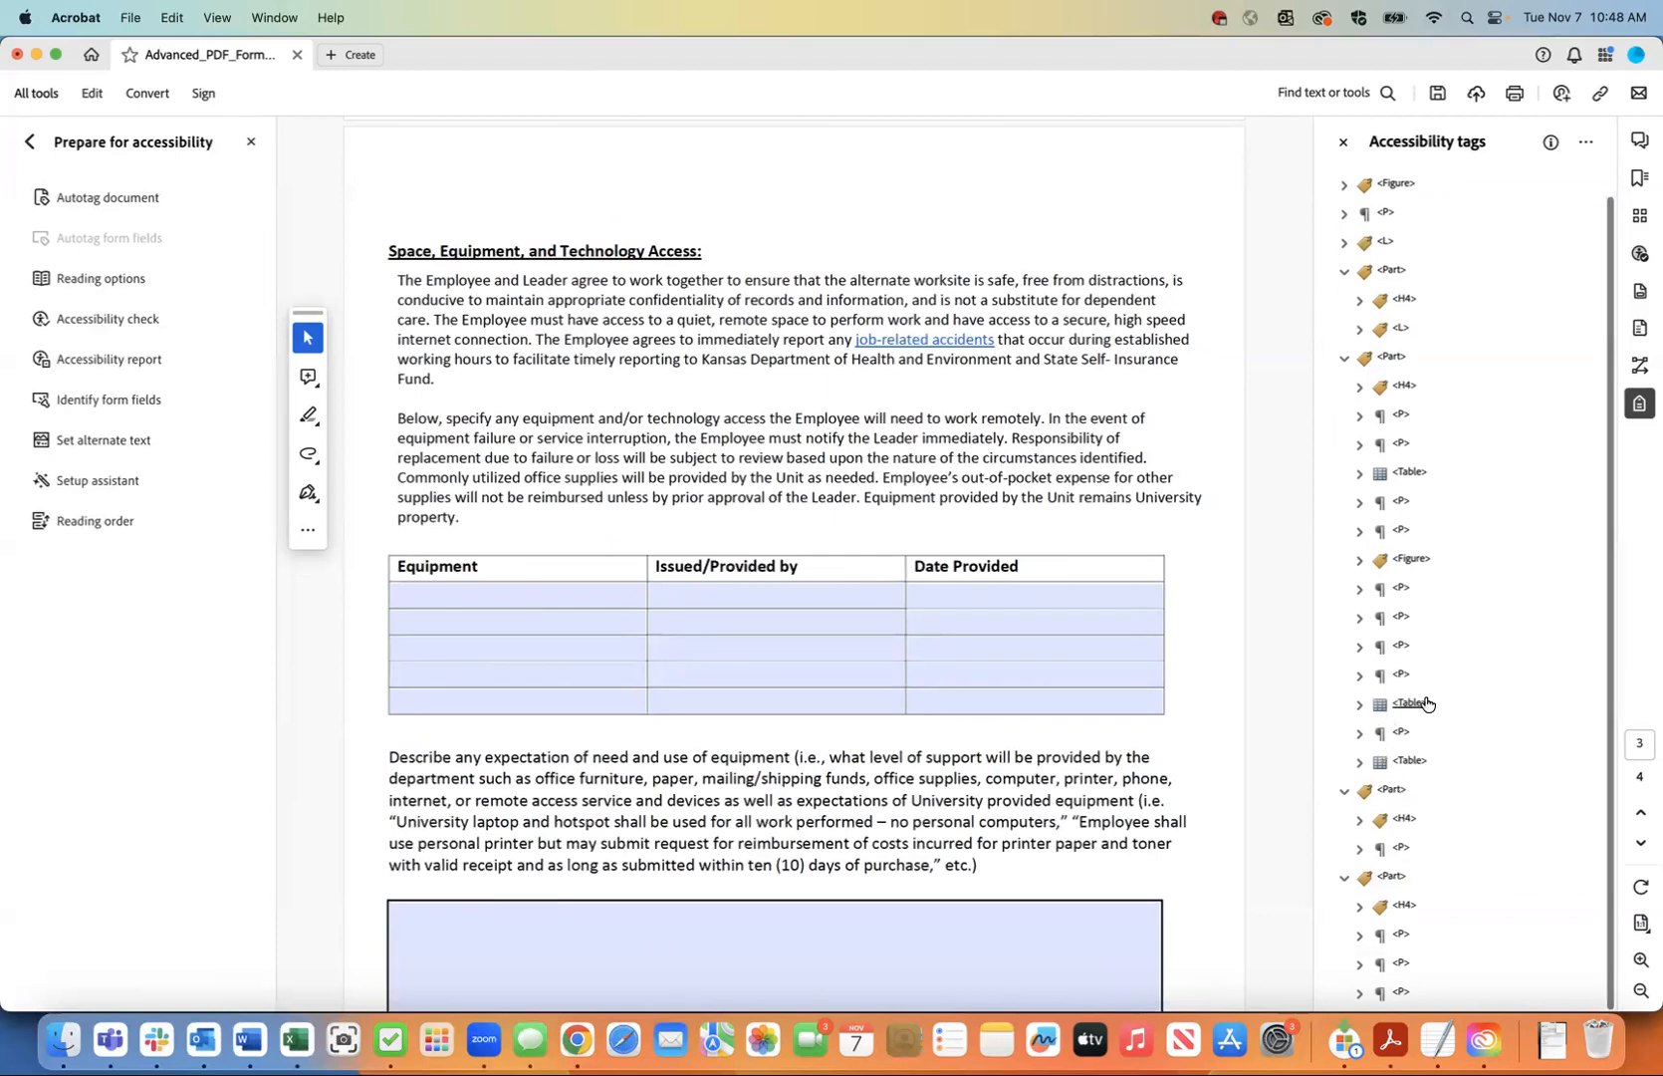
click(1405, 908)
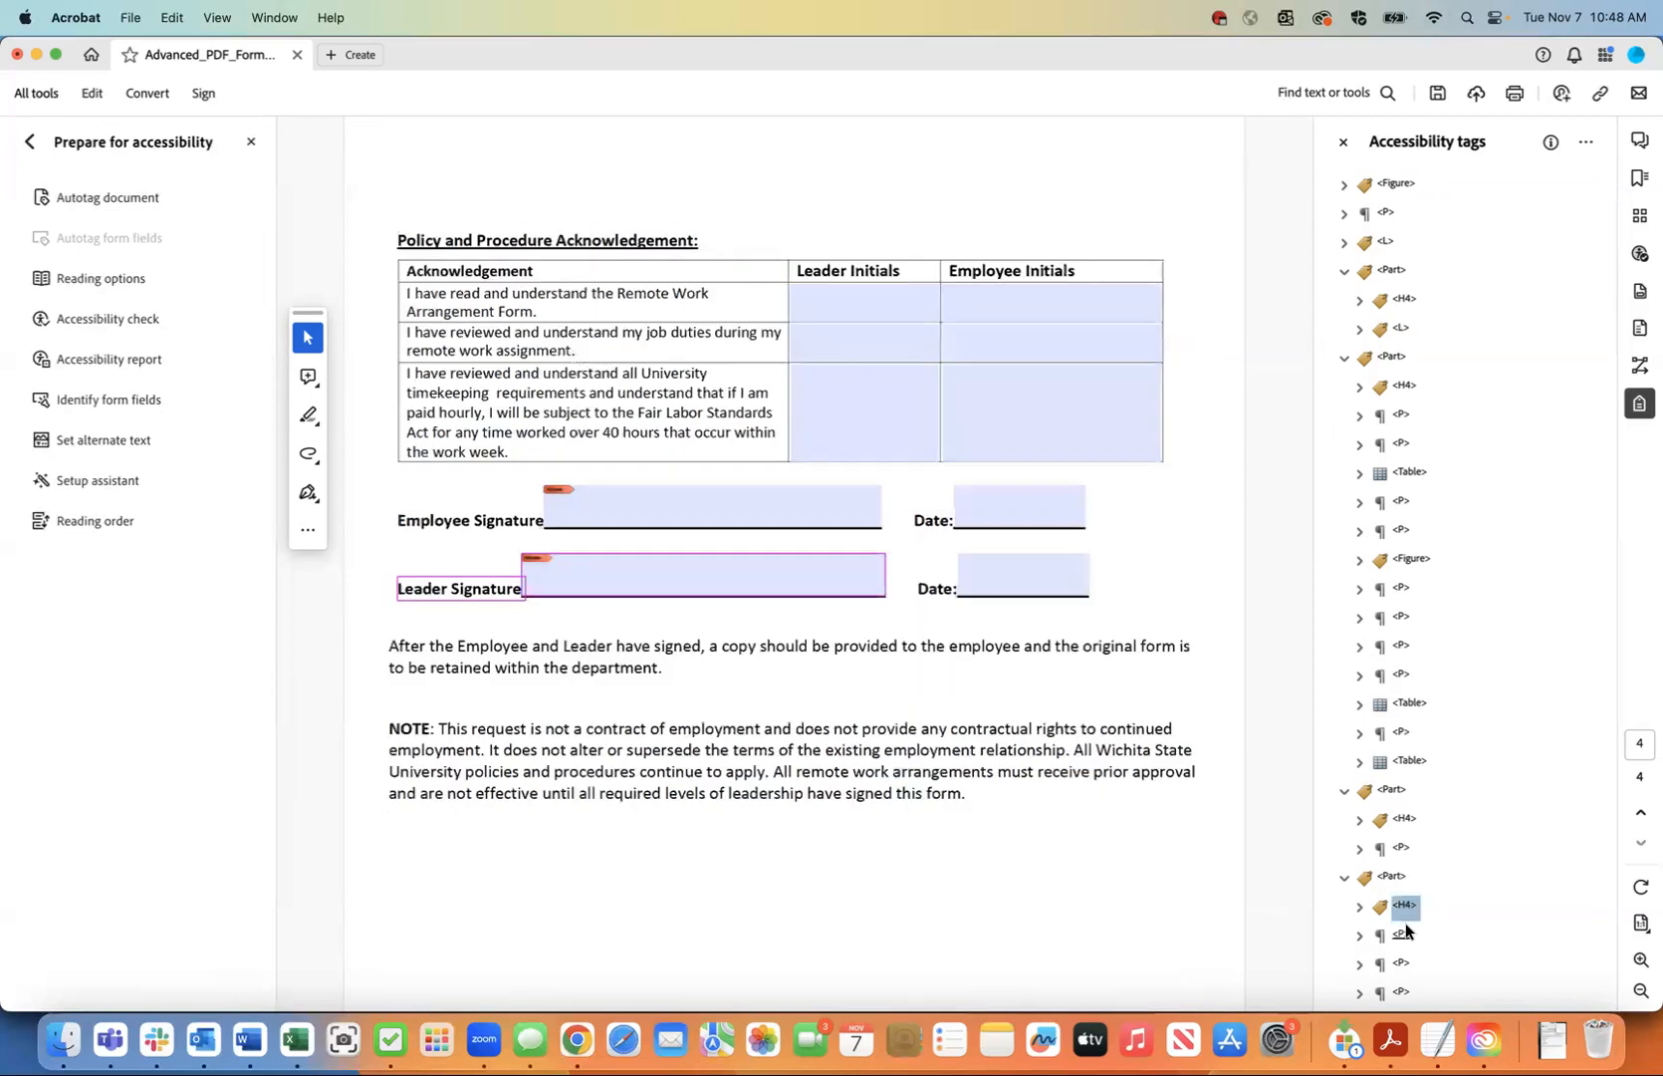
key(Up)
key(Up)
key(Up)
key(Up)
key(Up)
key(Up)
key(Up)
key(Up)
key(Up)
key(Up)
key(Up)
key(Up)
key(Up)
key(Up)
key(Up)
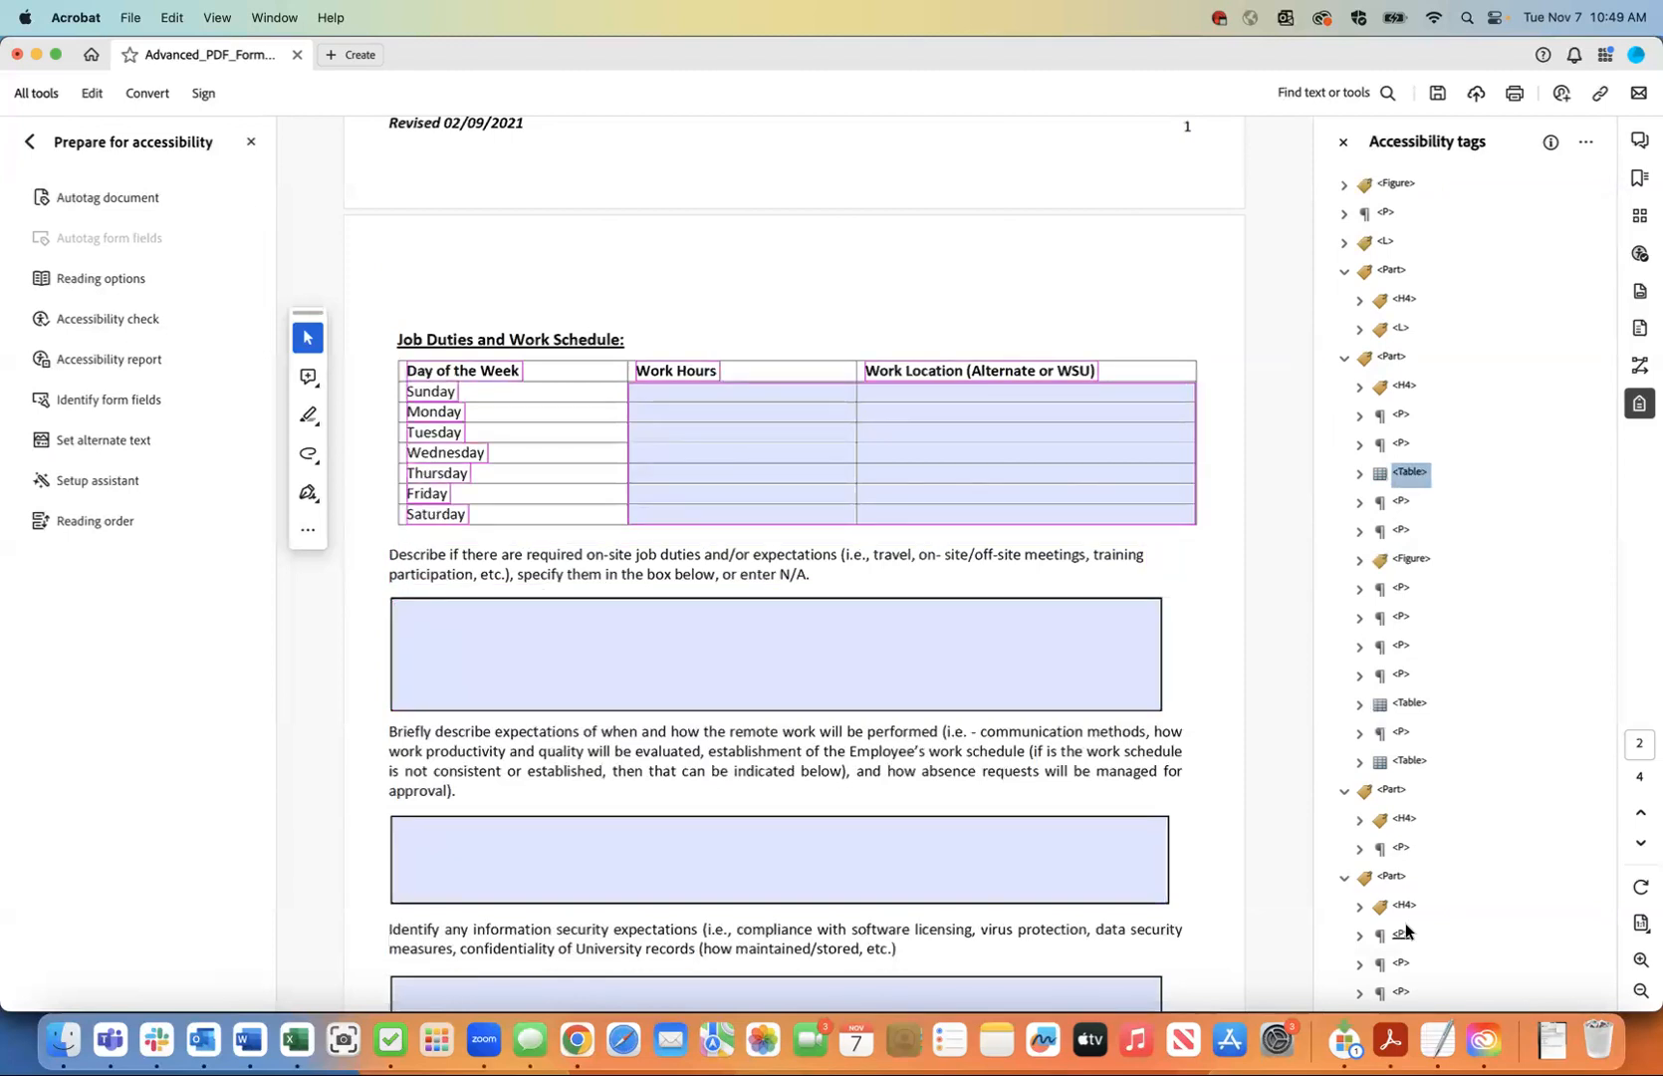
- Review the headings, radio buttons and text fields on page 1 against the tag tree
scroll(1092, 681, up, 1)
scroll(1092, 680, up, 8)
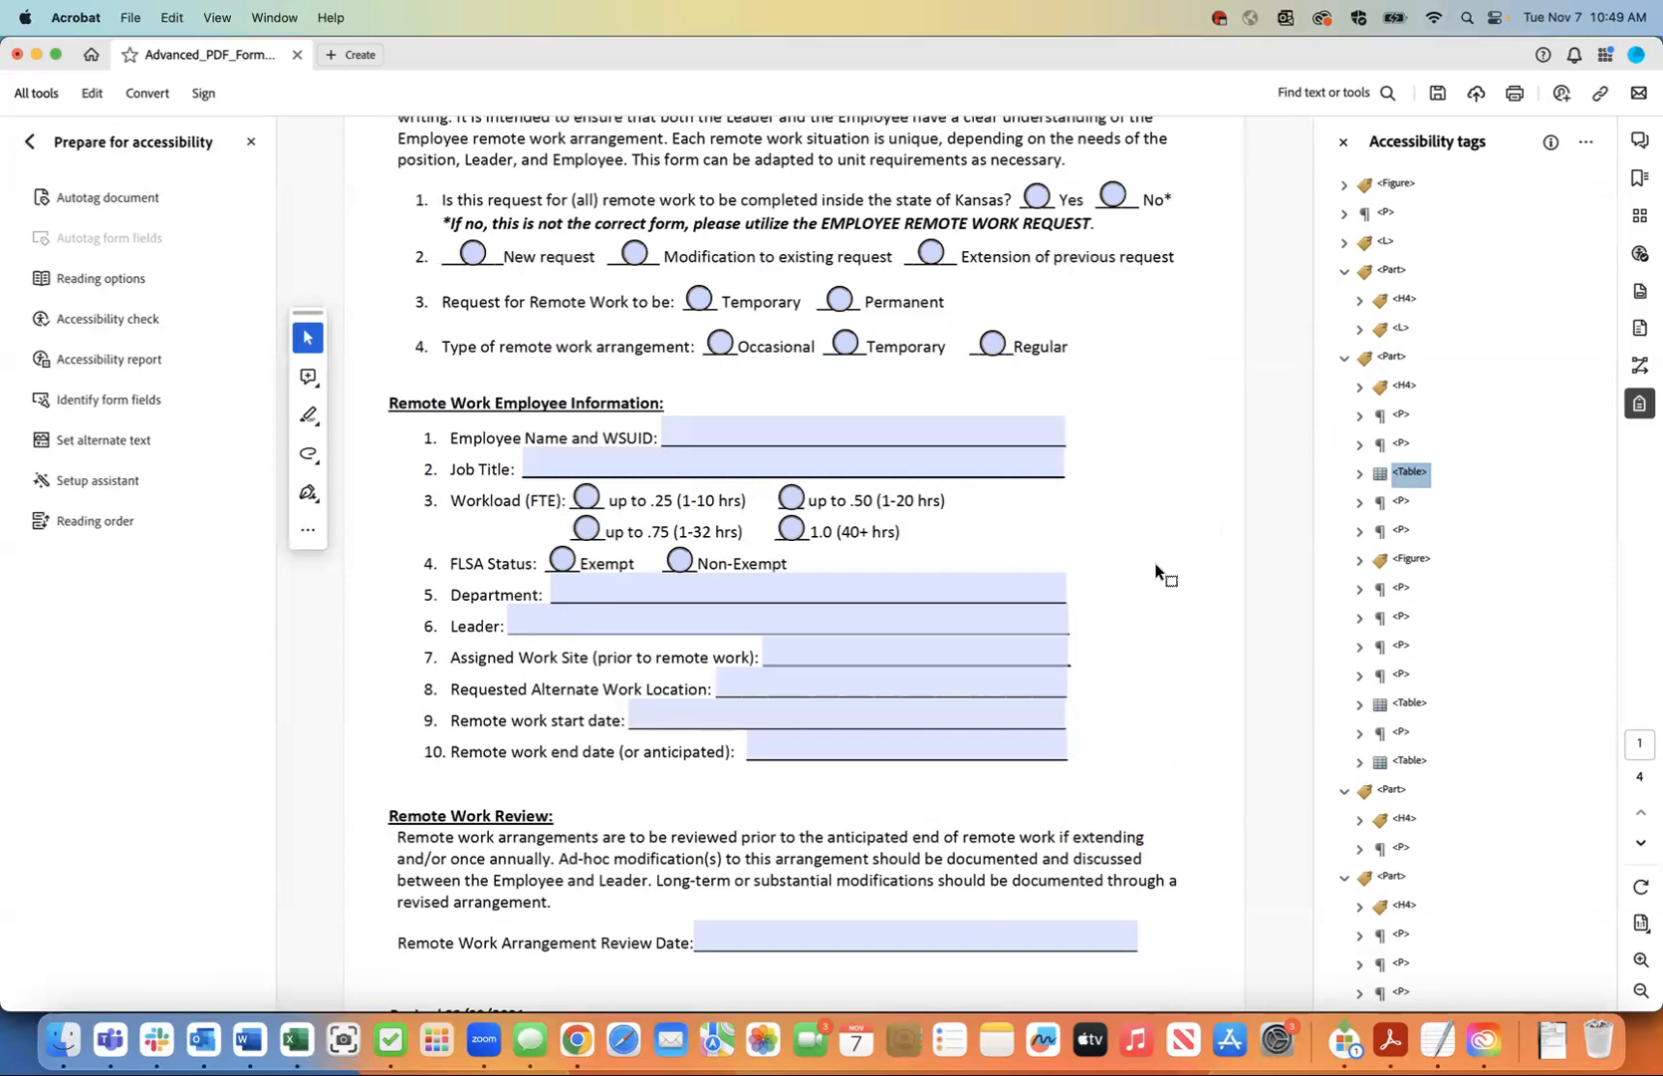
scroll(1171, 561, up, 3)
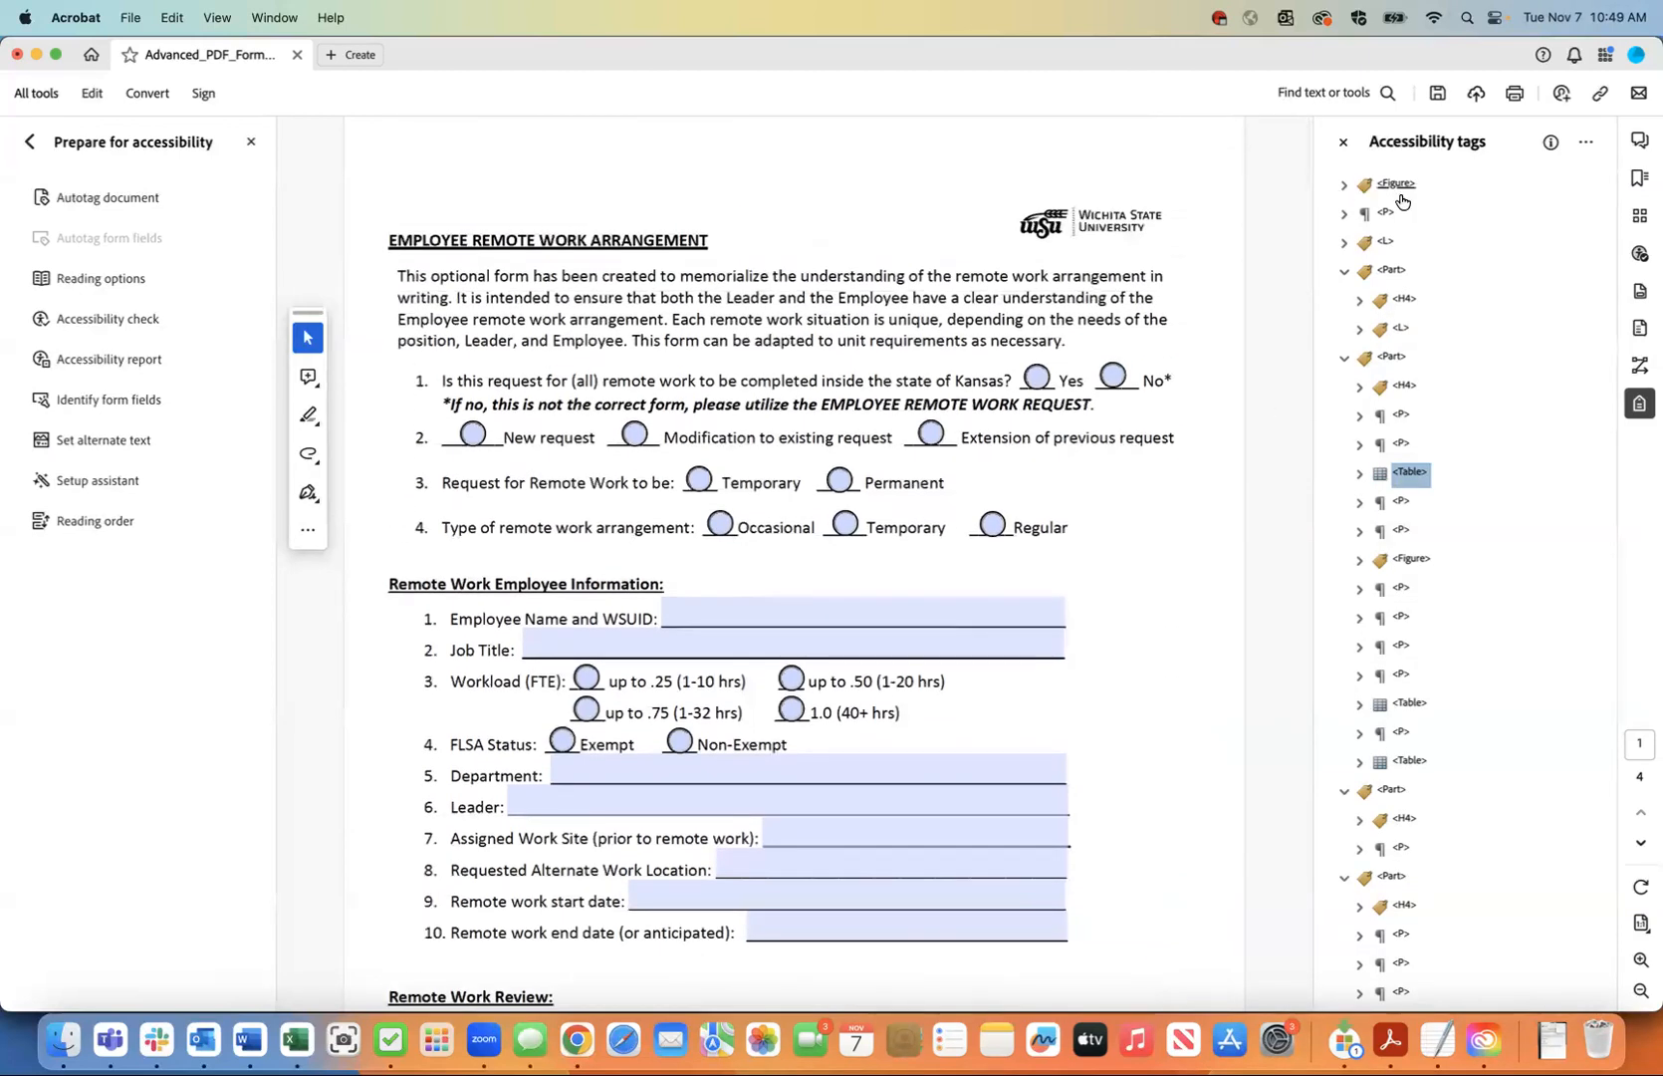
scroll(1075, 488, down, 8)
scroll(1075, 488, up, 7)
scroll(1076, 488, down, 6)
scroll(1076, 489, down, 6)
scroll(1075, 488, up, 8)
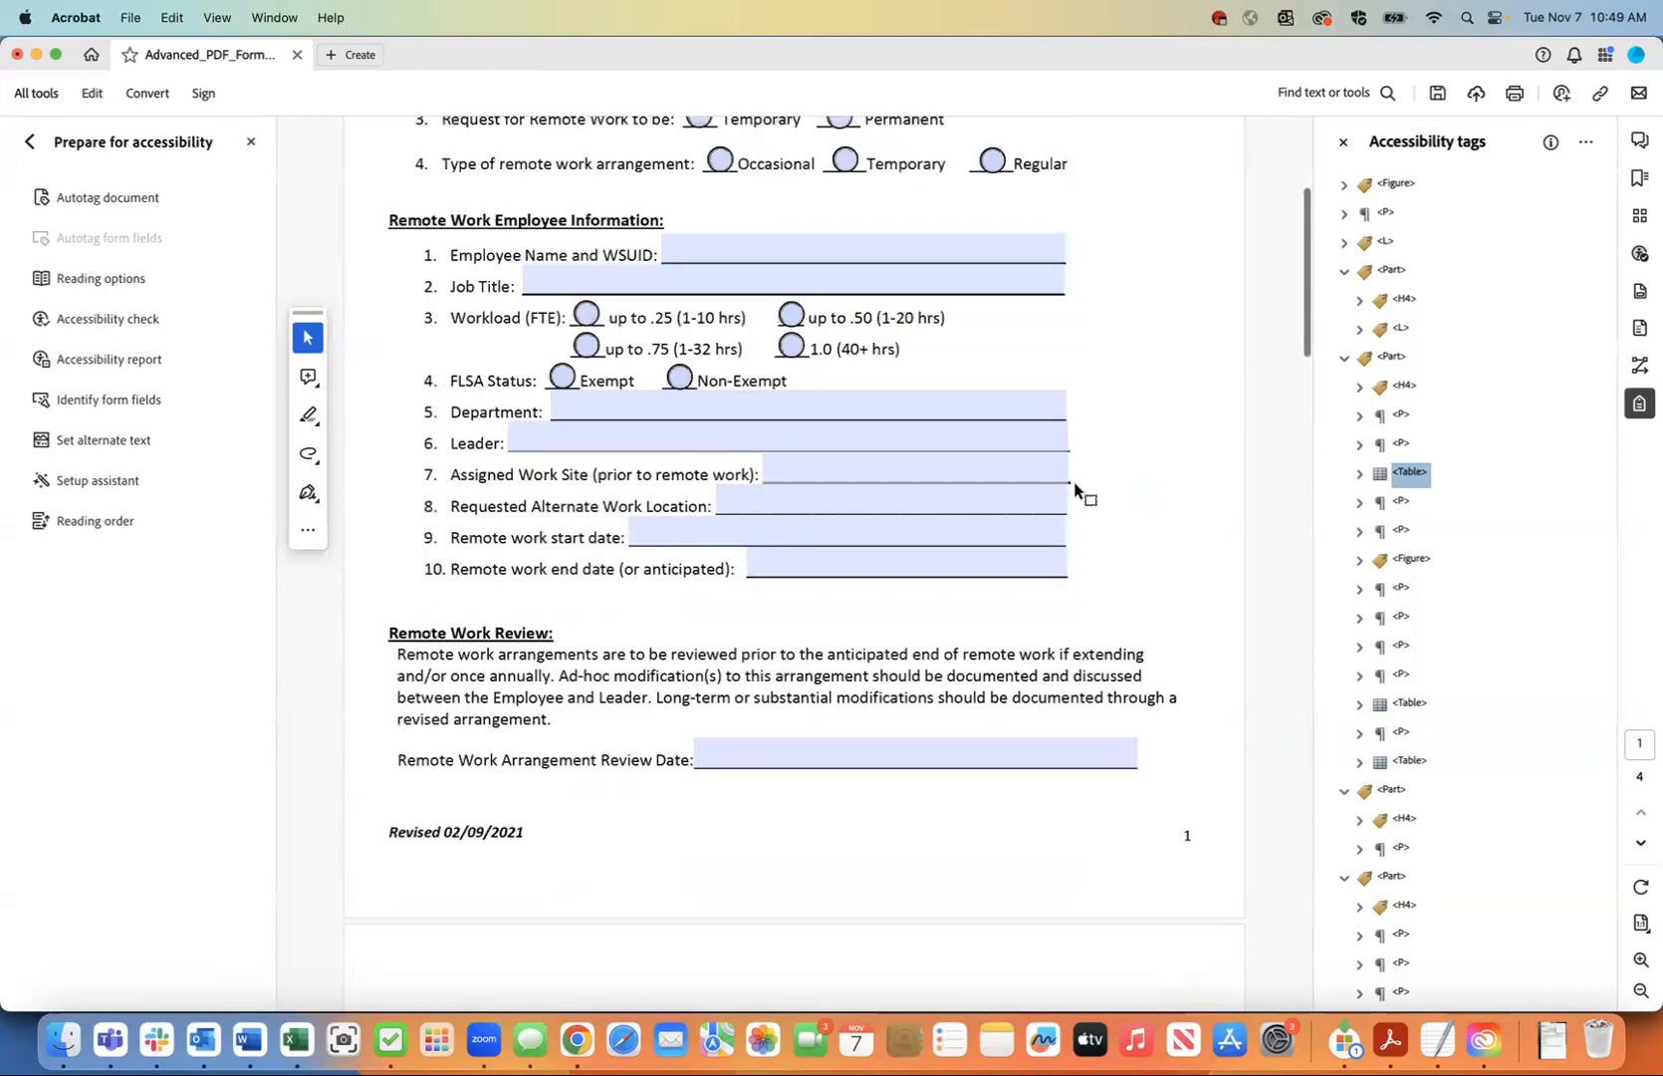
scroll(1076, 488, up, 5)
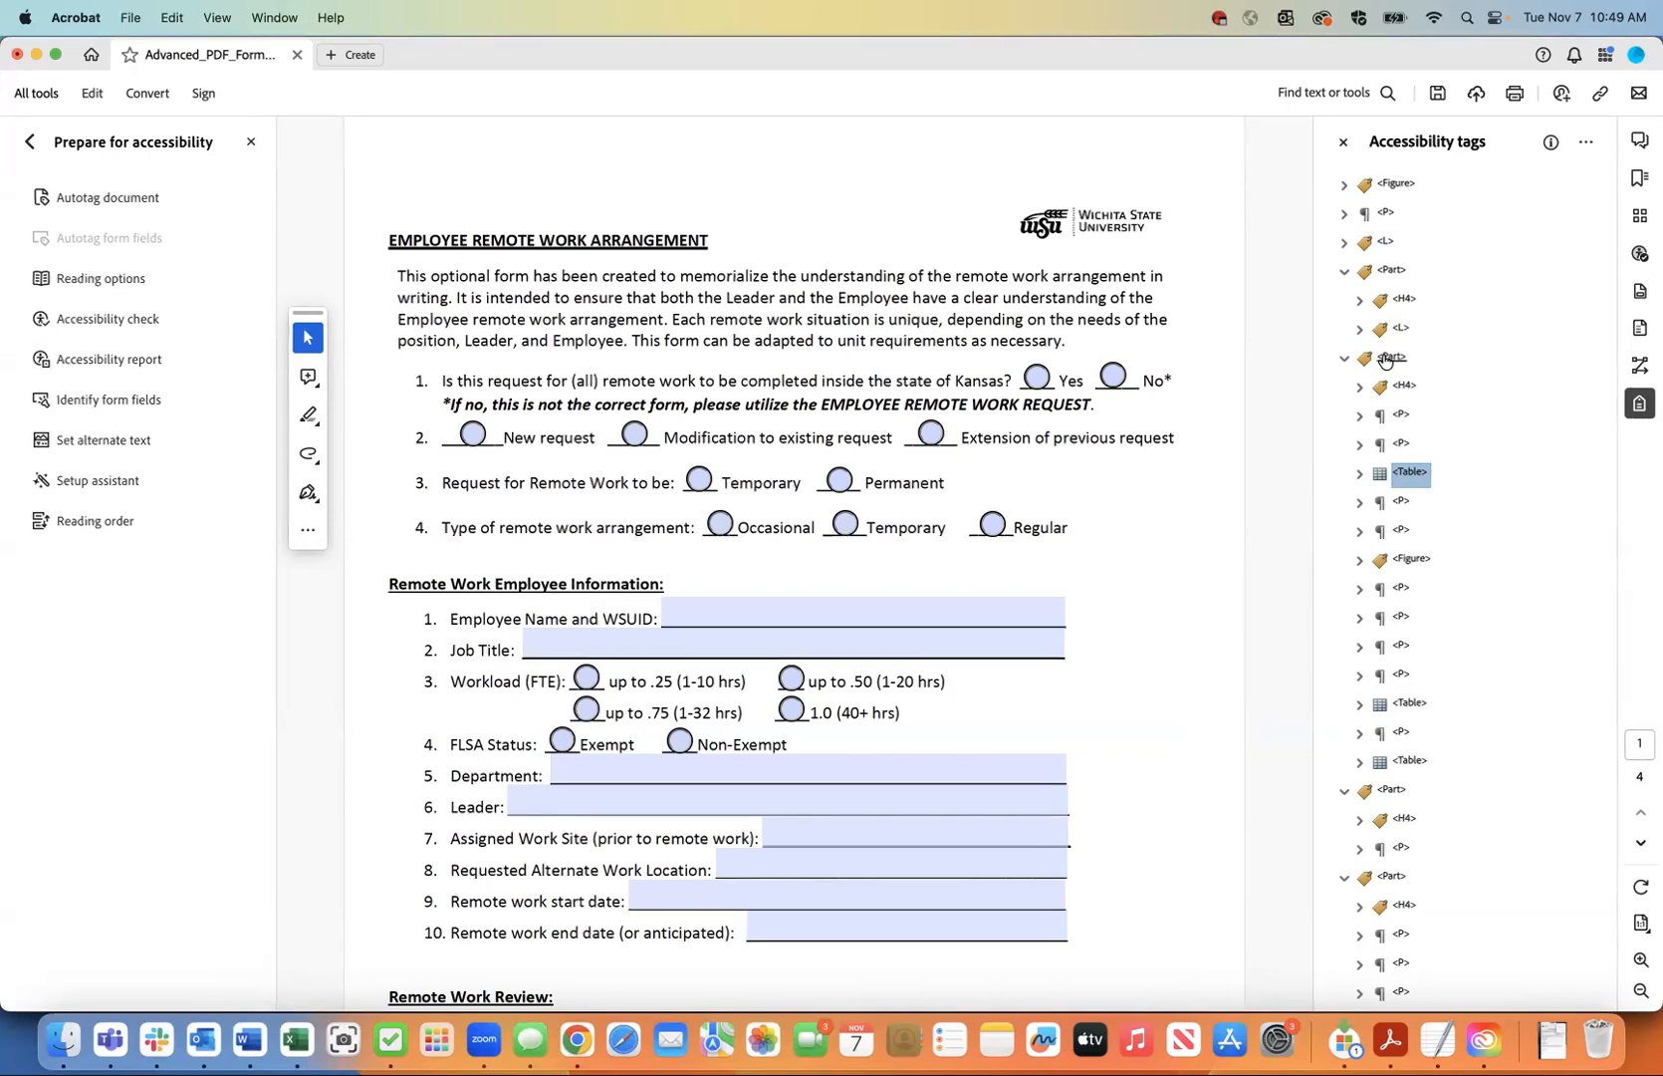
- Collapse the second Part tag and examine which content it covers on pages 1 and 2
click(1346, 357)
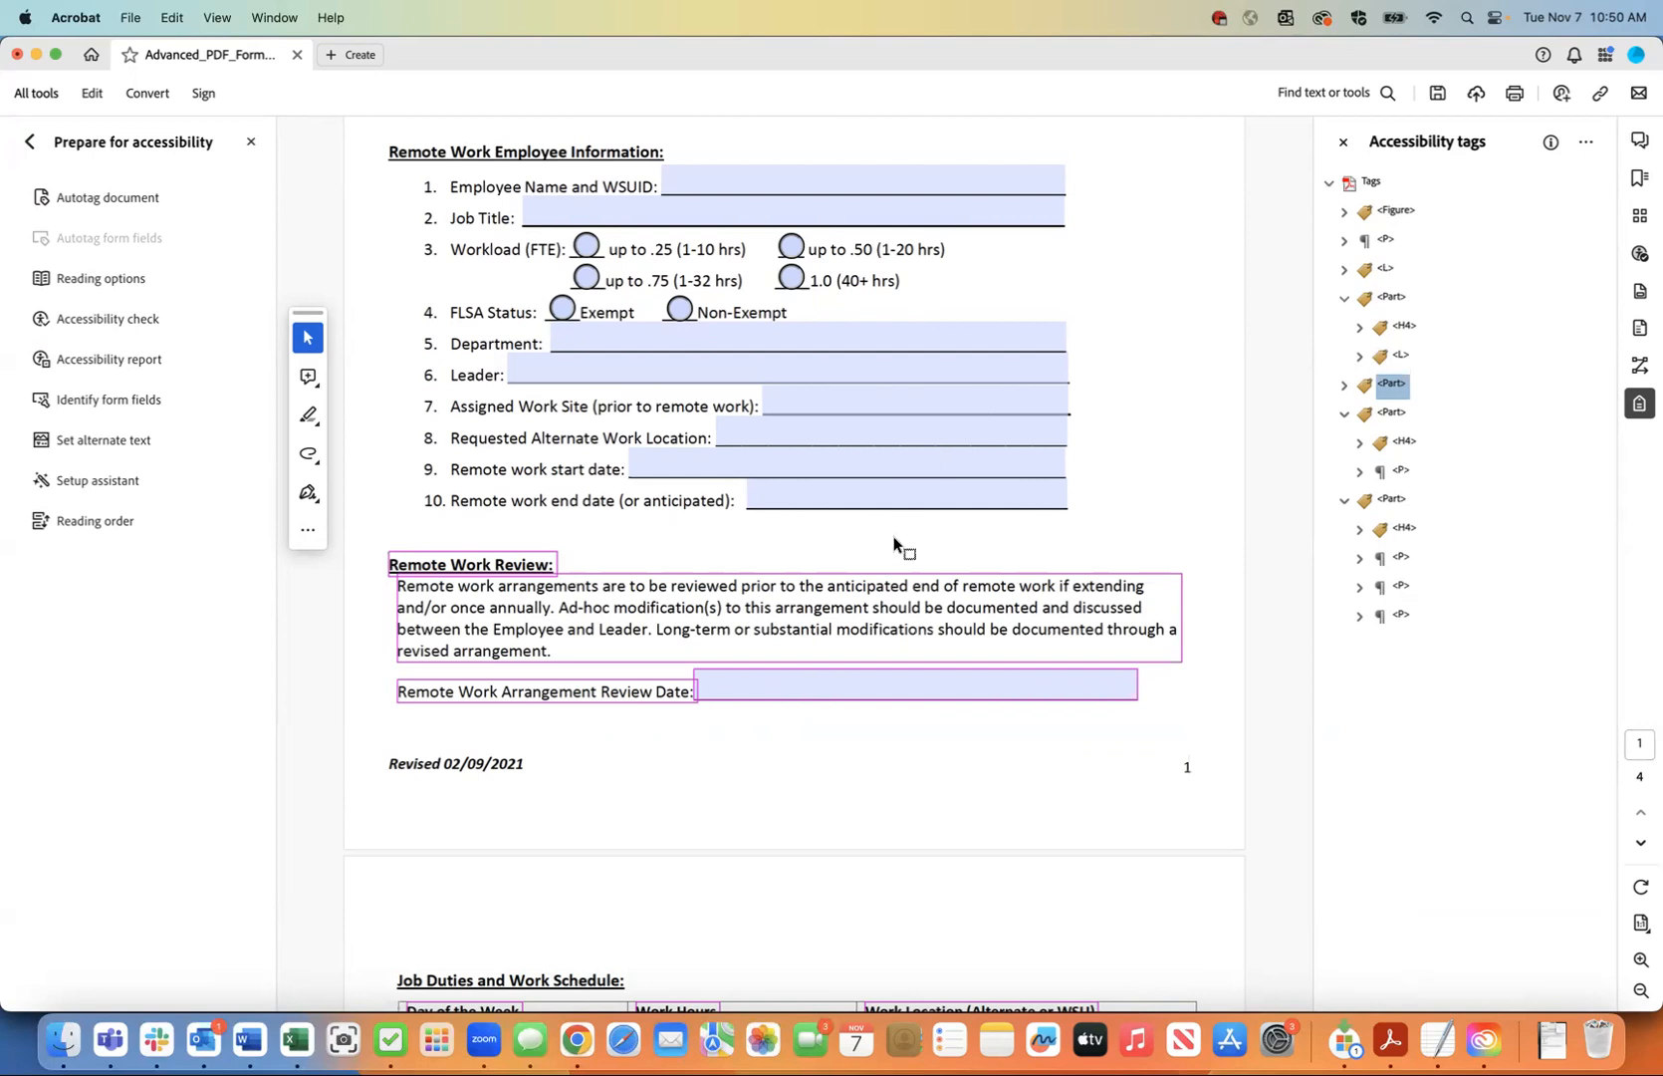
scroll(896, 538, up, 10)
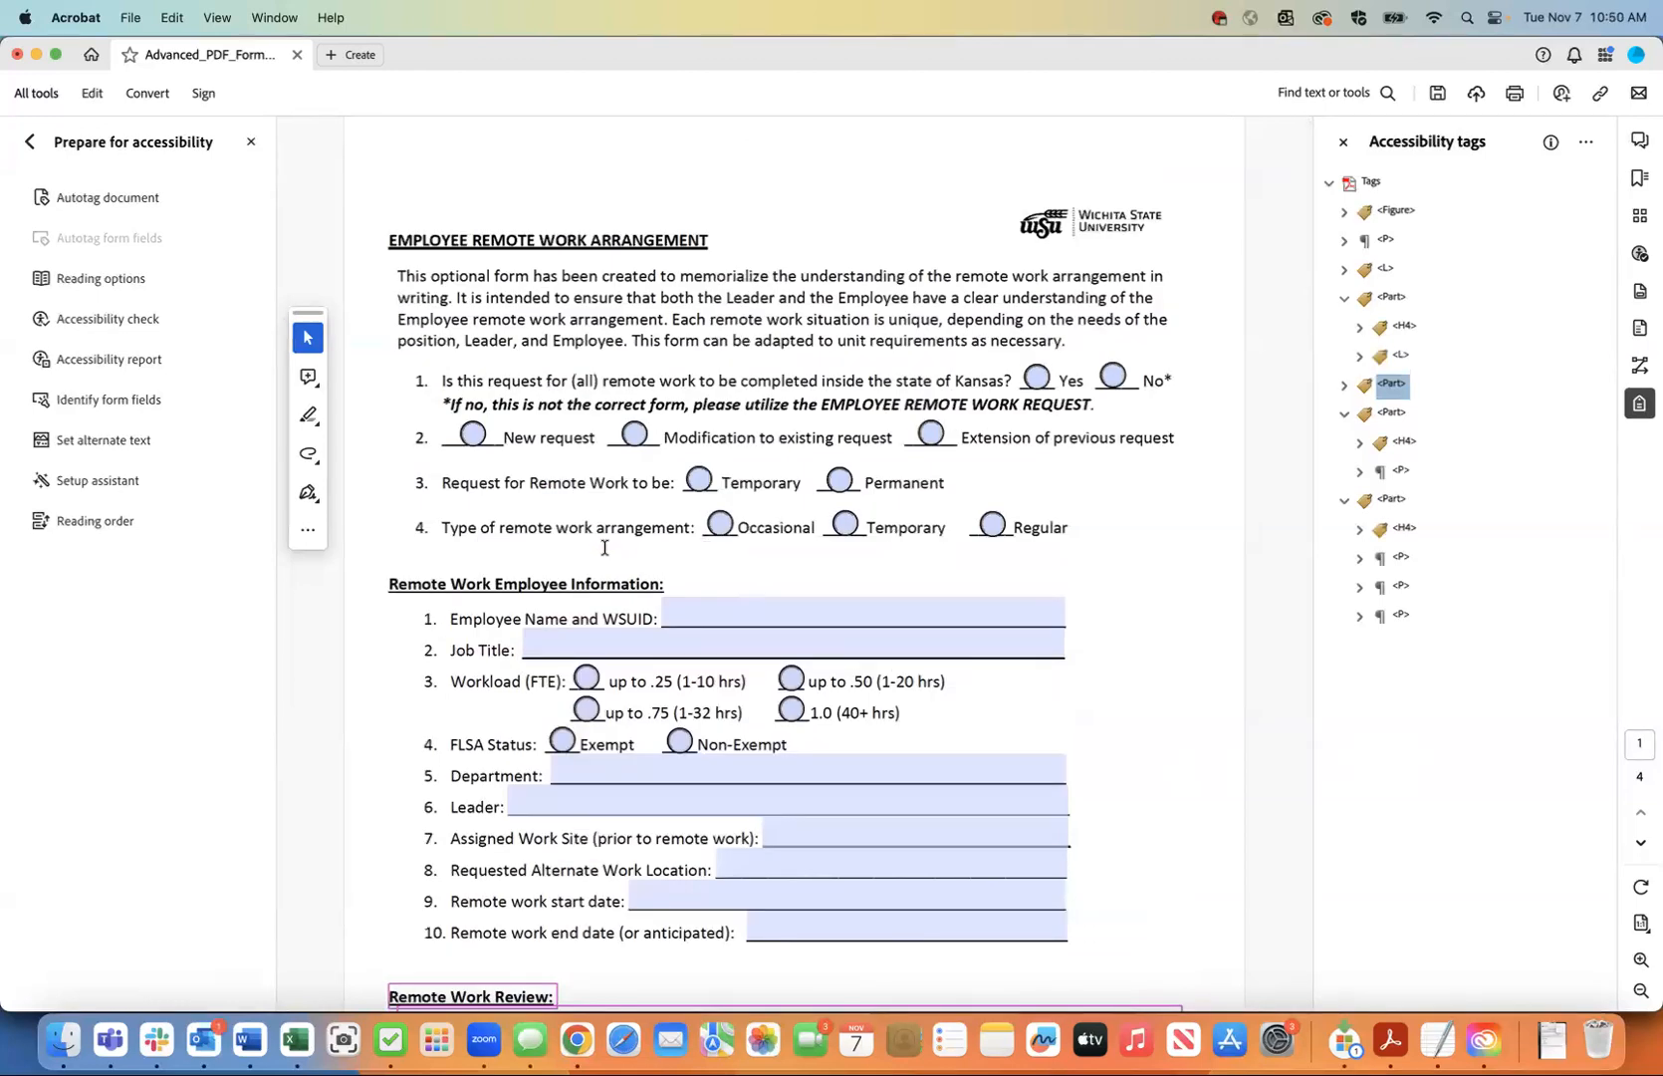
scroll(604, 547, down, 15)
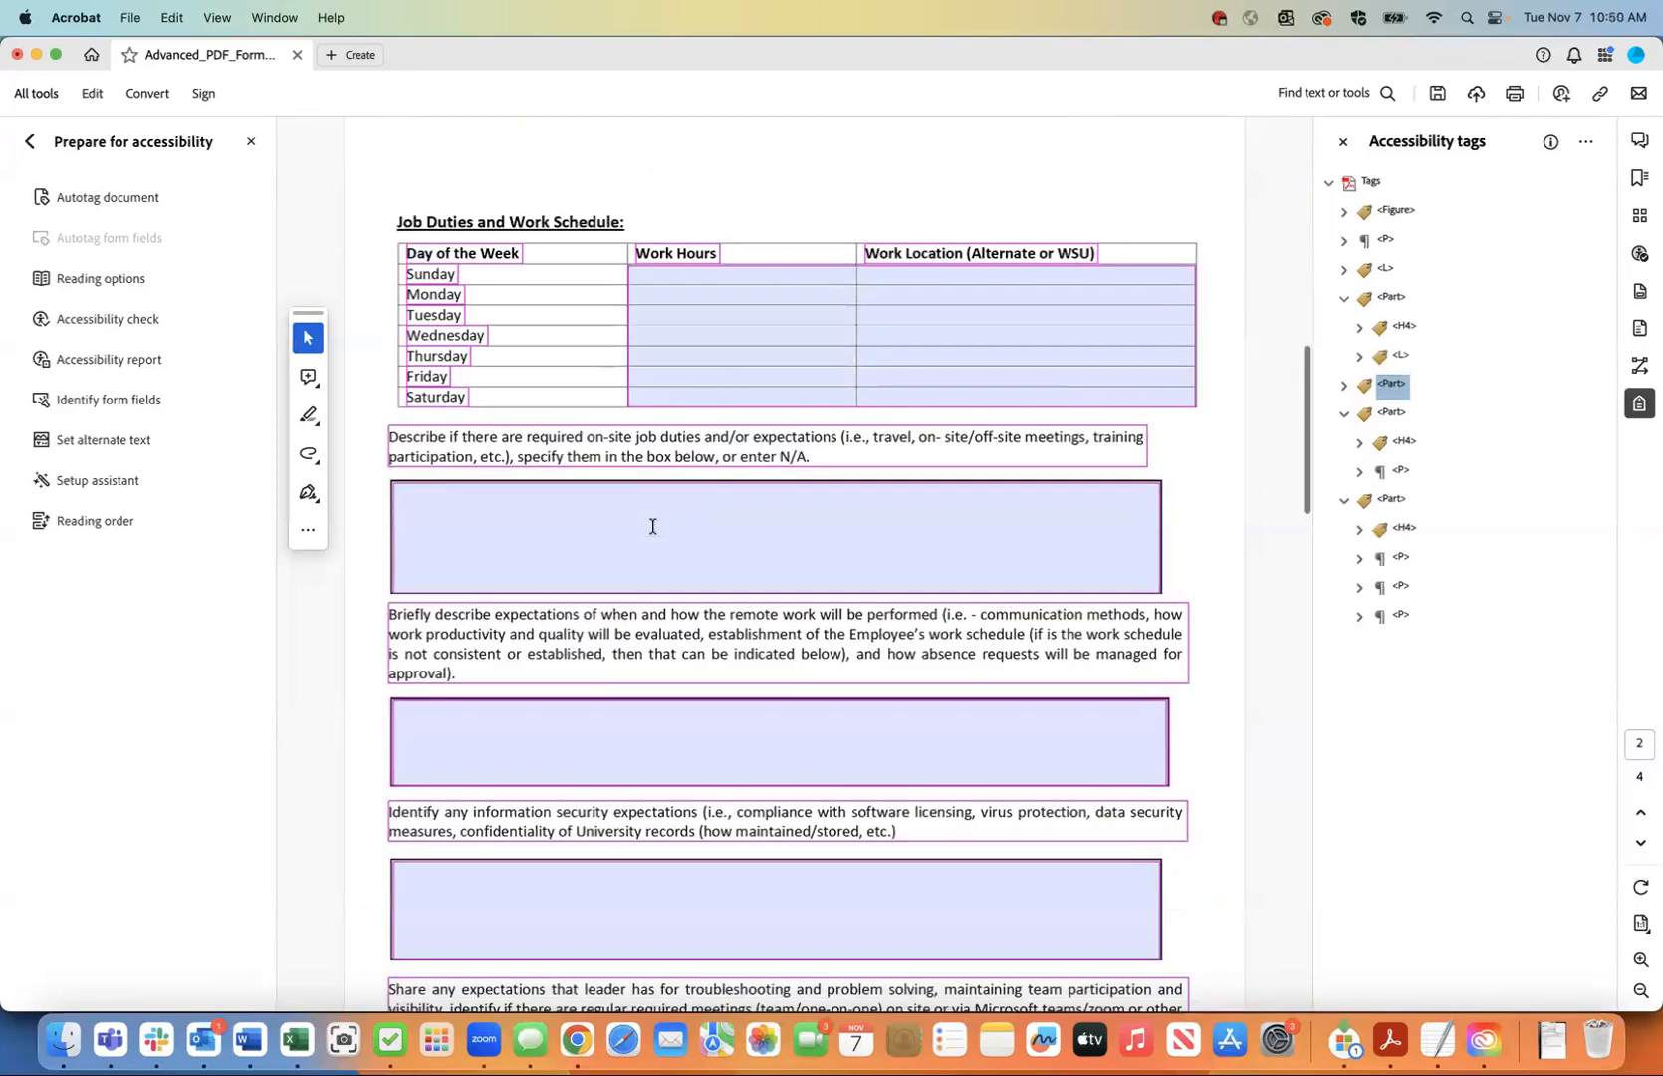
scroll(652, 526, up, 15)
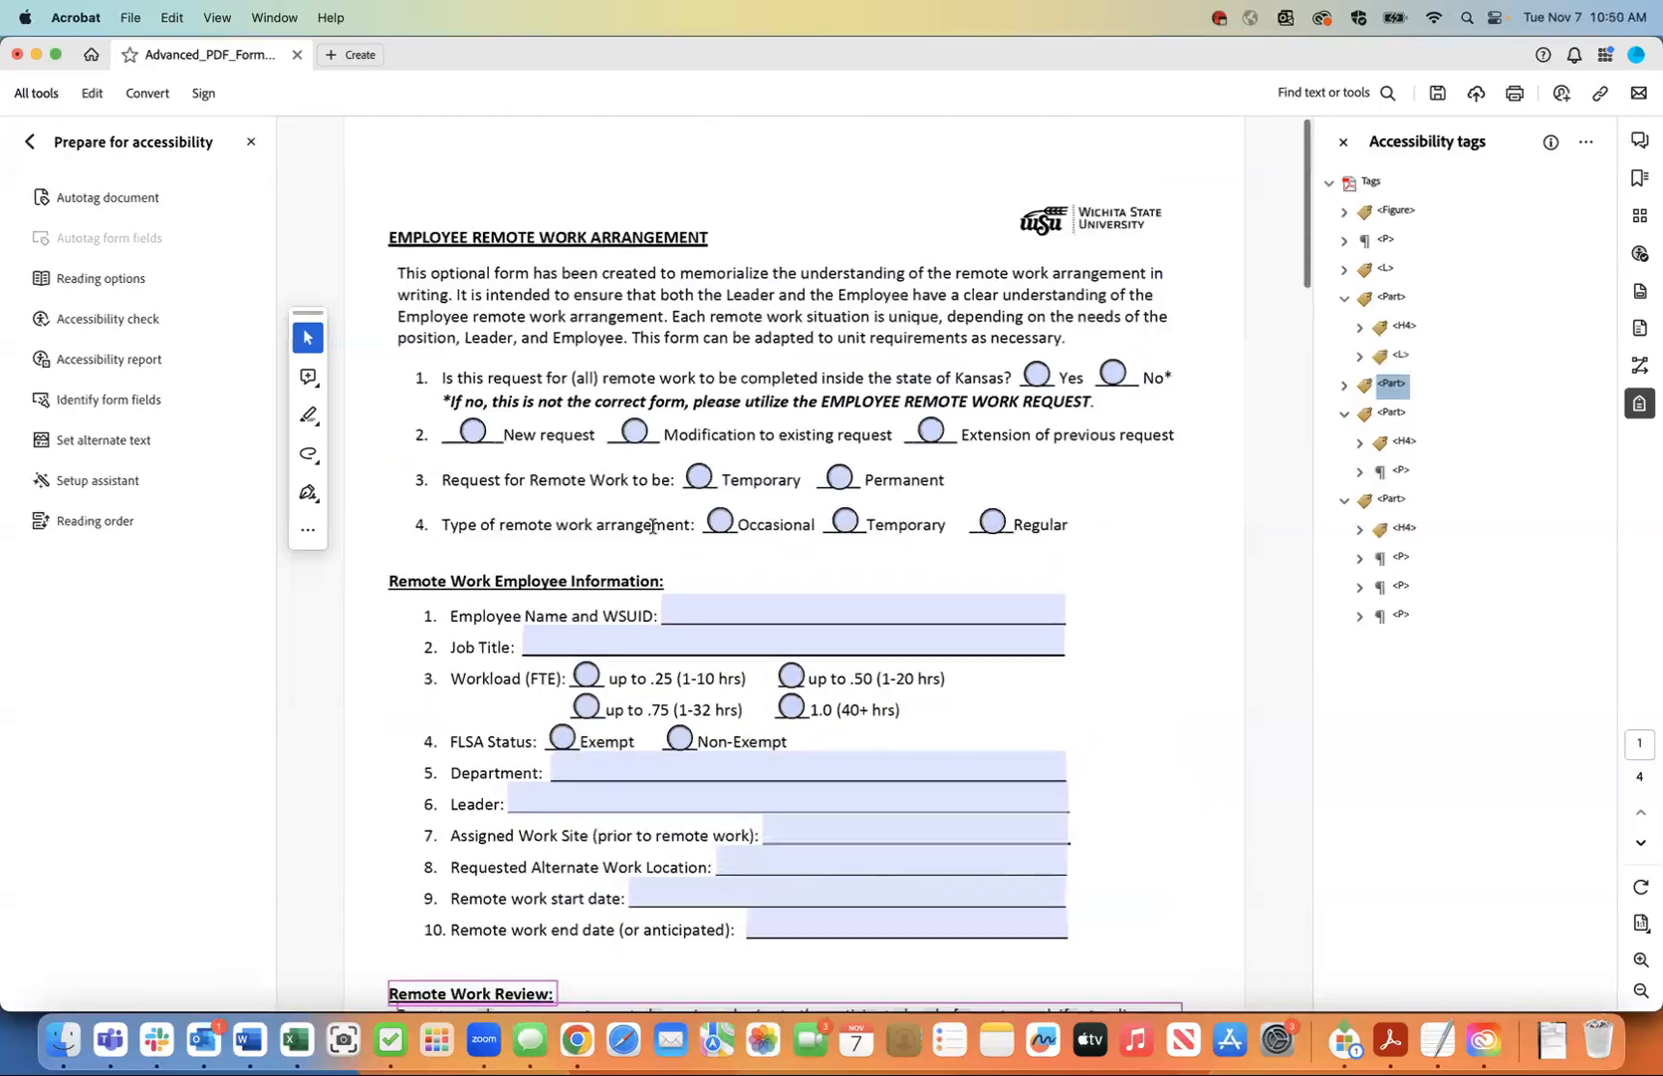
- Save the autotagged form
scroll(652, 526, down, 15)
scroll(652, 528, up, 15)
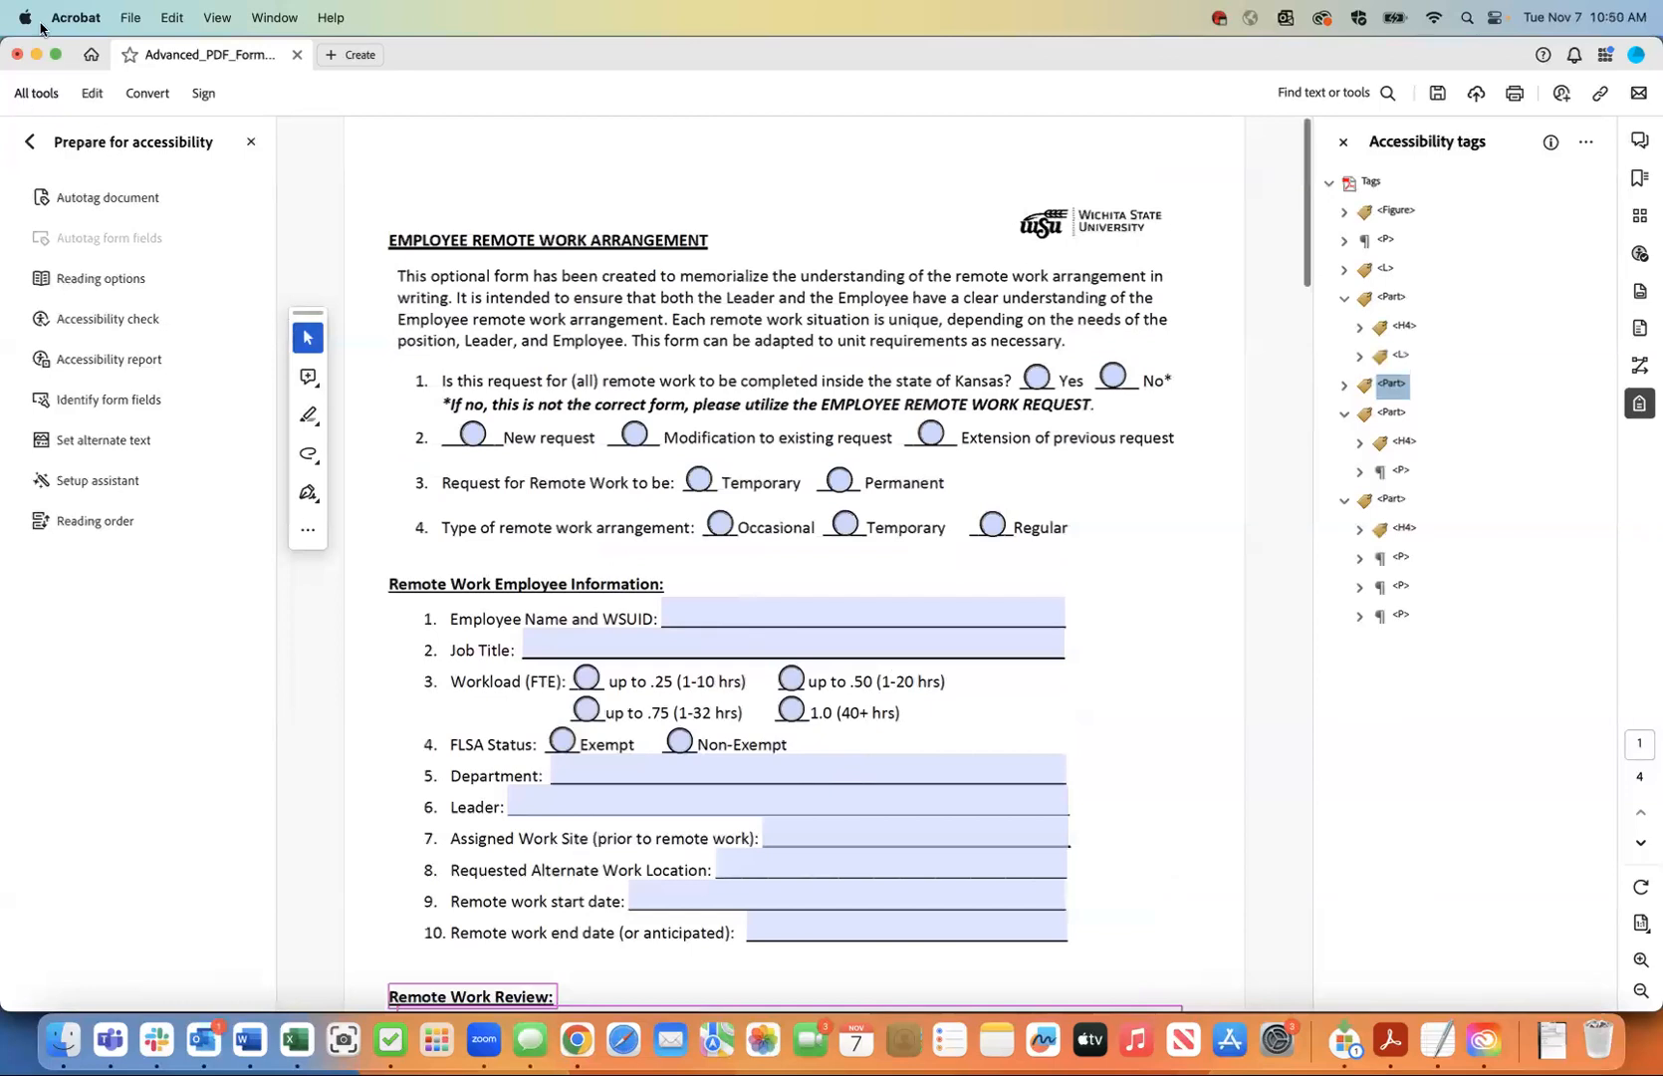
click(129, 18)
click(134, 152)
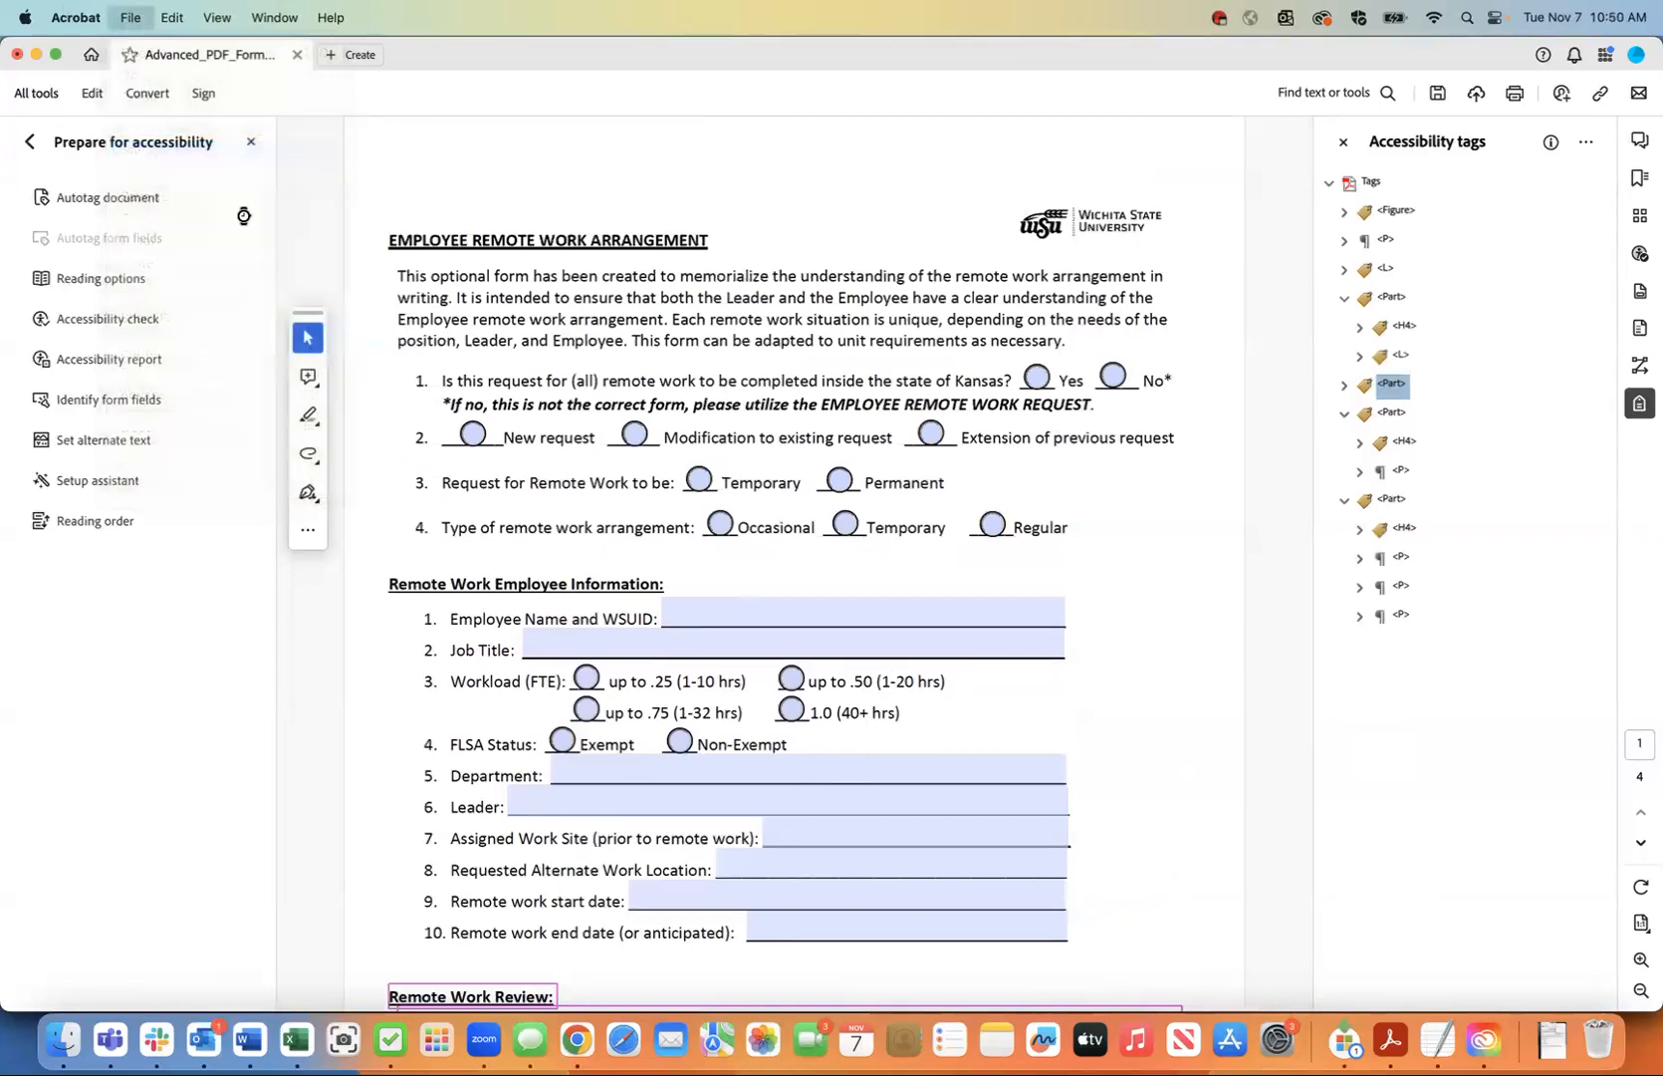
scroll(947, 598, down, 5)
scroll(947, 678, up, 2)
scroll(947, 683, up, 3)
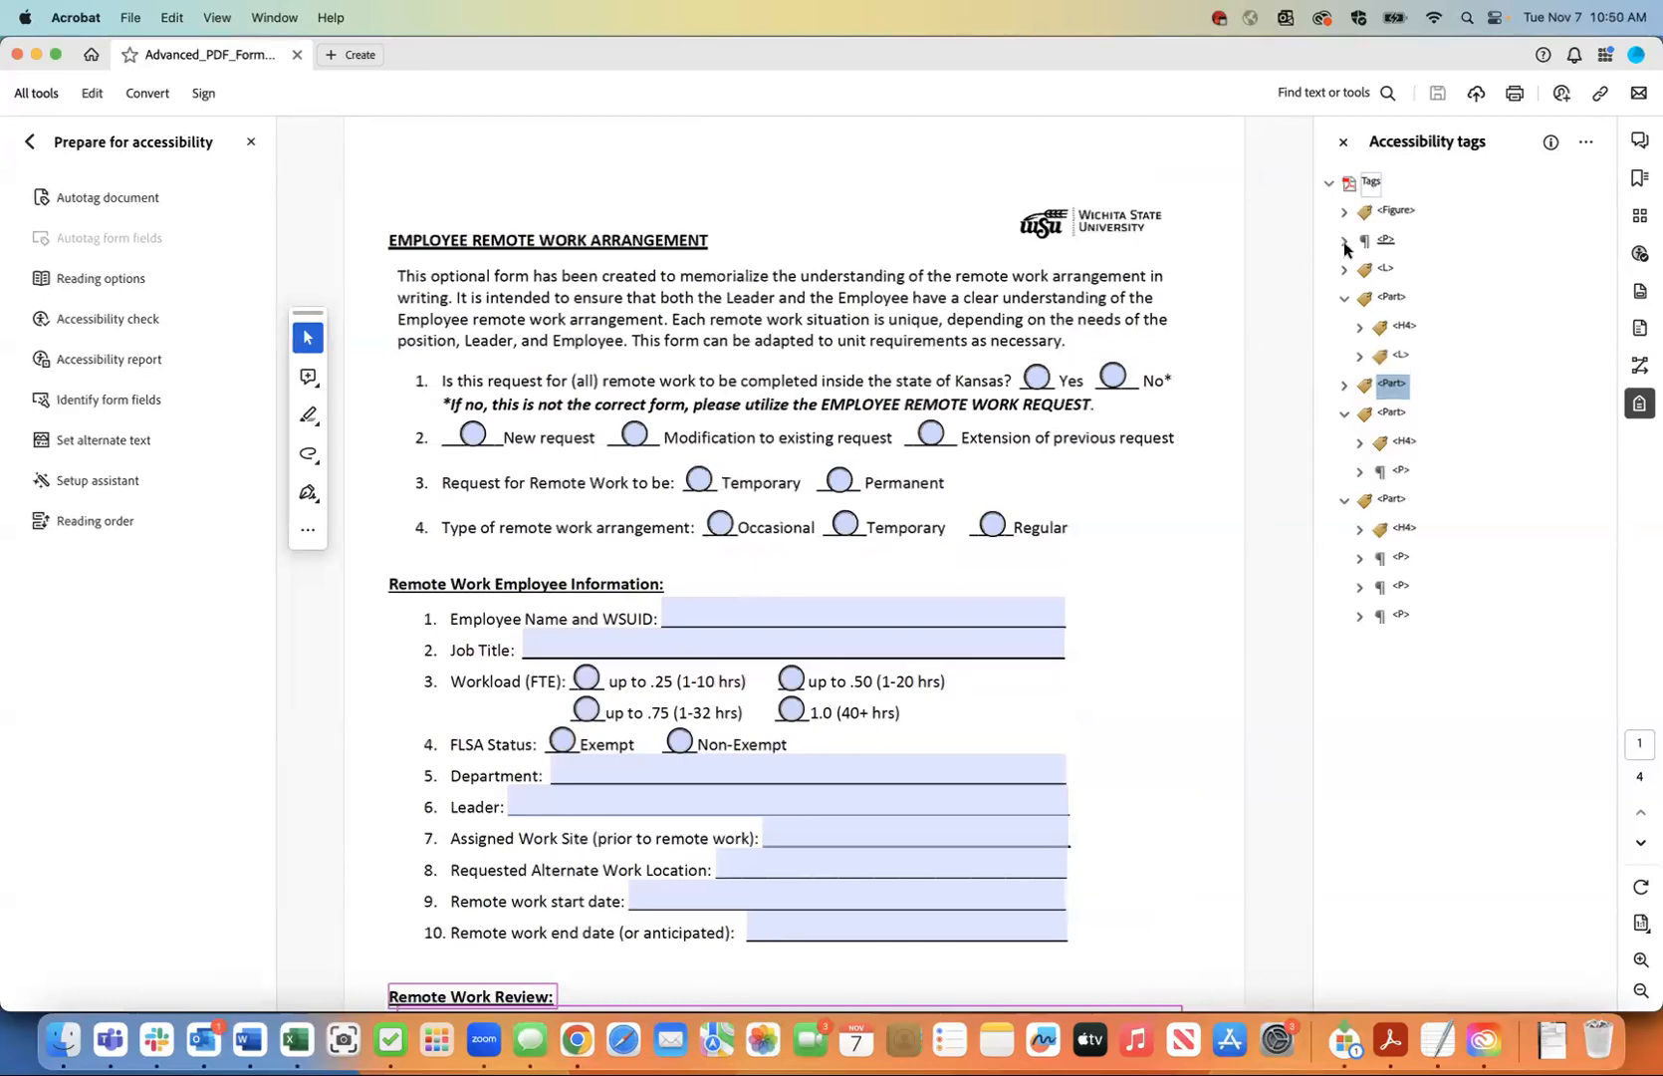
- Collapse the tag tree and add a new tag of type Section under the Tags root
click(1328, 184)
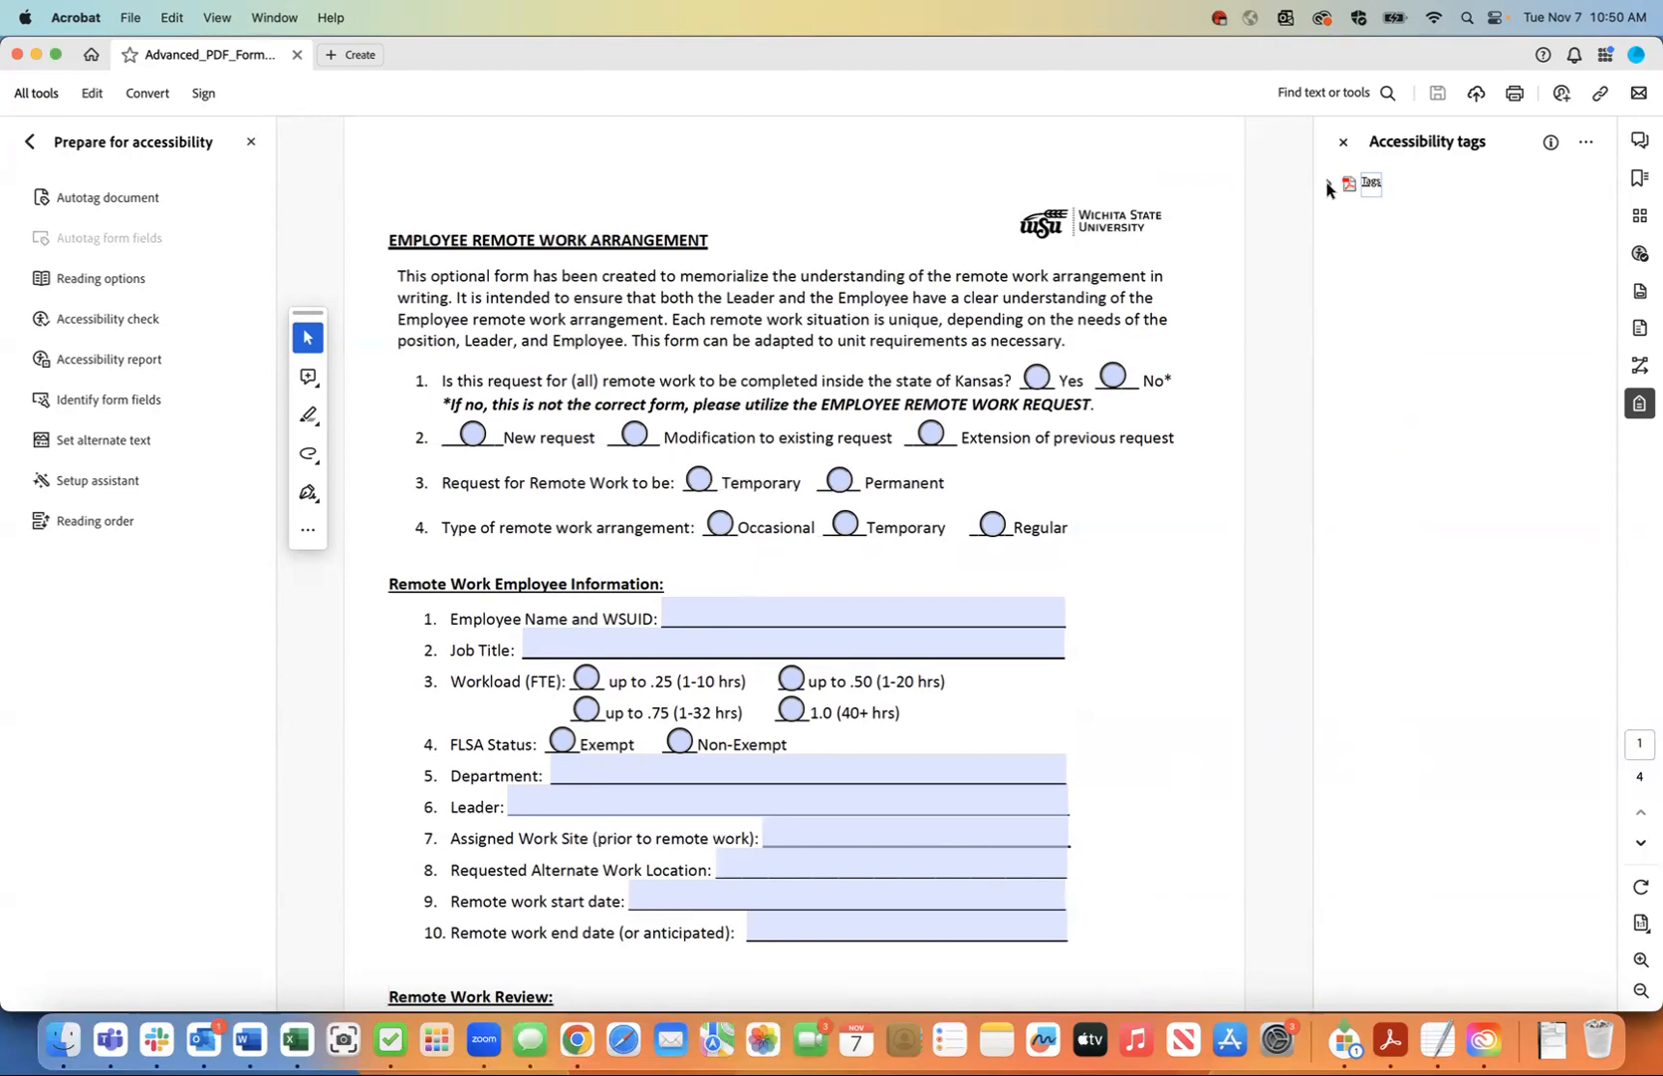
right_click(1371, 190)
click(1390, 203)
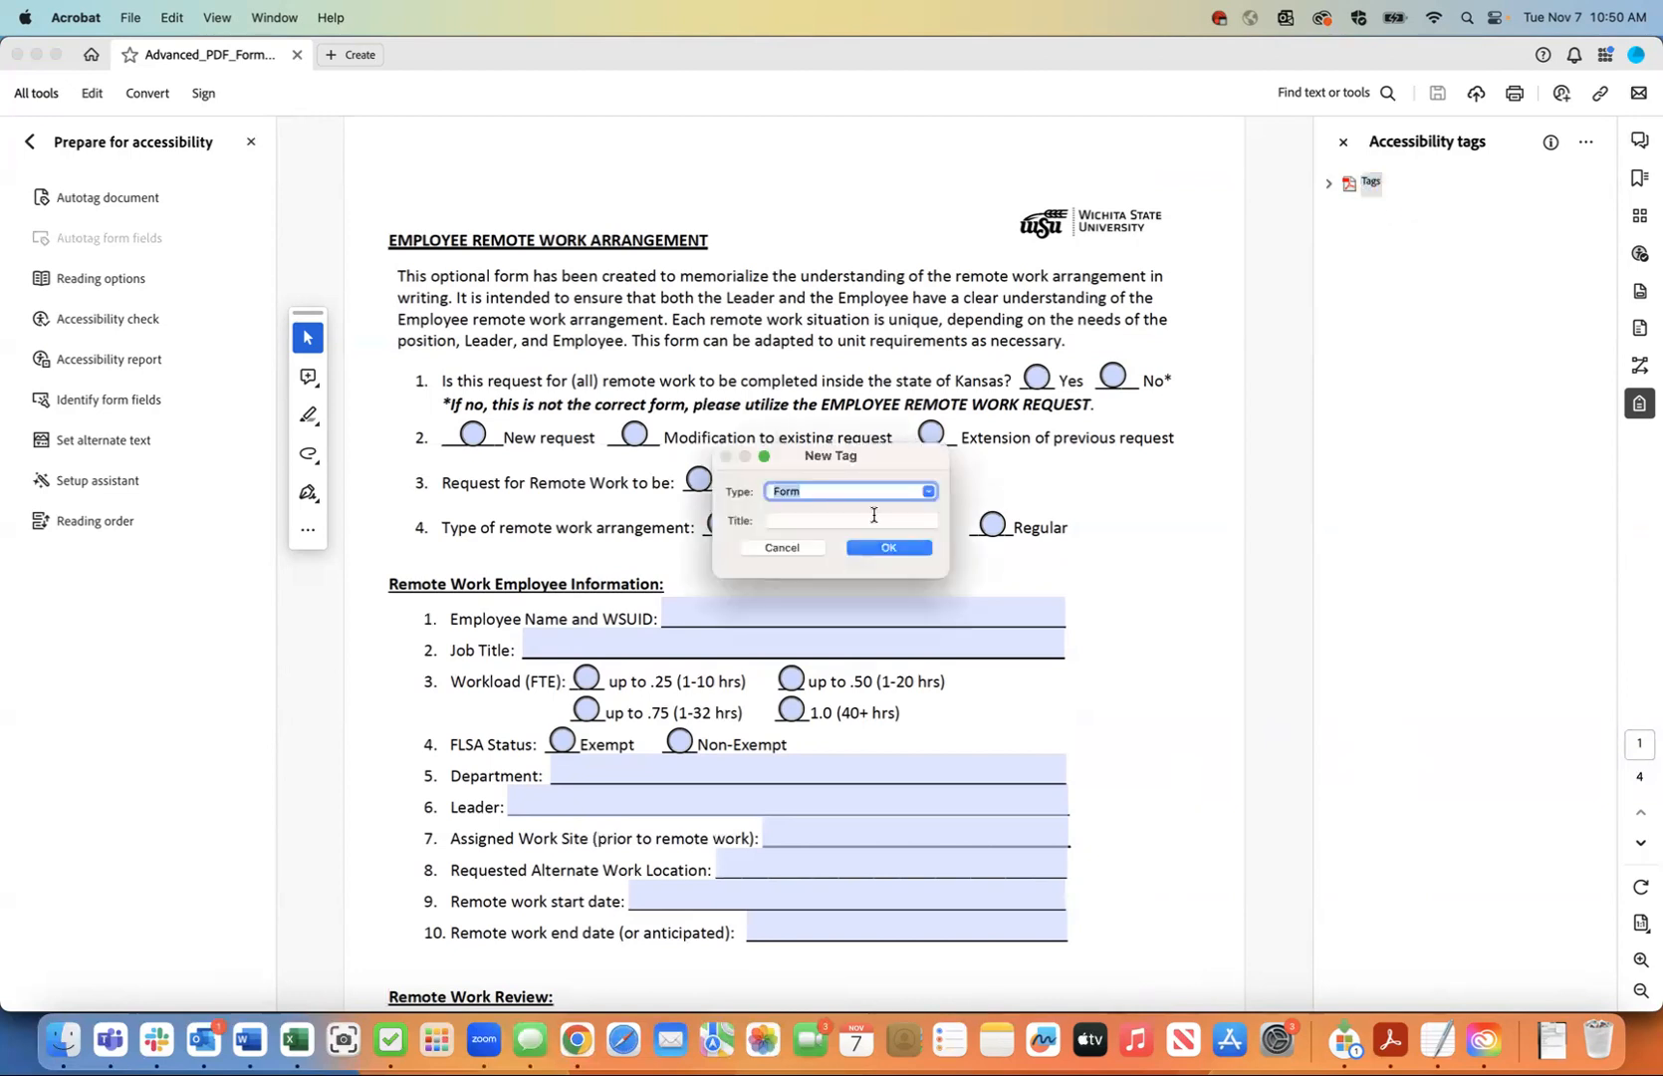
click(928, 492)
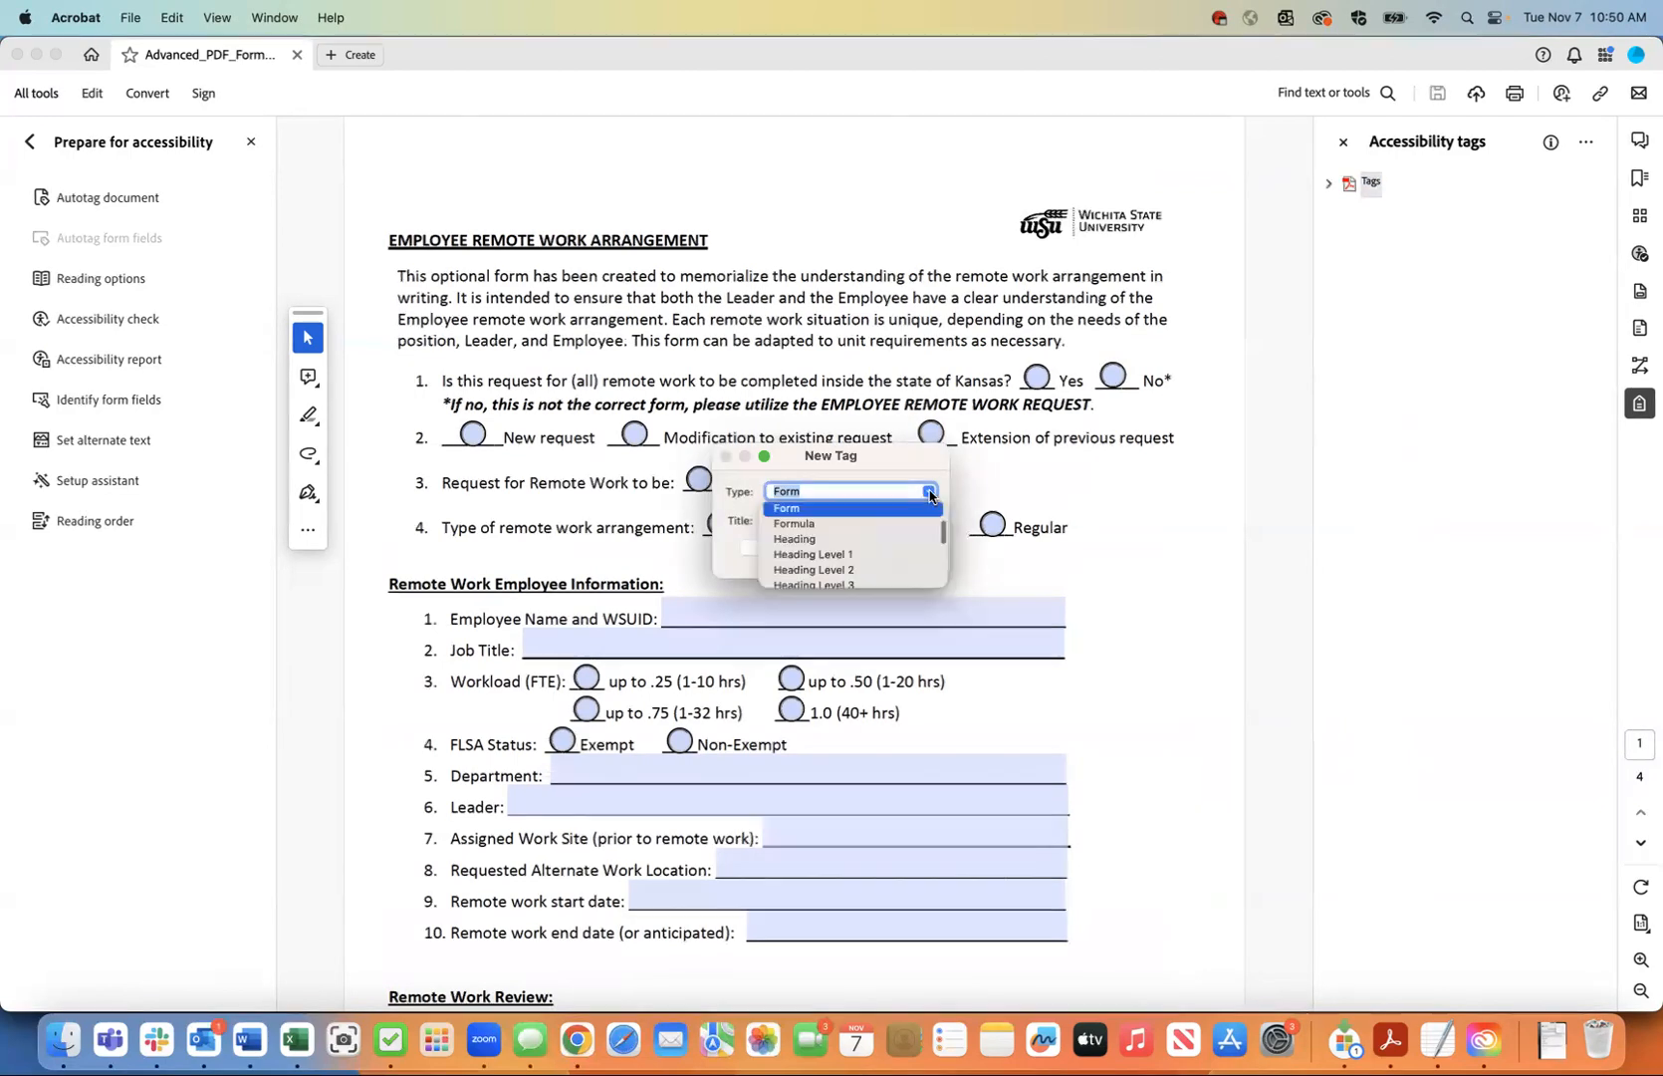
scroll(880, 535, down, 5)
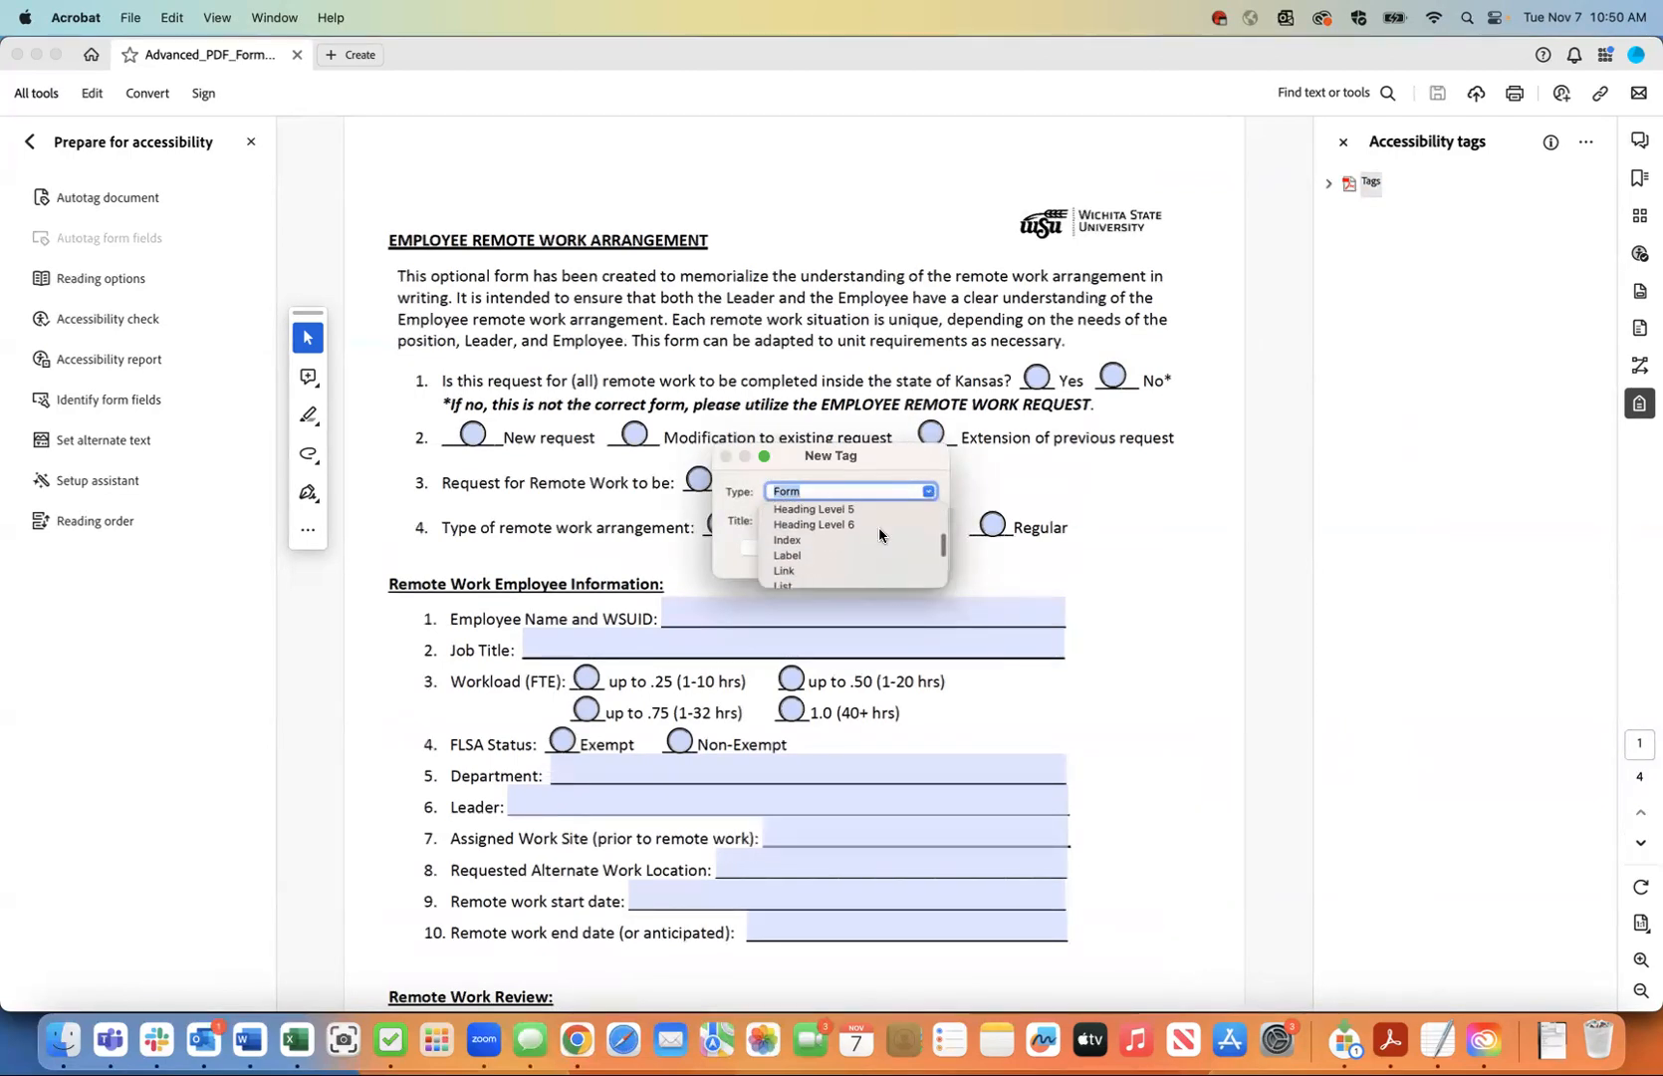
scroll(879, 536, down, 6)
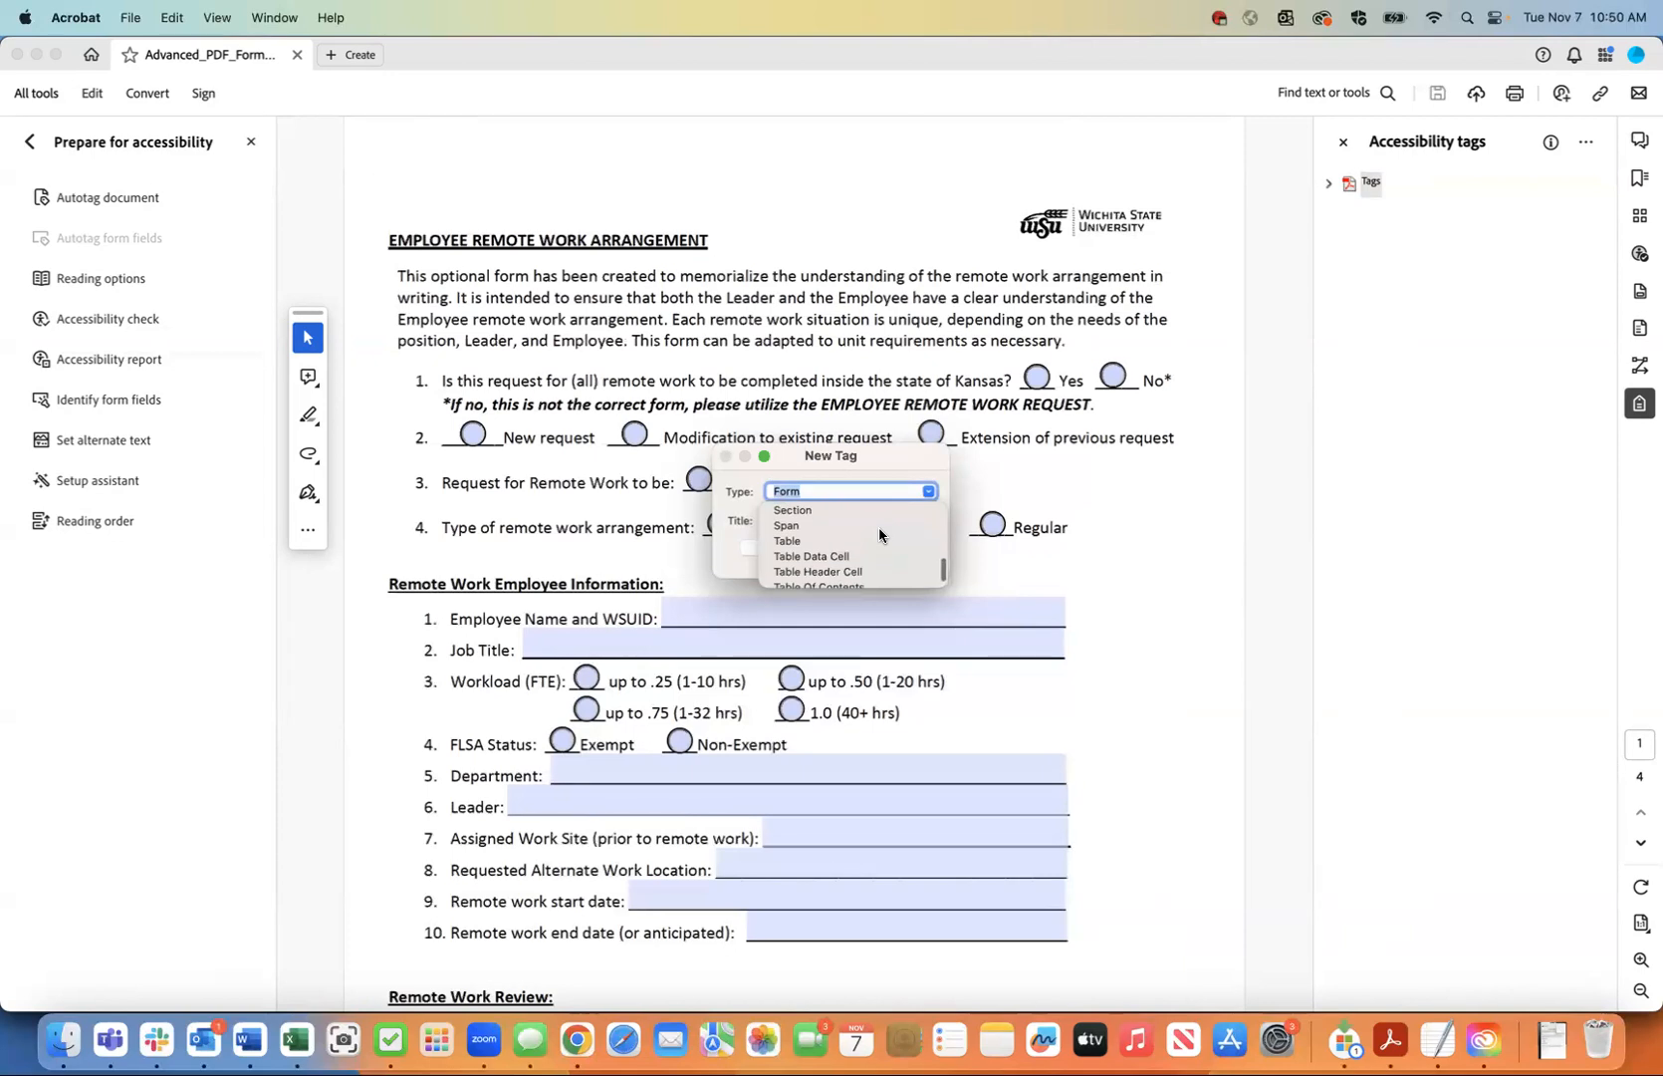
click(794, 510)
click(876, 548)
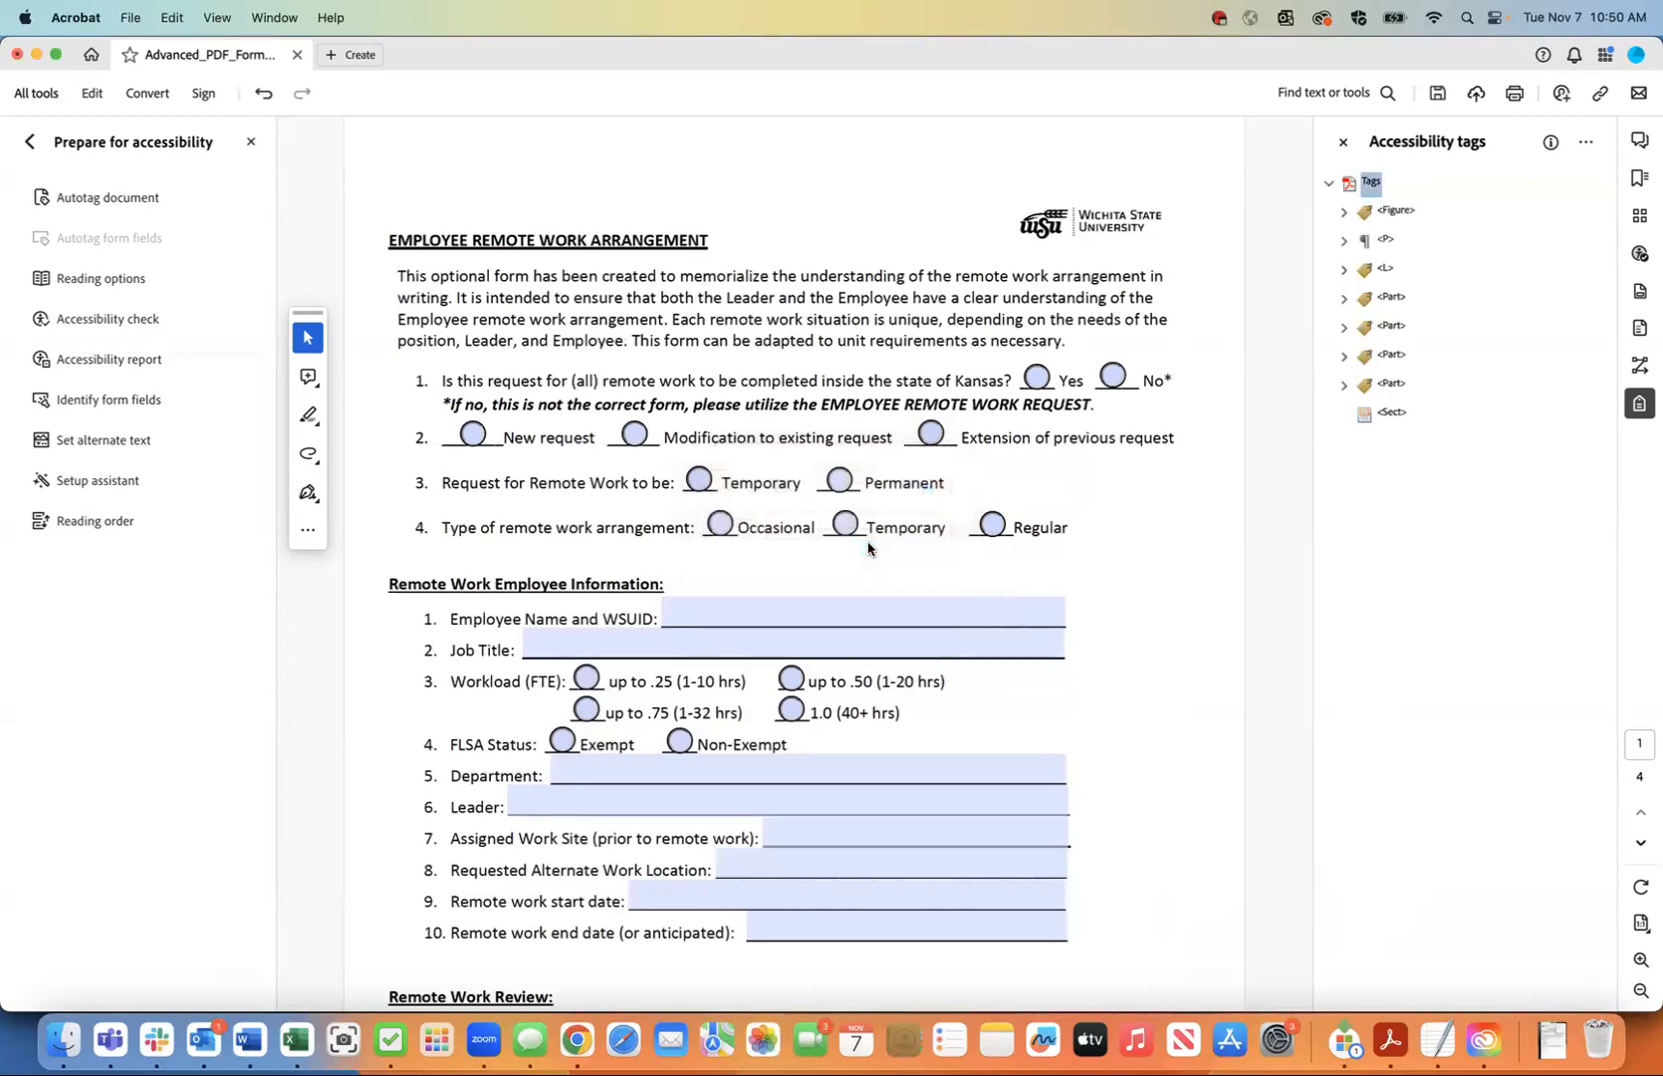
- Add a second Section tag directly after the first one at the end of the tag tree
click(1391, 415)
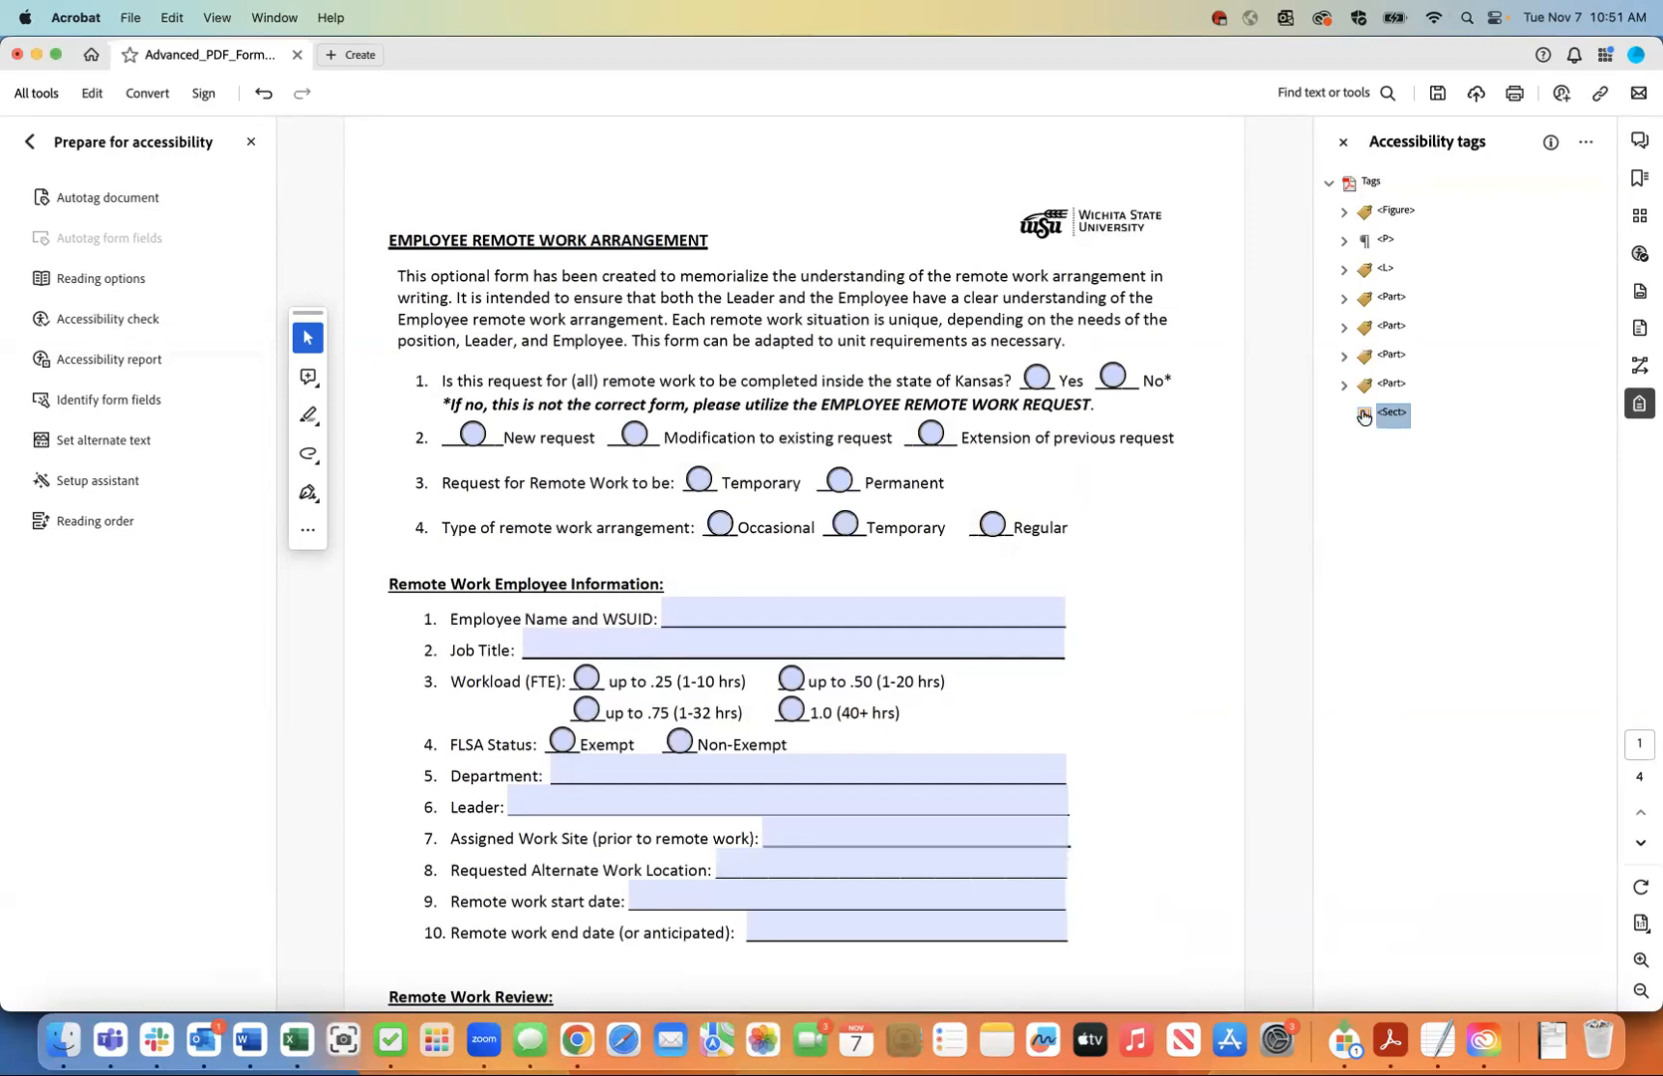
click(1343, 298)
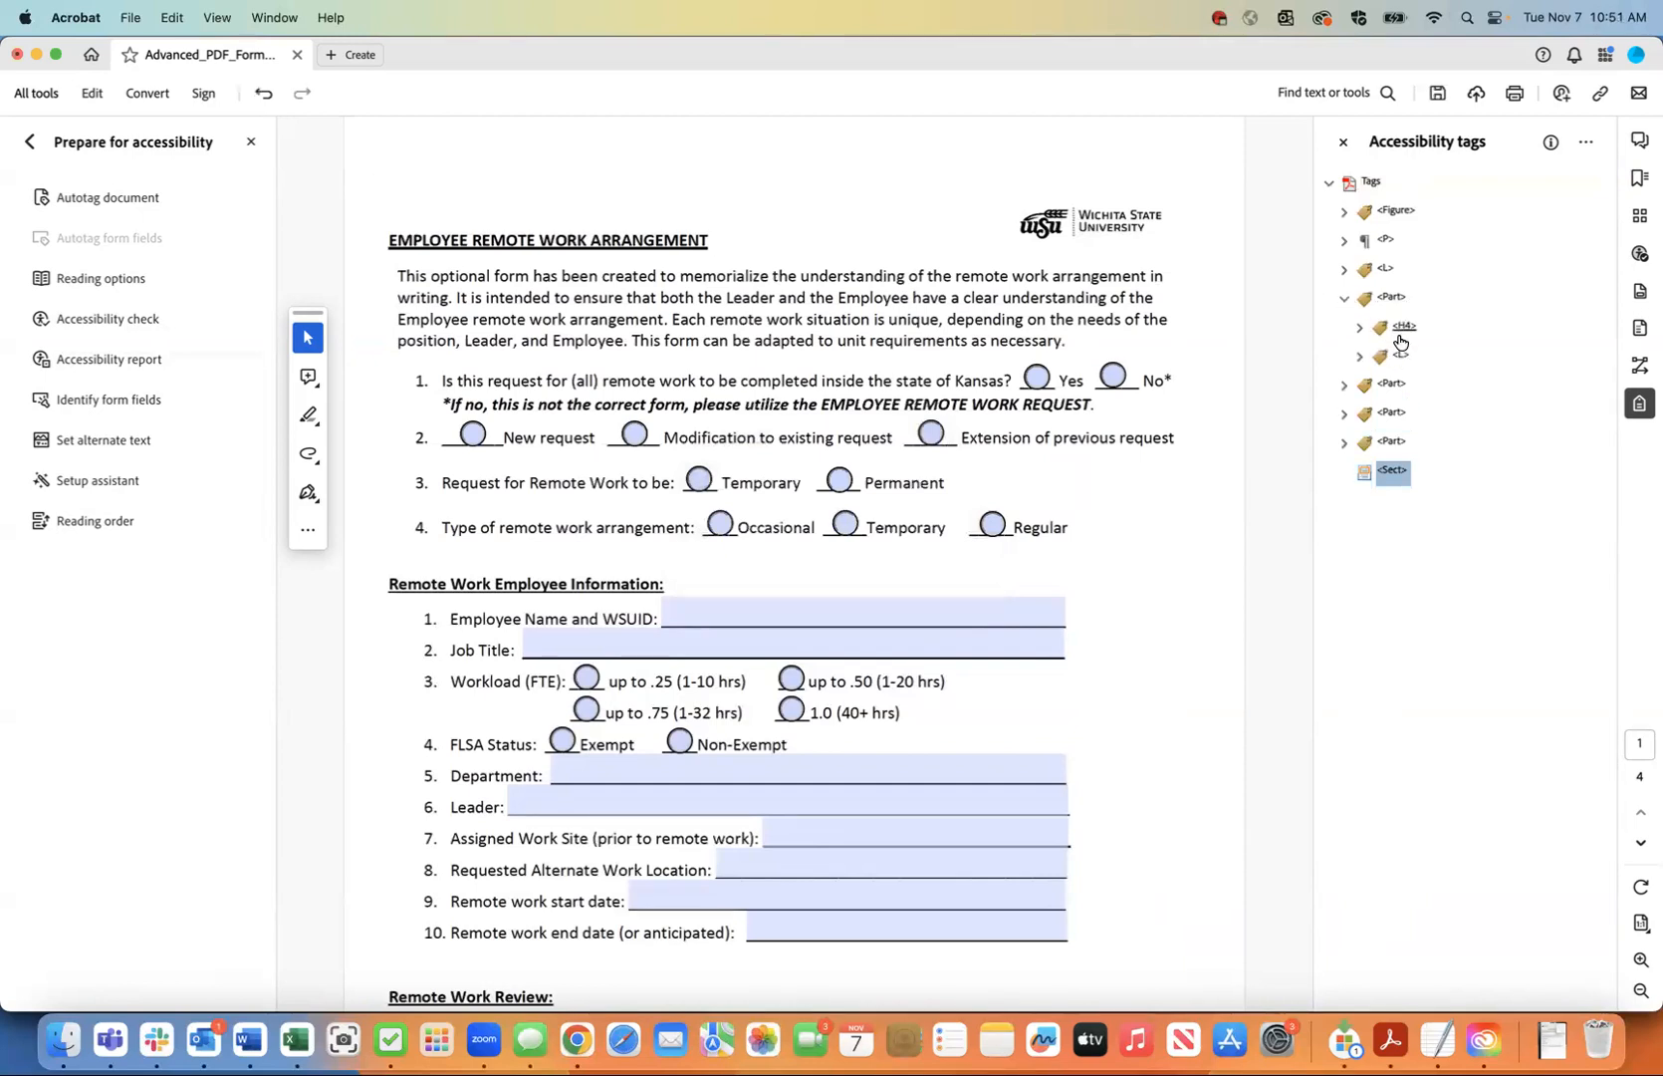
click(1343, 298)
right_click(1391, 419)
click(1410, 428)
click(921, 547)
- Add two more Section tags at the end of the tag tree, making four in total
click(1392, 445)
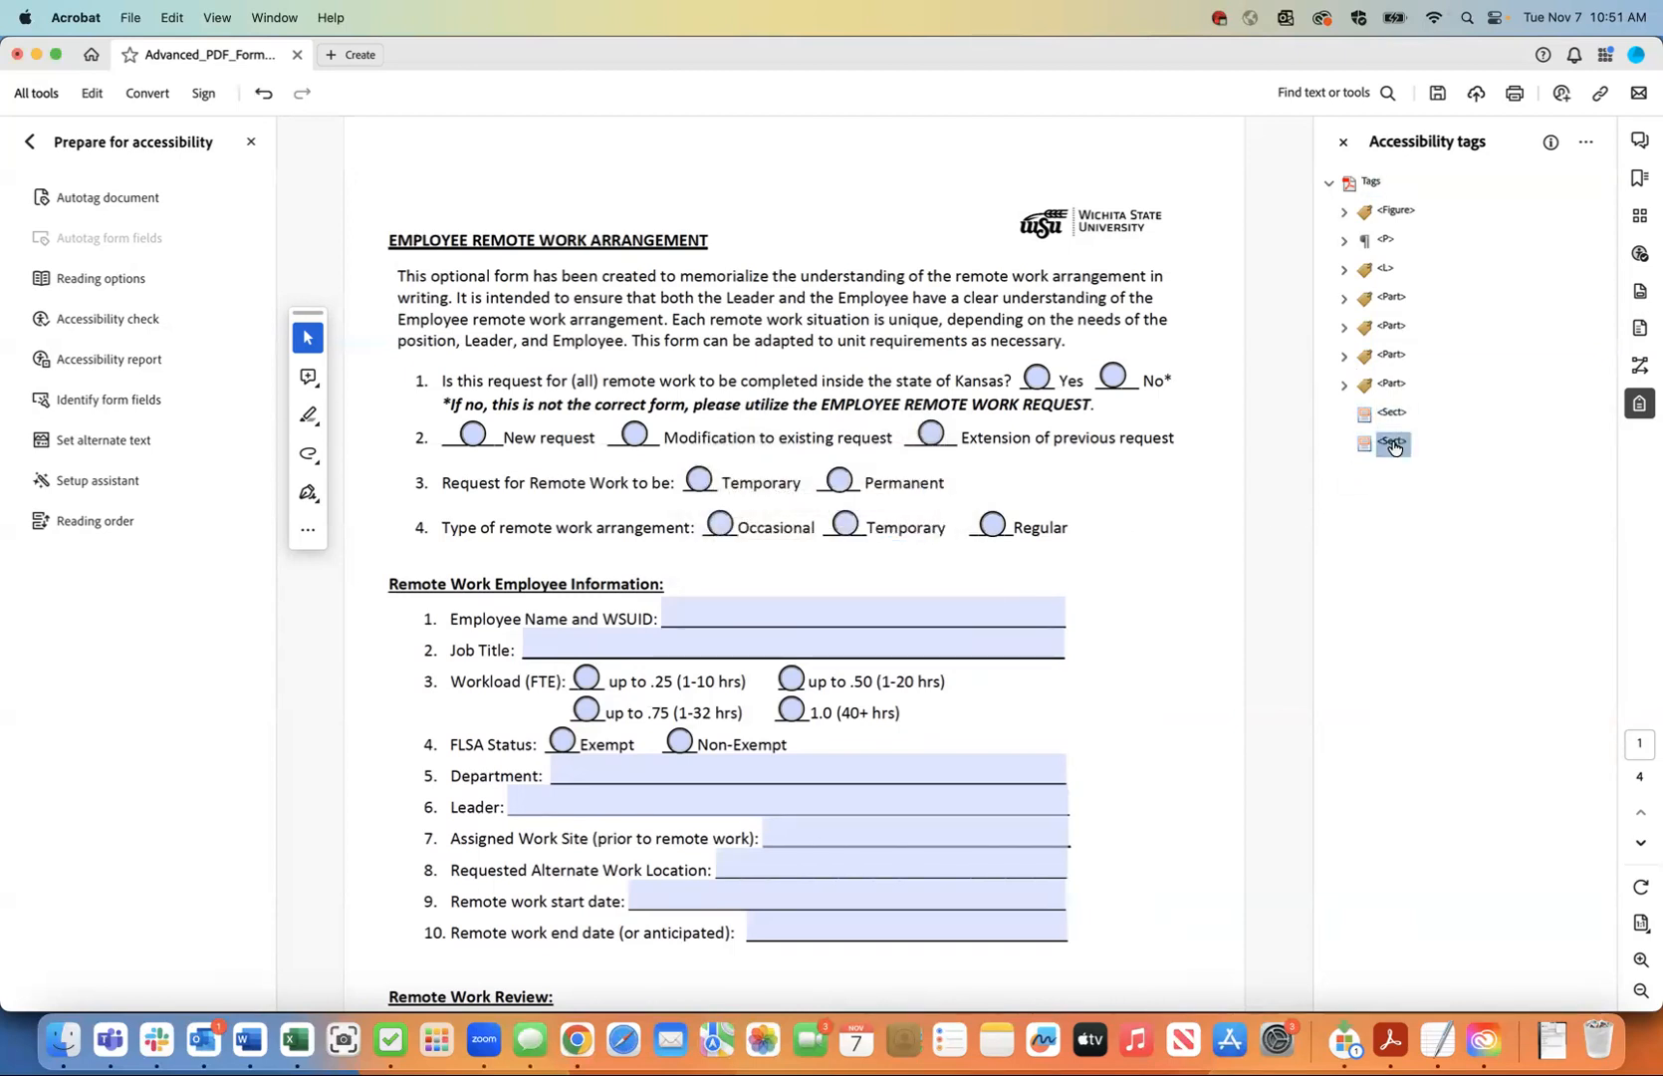
right_click(1394, 447)
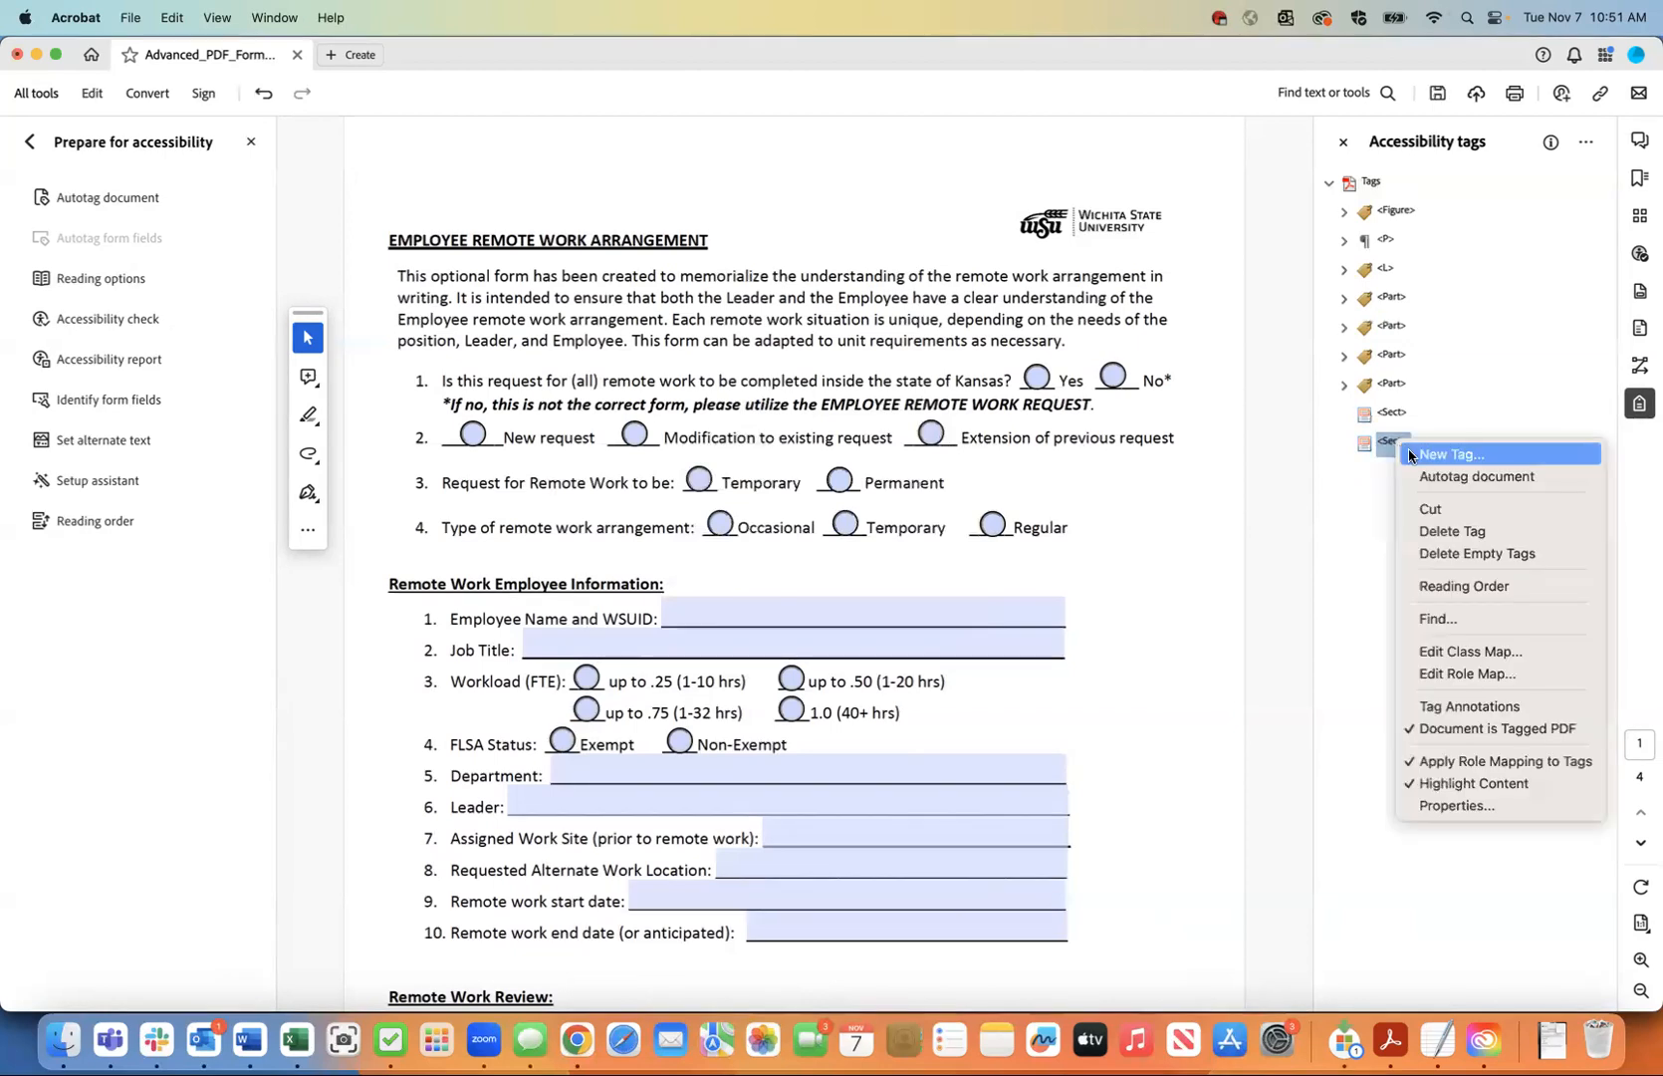
click(1412, 450)
click(923, 548)
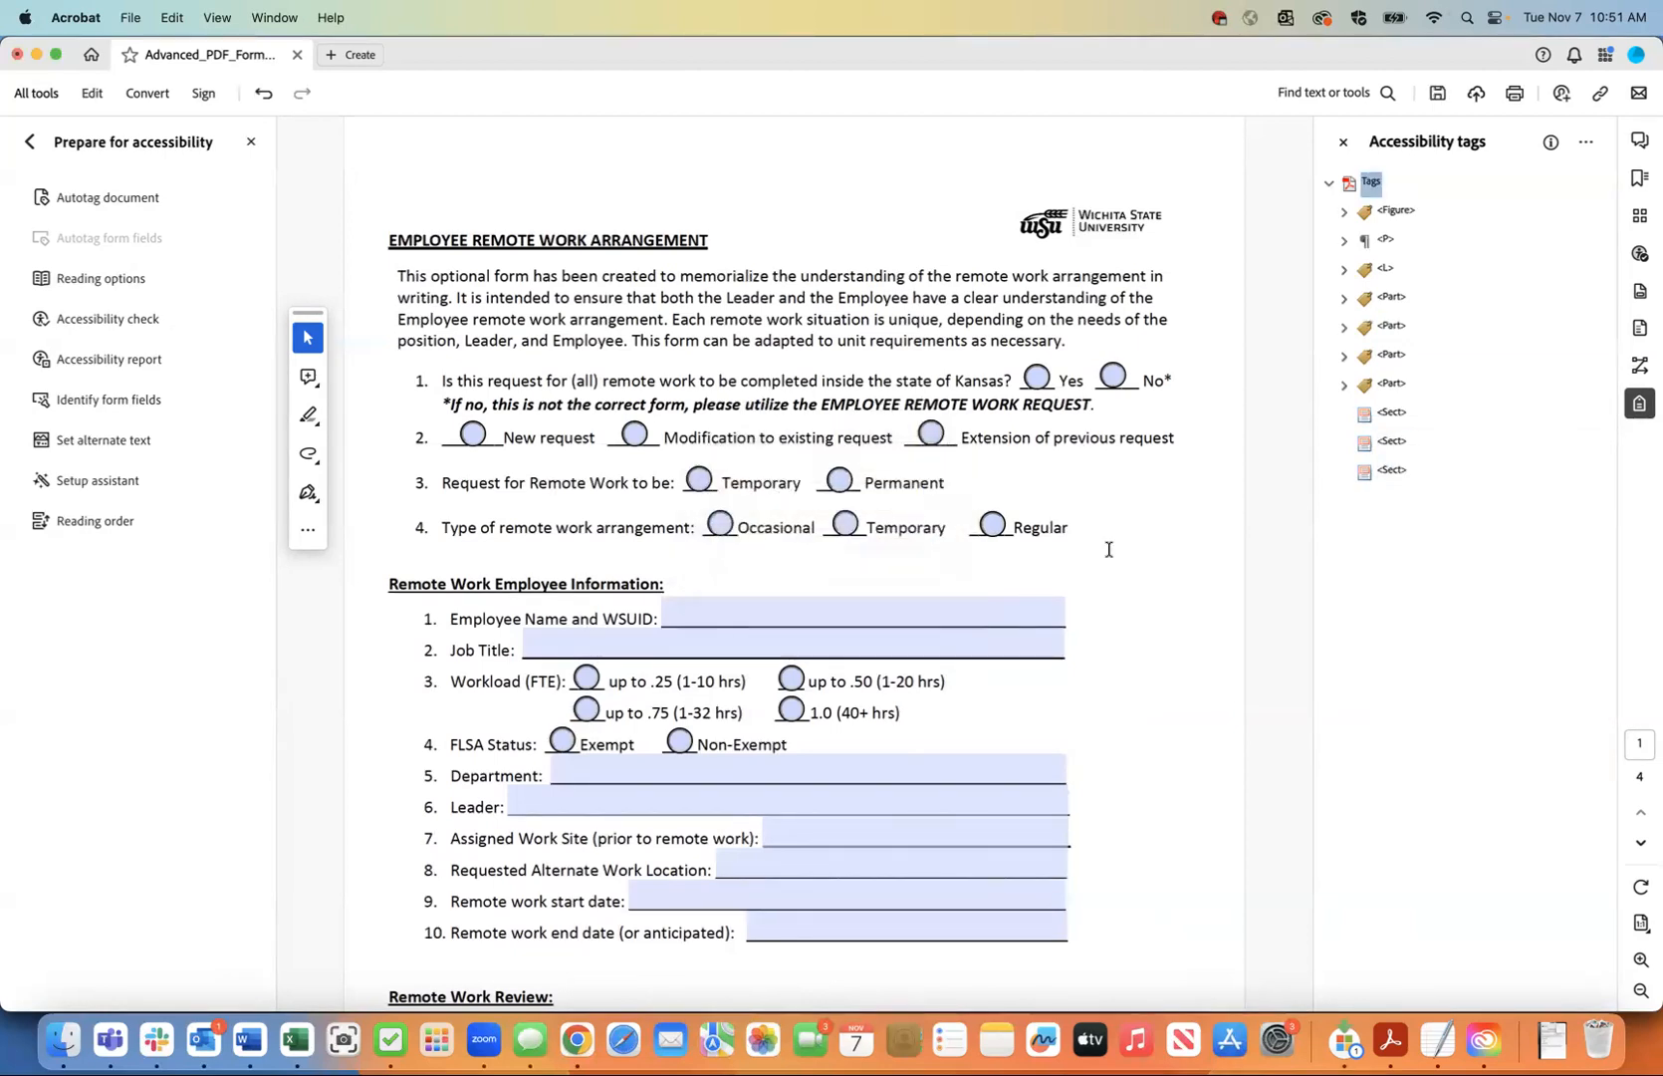
click(1391, 471)
right_click(1382, 466)
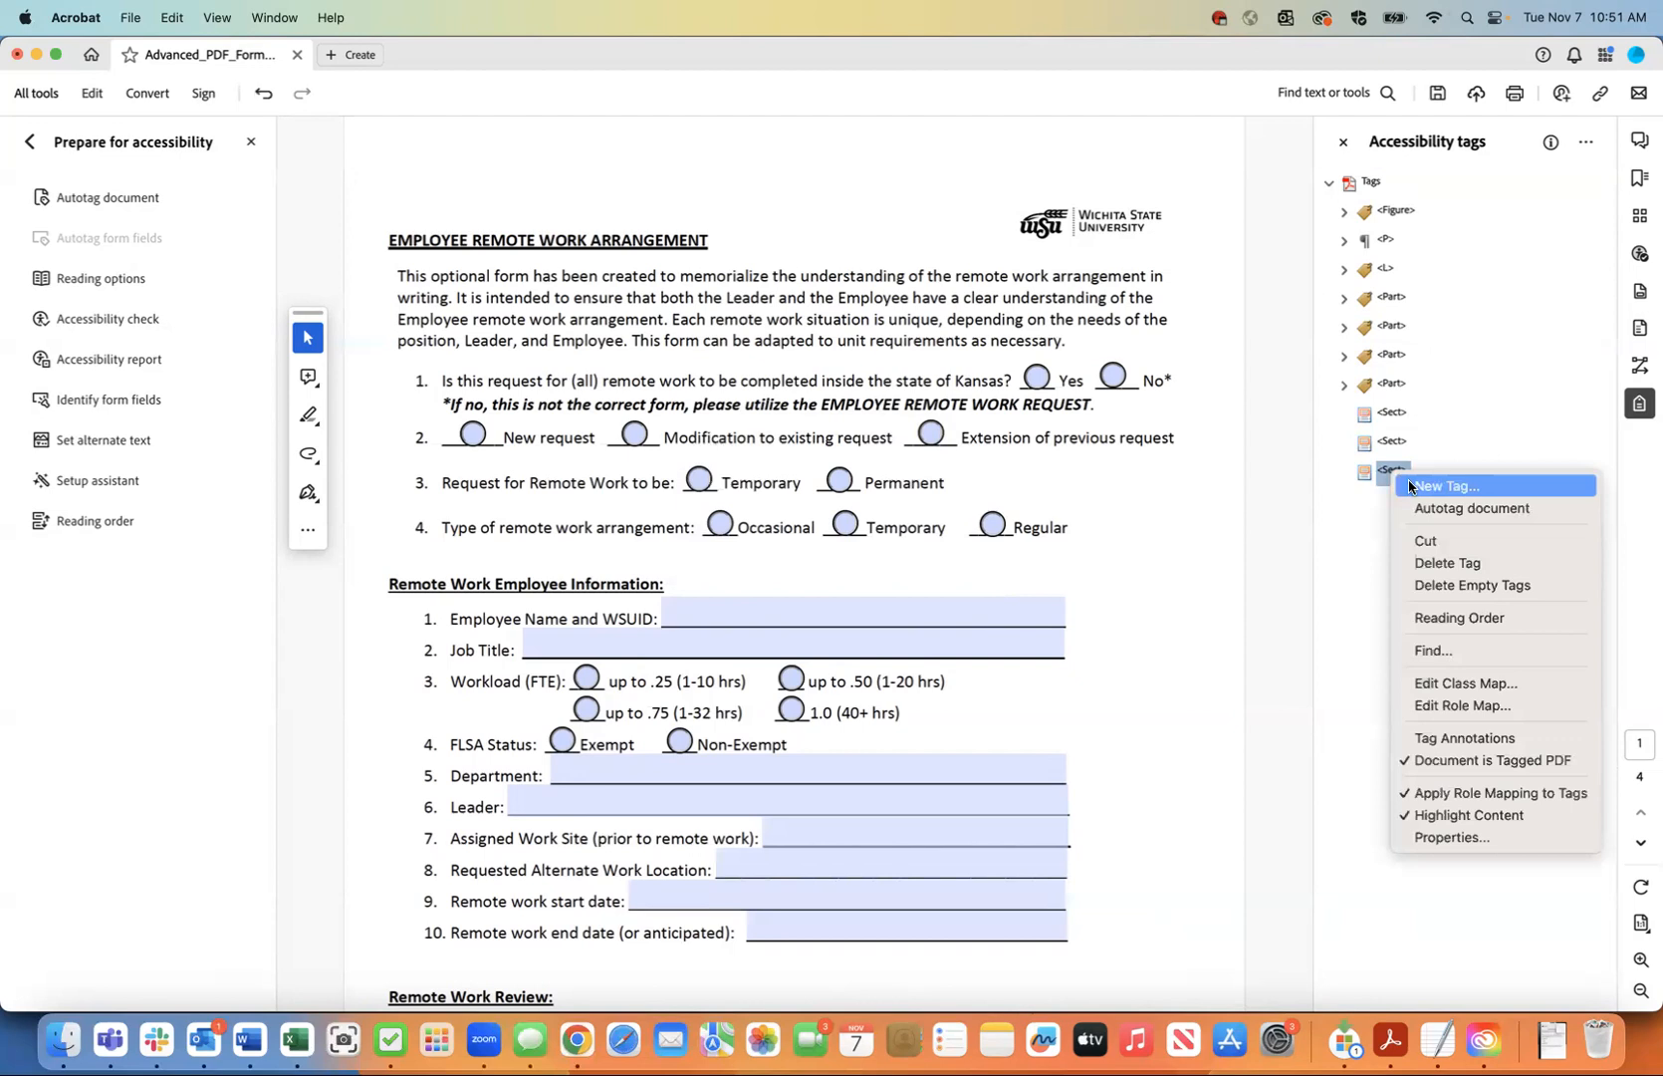
click(1411, 482)
click(876, 549)
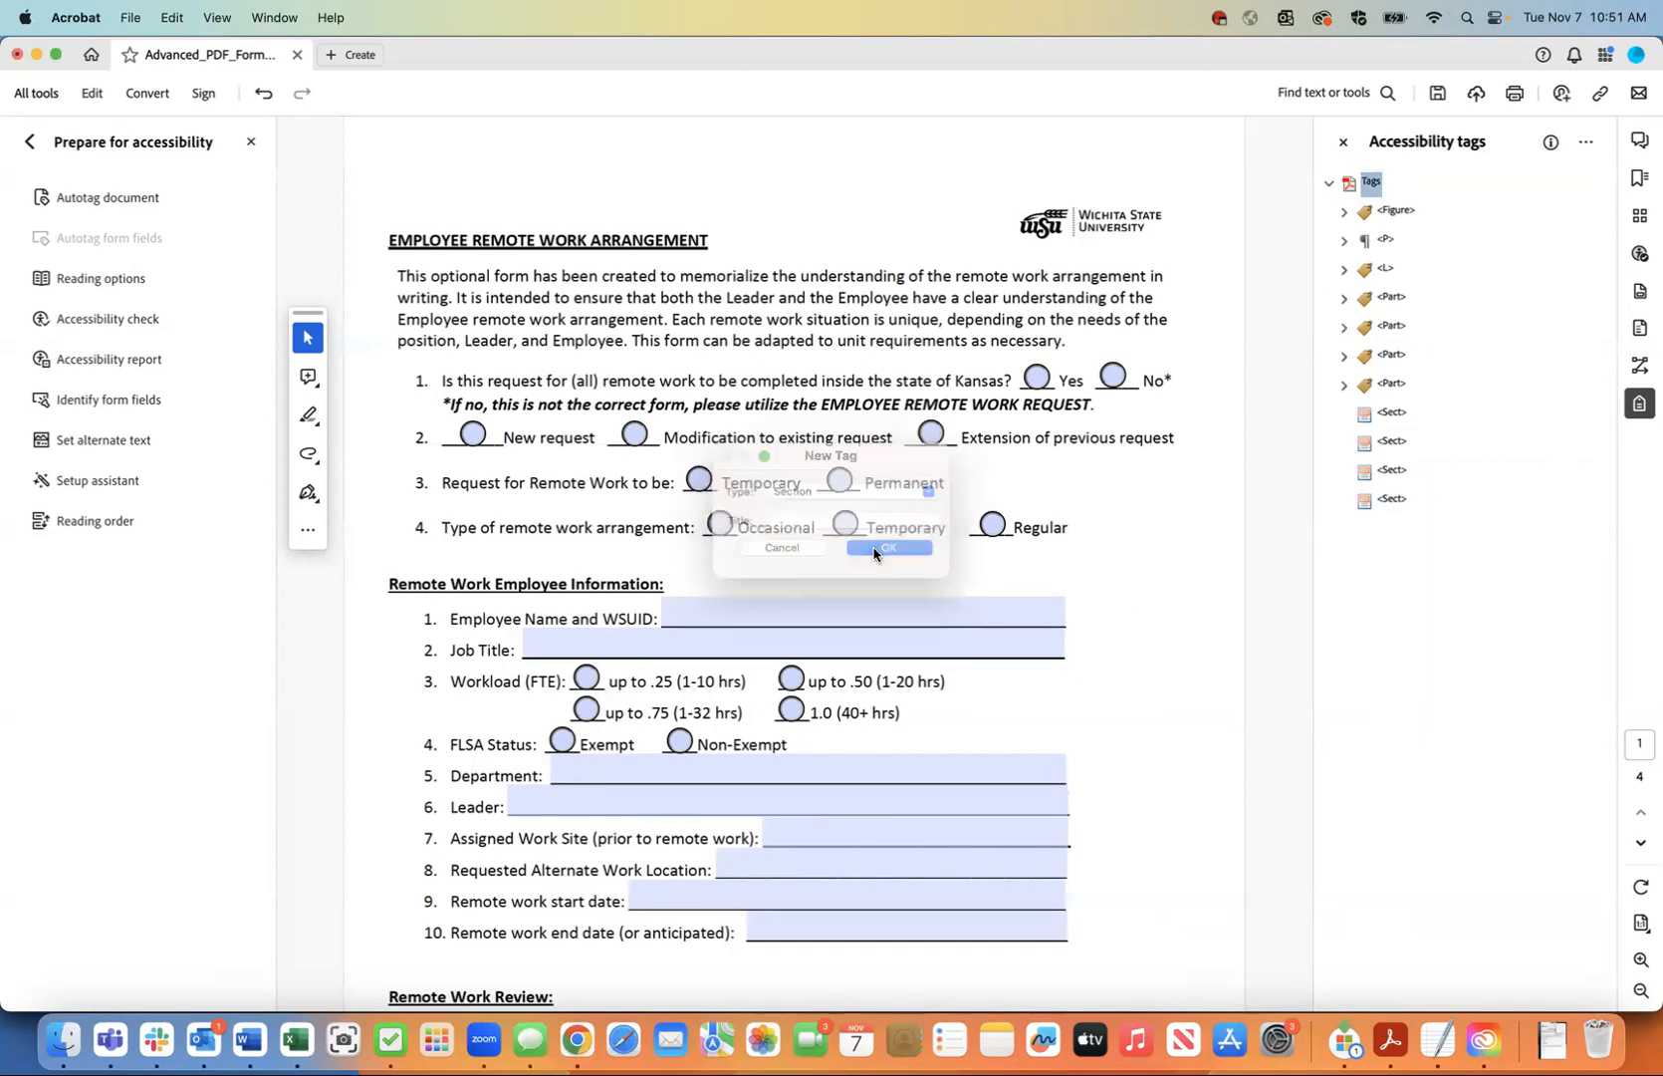
- Cut all four Section tags and paste them as children of the Tags root, ahead of the Figure tag
click(1392, 412)
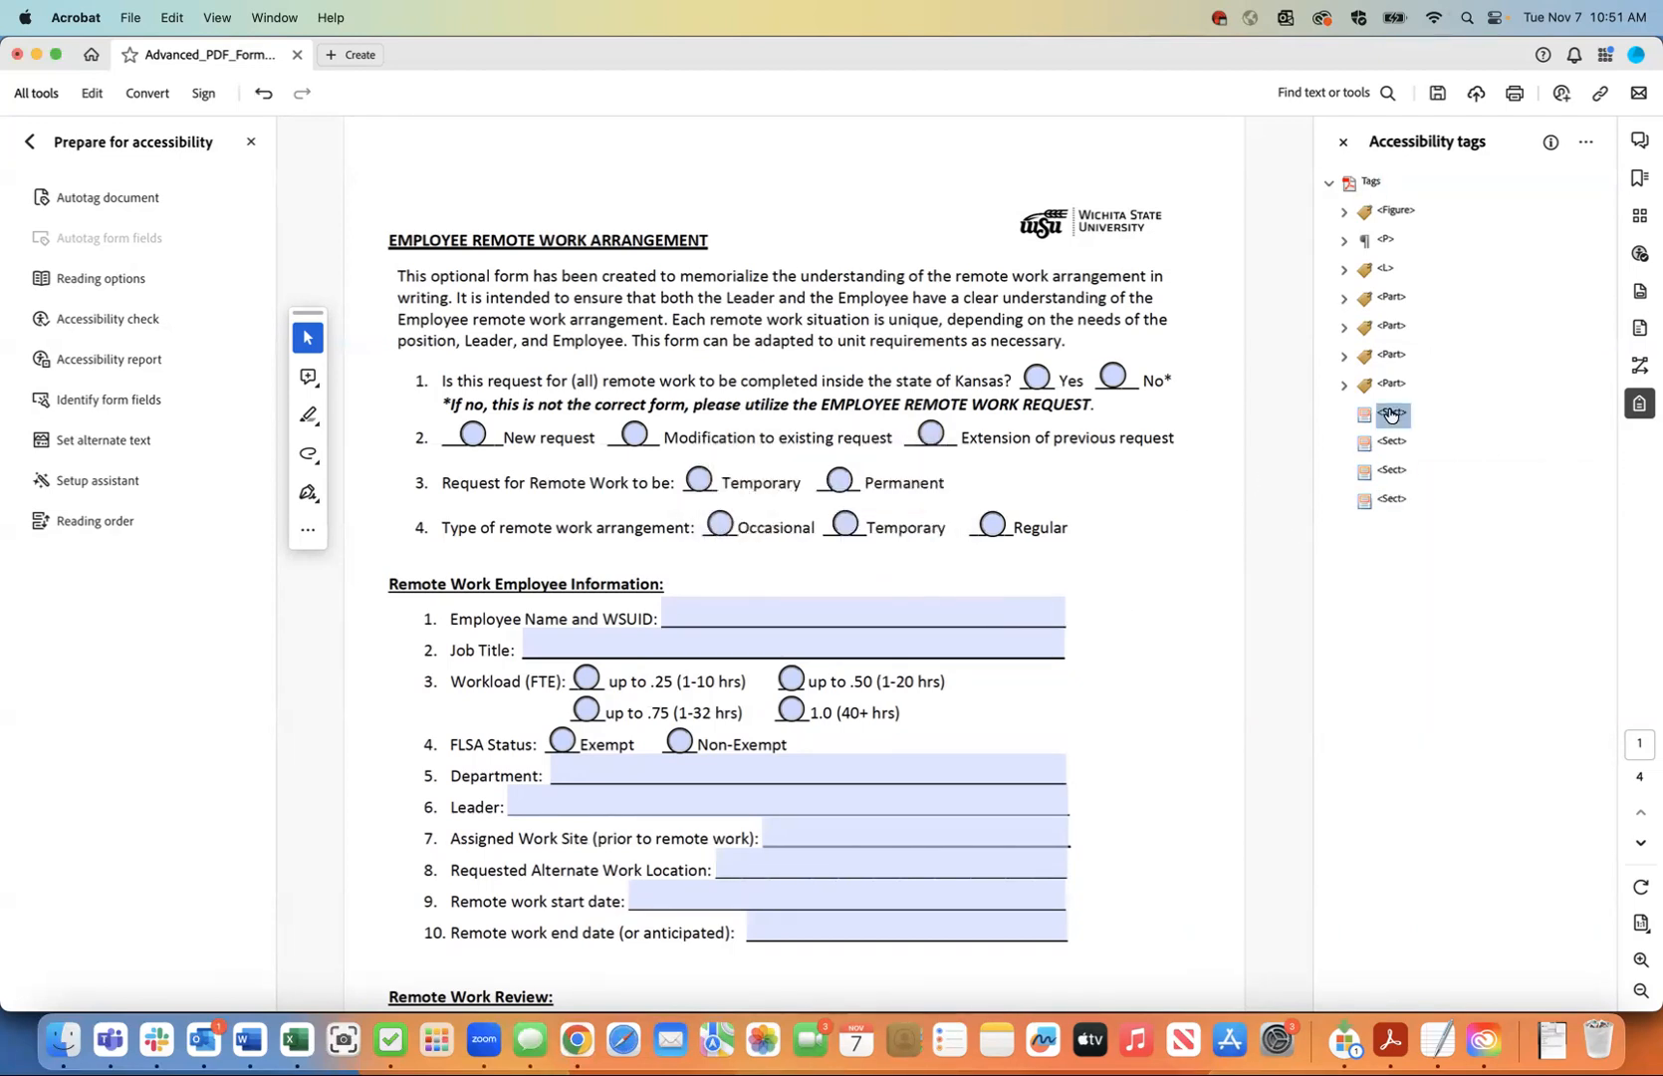
shift+click(1391, 500)
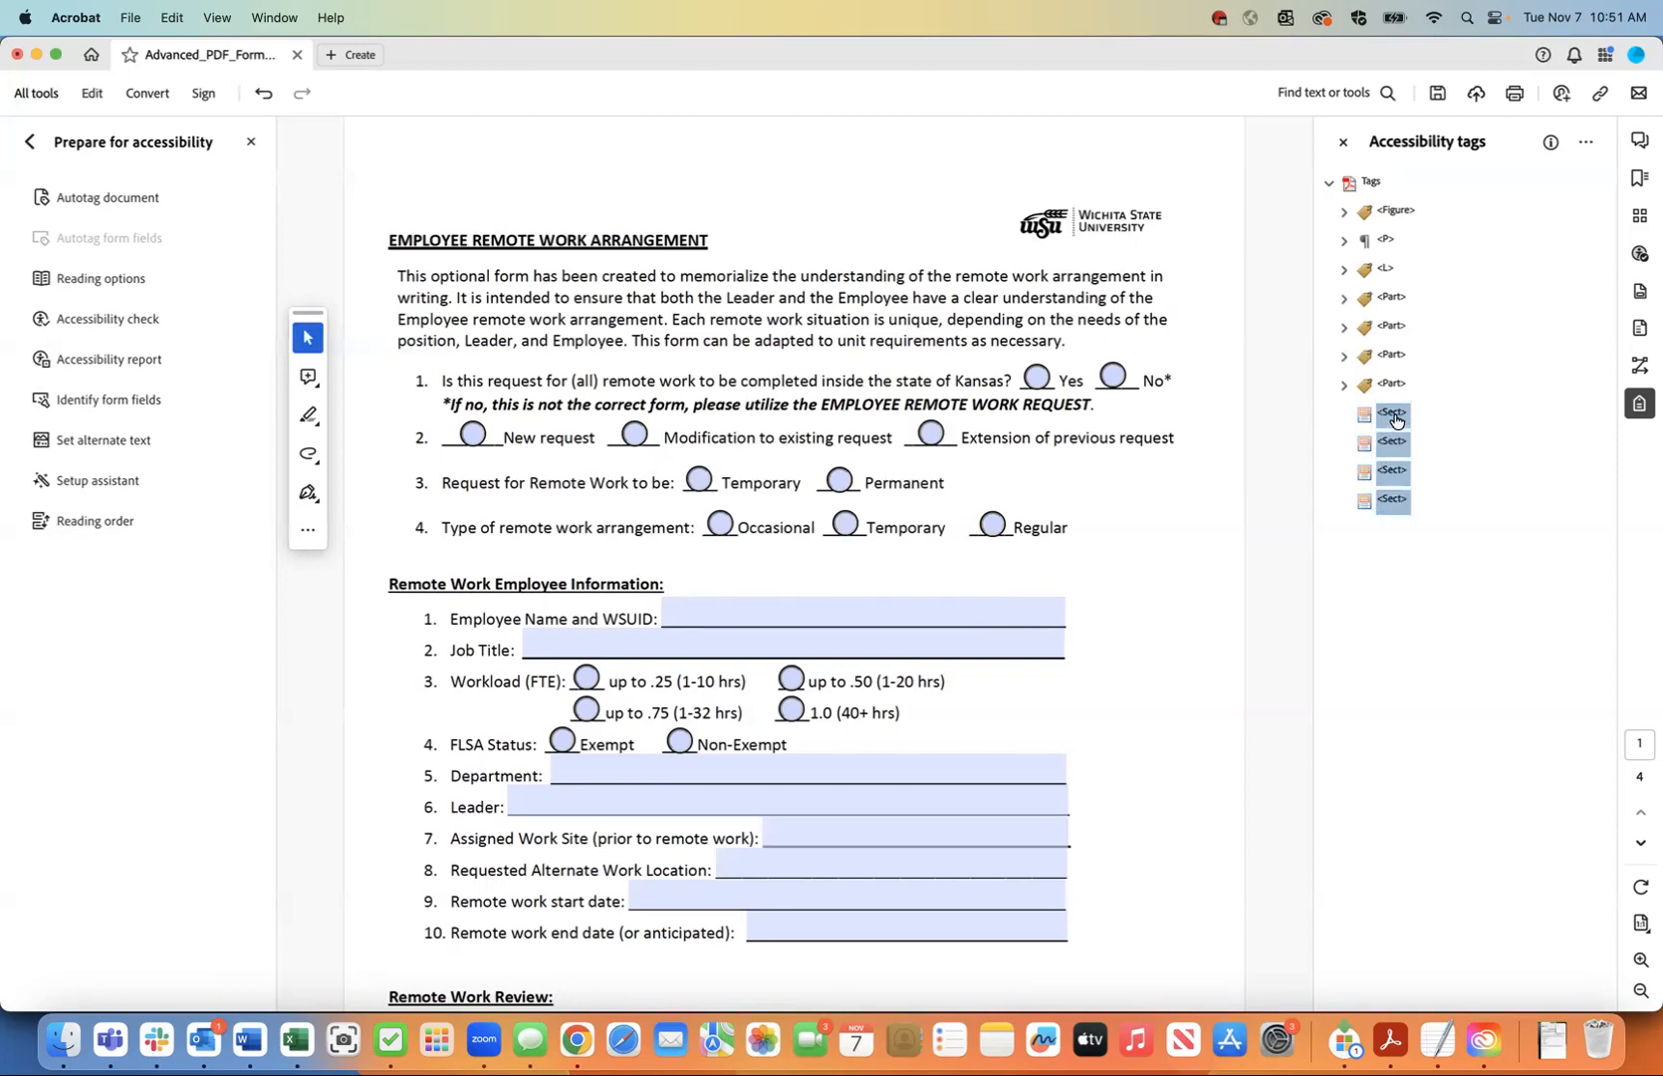
right_click(1393, 415)
click(1420, 480)
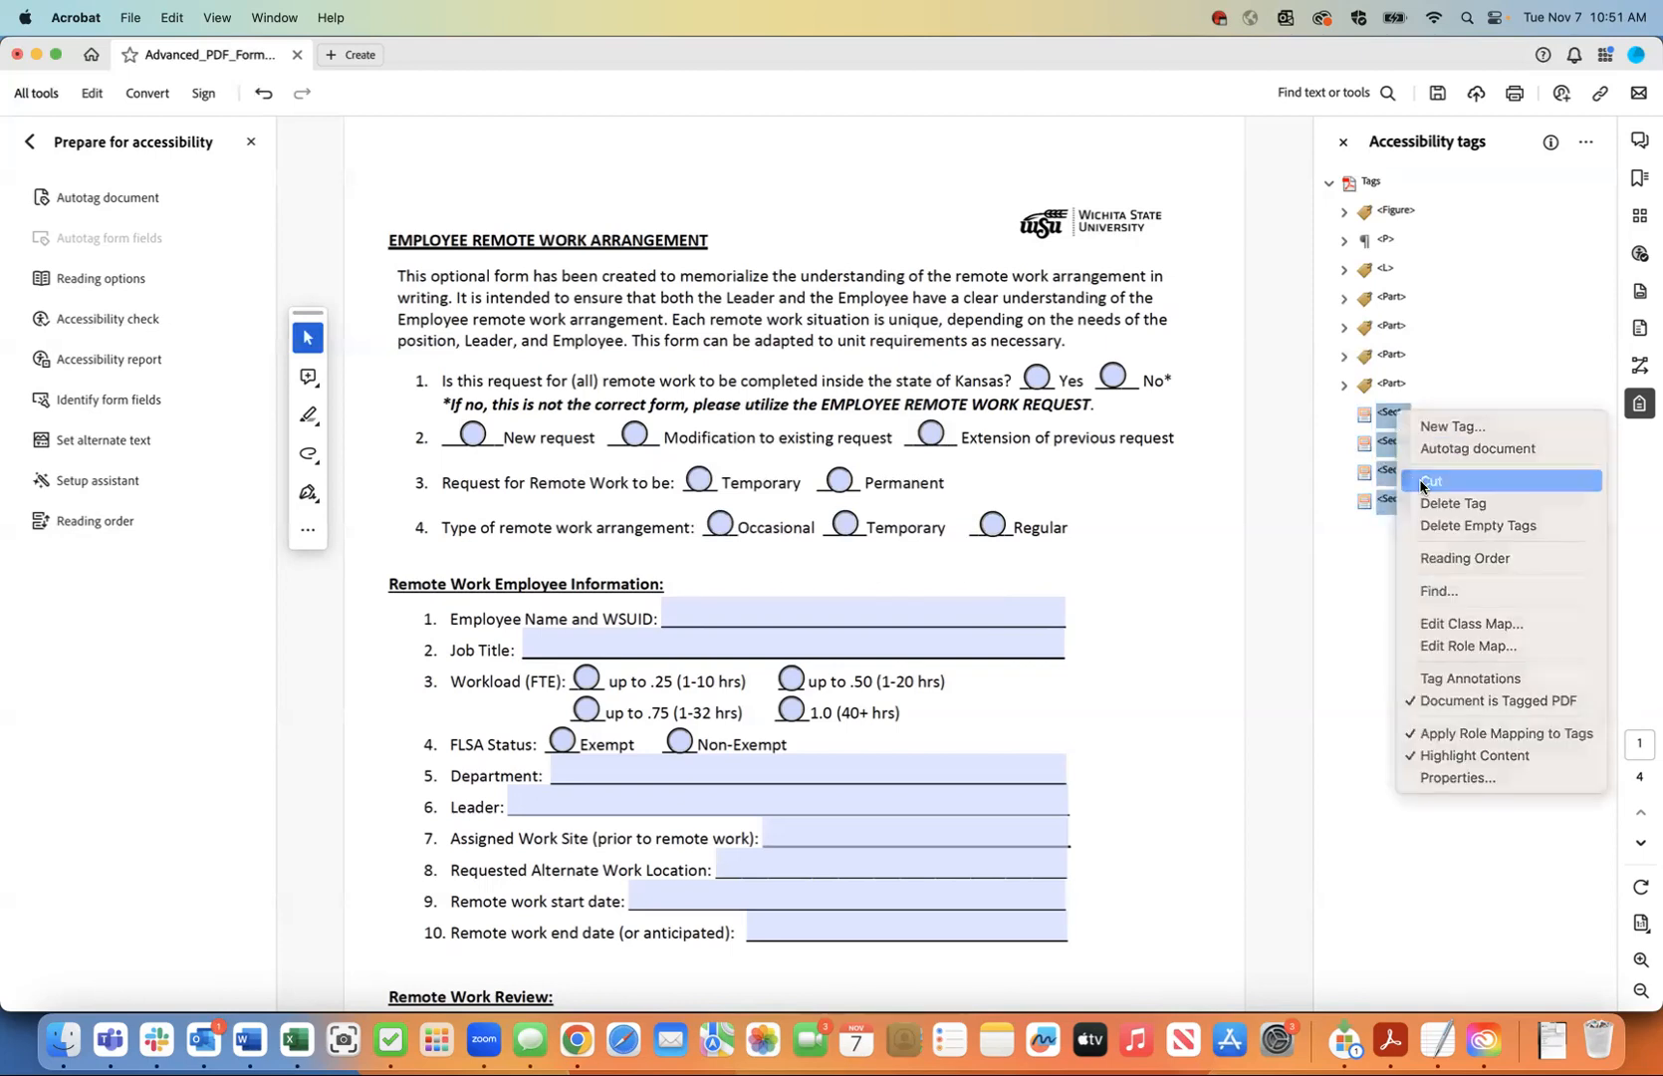
click(1371, 185)
right_click(1372, 187)
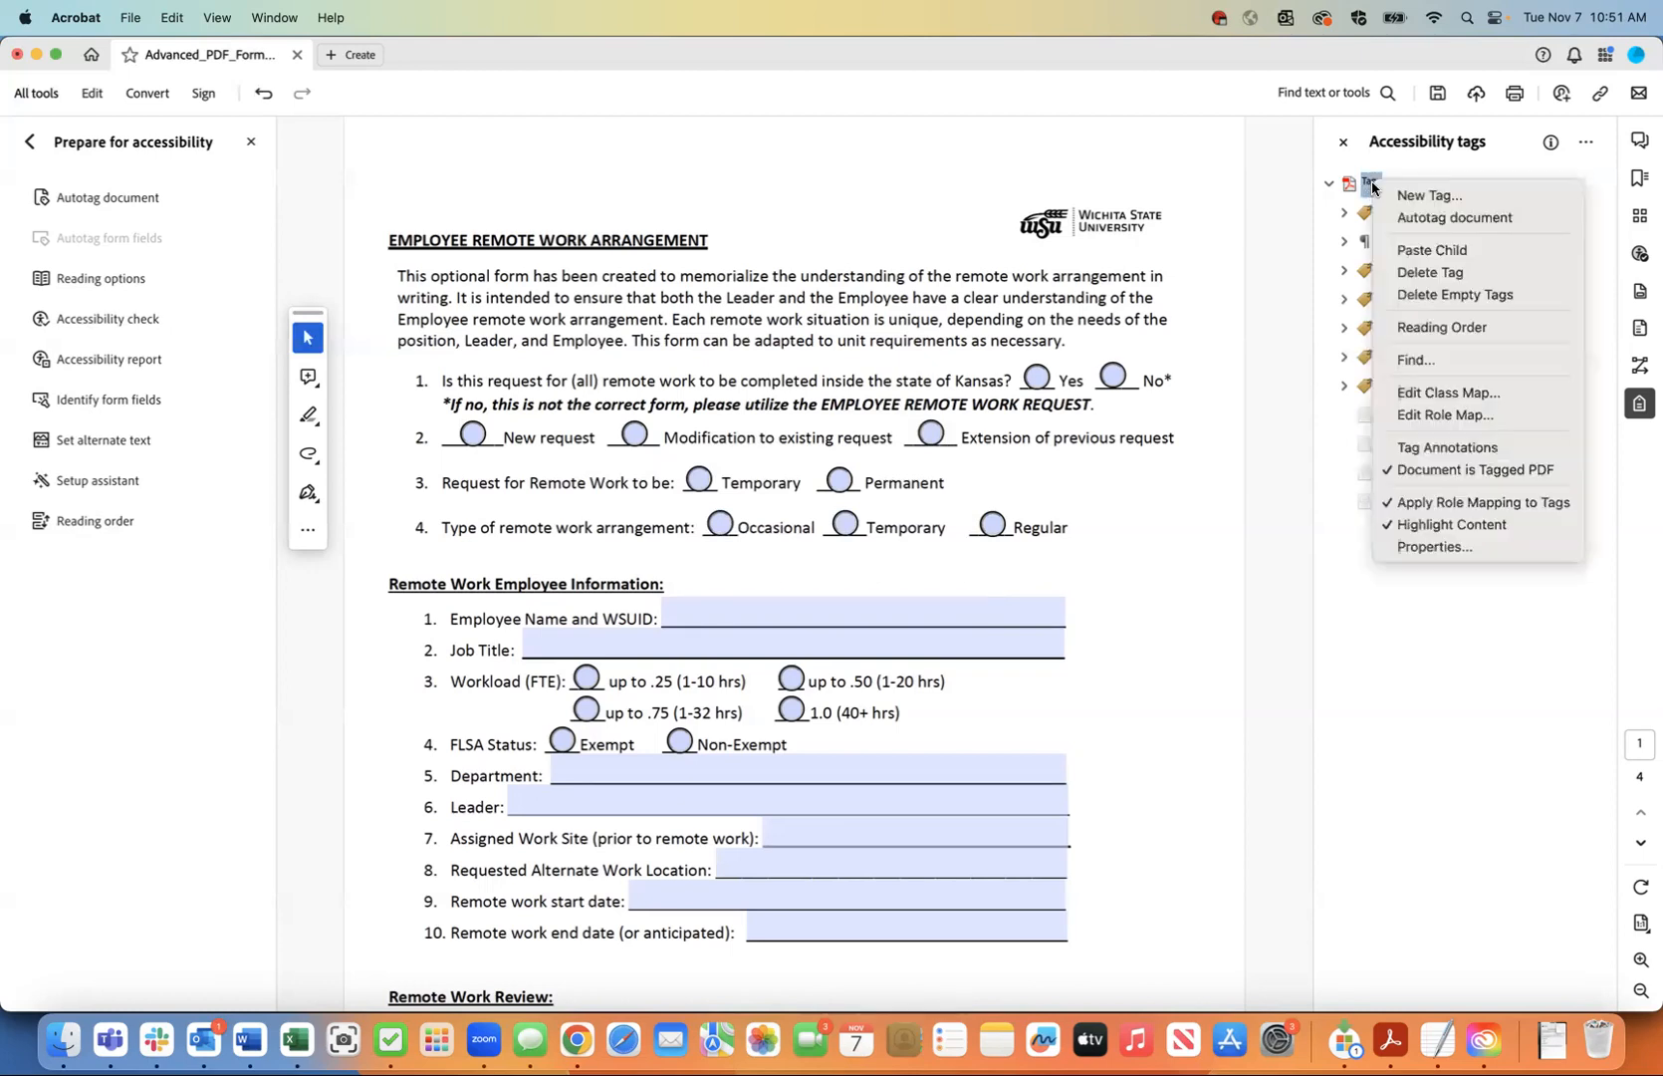
click(1408, 249)
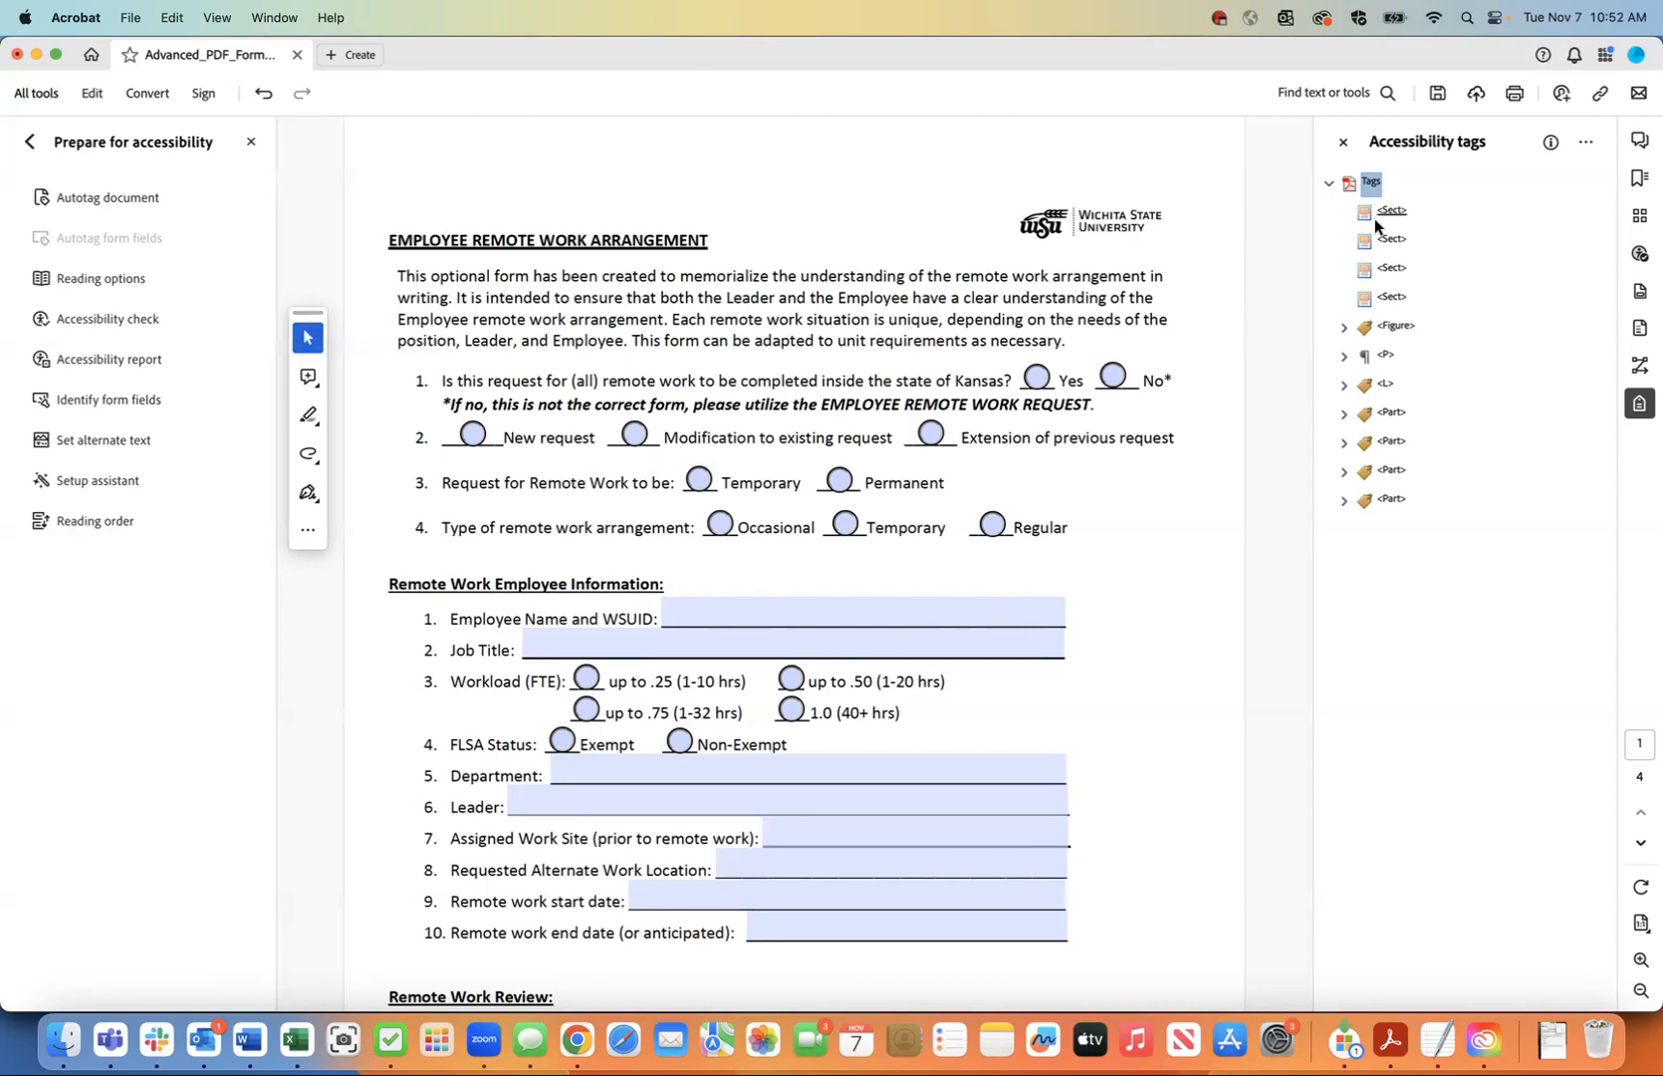
- Check which page 1 content the Figure, P, L and first Part tags mark, expanding that Part to see its child tags
click(1381, 330)
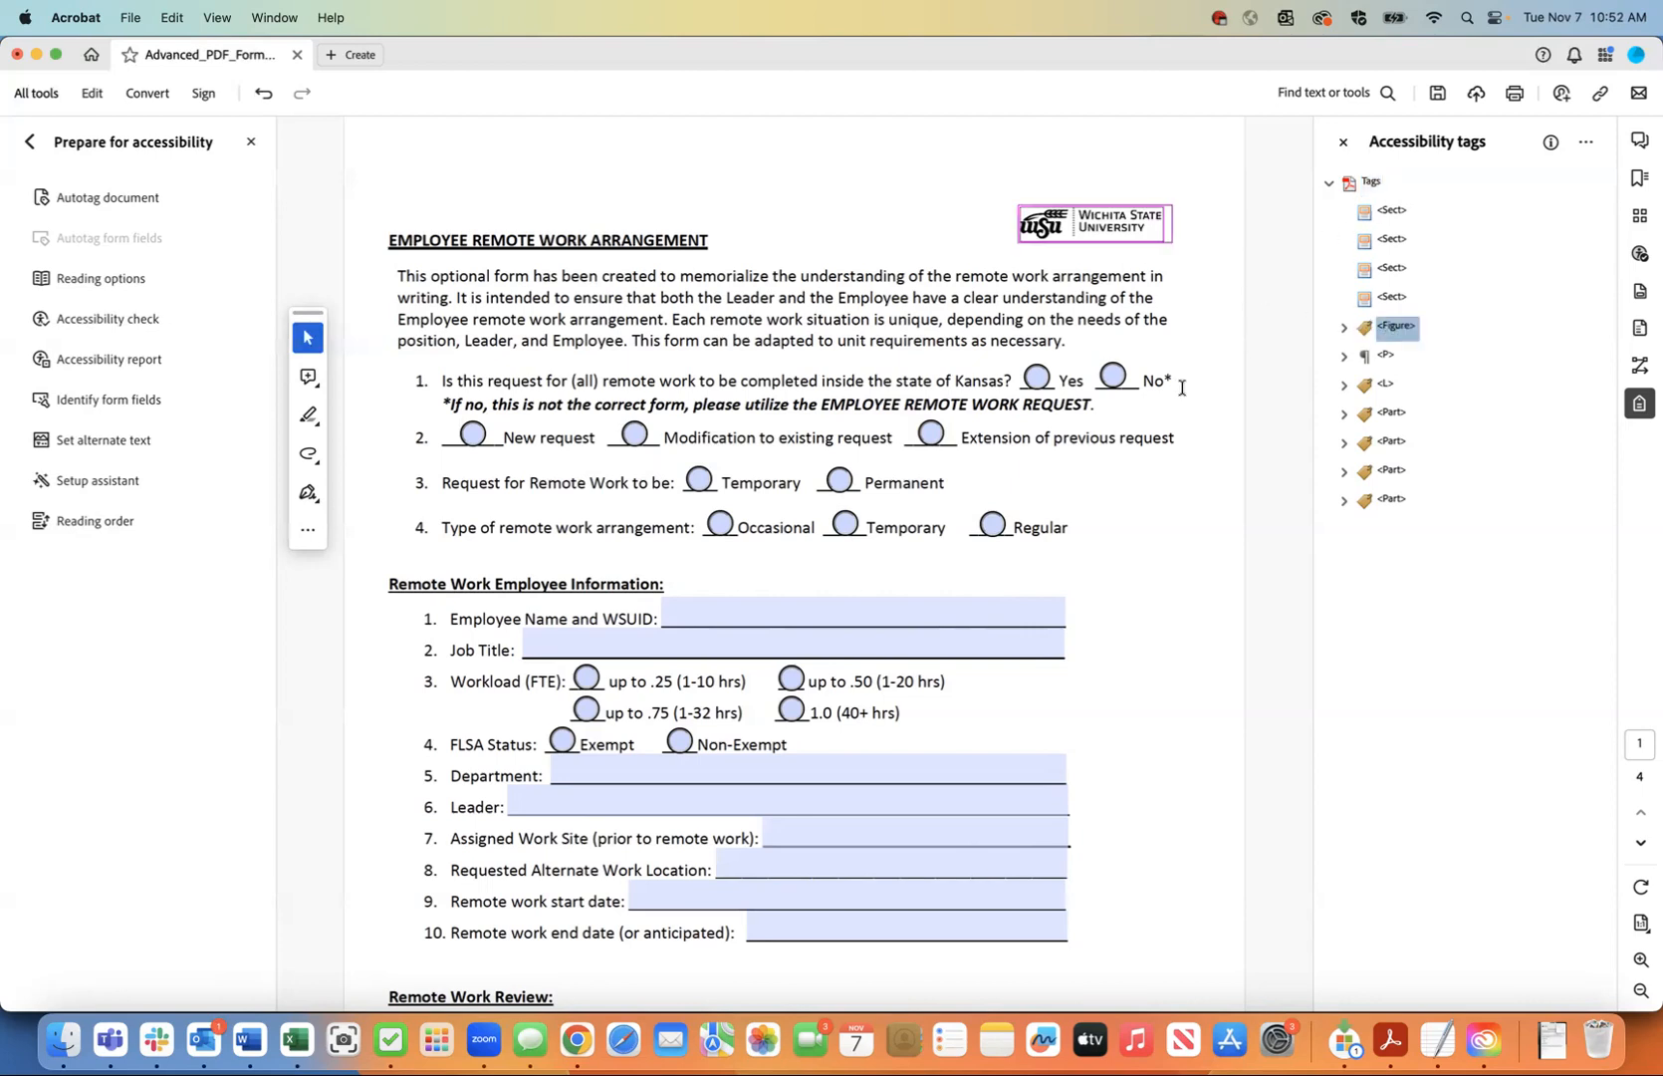
click(1385, 357)
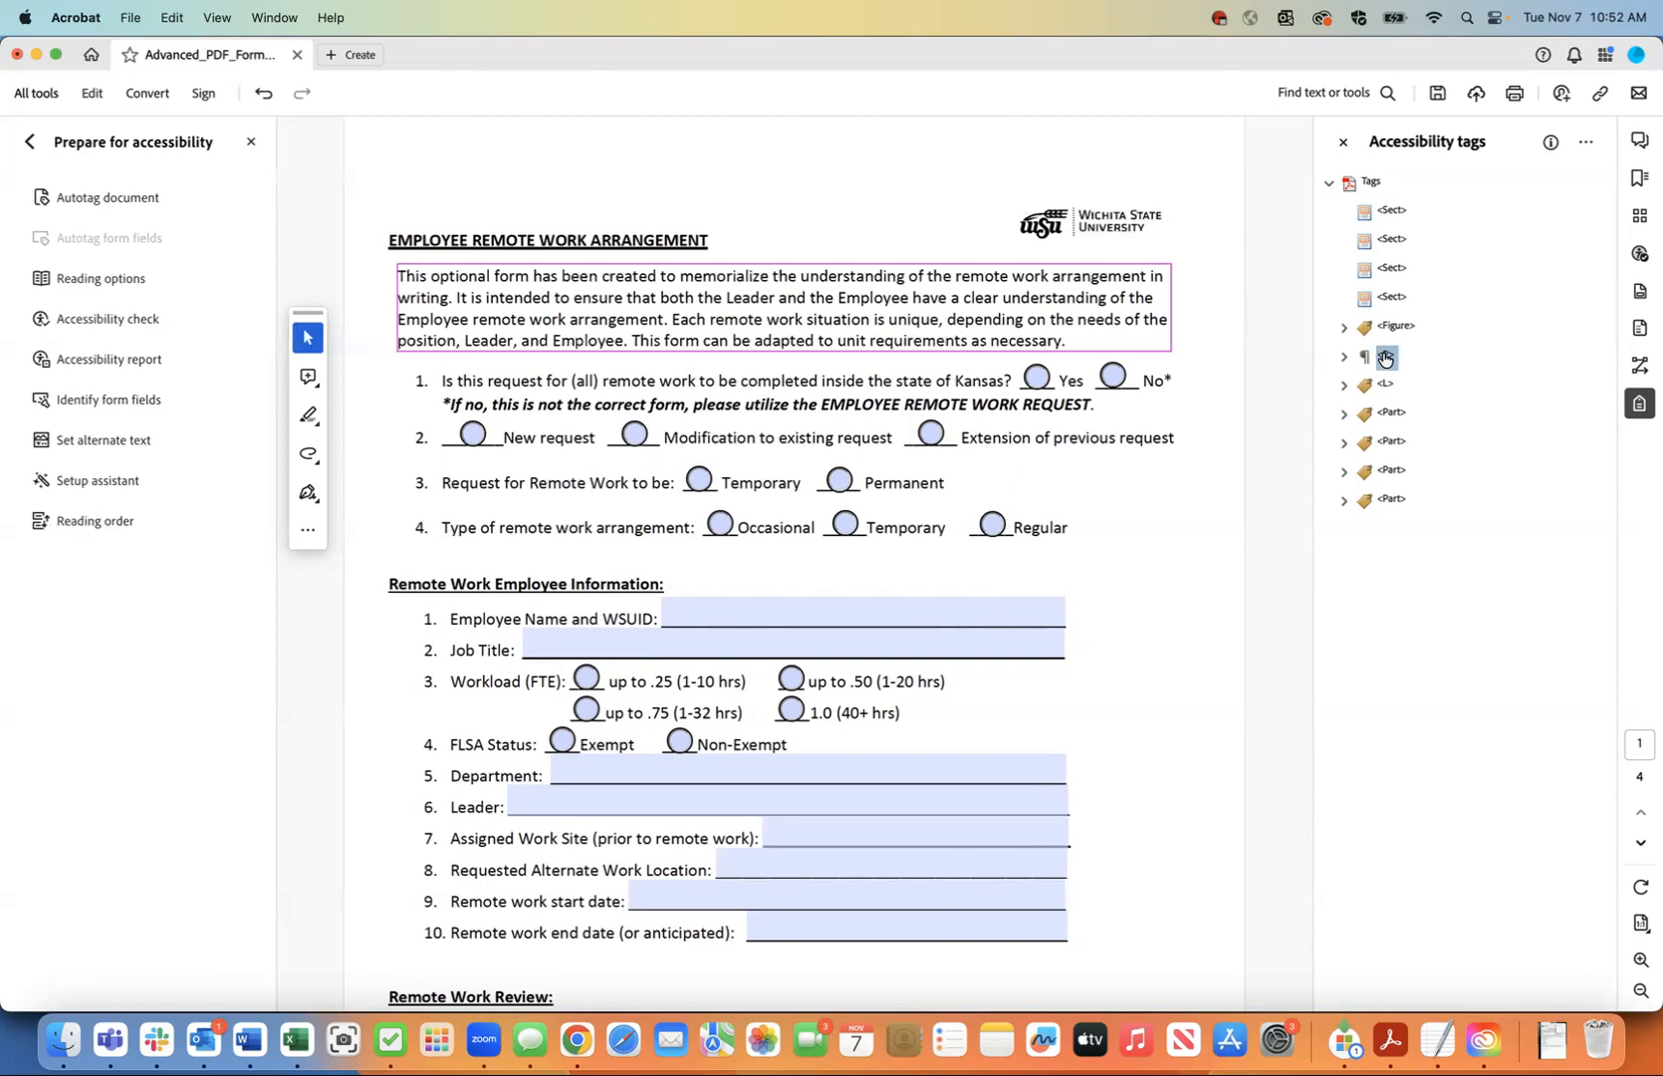
click(1390, 329)
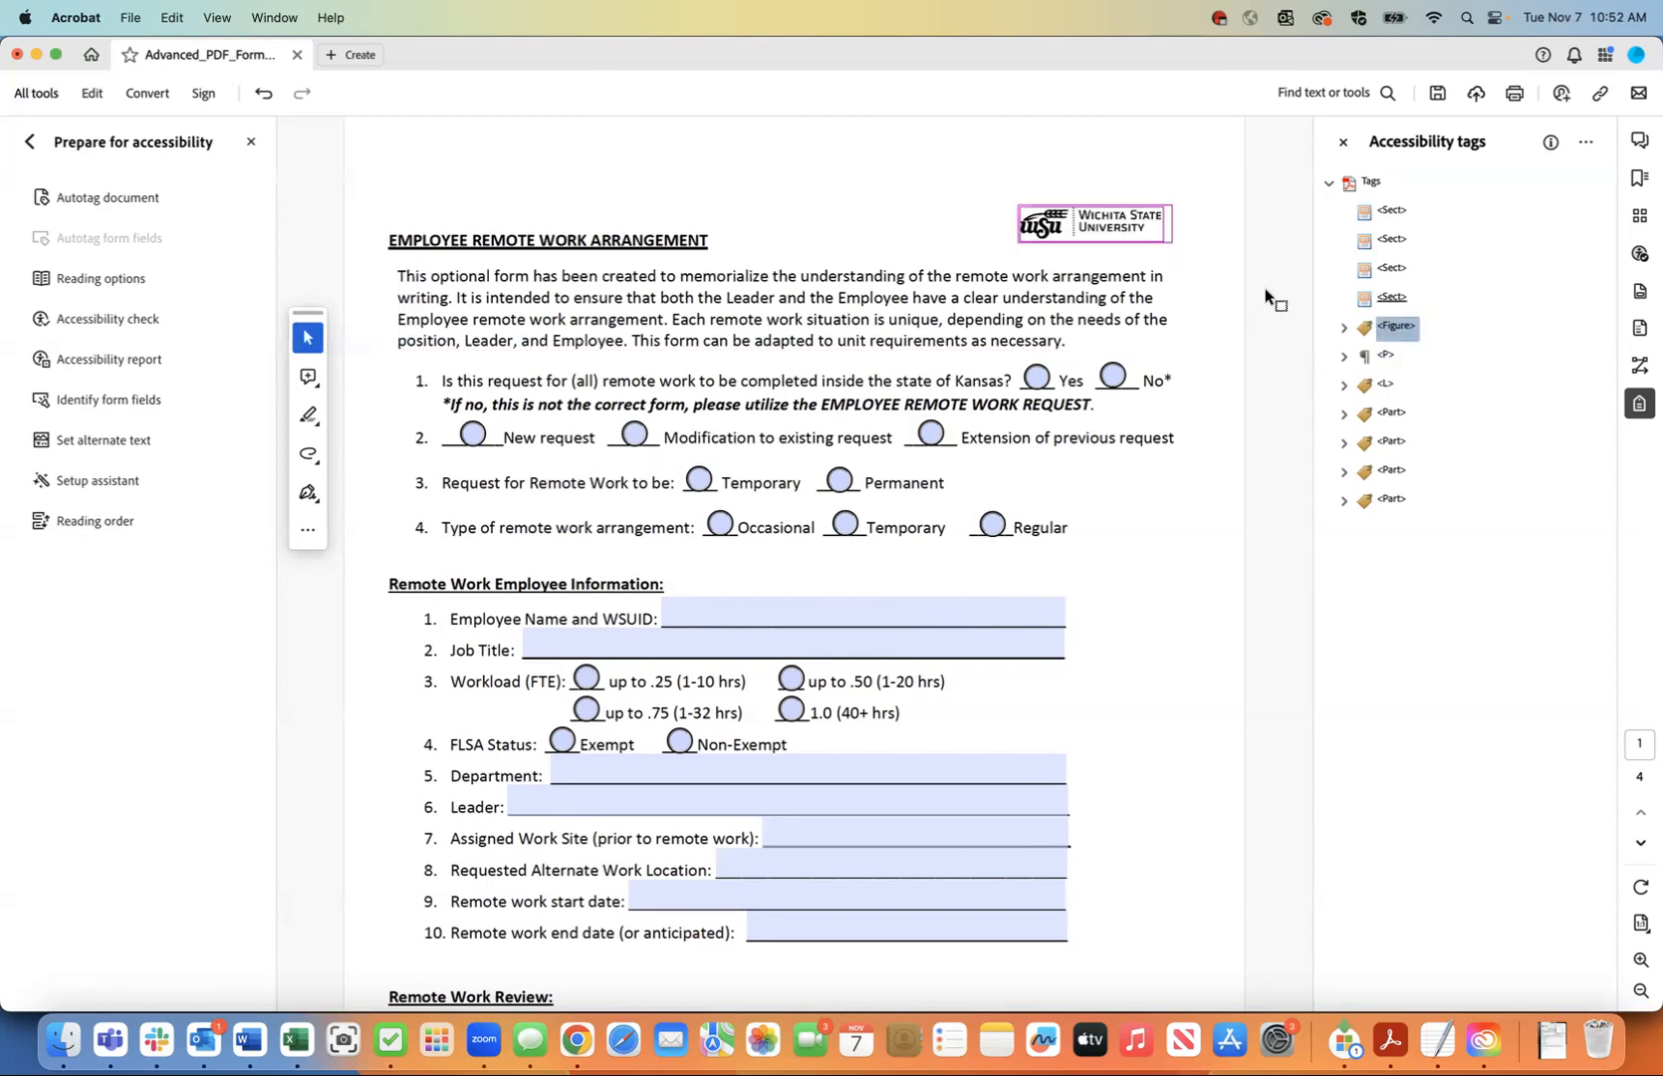
click(1385, 358)
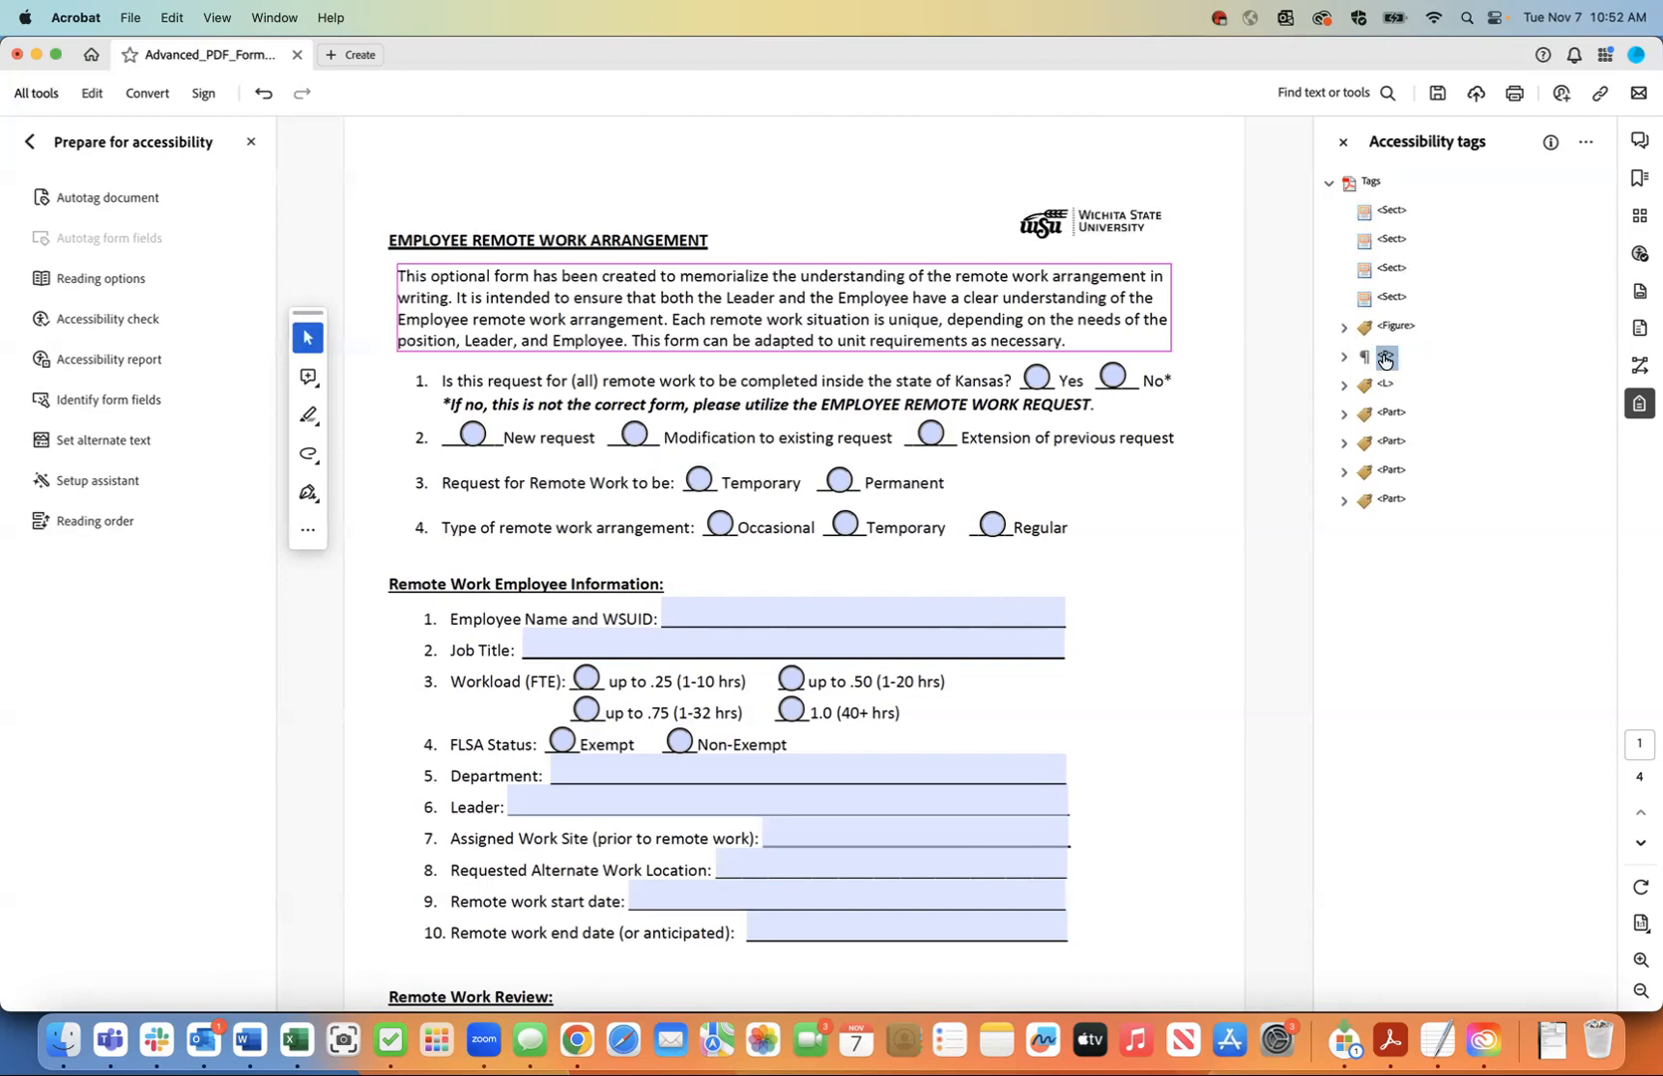
click(1383, 386)
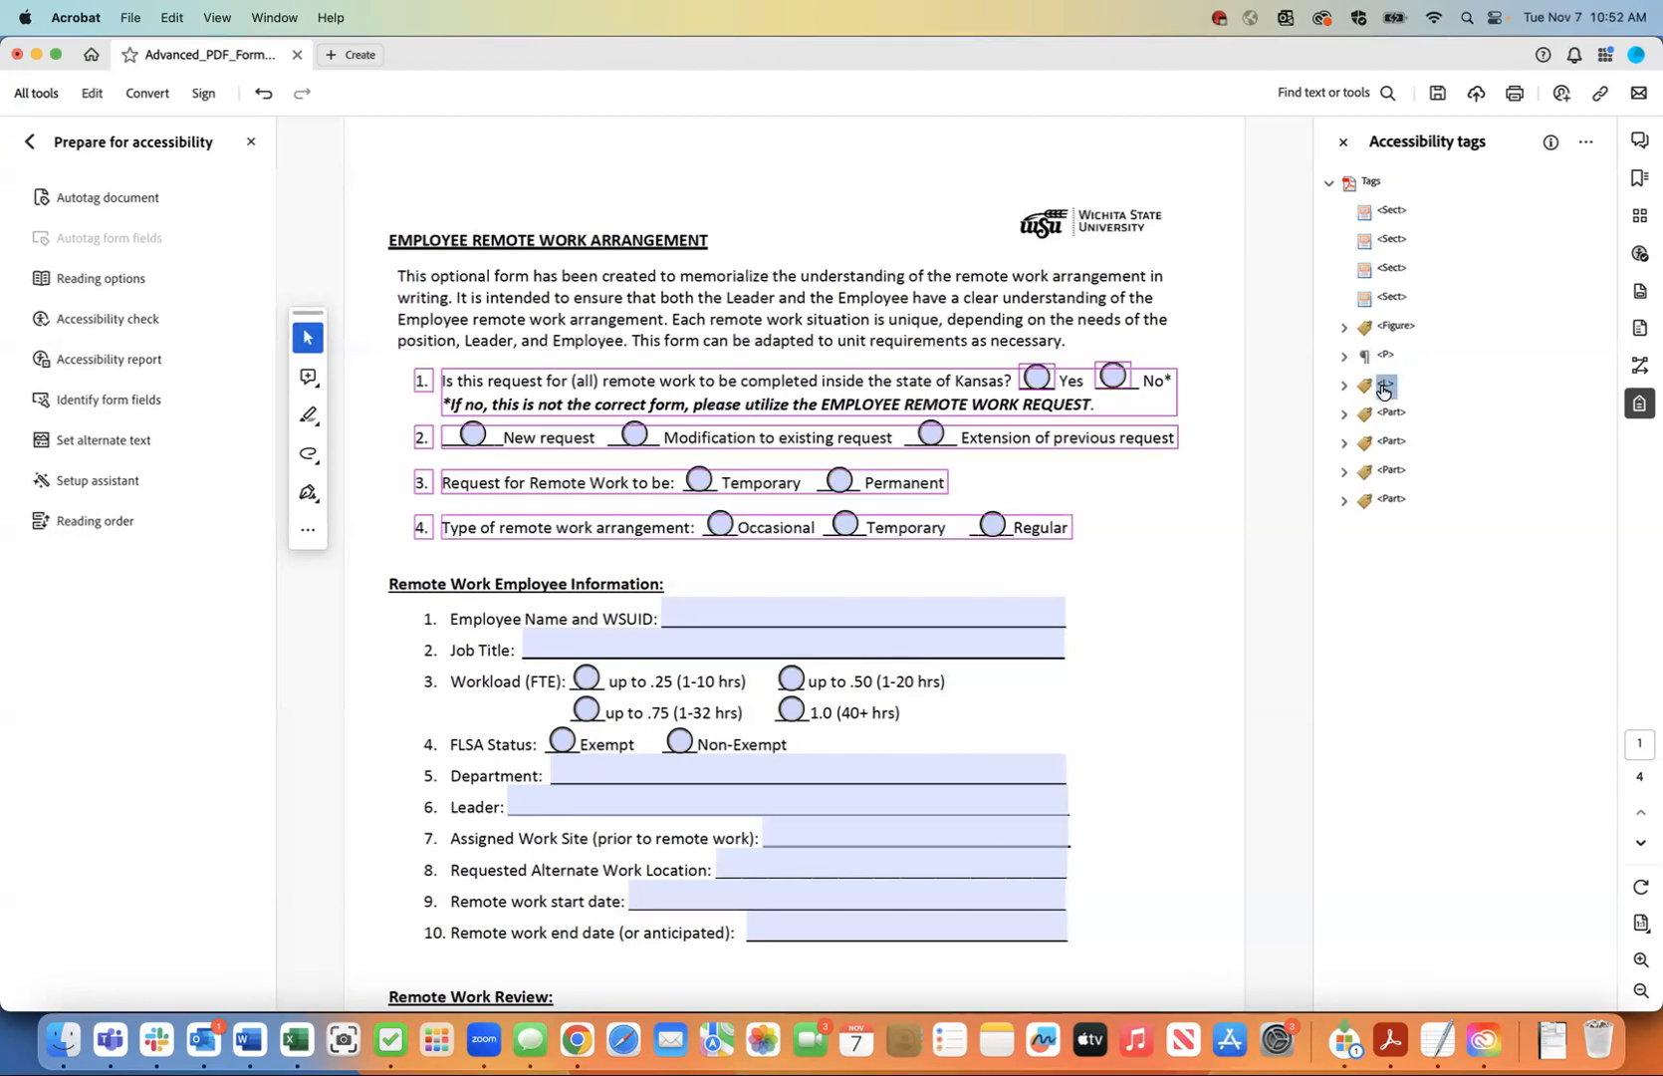
click(1391, 413)
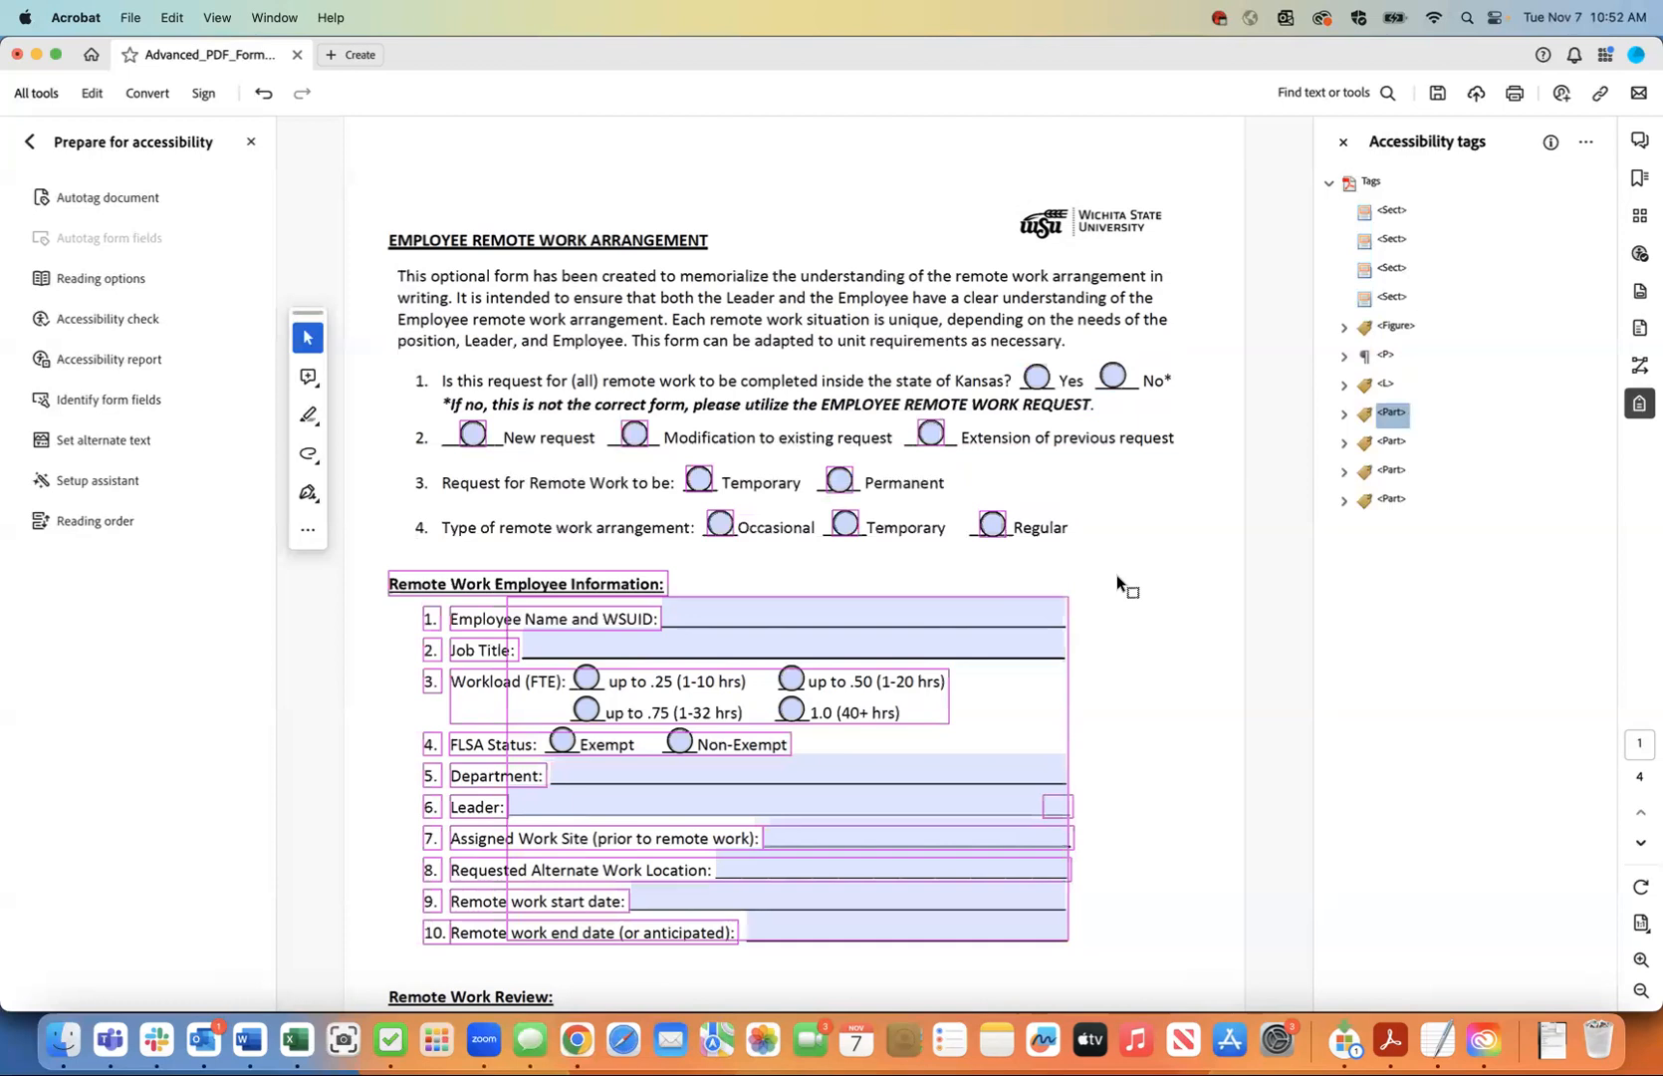
scroll(1116, 582, down, 8)
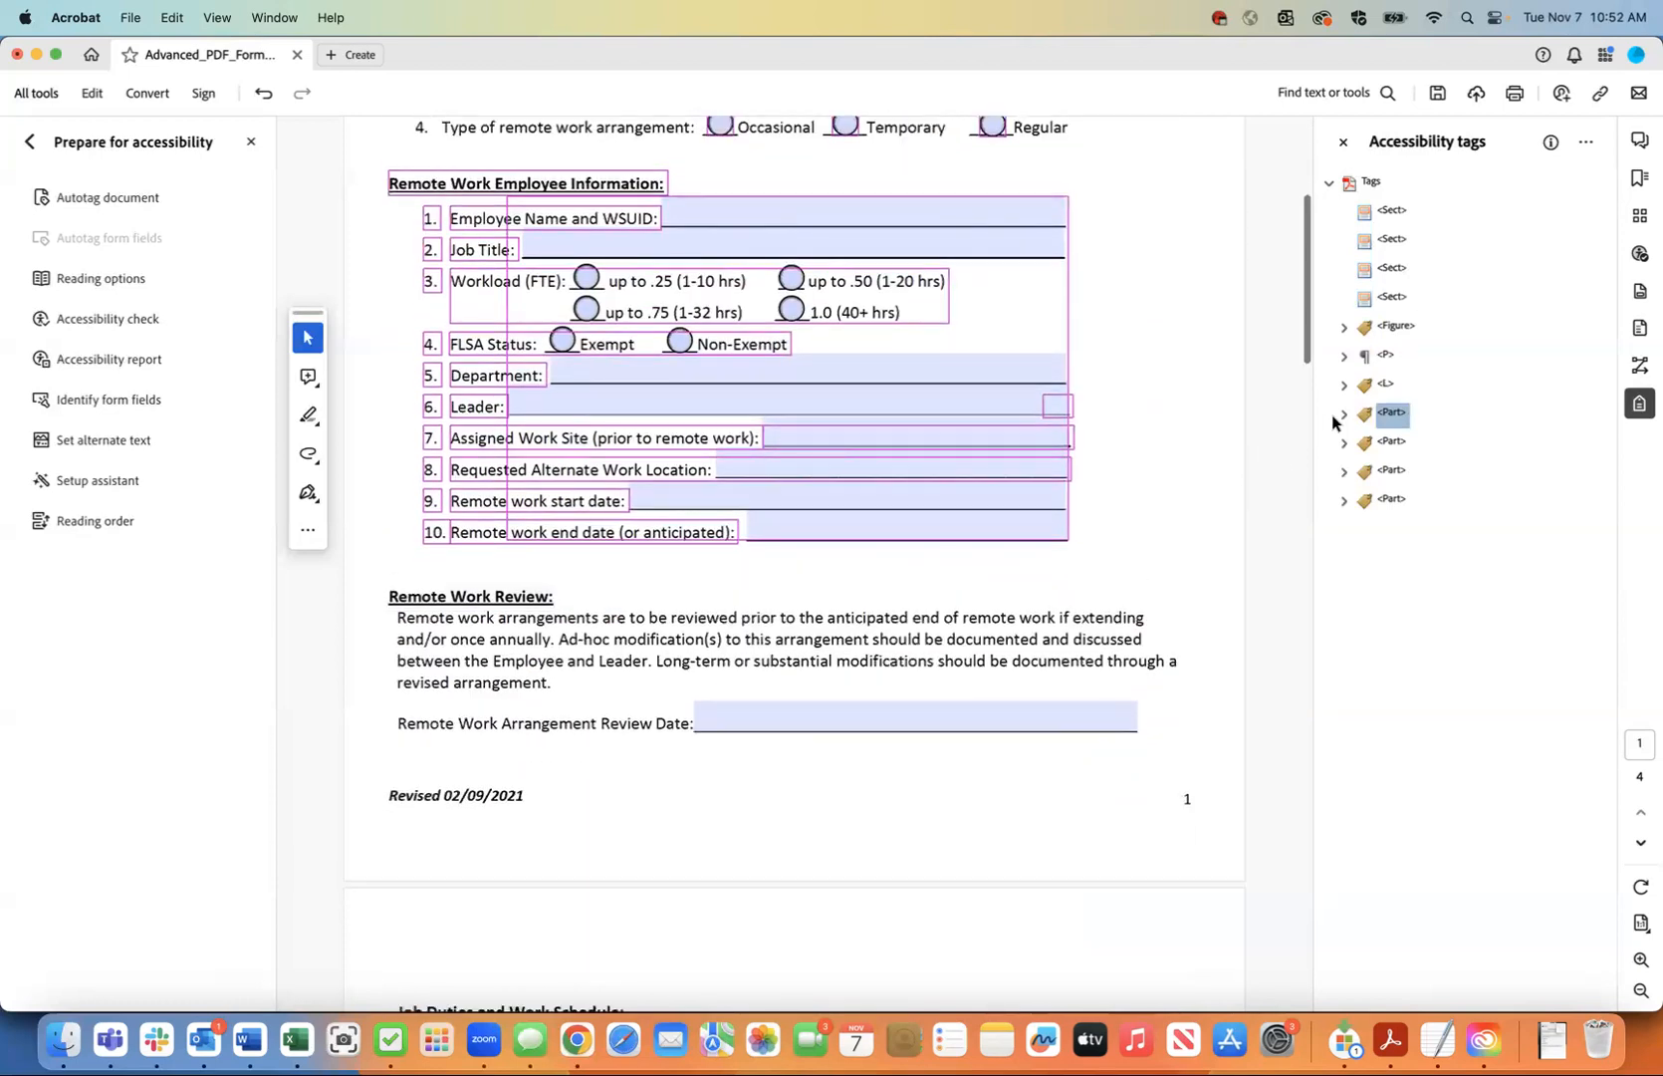
click(1344, 414)
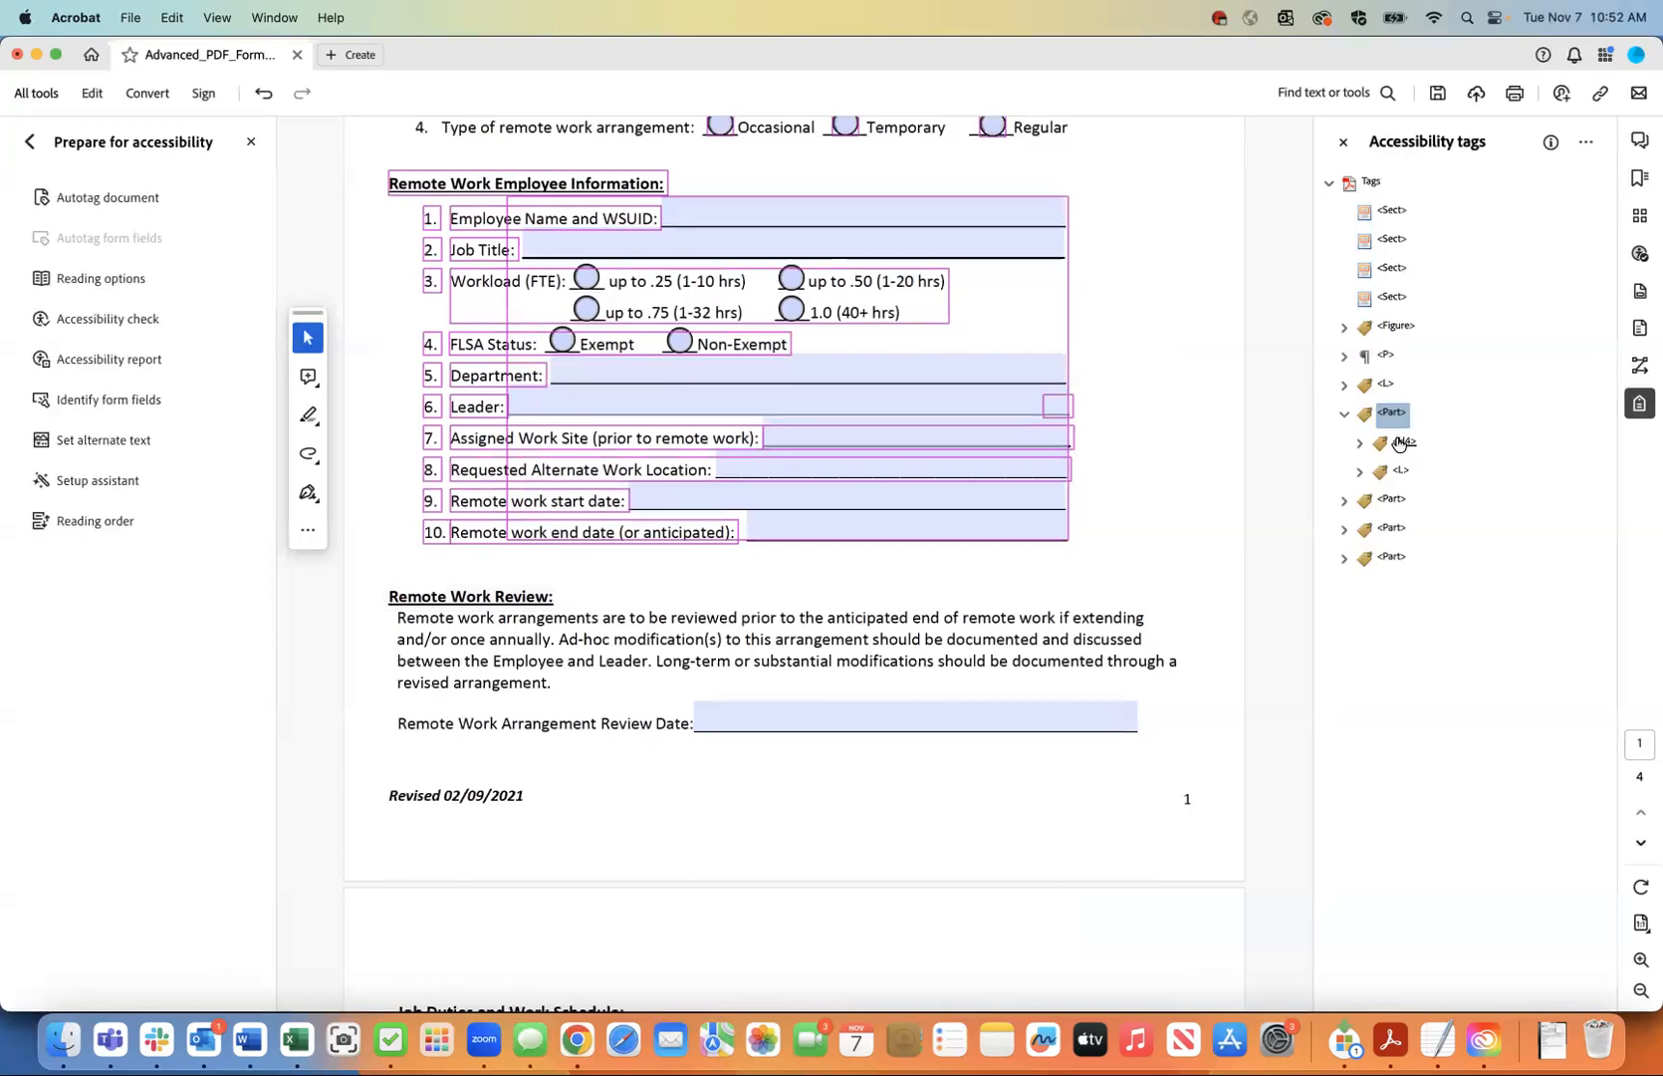
click(1382, 386)
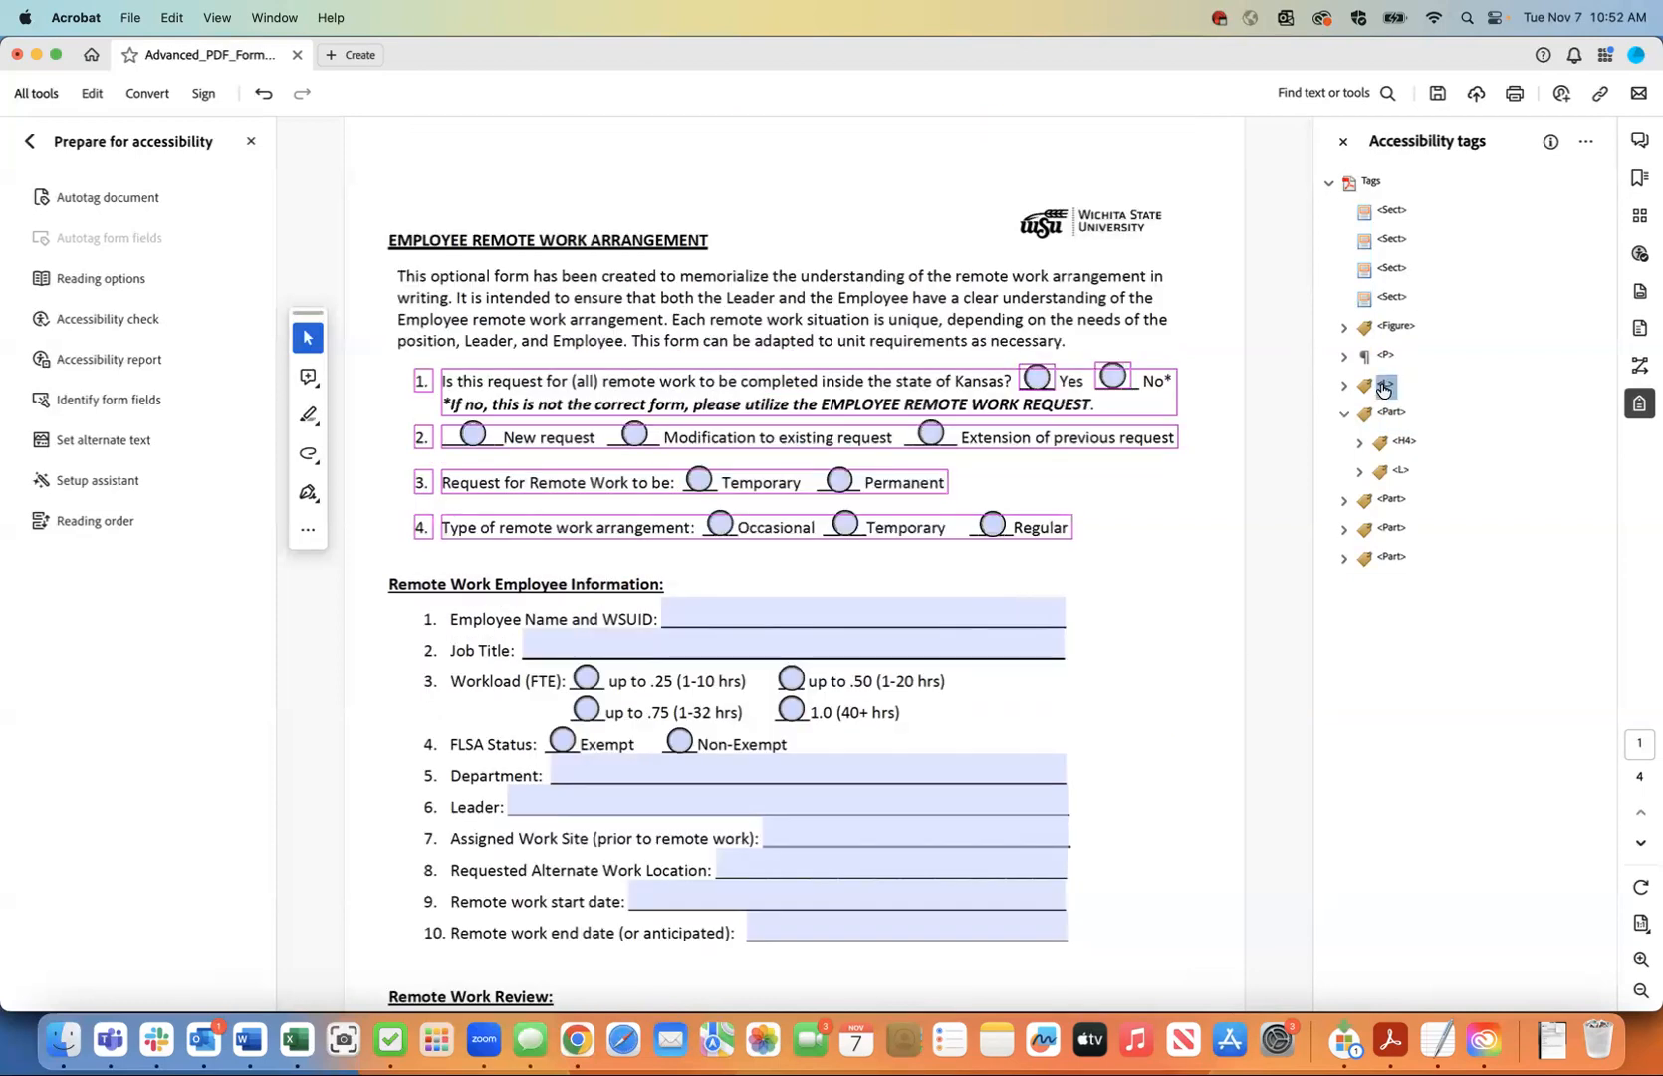
click(1390, 413)
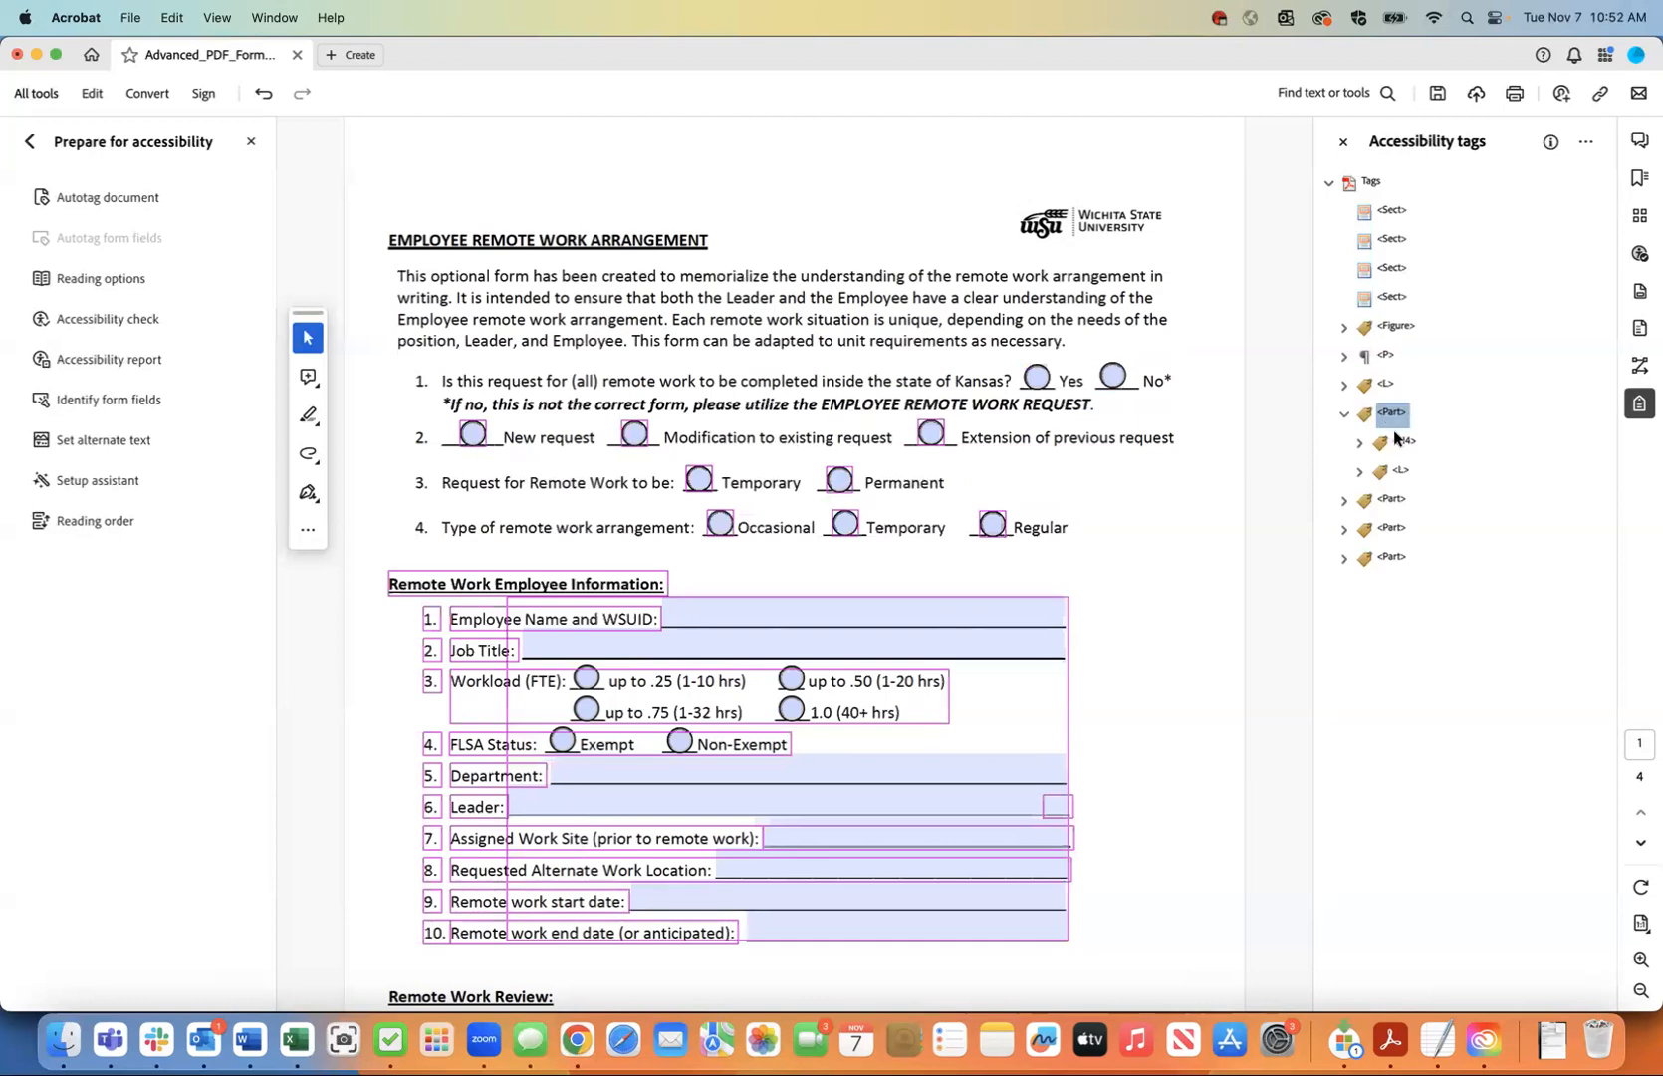
- Cut the H4 and L tags out of the first Part and paste them after the top-level L tag
click(1403, 443)
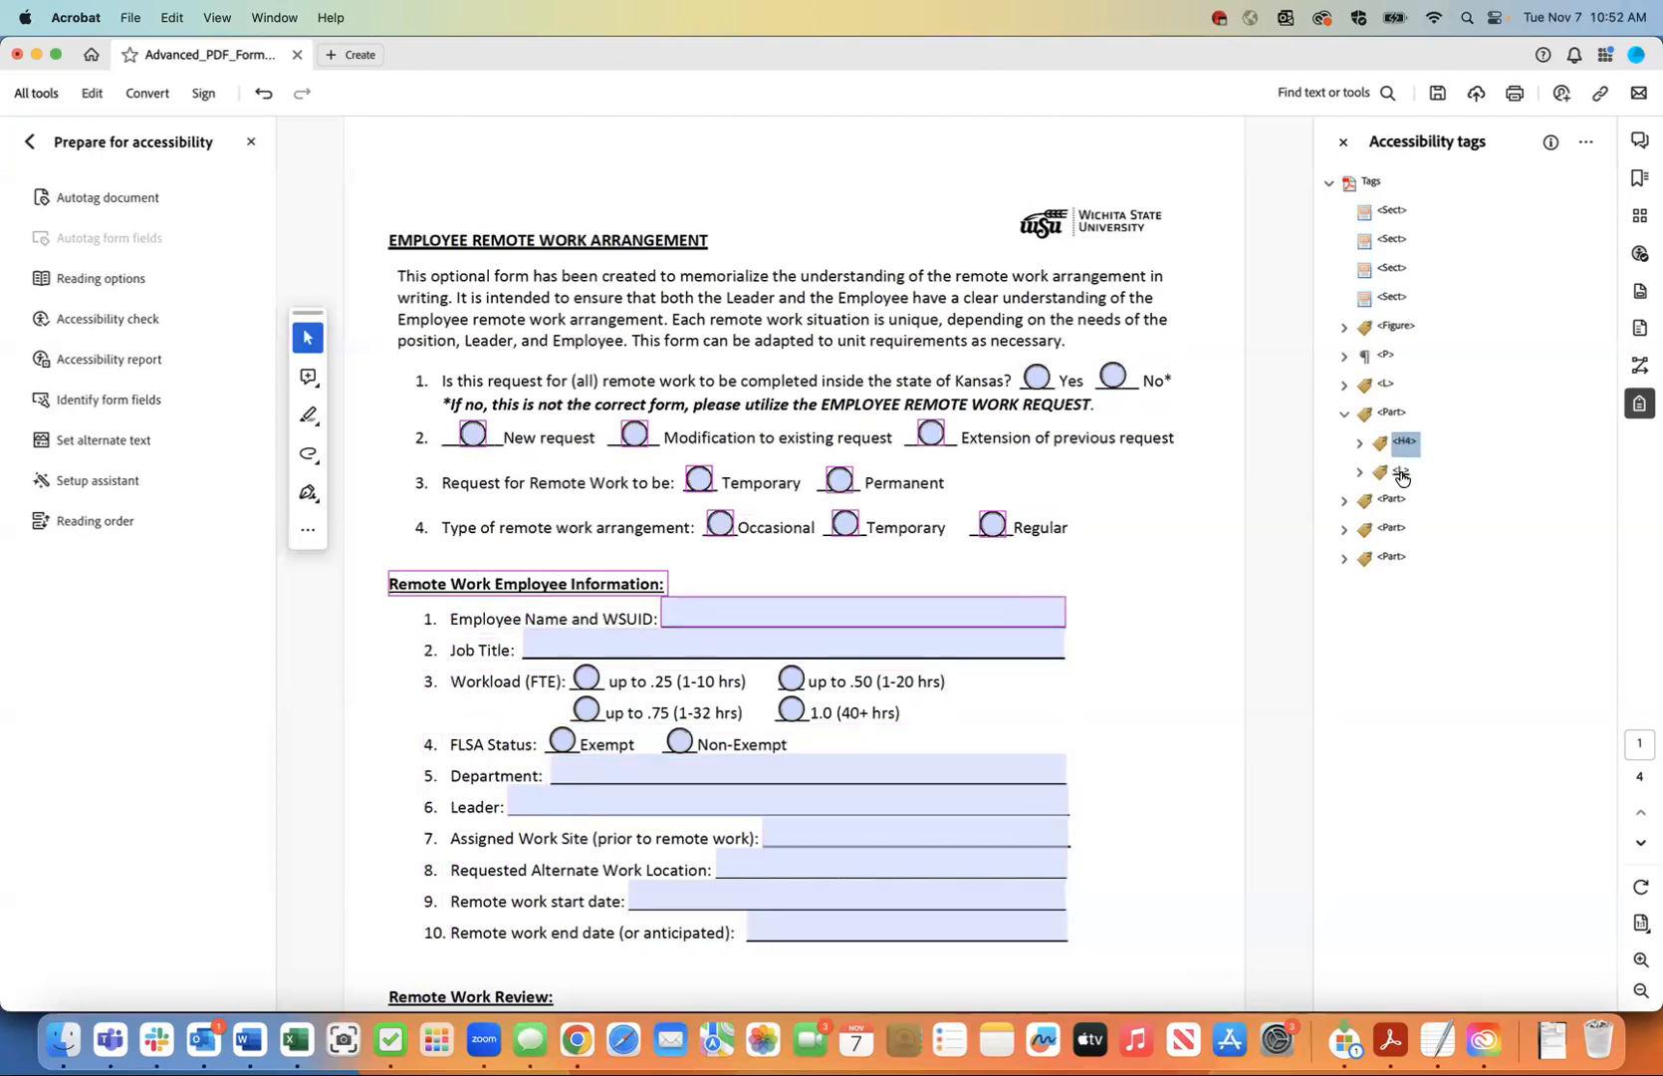
shift+click(1402, 474)
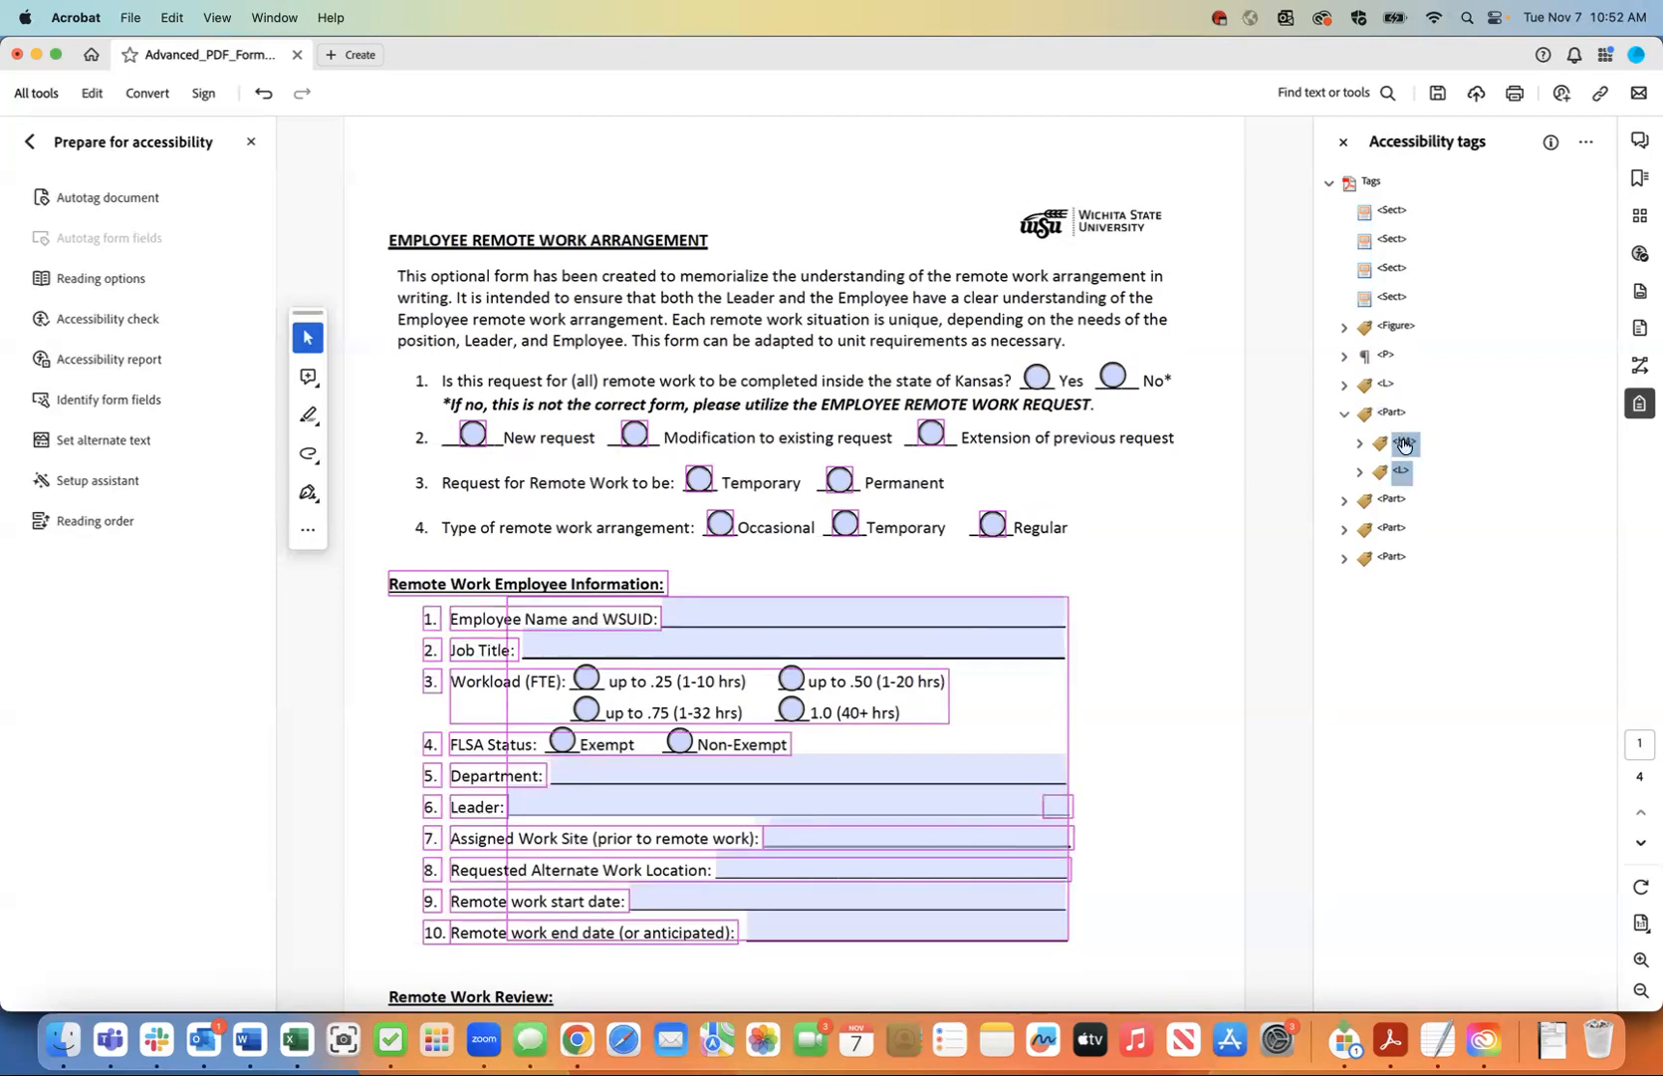
right_click(1402, 438)
click(1430, 505)
click(1386, 386)
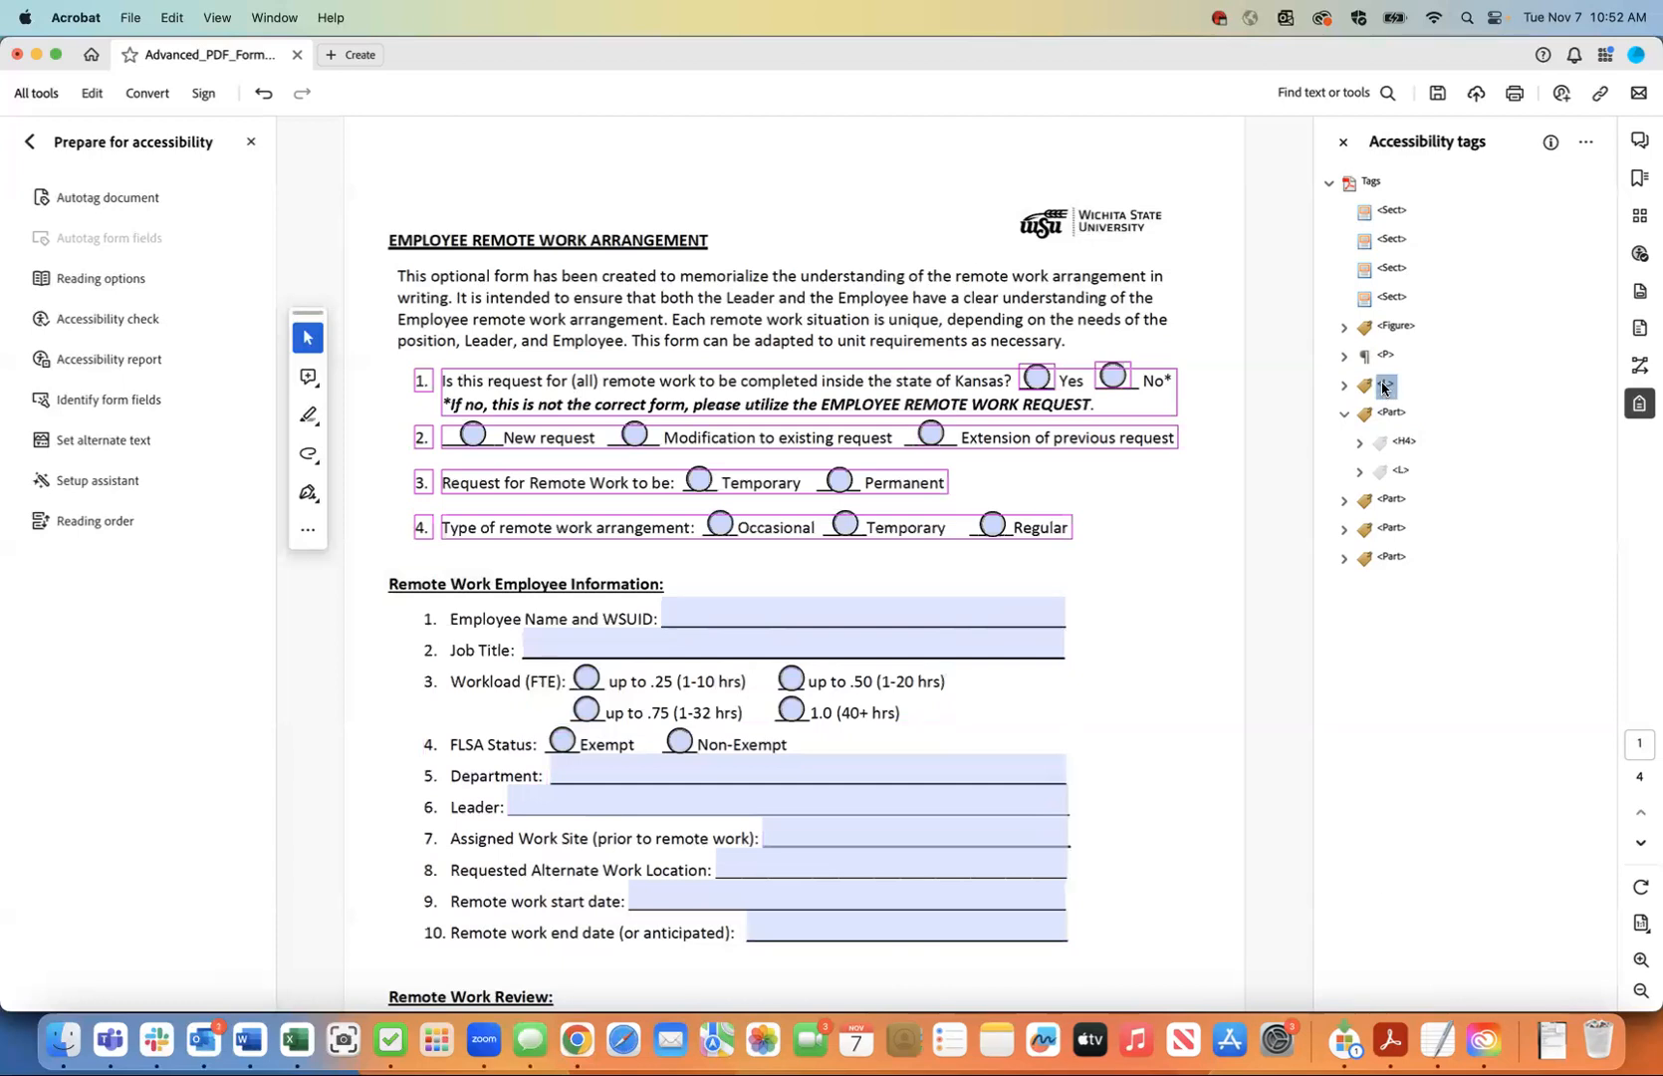
right_click(1388, 389)
click(1411, 473)
- Delete the emptied first Part tag and expand the next Part to see its child tags
right_click(1385, 473)
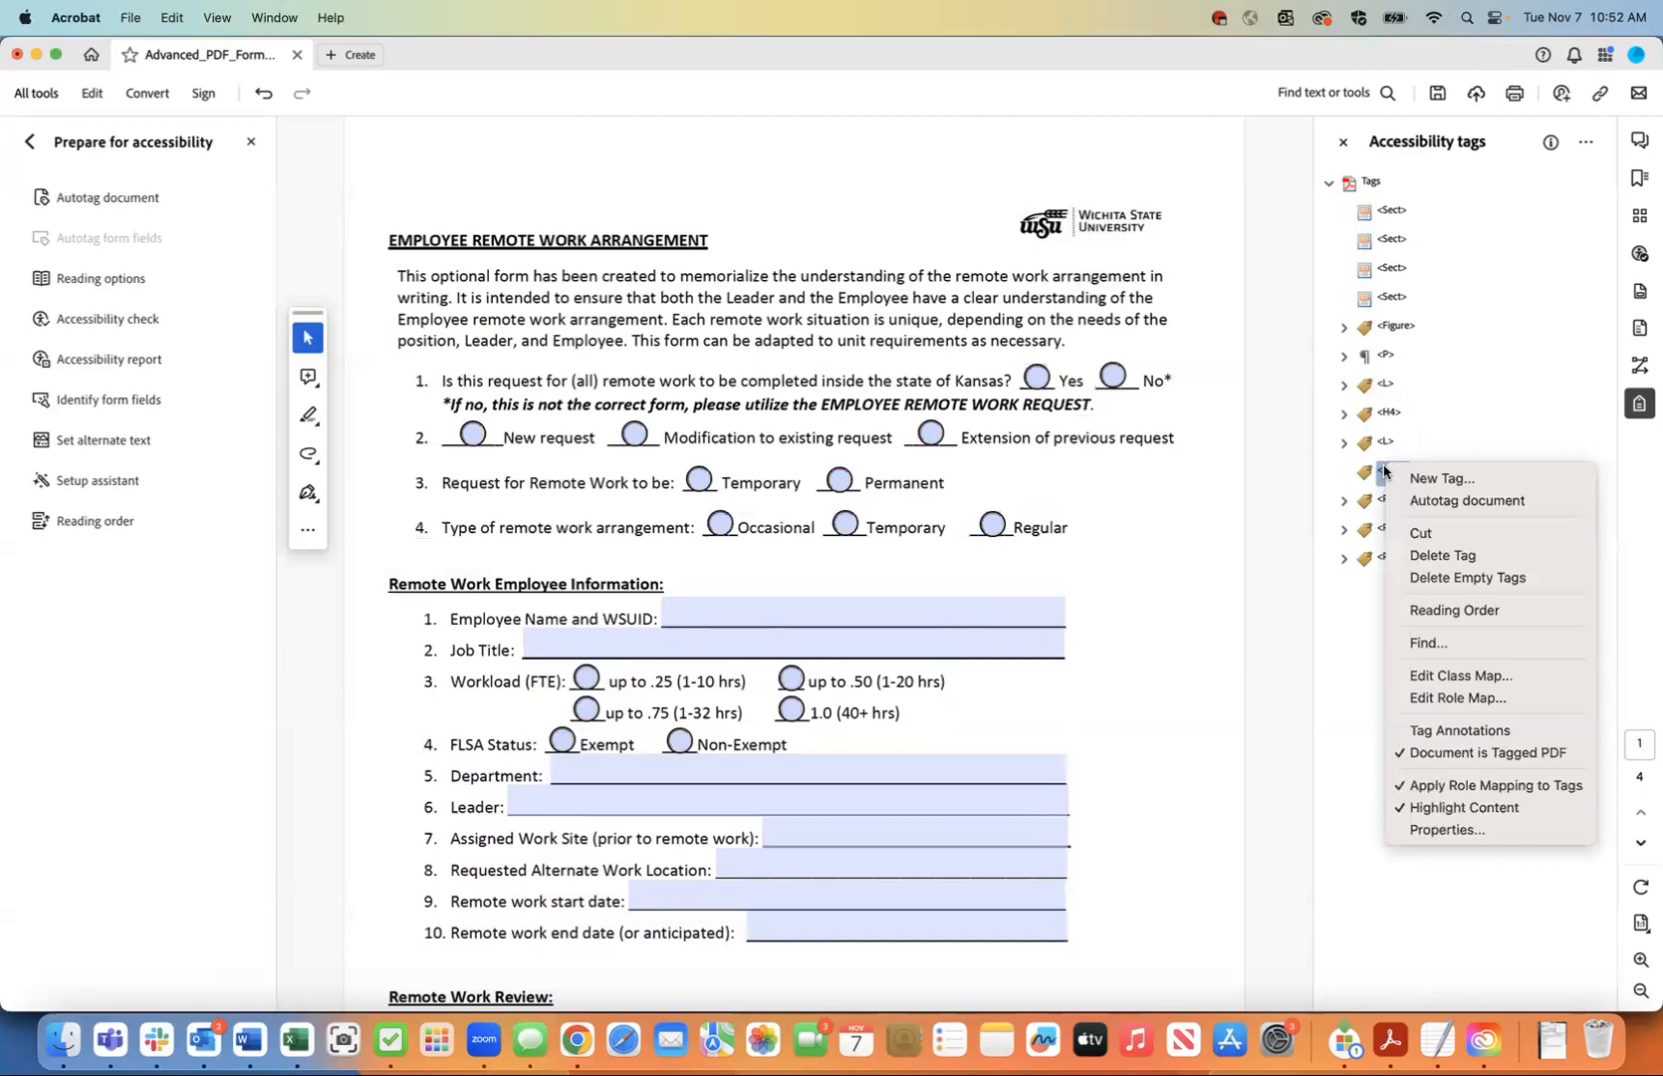
click(1427, 552)
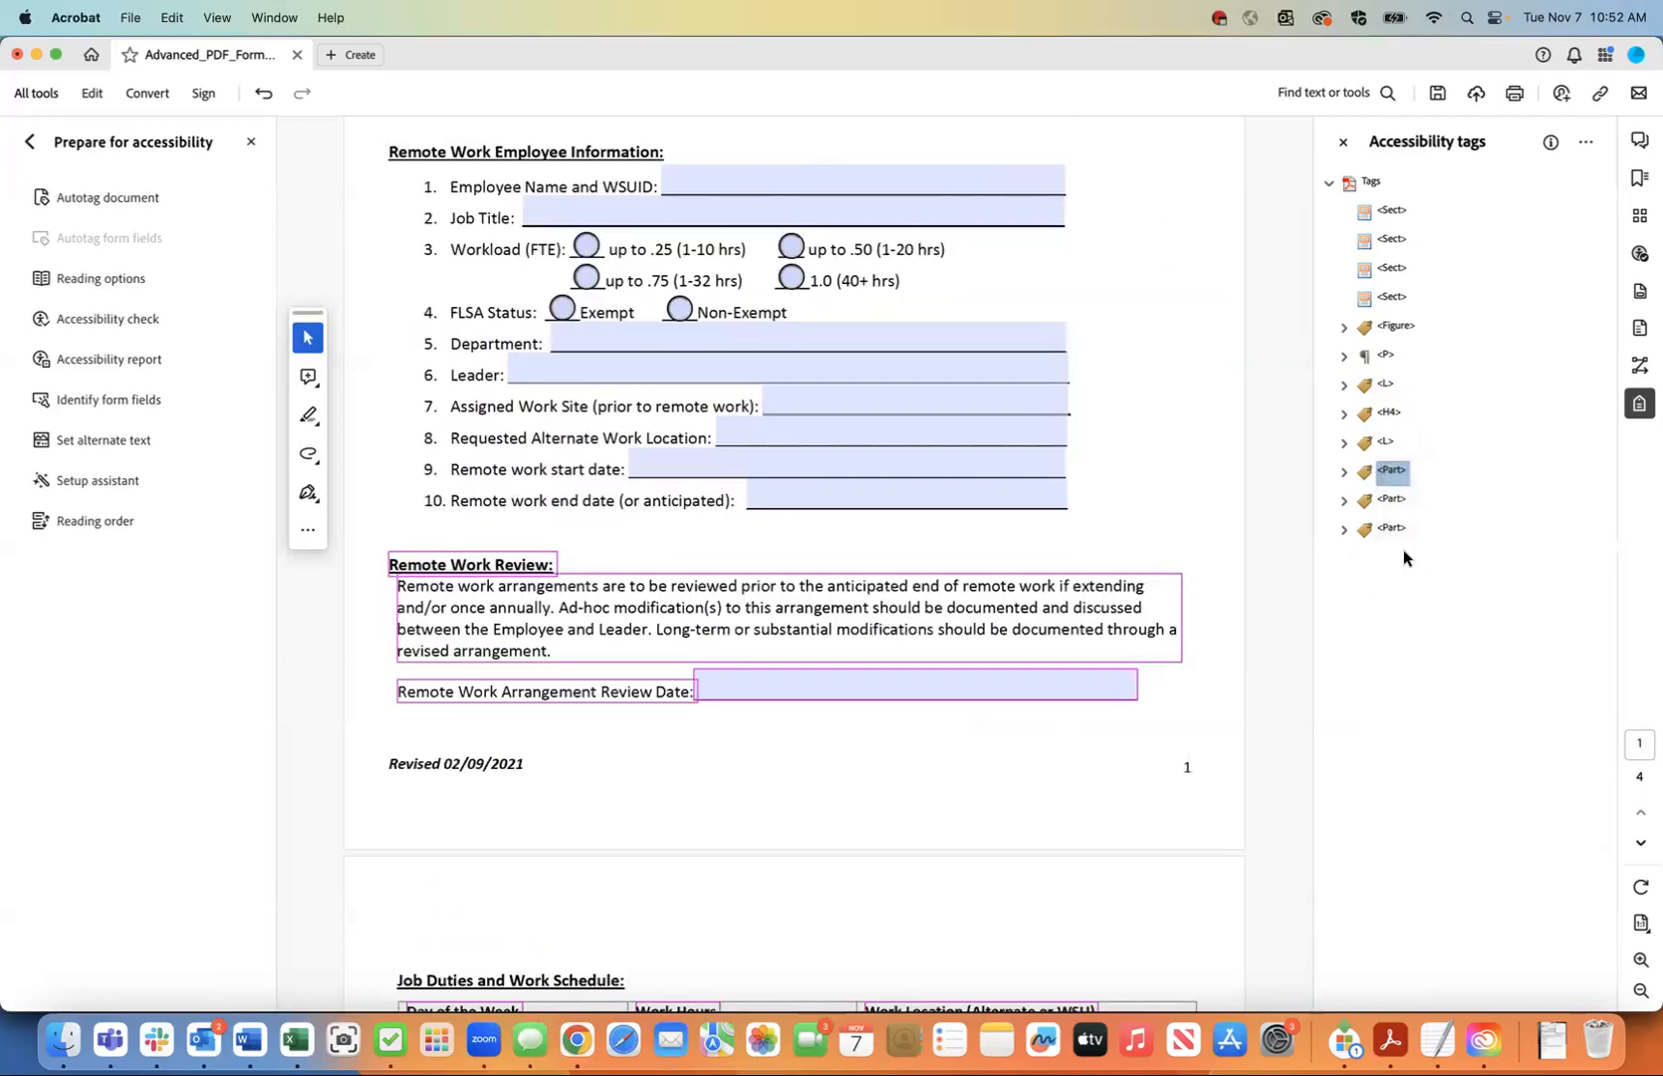
click(1344, 472)
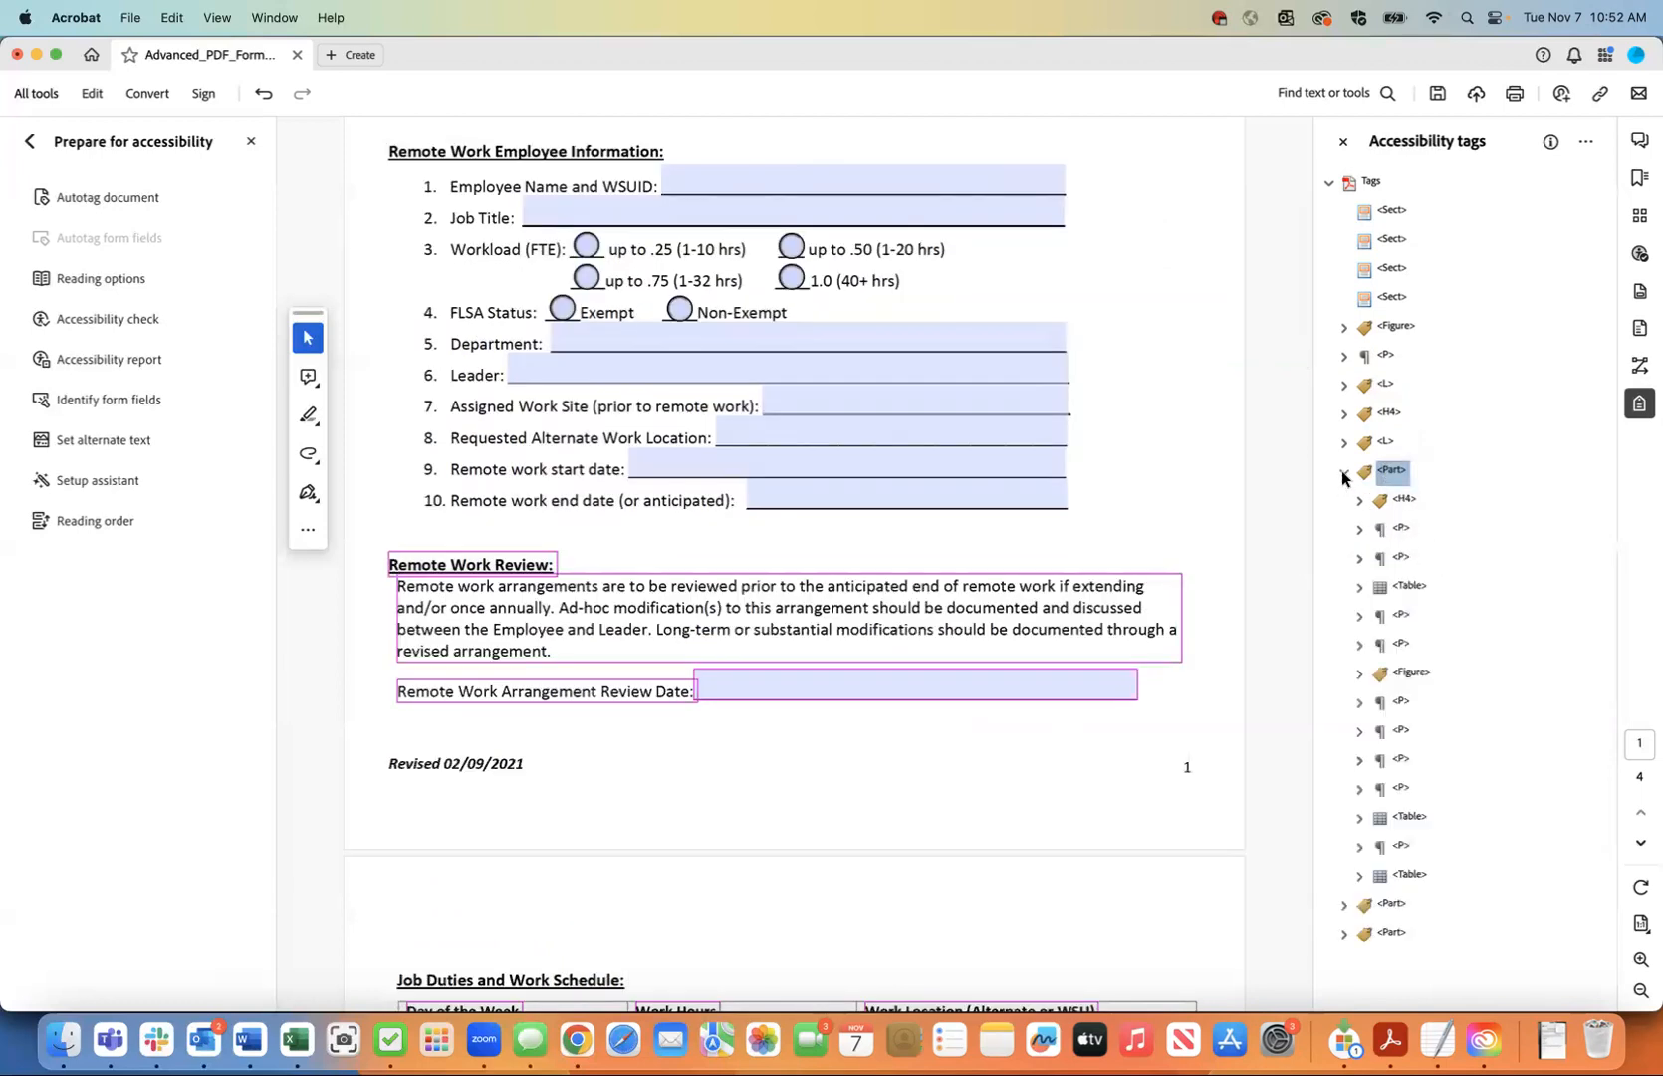
- Check which Remote Work Review content the expanded Part's H4 and first two P tags mark
click(1401, 502)
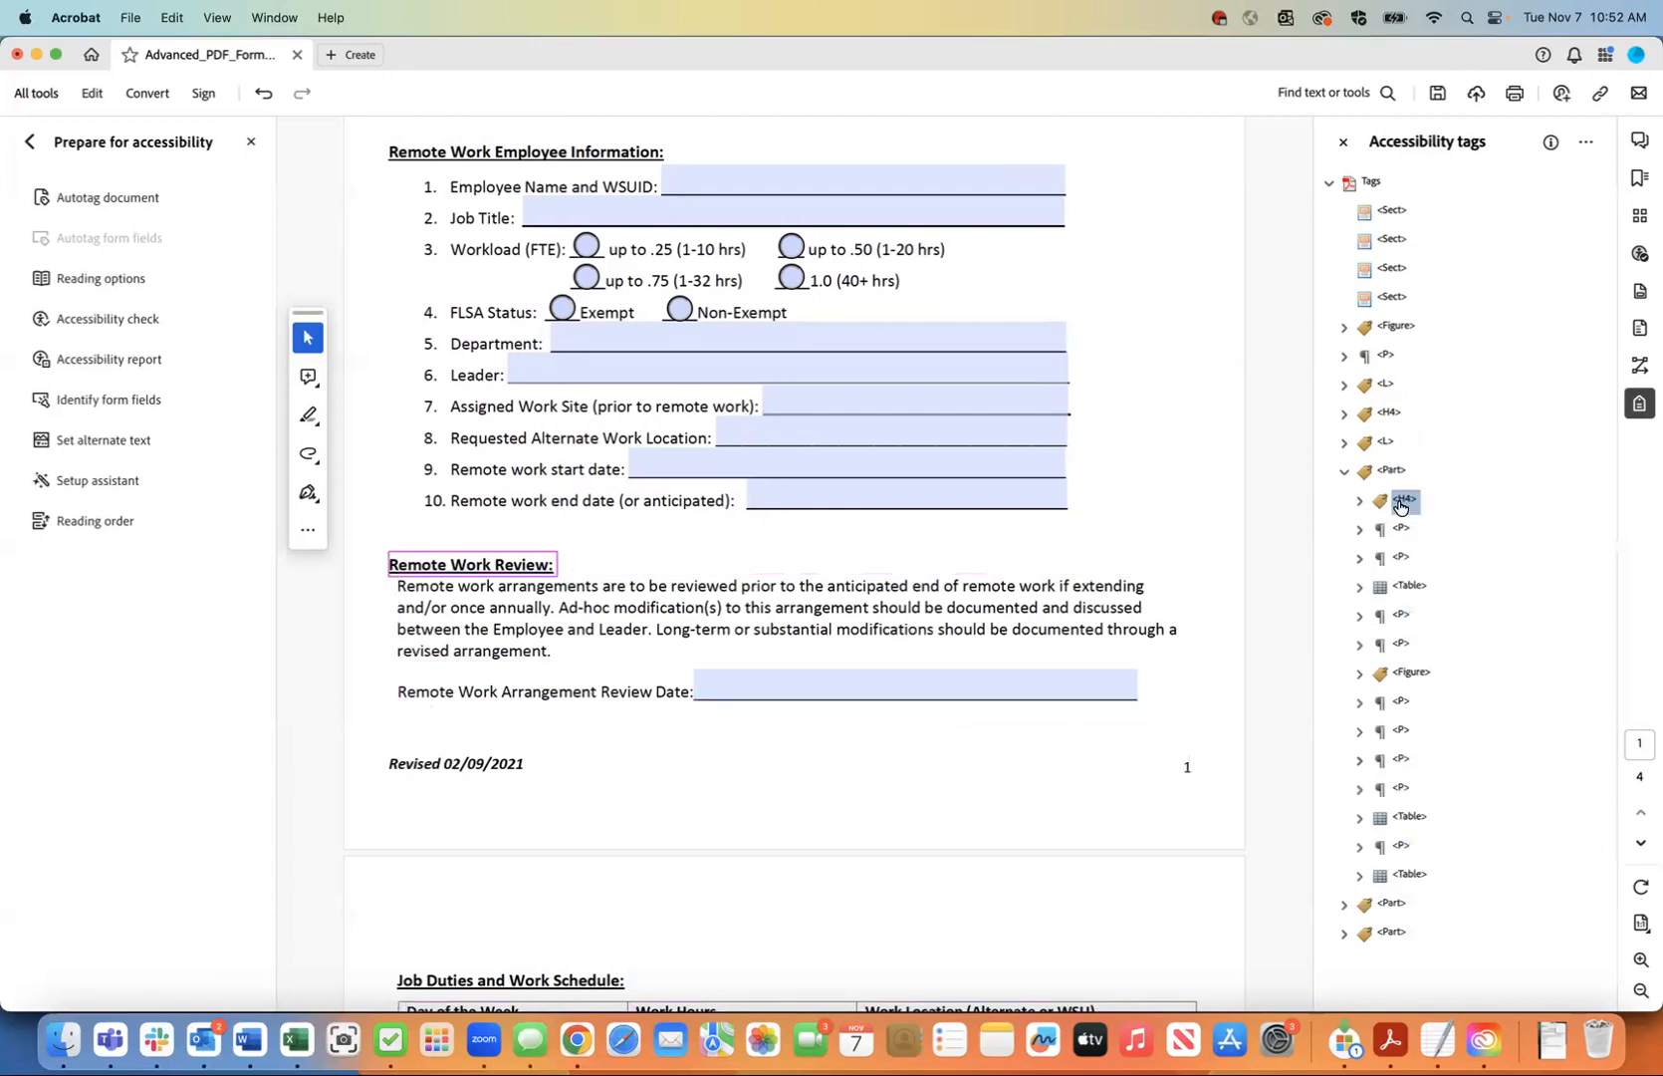
key(Down)
key(Down)
key(Down)
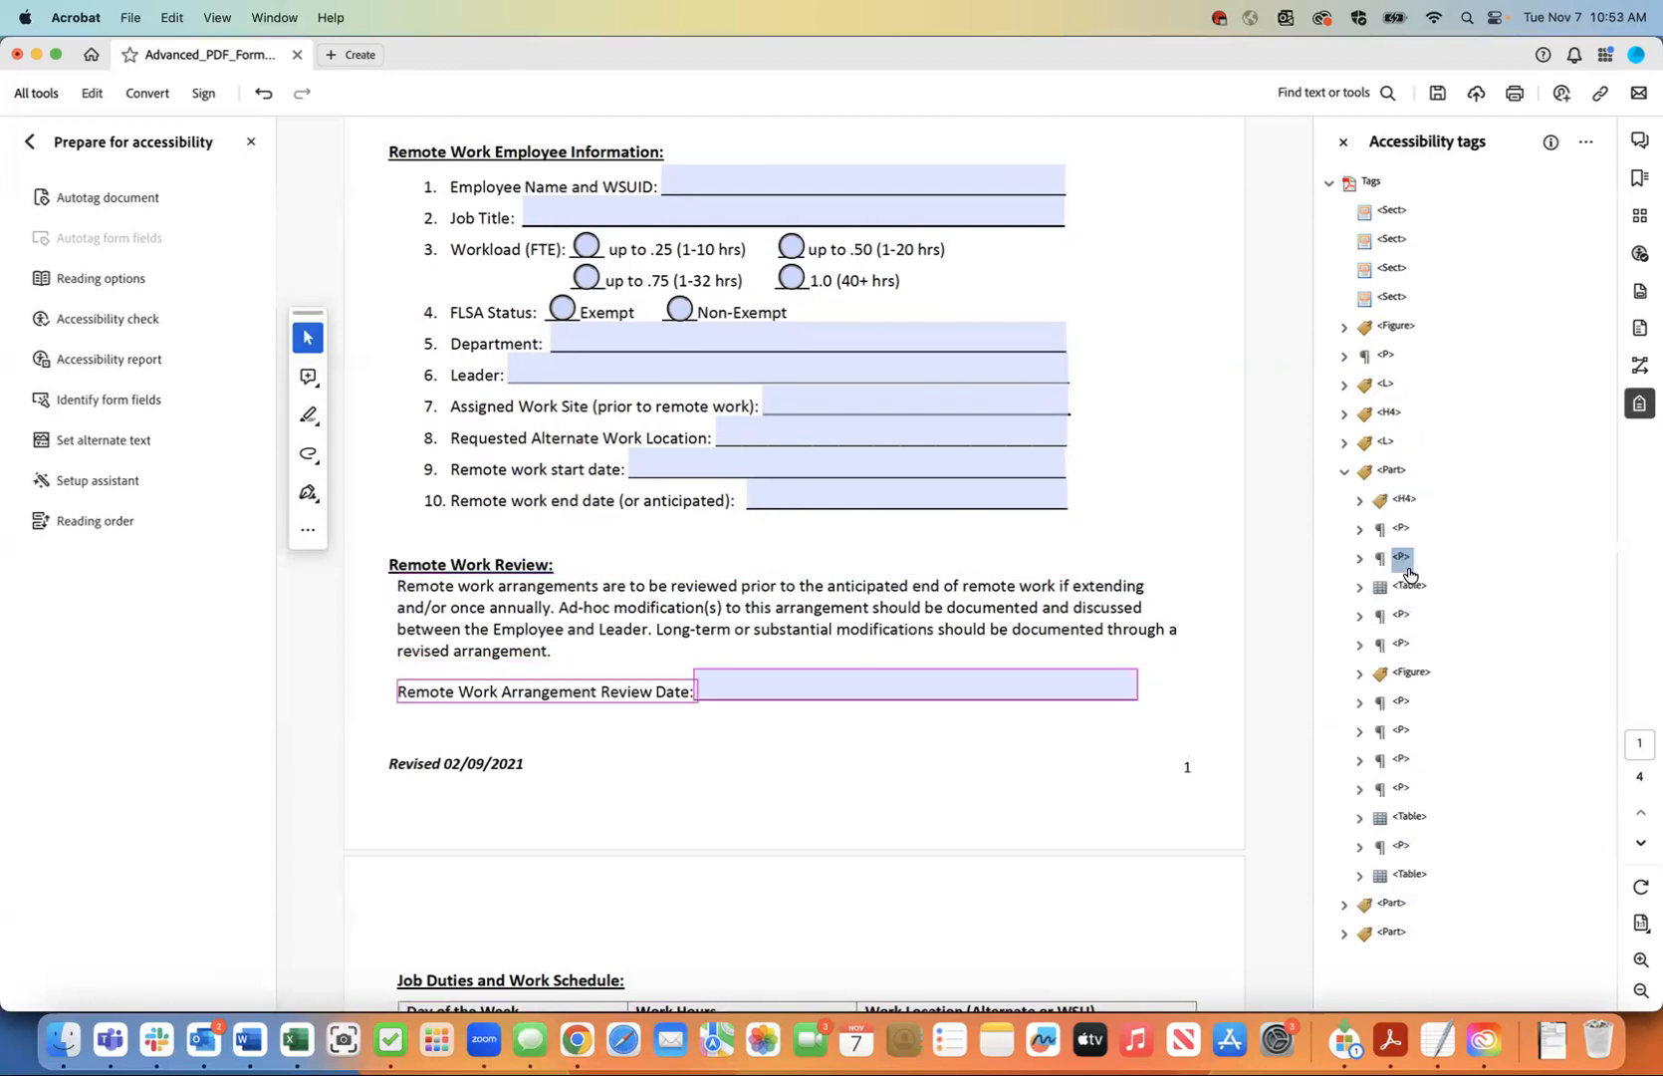
click(1407, 559)
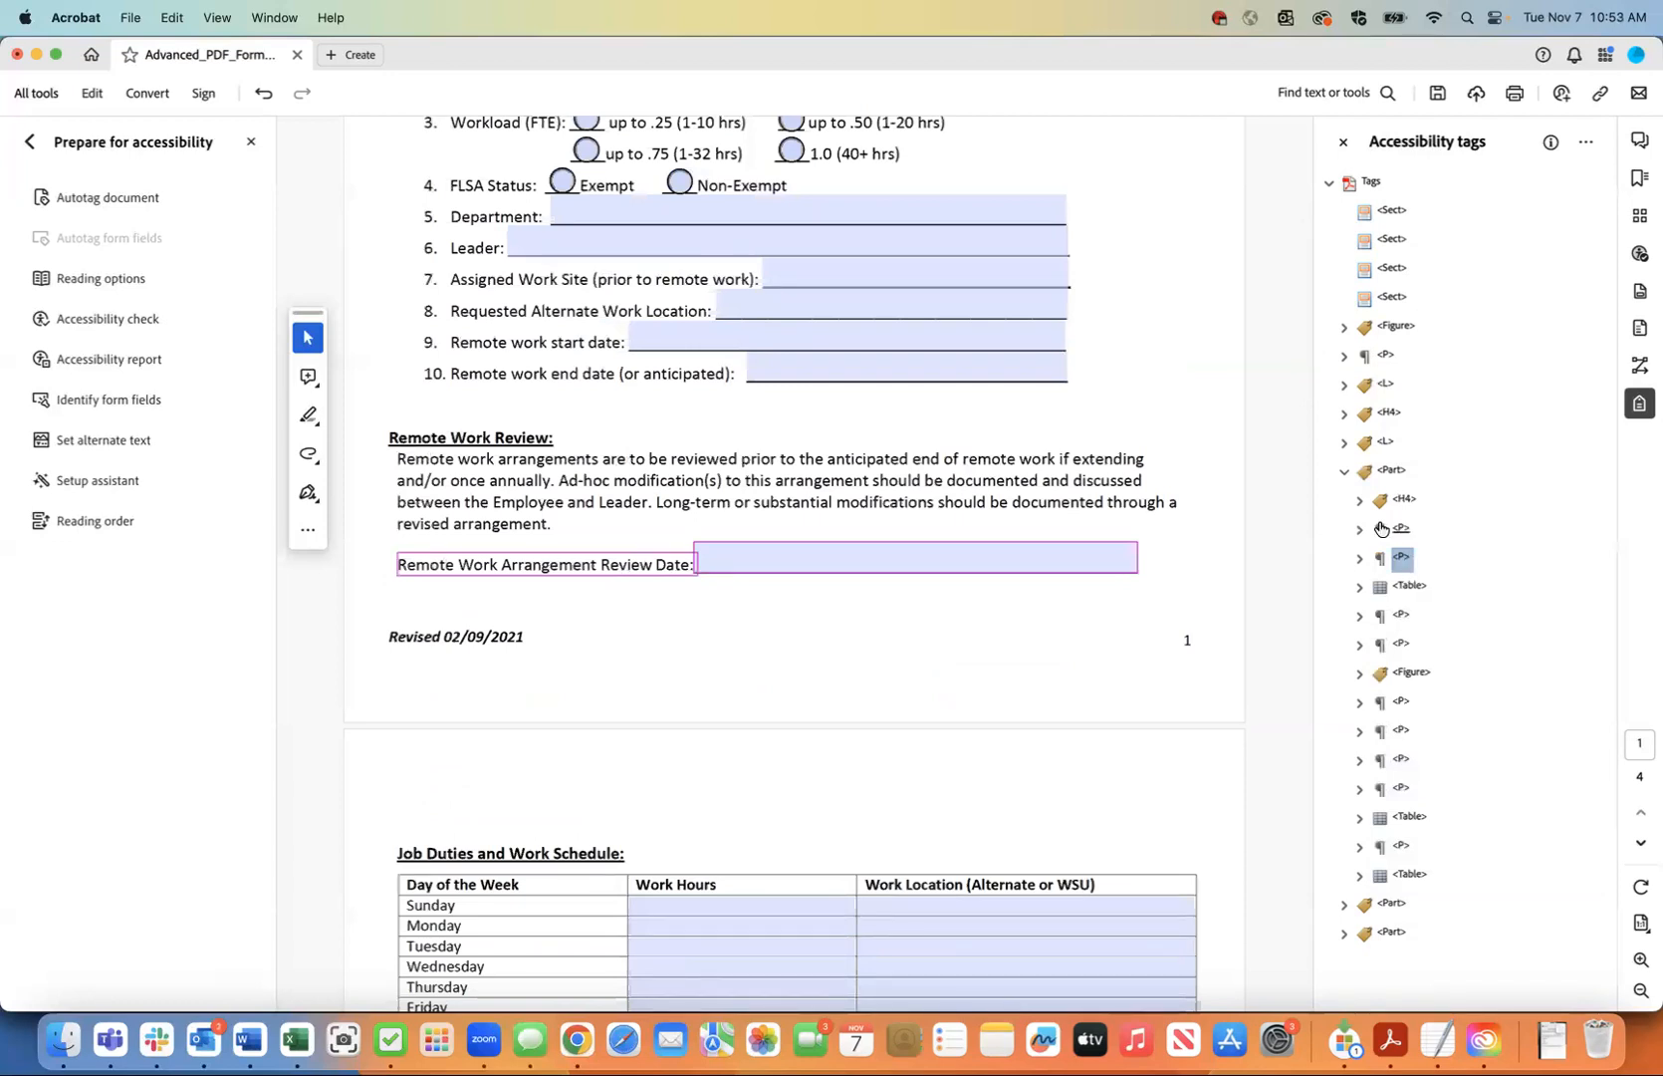
scroll(1030, 676, down, 3)
scroll(1029, 669, up, 1)
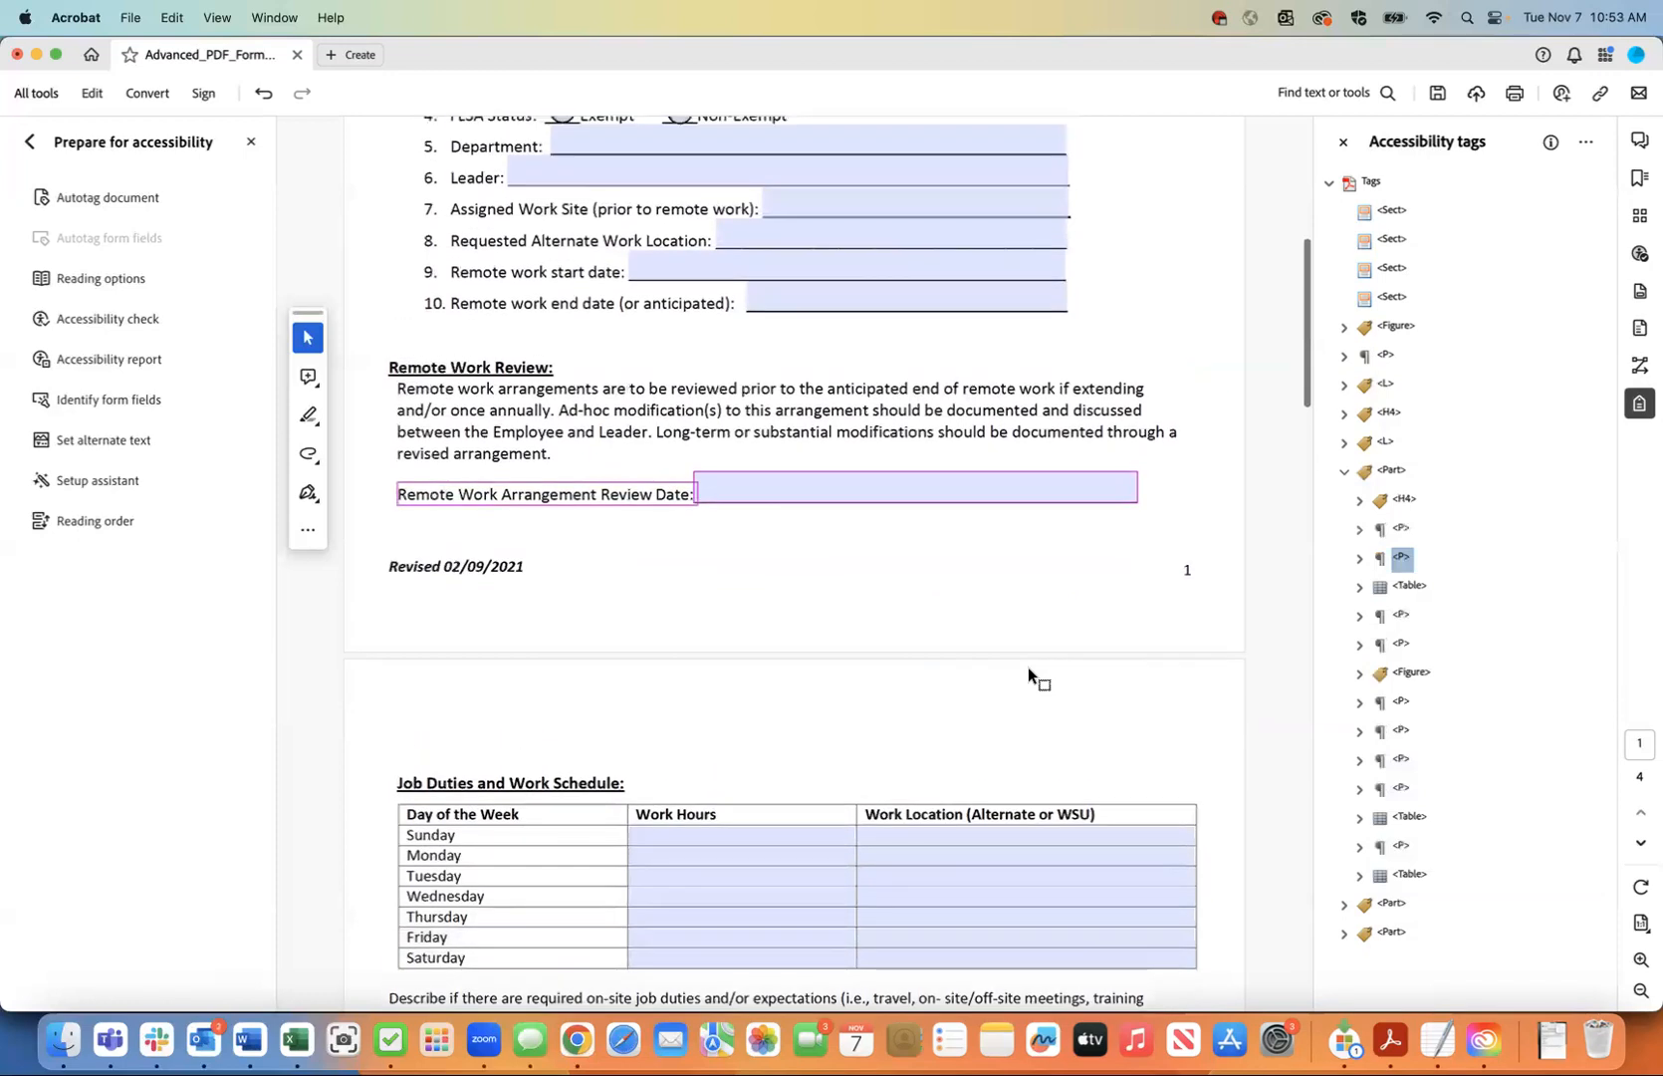
- Compare the expanded Part's P and Table tags to find which child tag is the last one marking page 1 content
click(1390, 469)
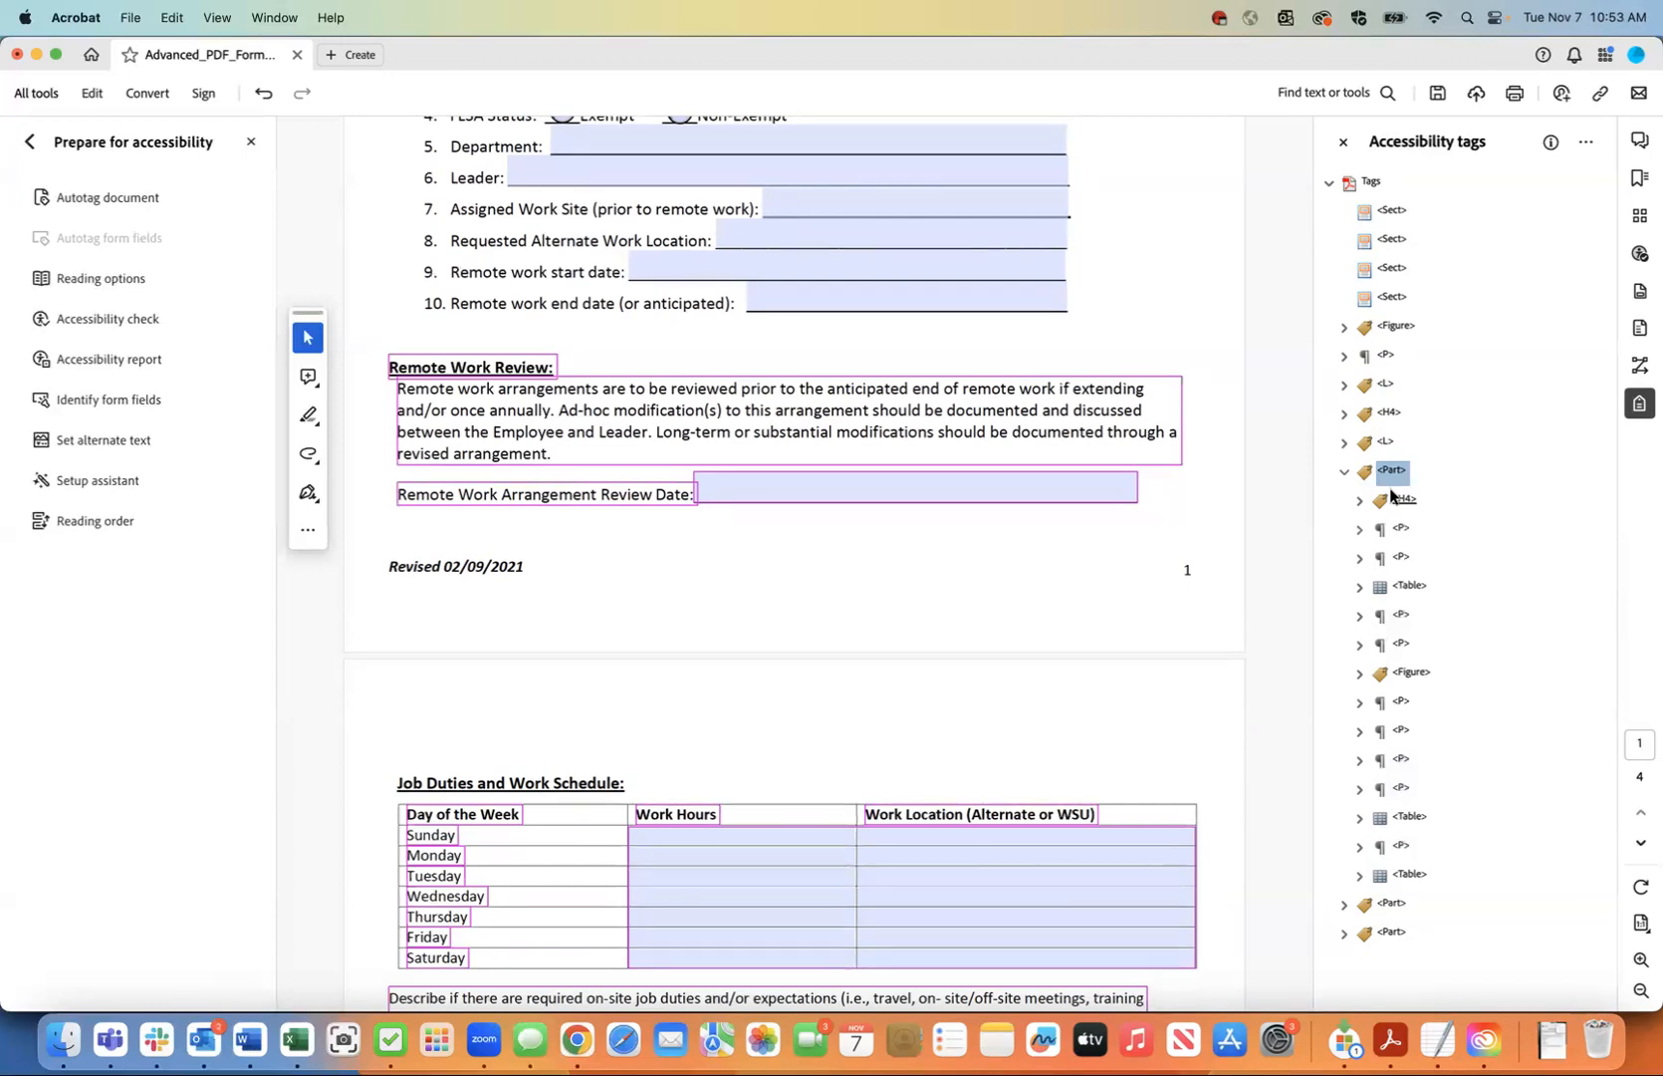
key(Down)
key(Down)
key(Down)
key(Down)
key(Down)
key(Down)
key(Down)
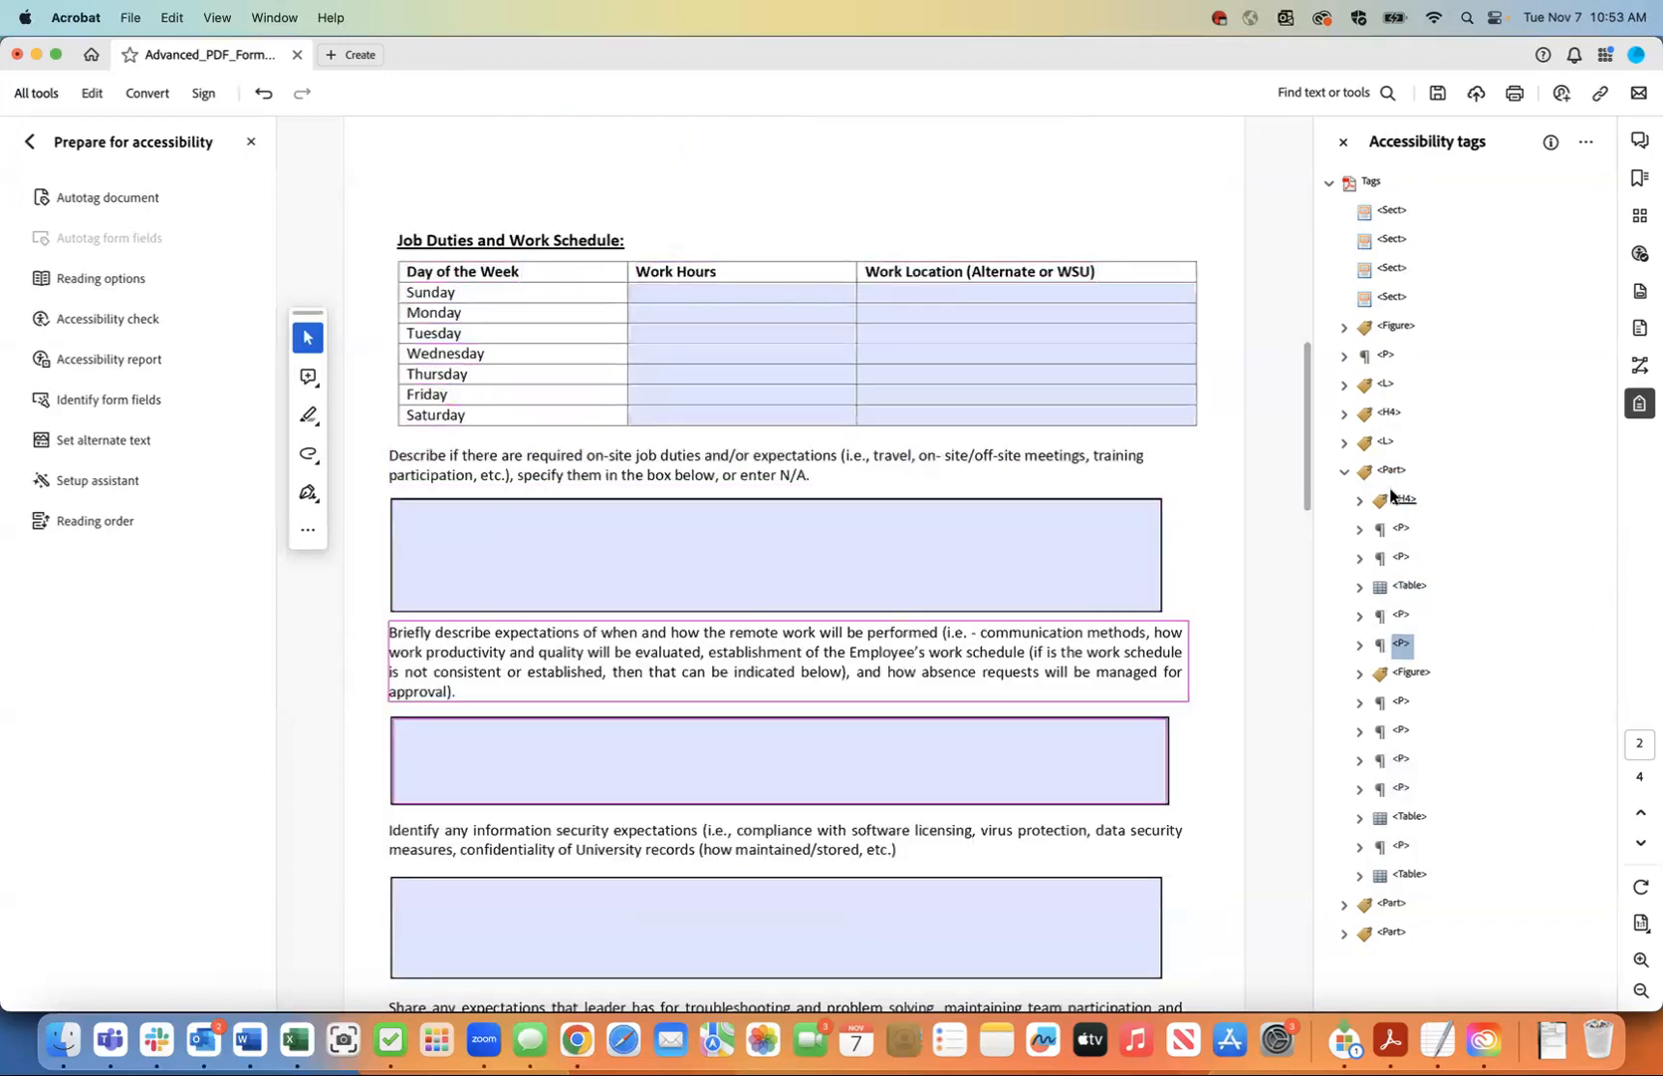
key(Up)
key(Up)
key(Up)
key(Up)
key(Up)
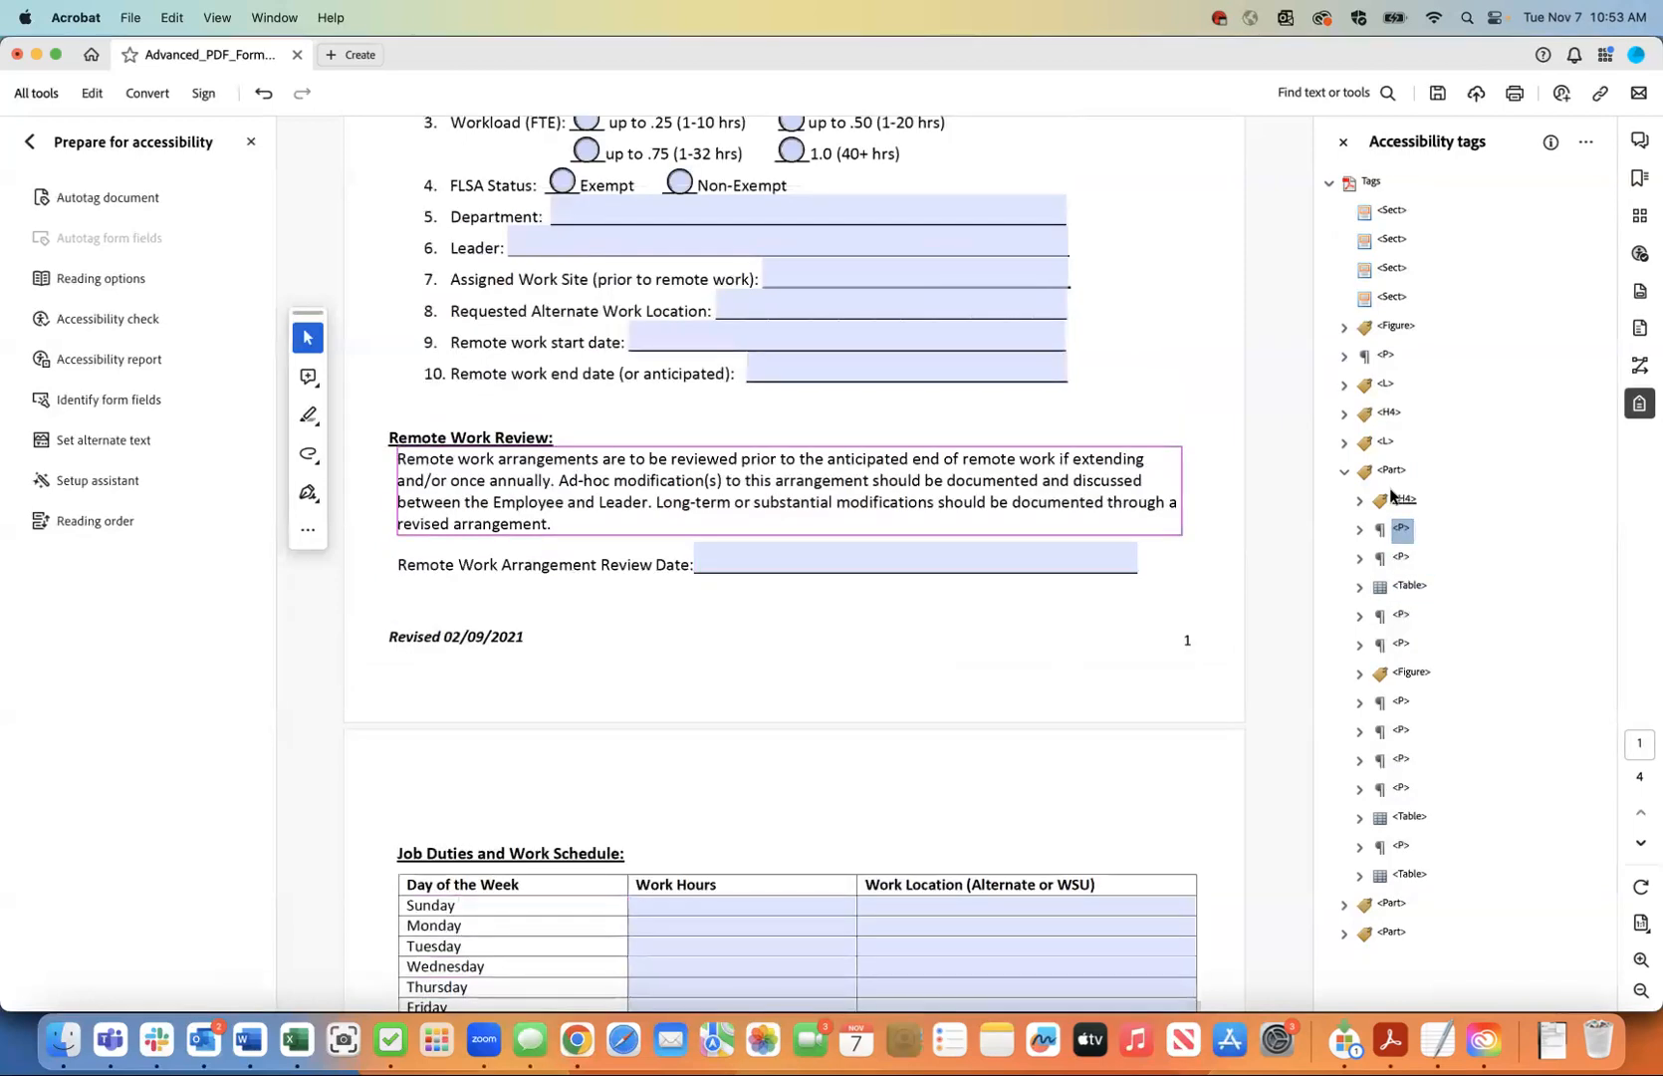
key(Down)
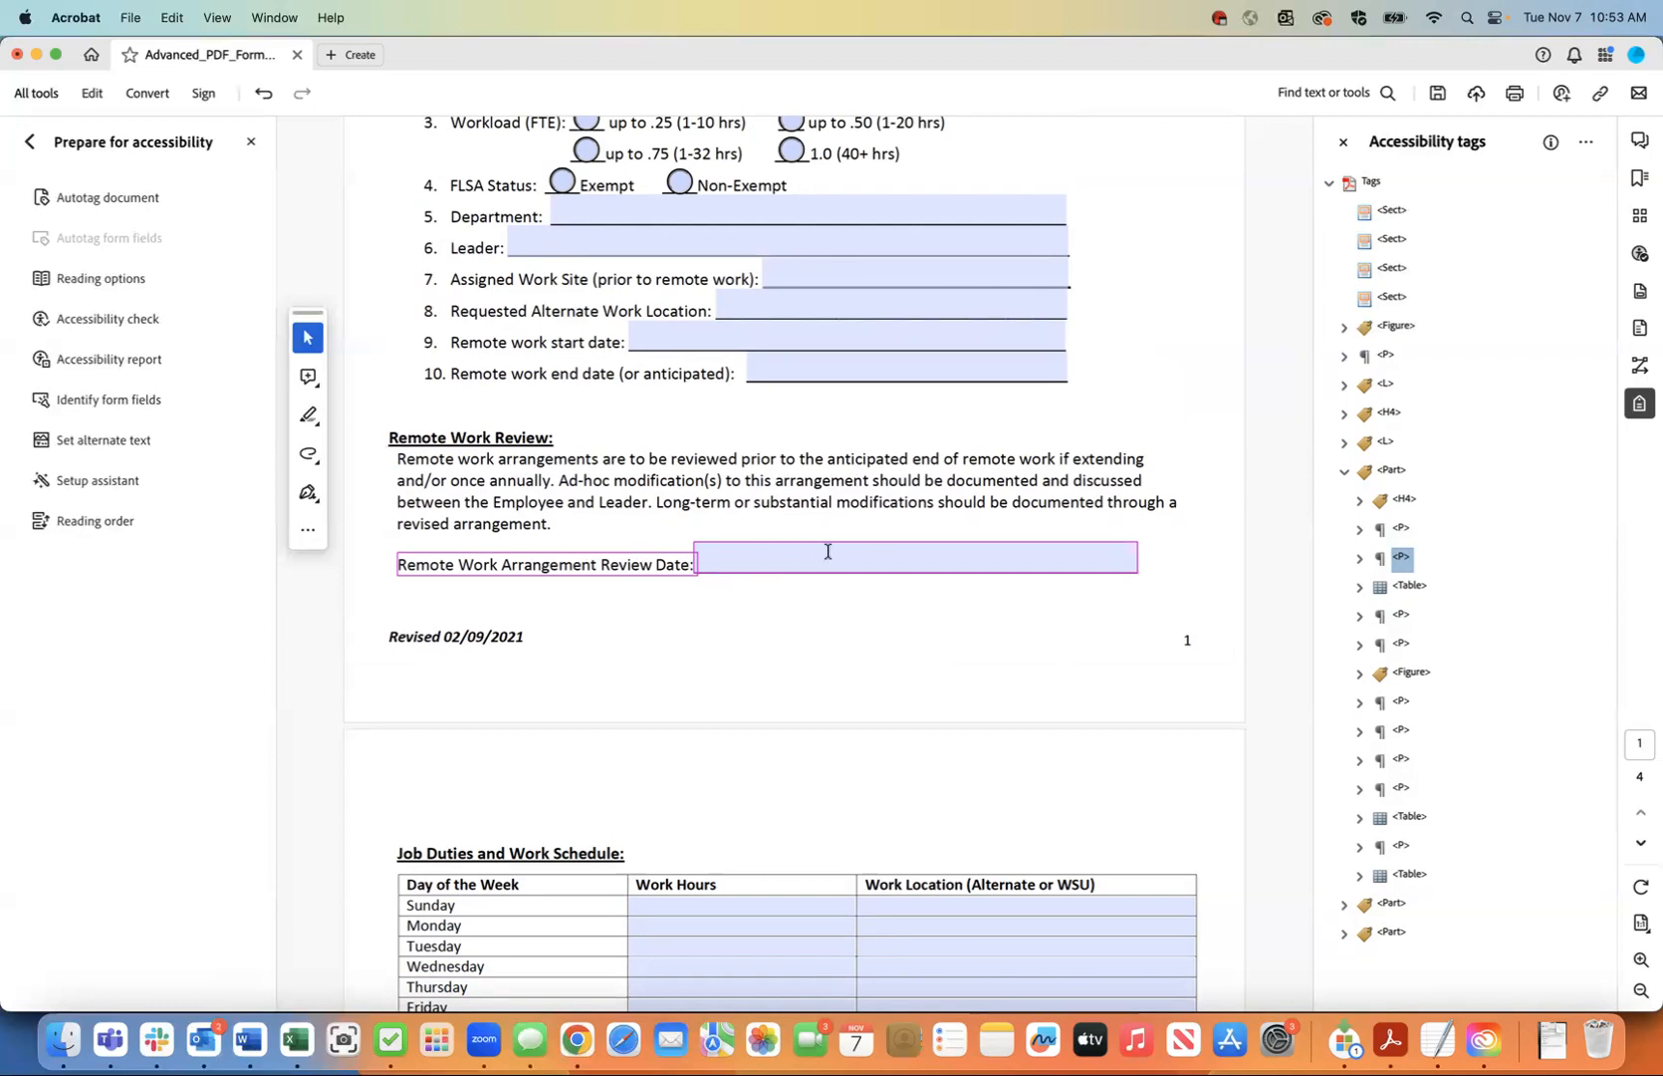
click(1410, 587)
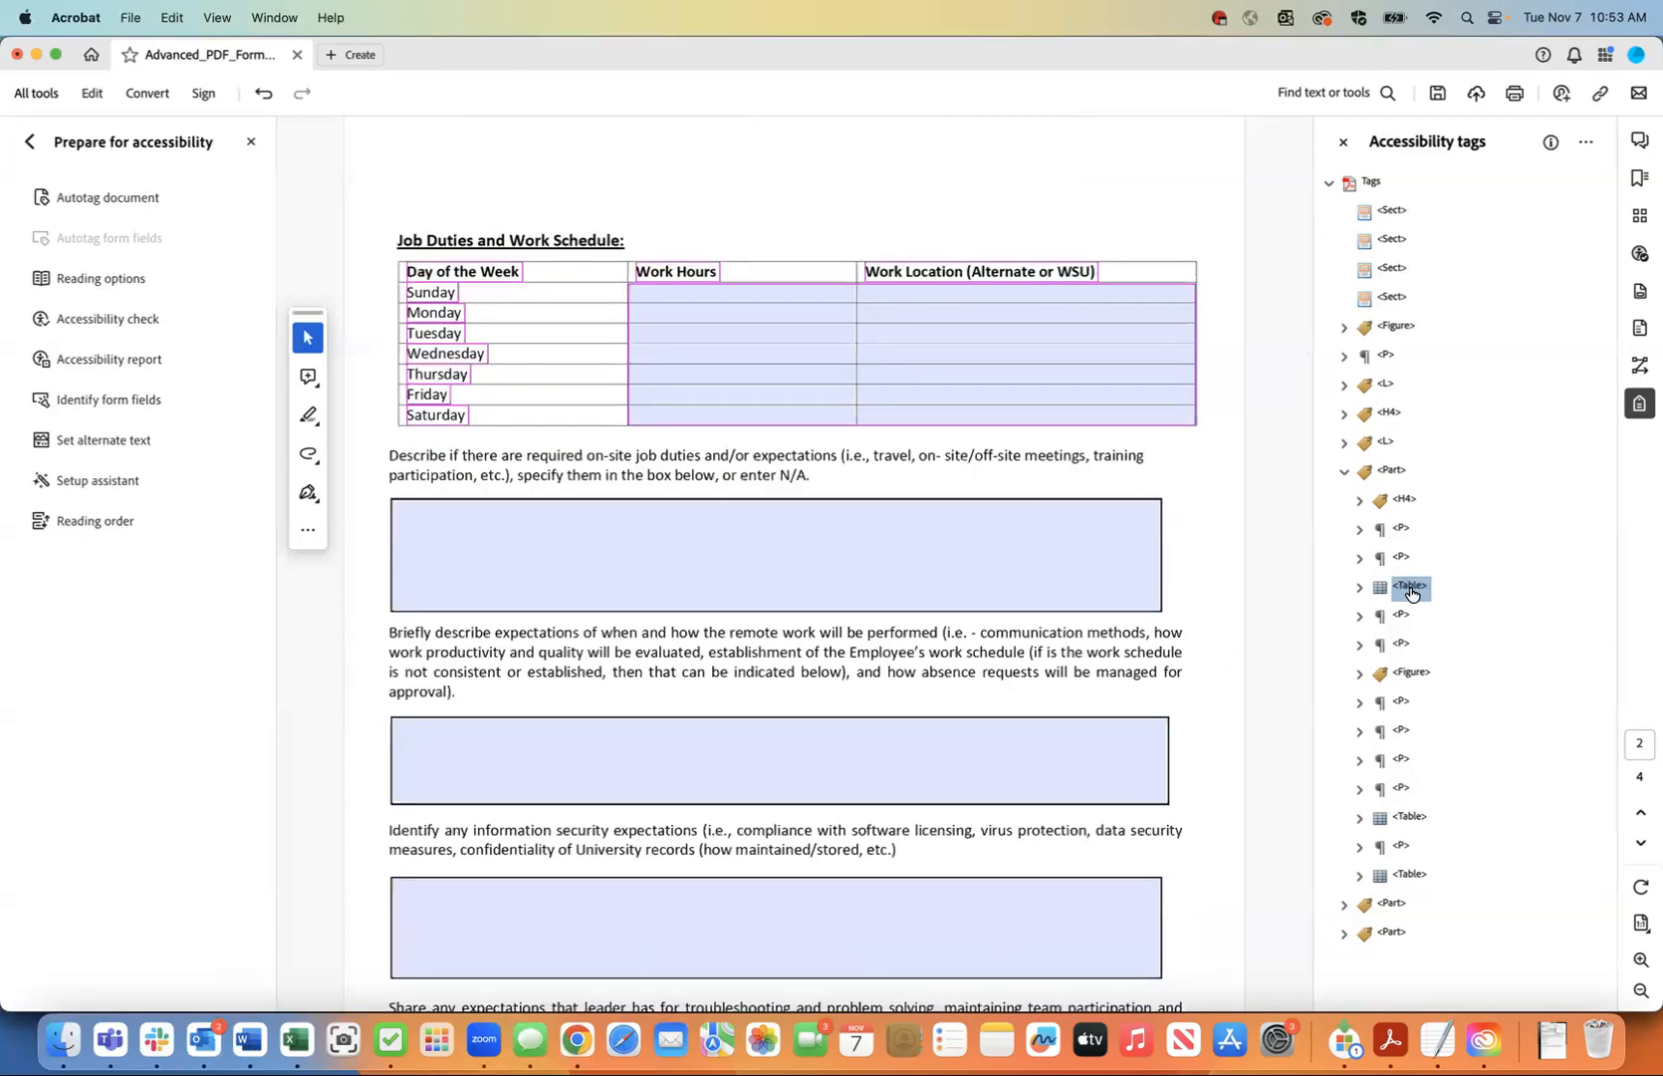
- Cut only the two P tags for the Remote Work Review paragraph and review date out of the Part
click(1401, 558)
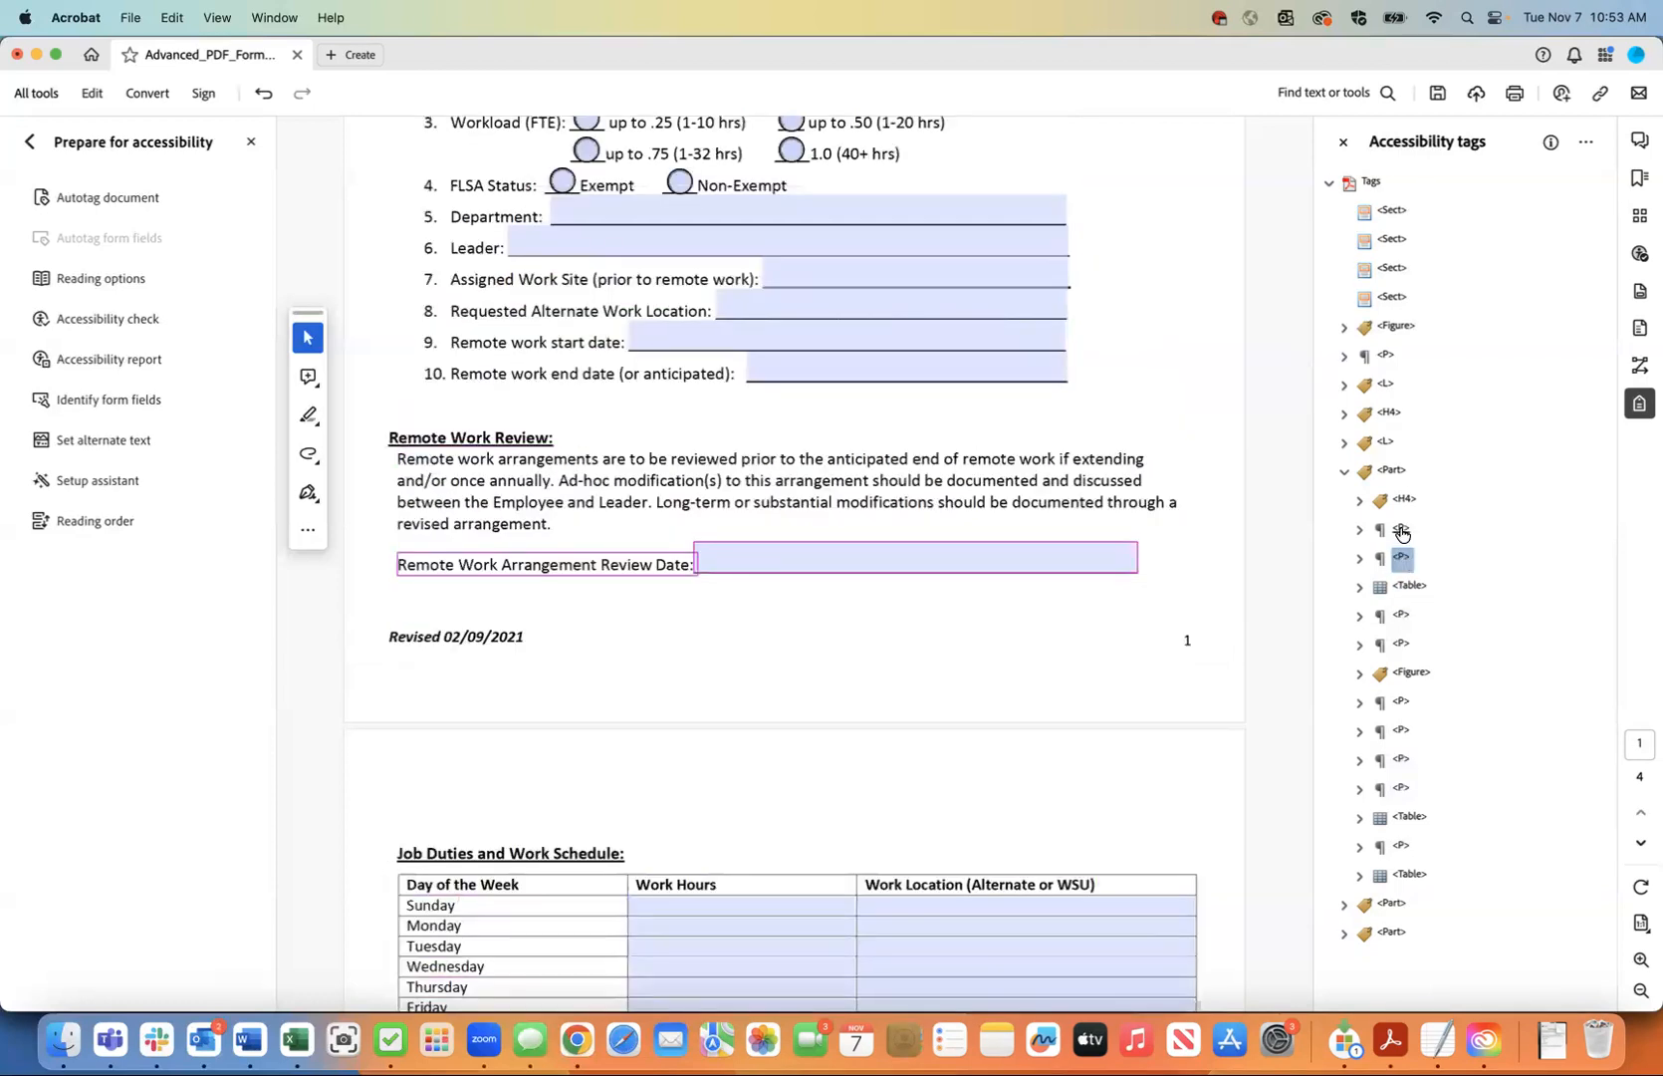
shift+click(1401, 530)
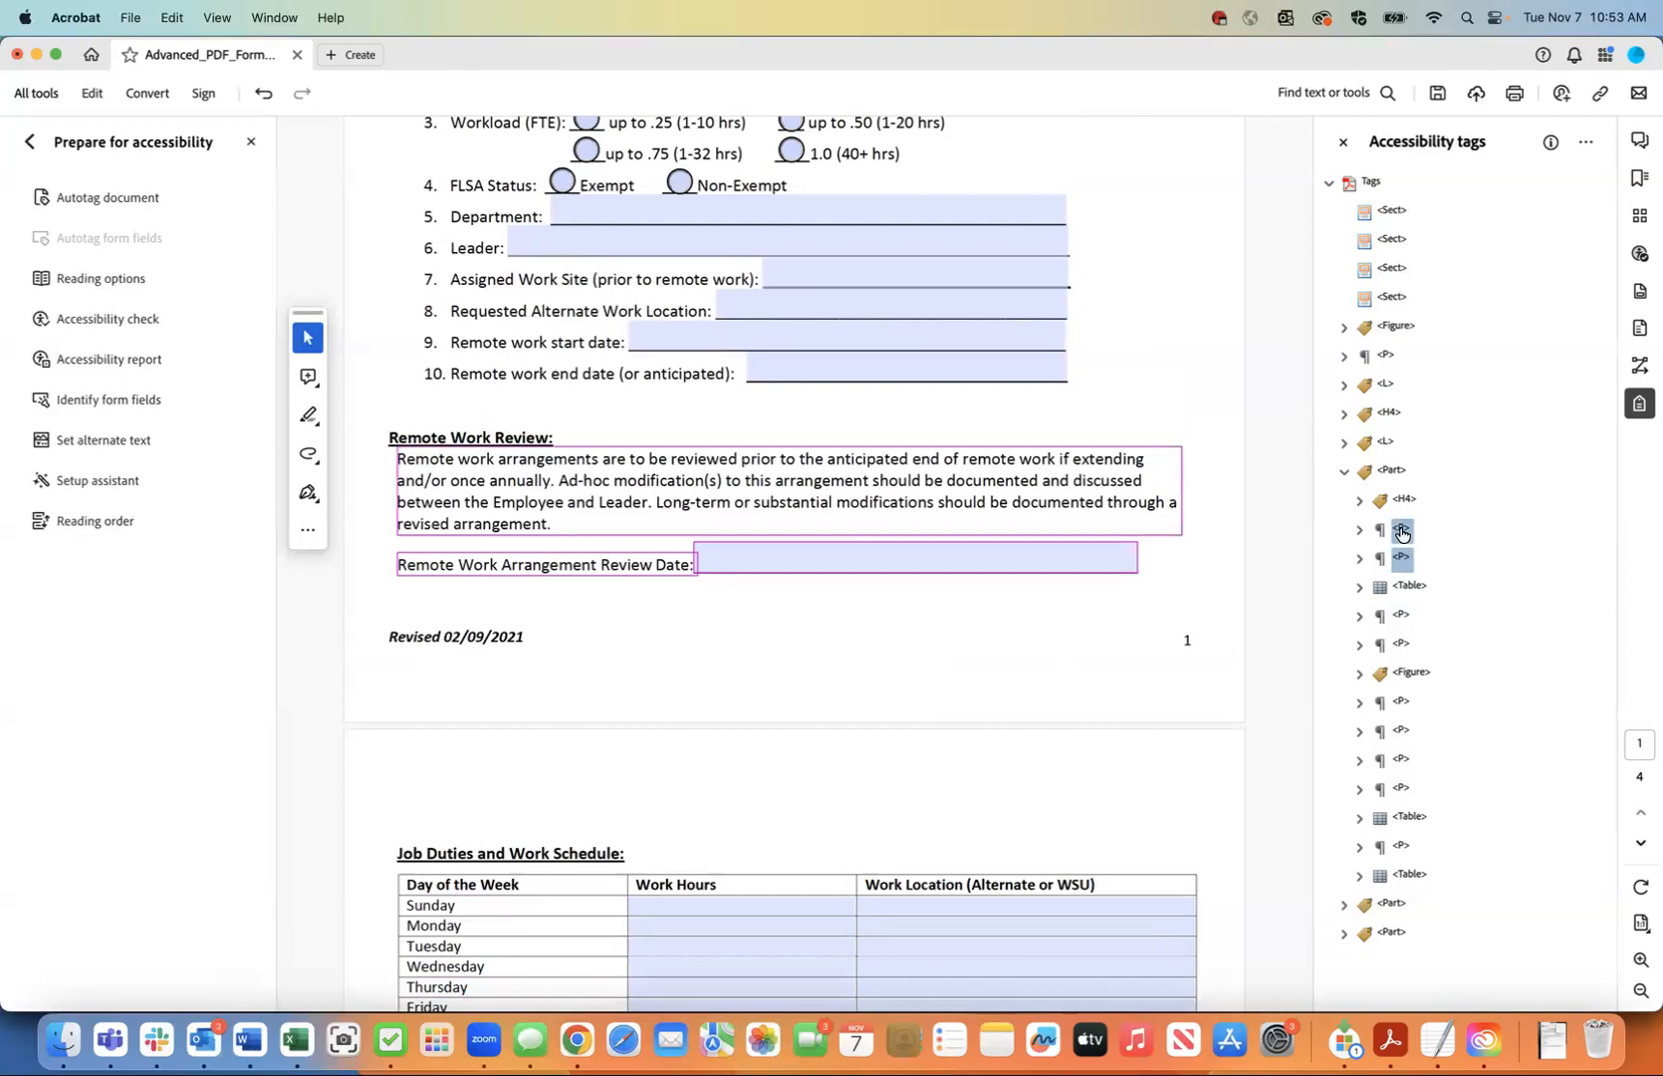
right_click(1401, 533)
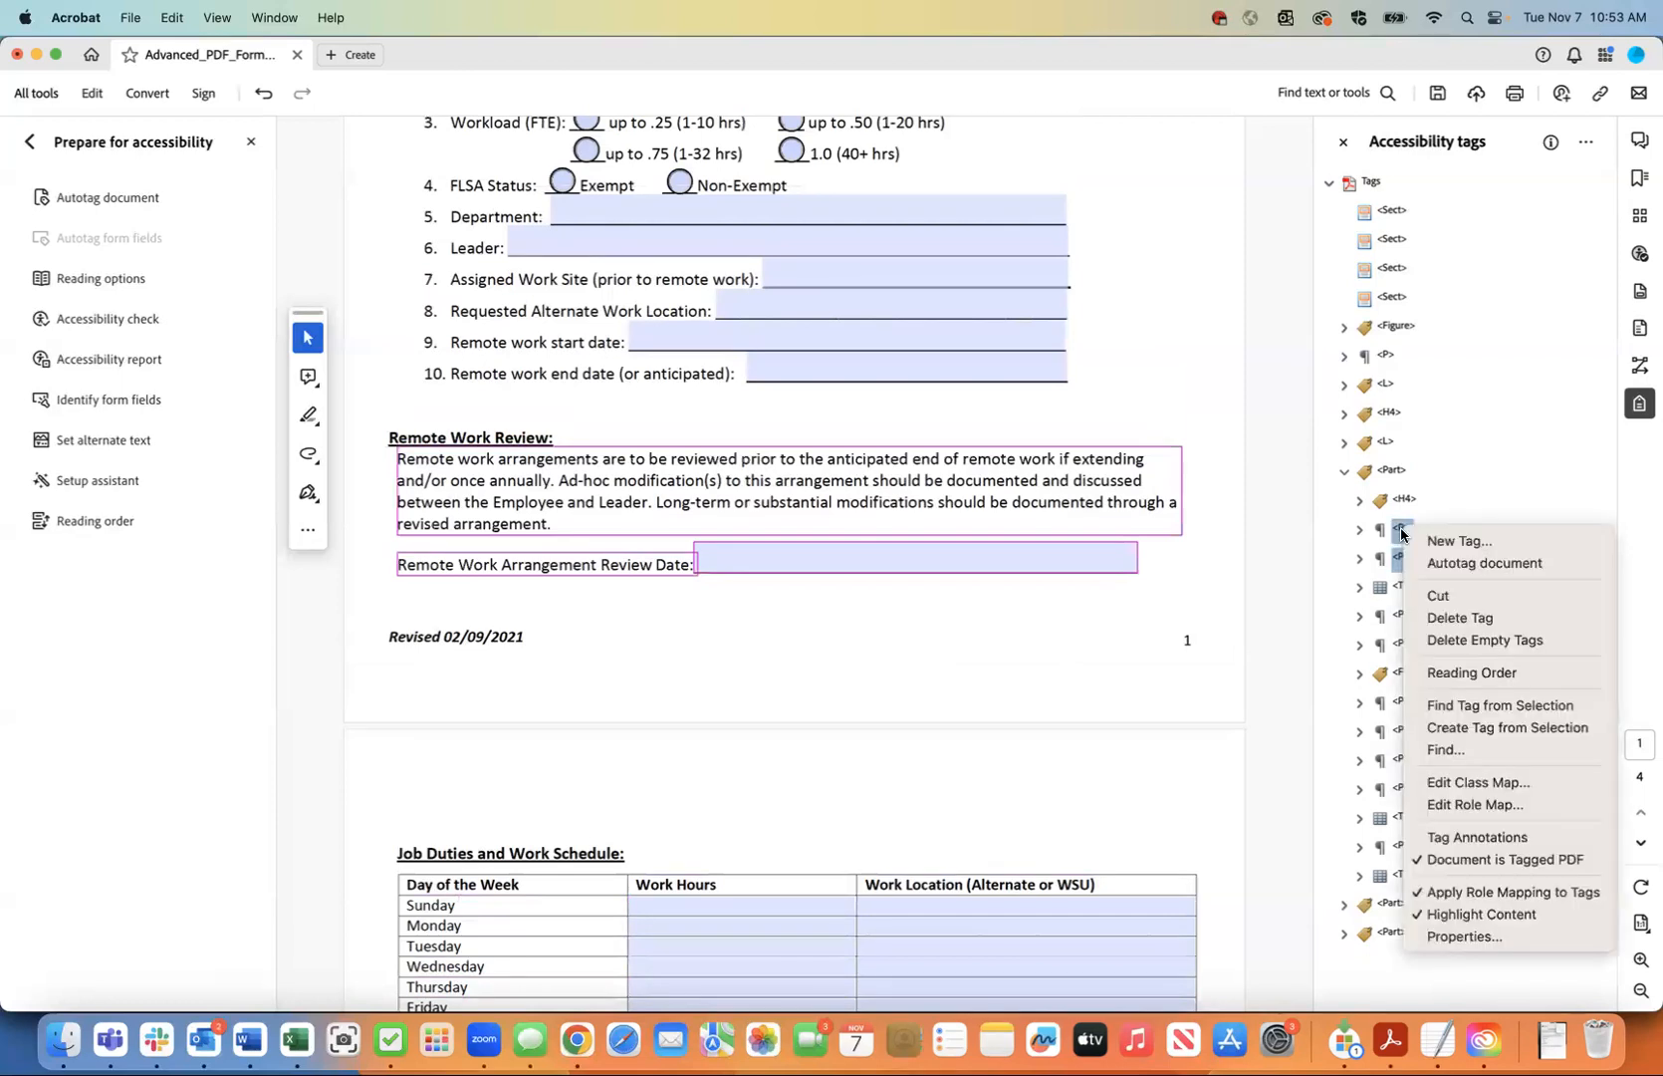
click(1427, 595)
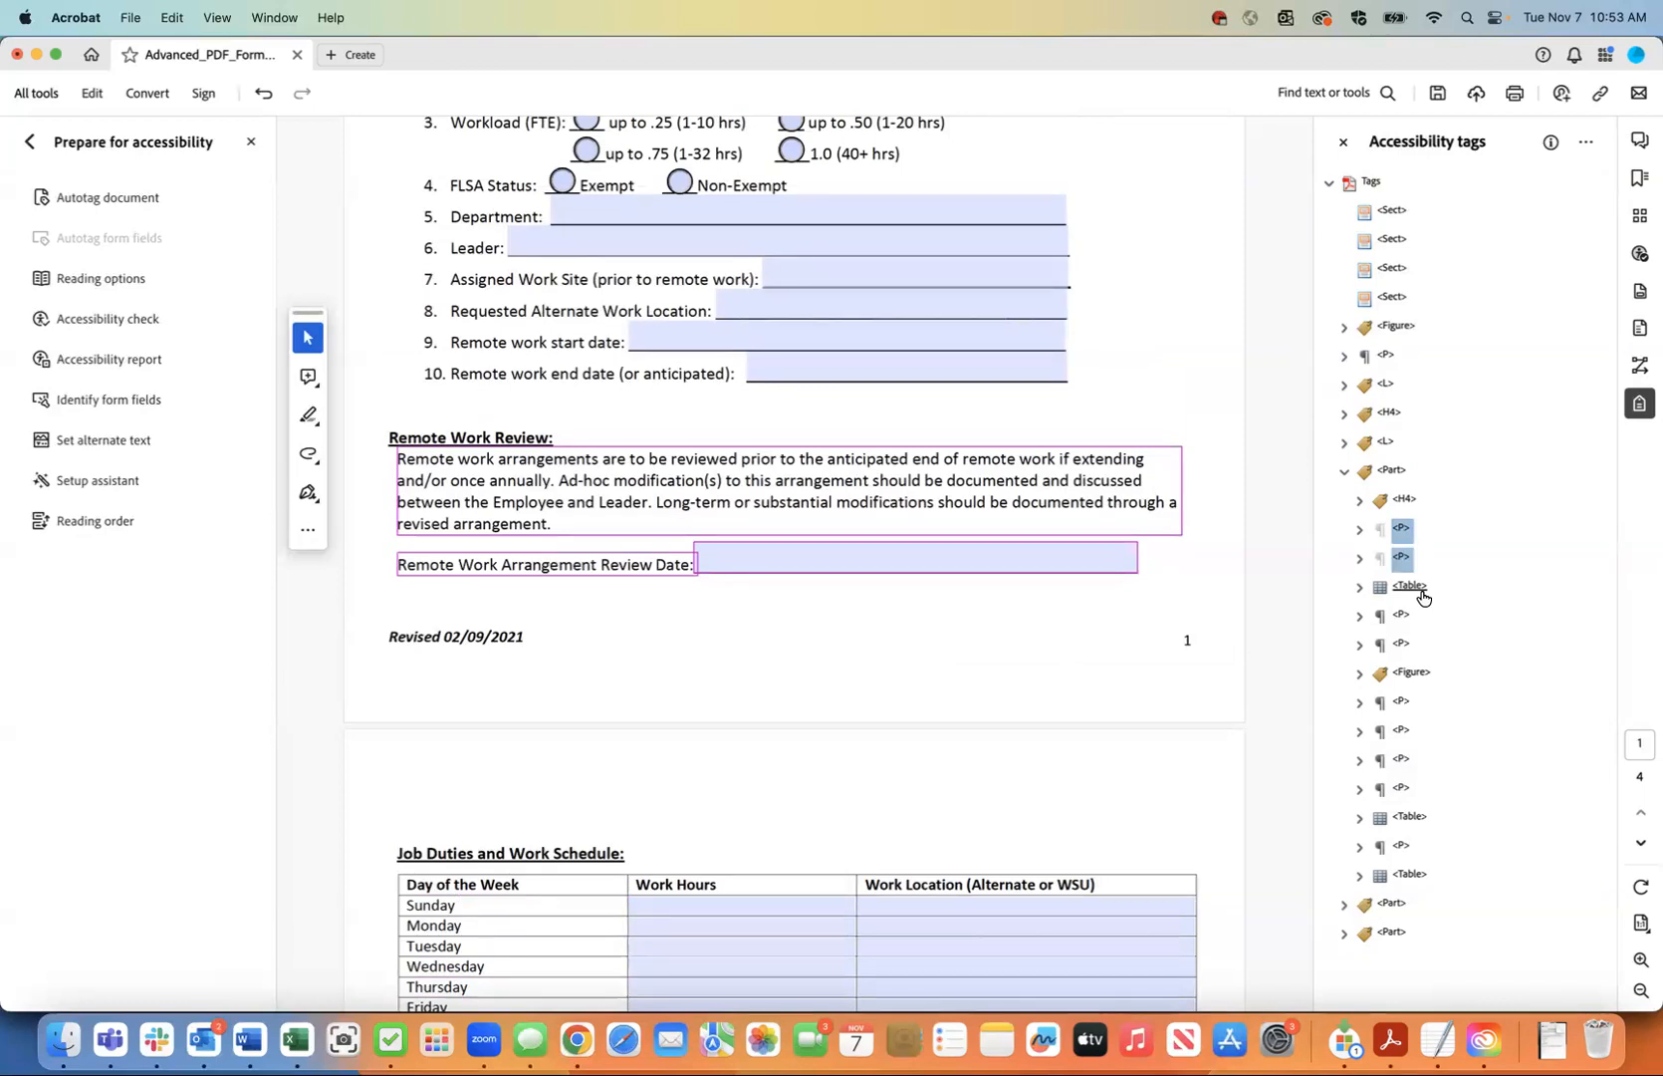
click(1384, 443)
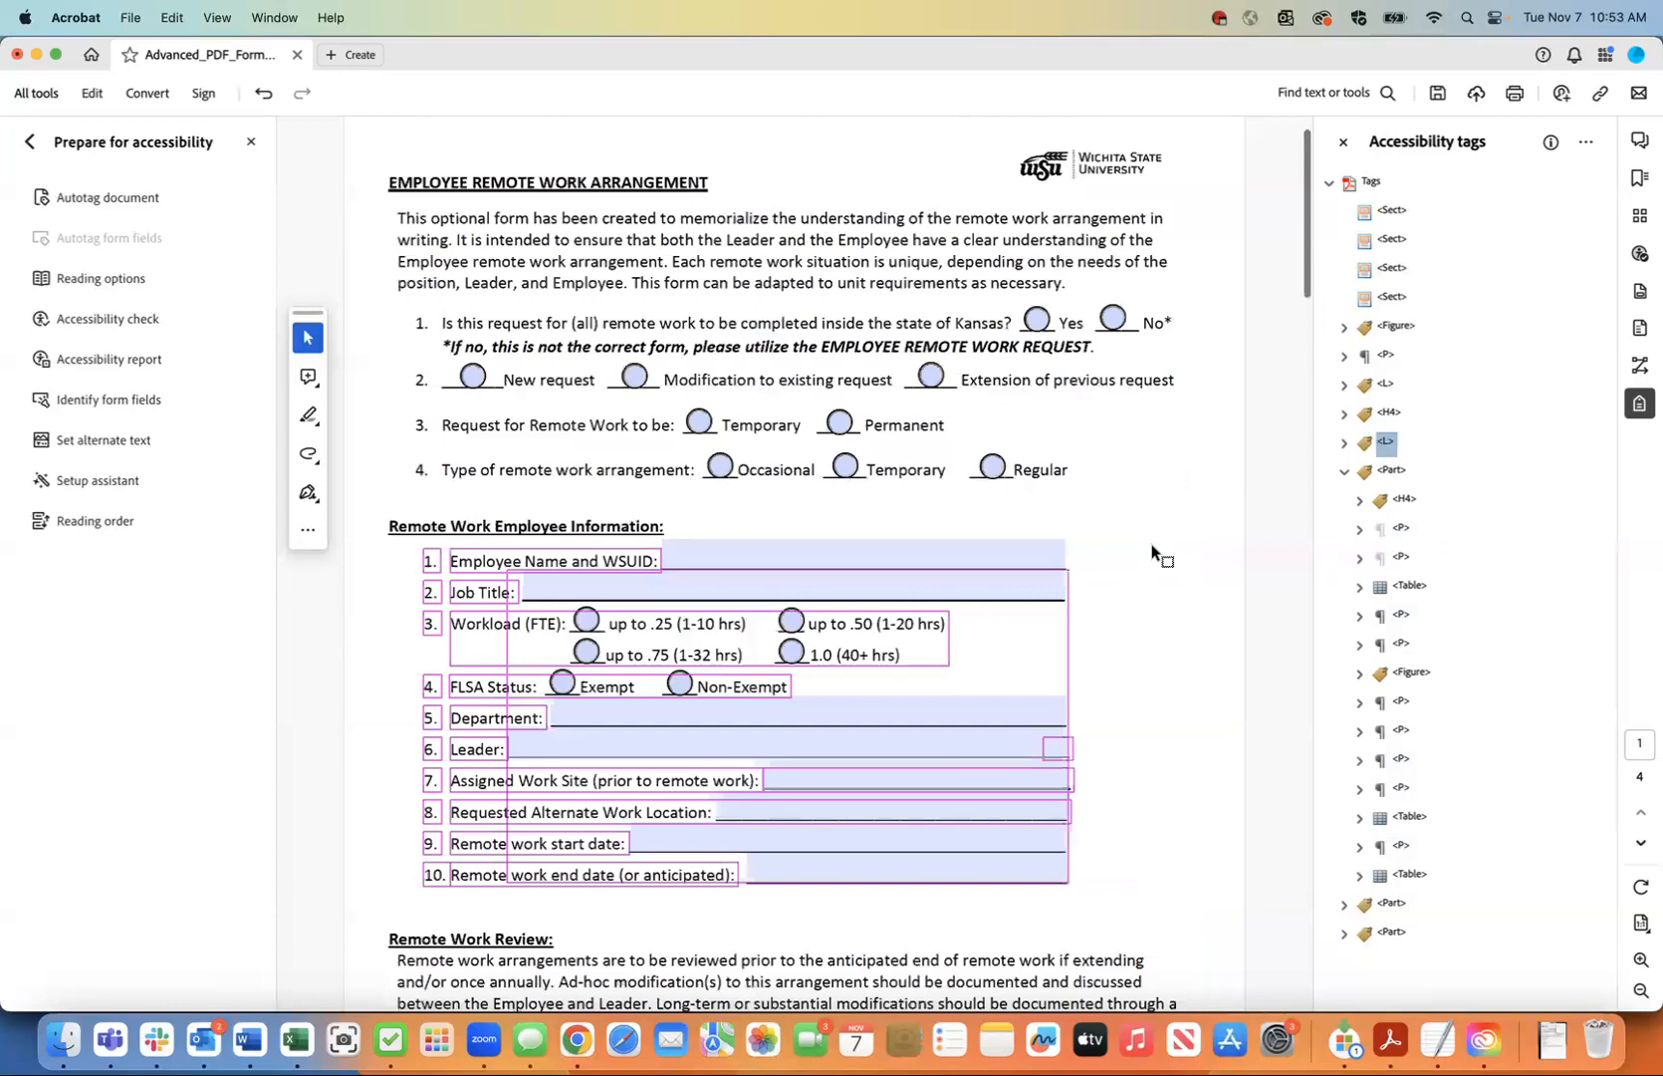
scroll(1155, 551, down, 3)
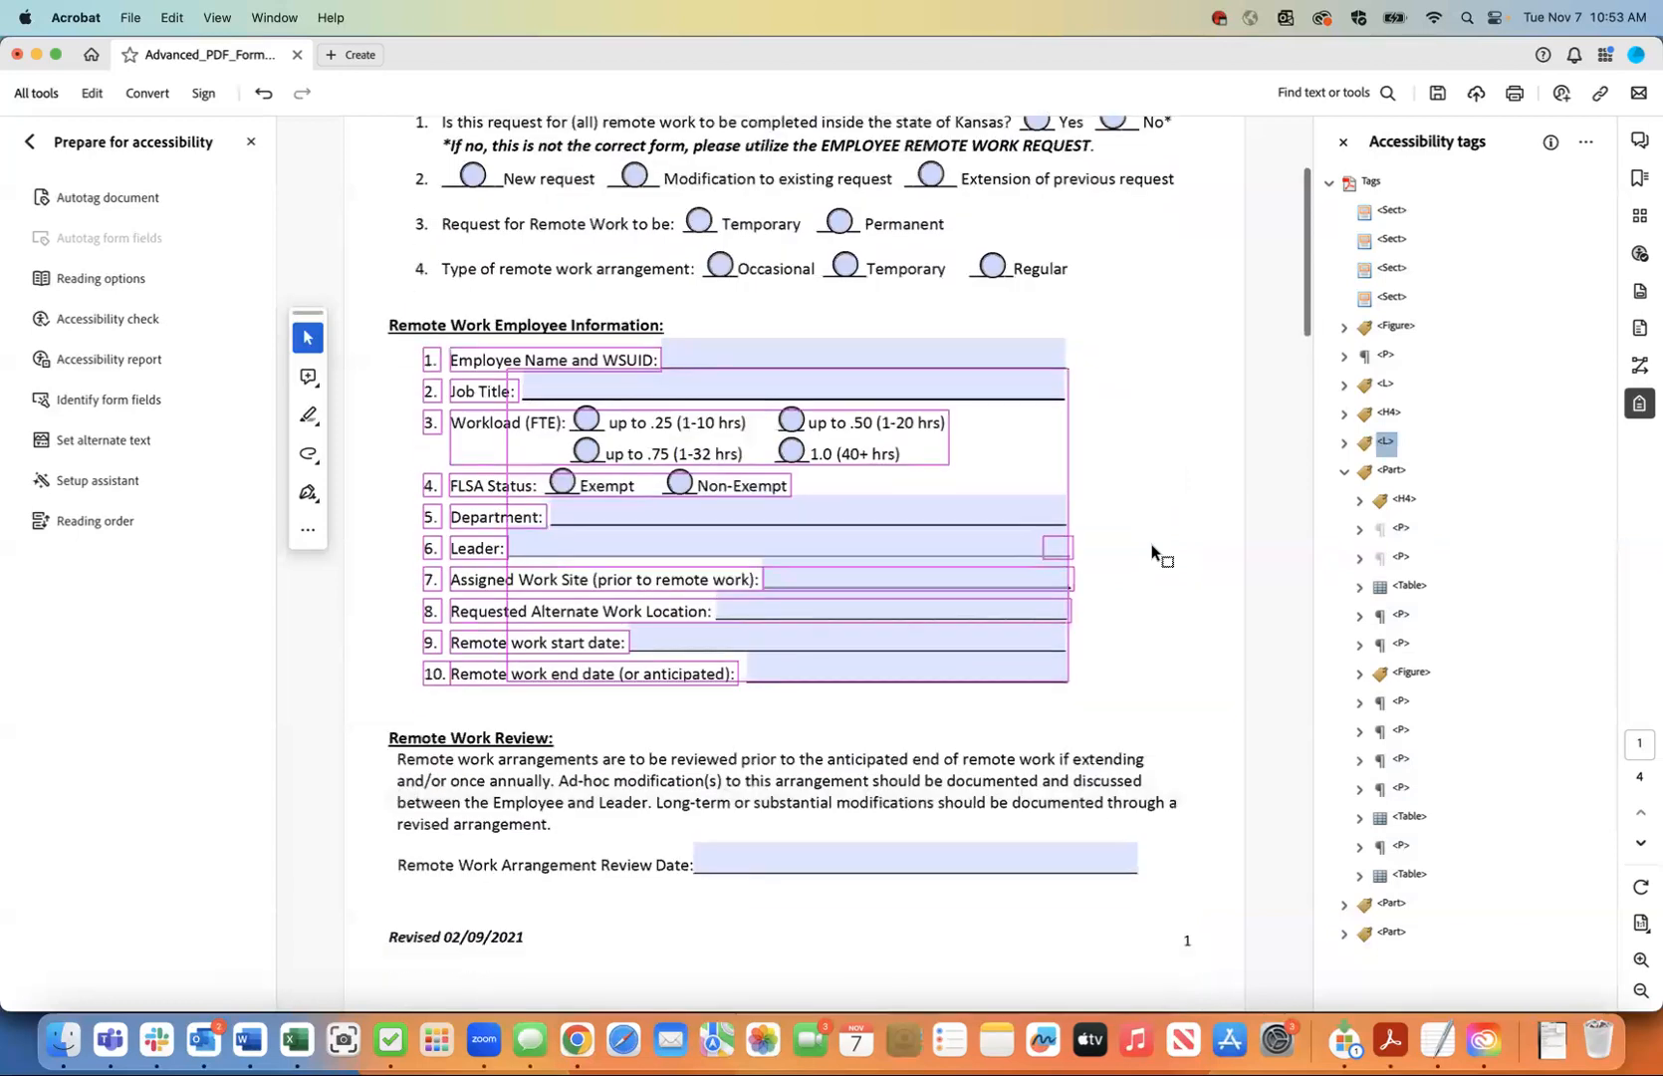
- Cut the Remote Work Review H4 and its two P tags out of the Part and paste them after the second top-level L tag
click(1404, 501)
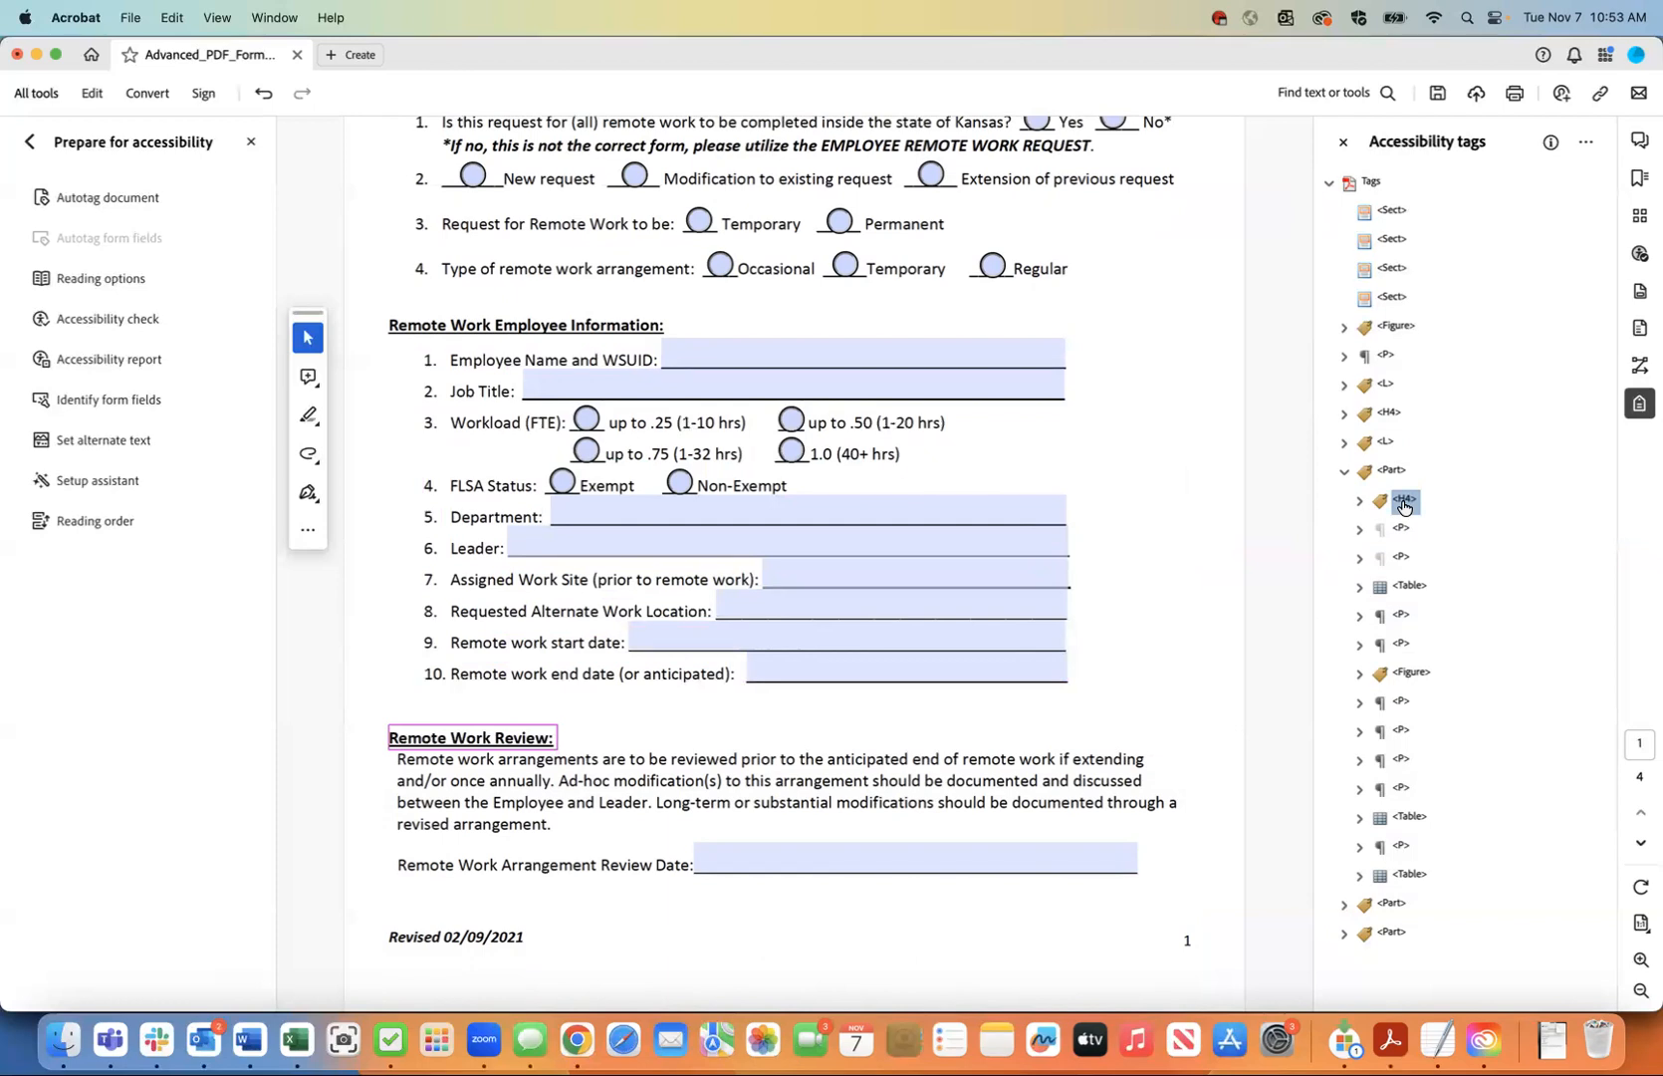
click(1399, 538)
click(1401, 557)
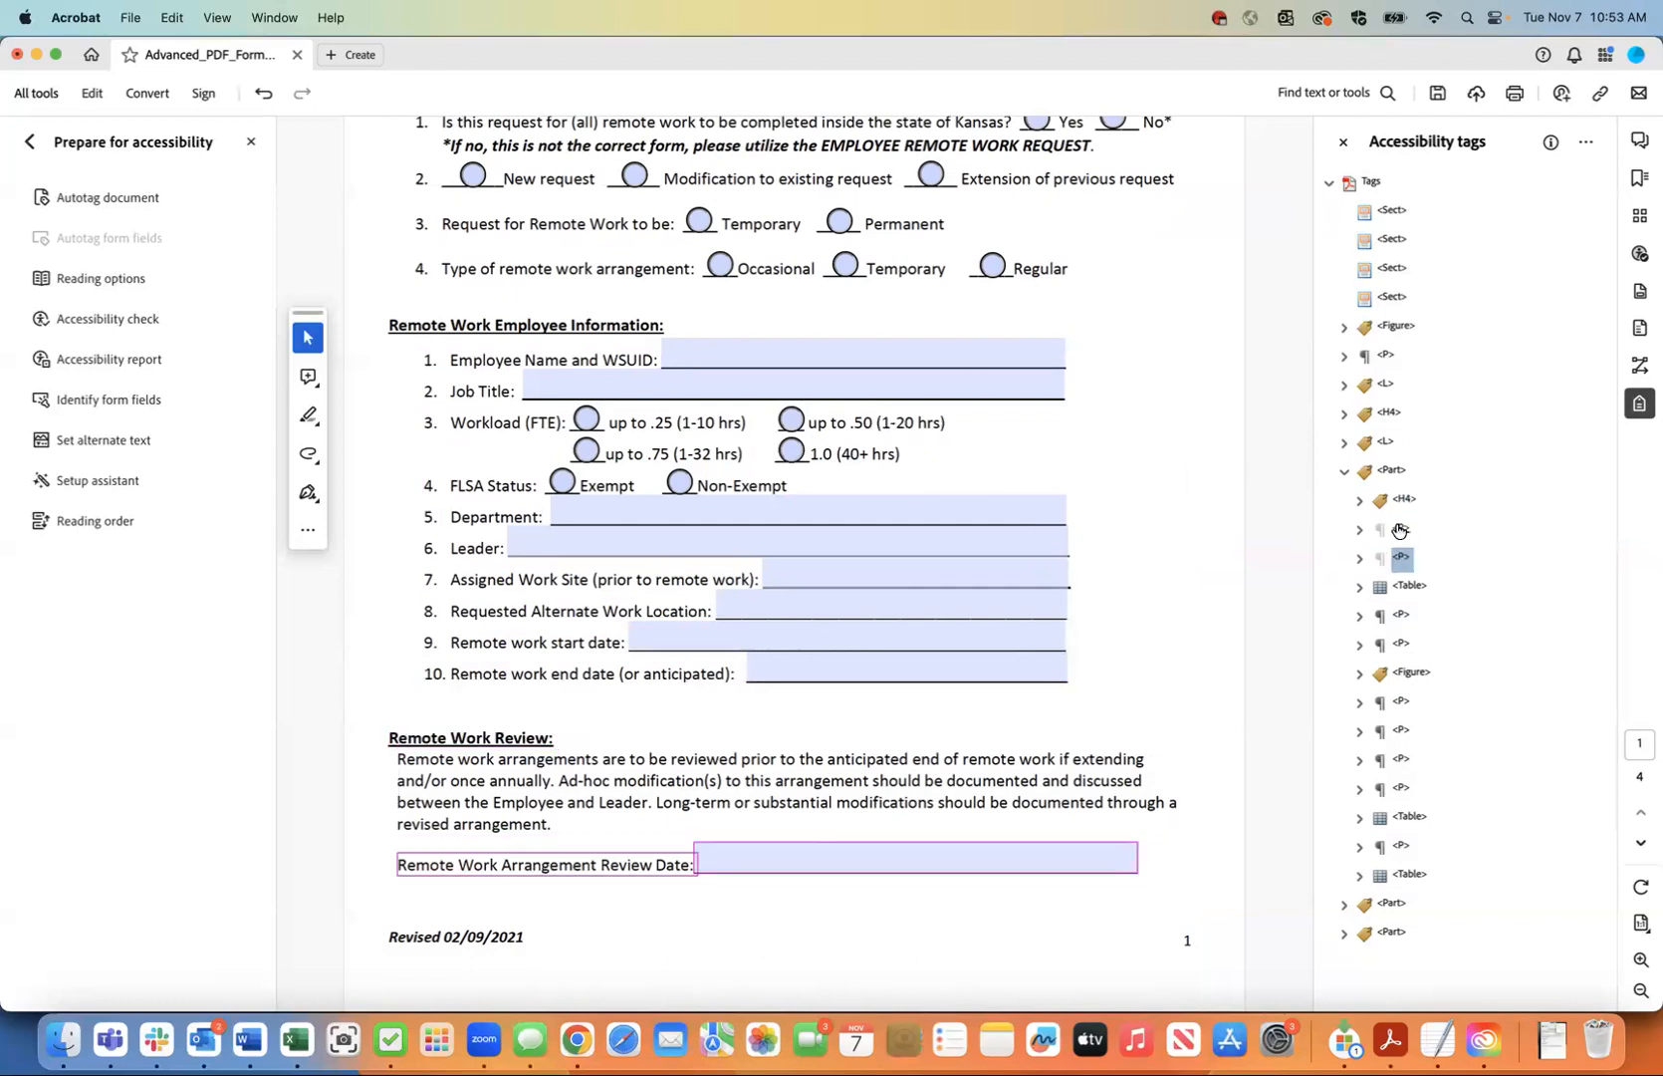
shift+click(1403, 503)
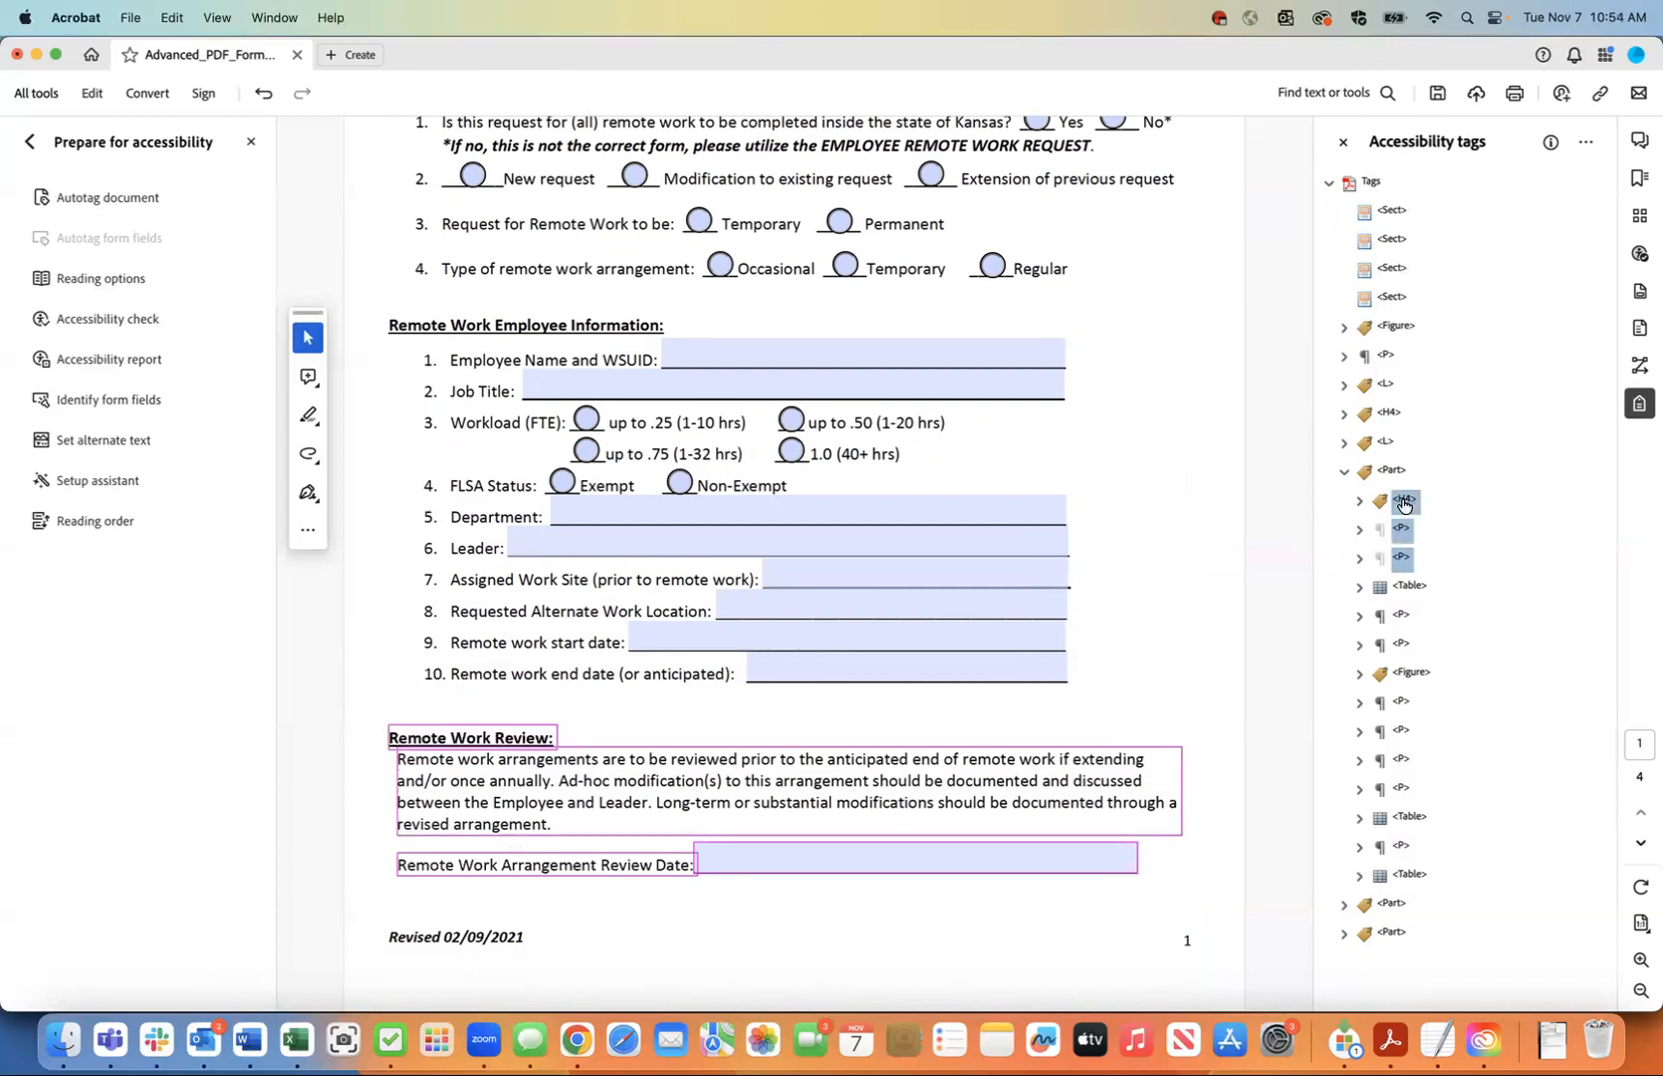
right_click(1403, 505)
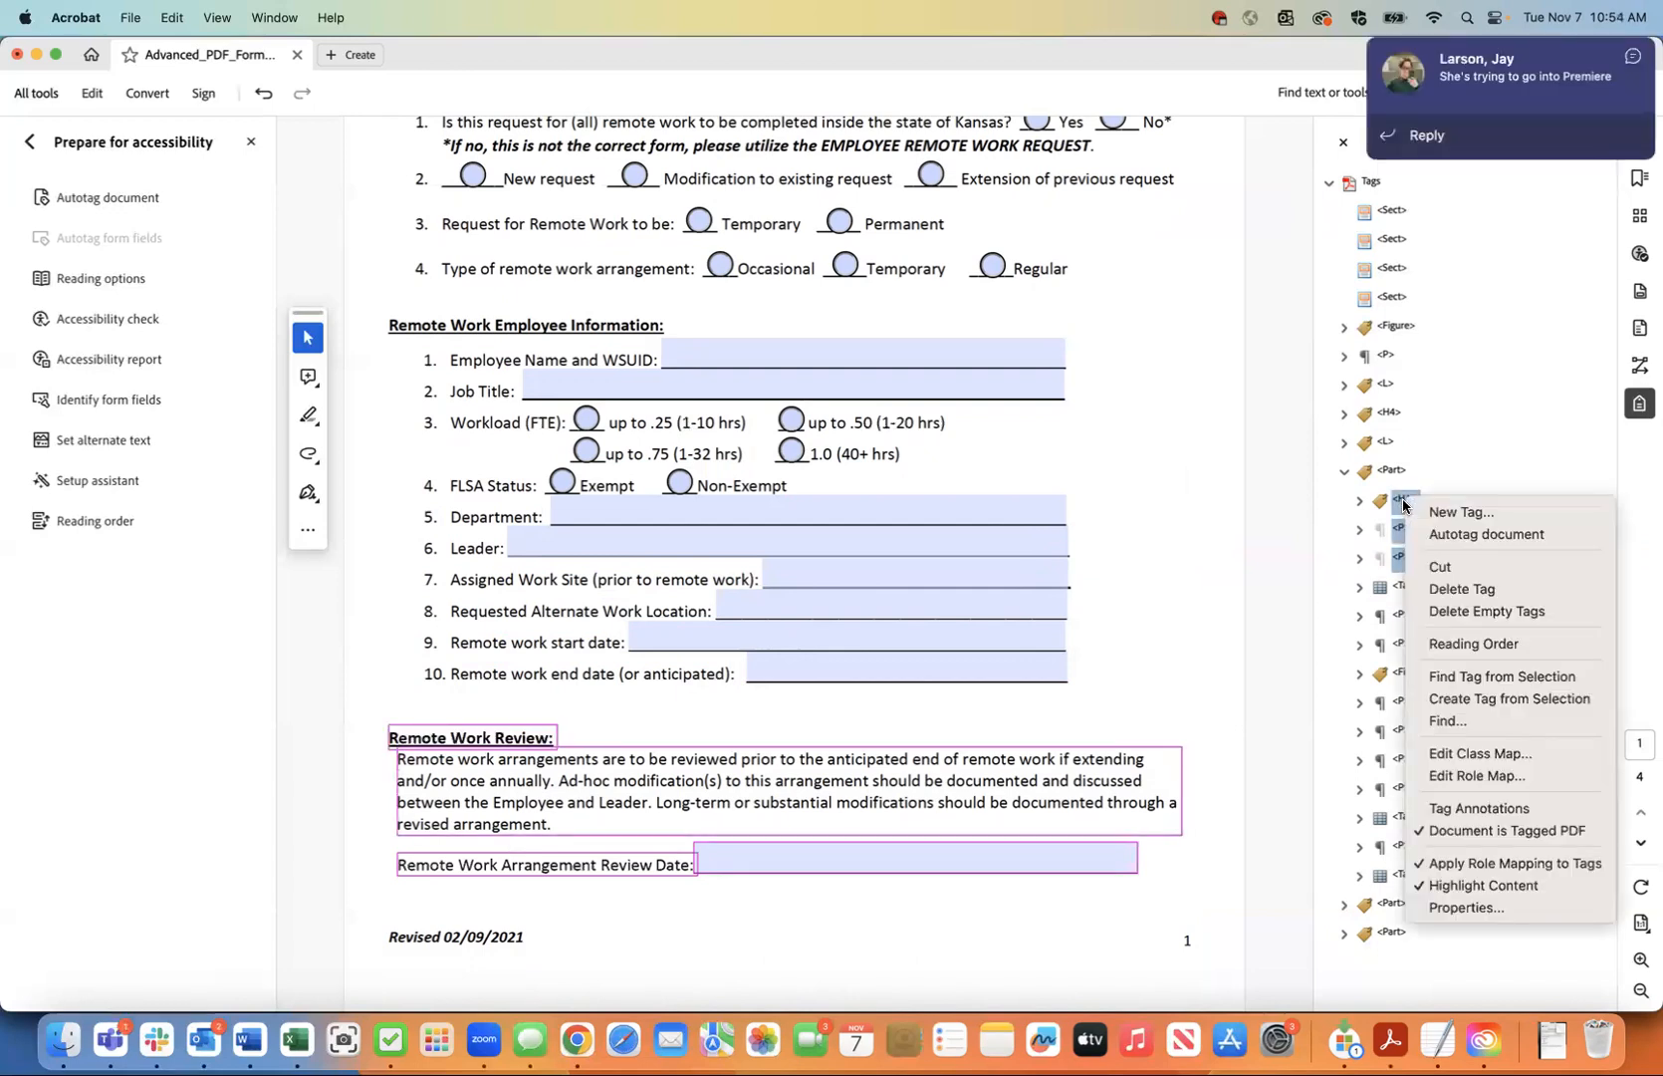
click(1440, 566)
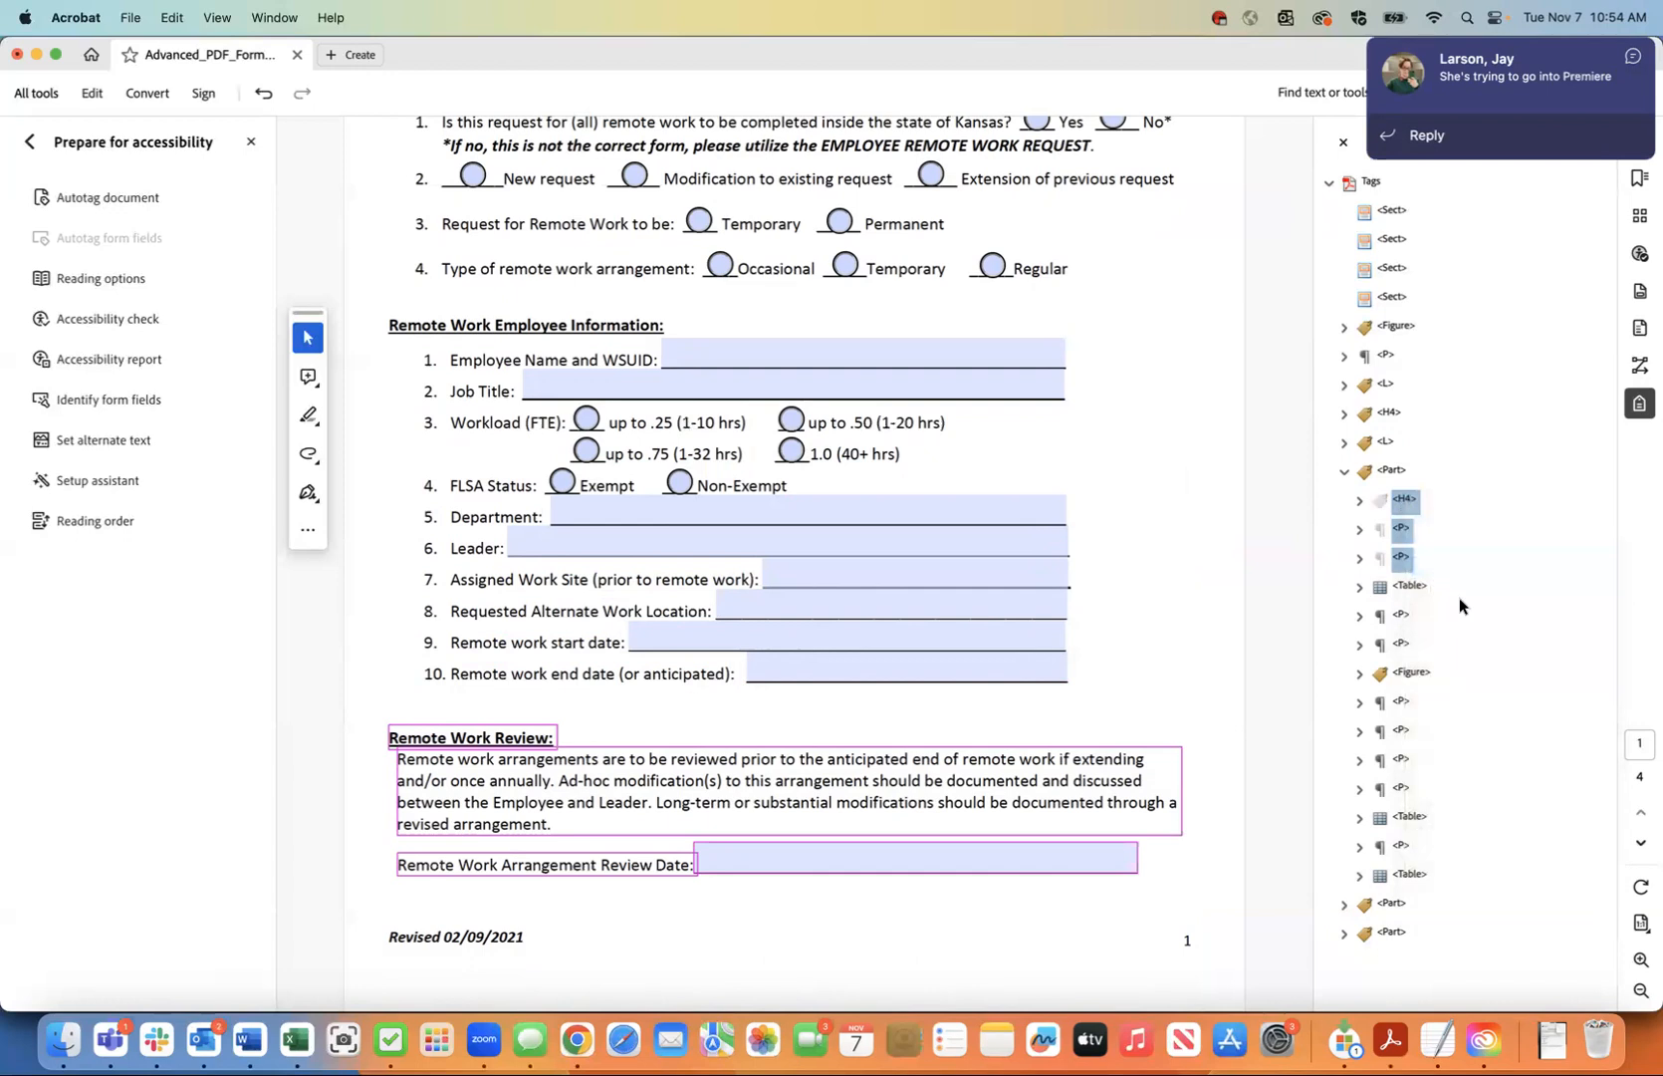
click(1383, 444)
right_click(1382, 446)
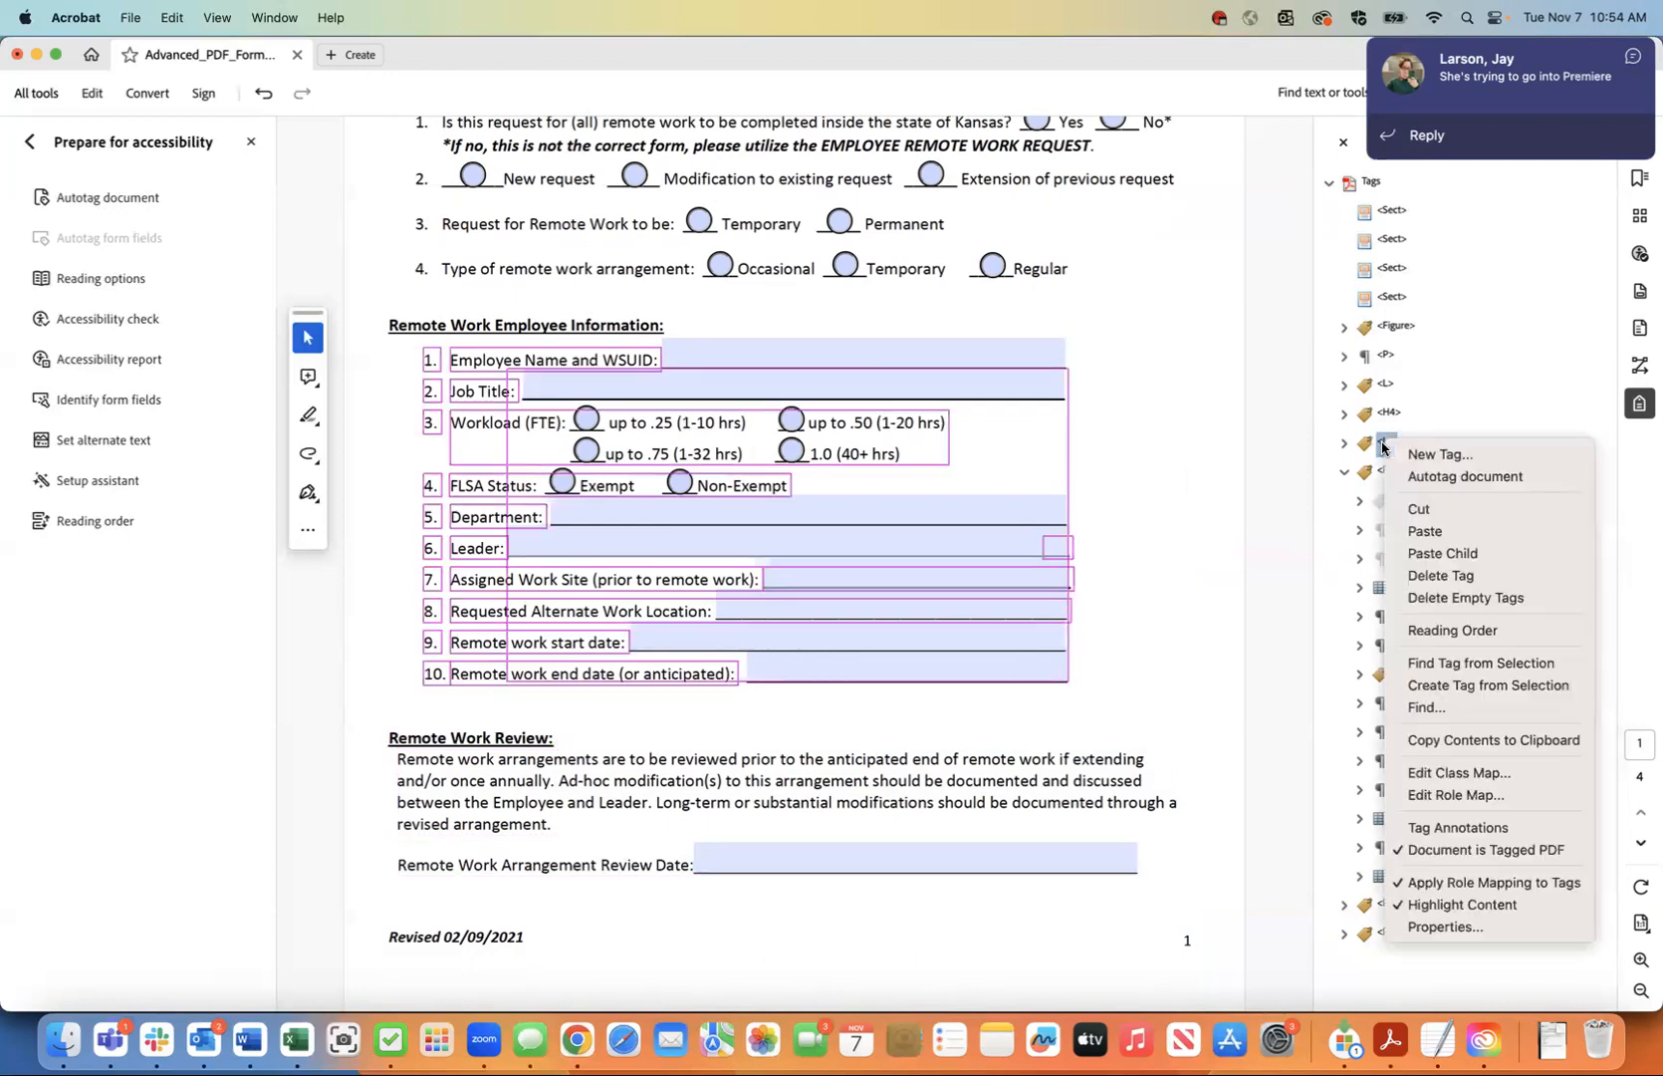
click(1422, 538)
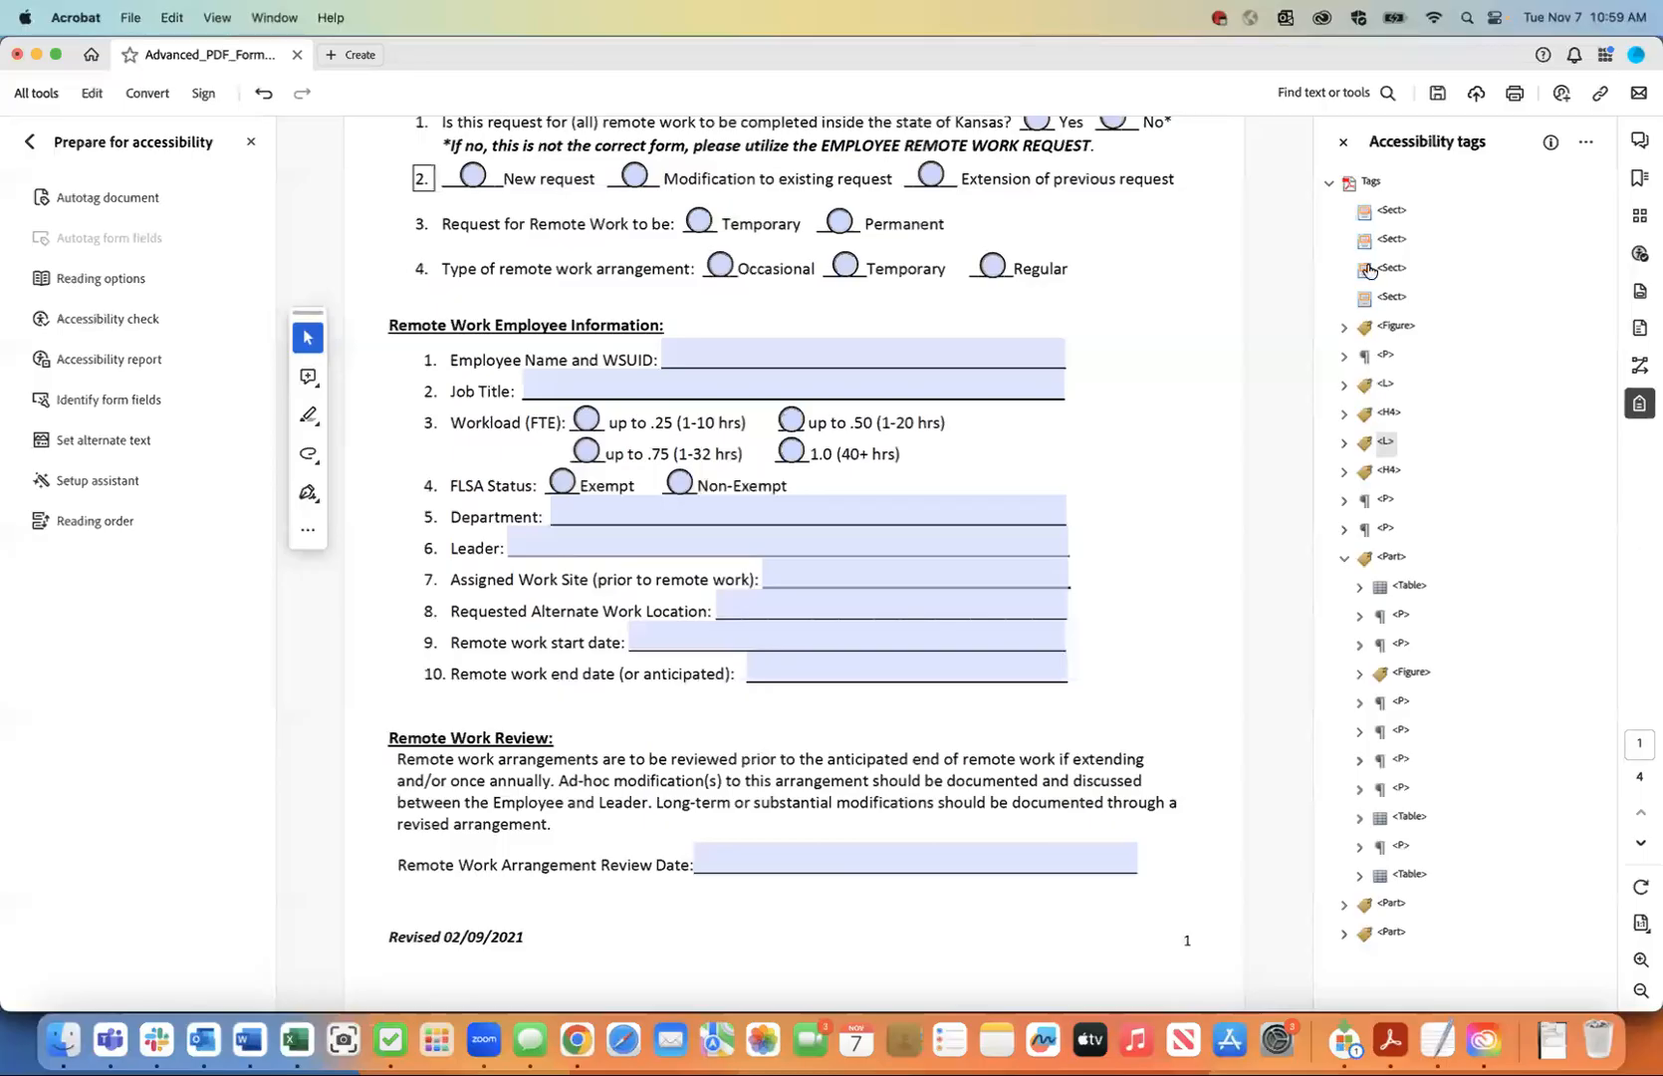
- Check in order which page 1 content the top-level tags mark, from the Figure tag to the last P tag before the Part
click(1385, 360)
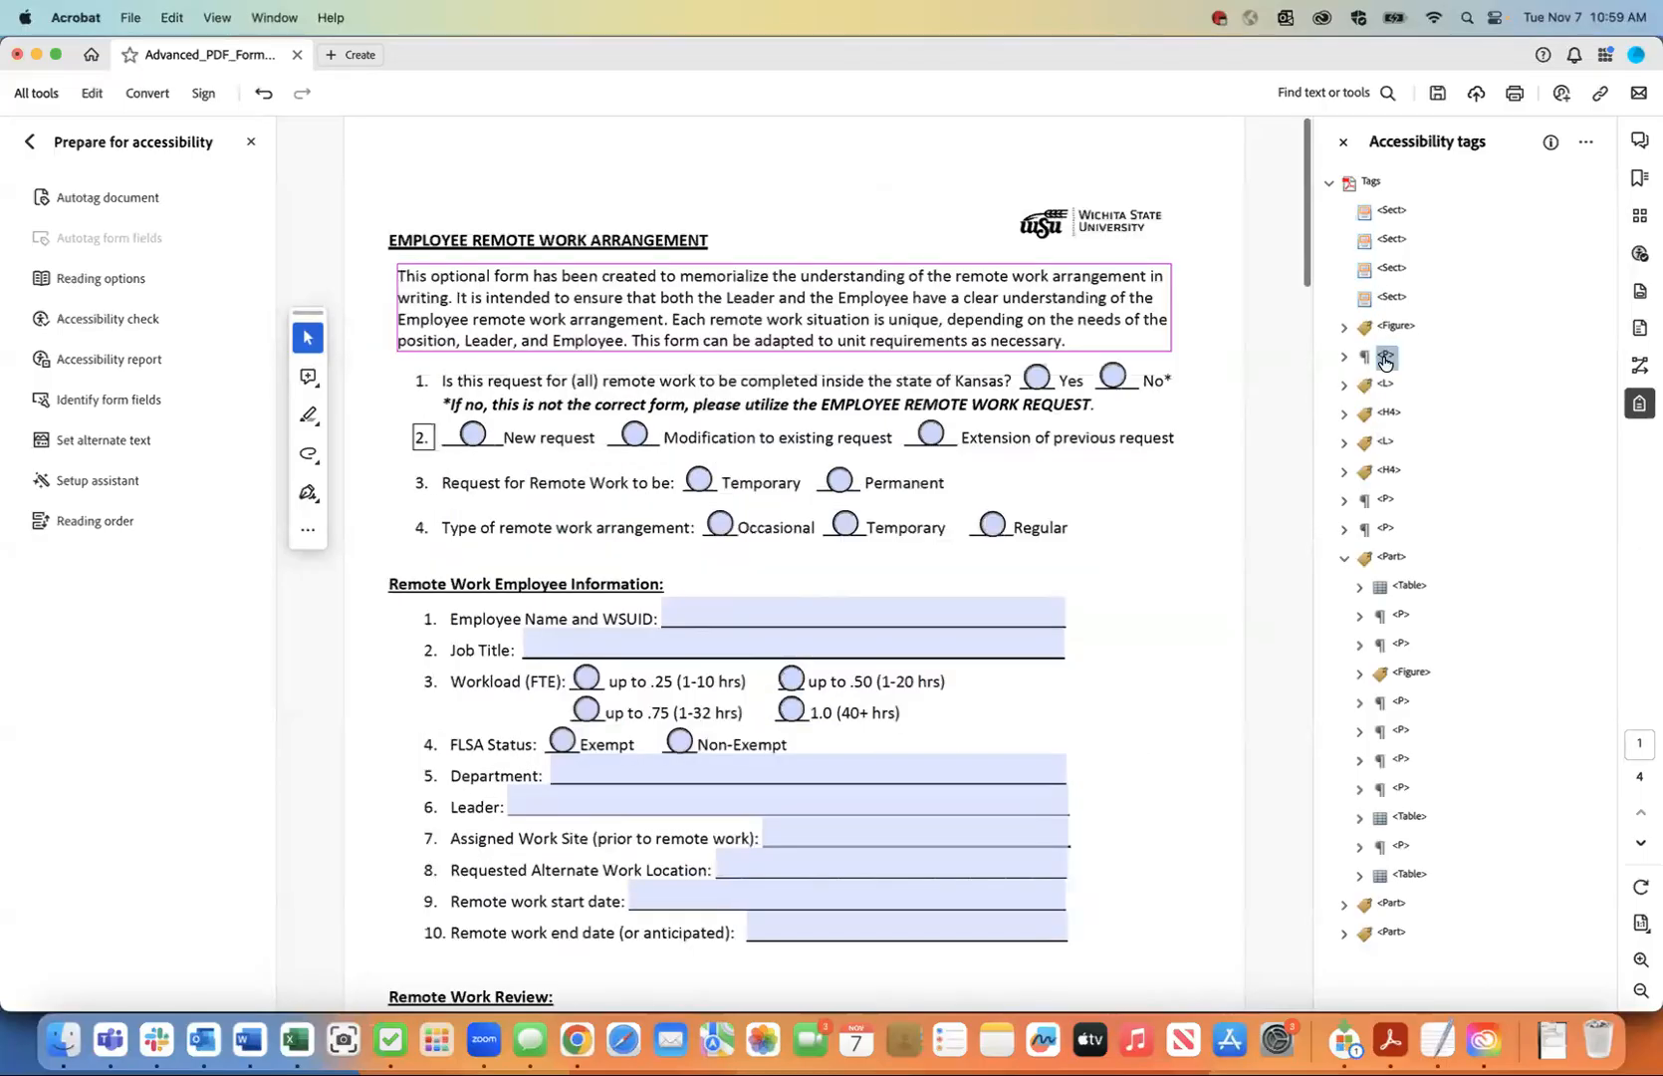
key(Down)
key(Up)
key(Up)
key(Down)
key(Down)
key(Up)
key(Up)
key(Down)
key(Down)
key(Up)
key(Up)
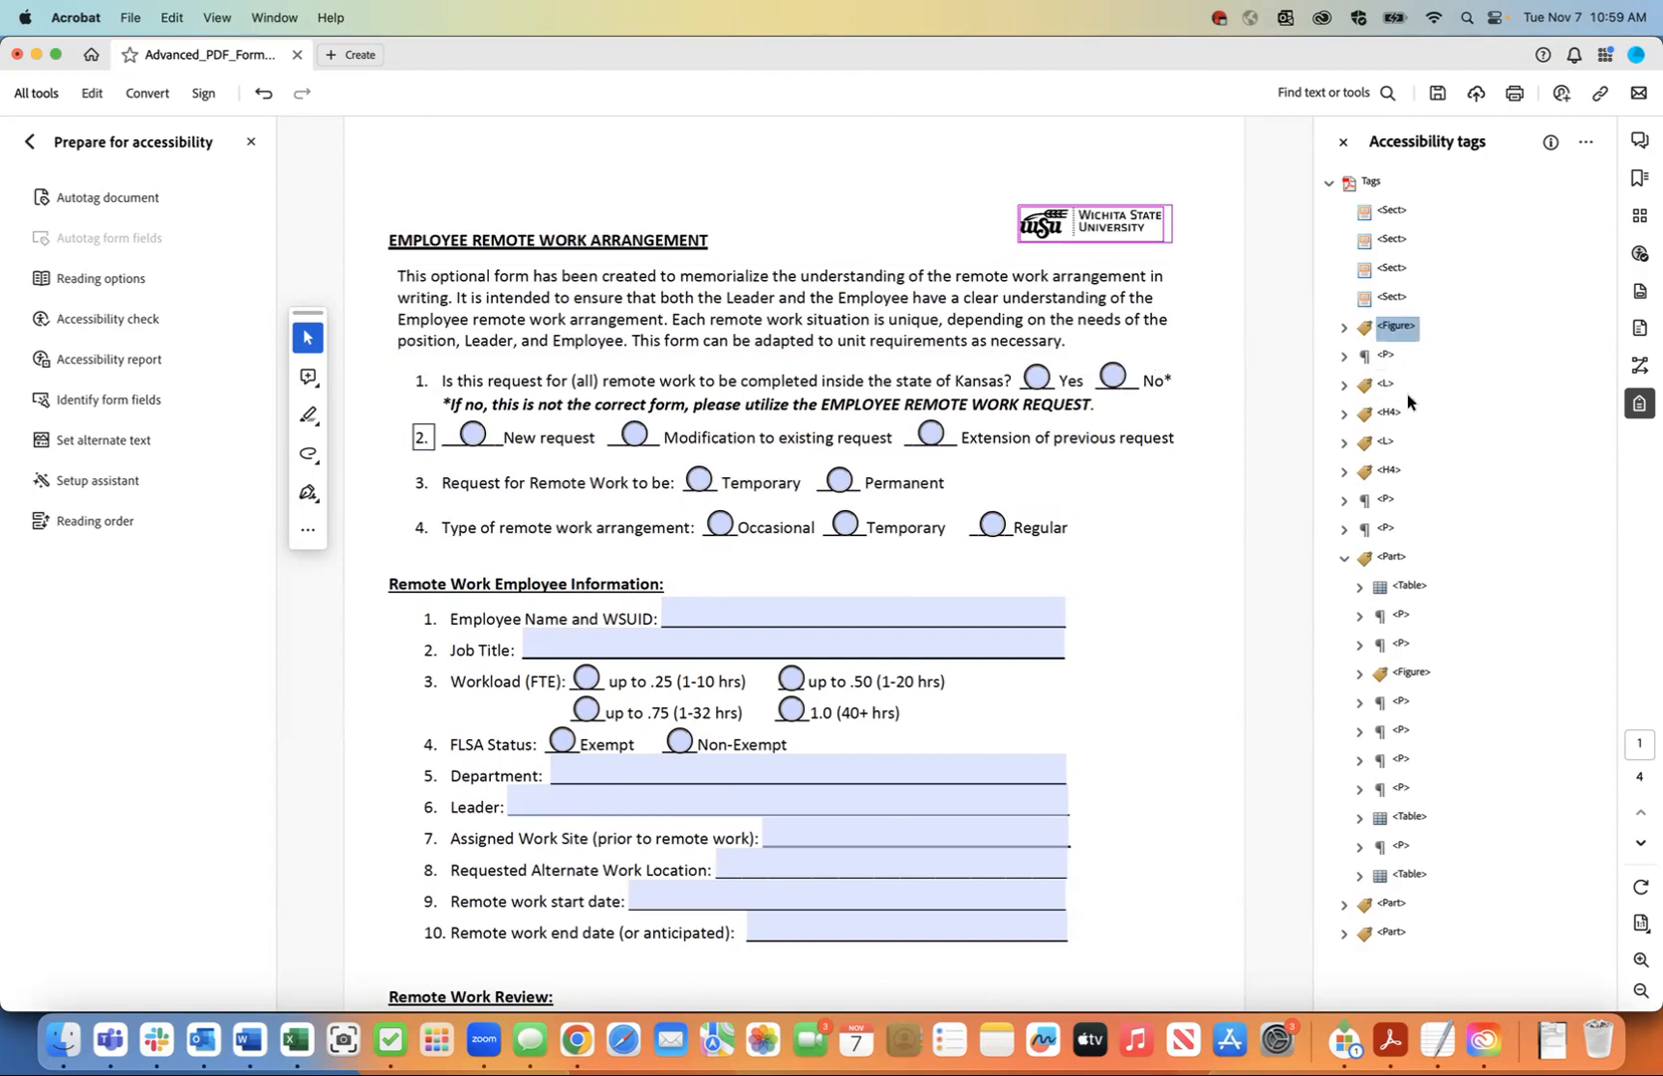
key(Down)
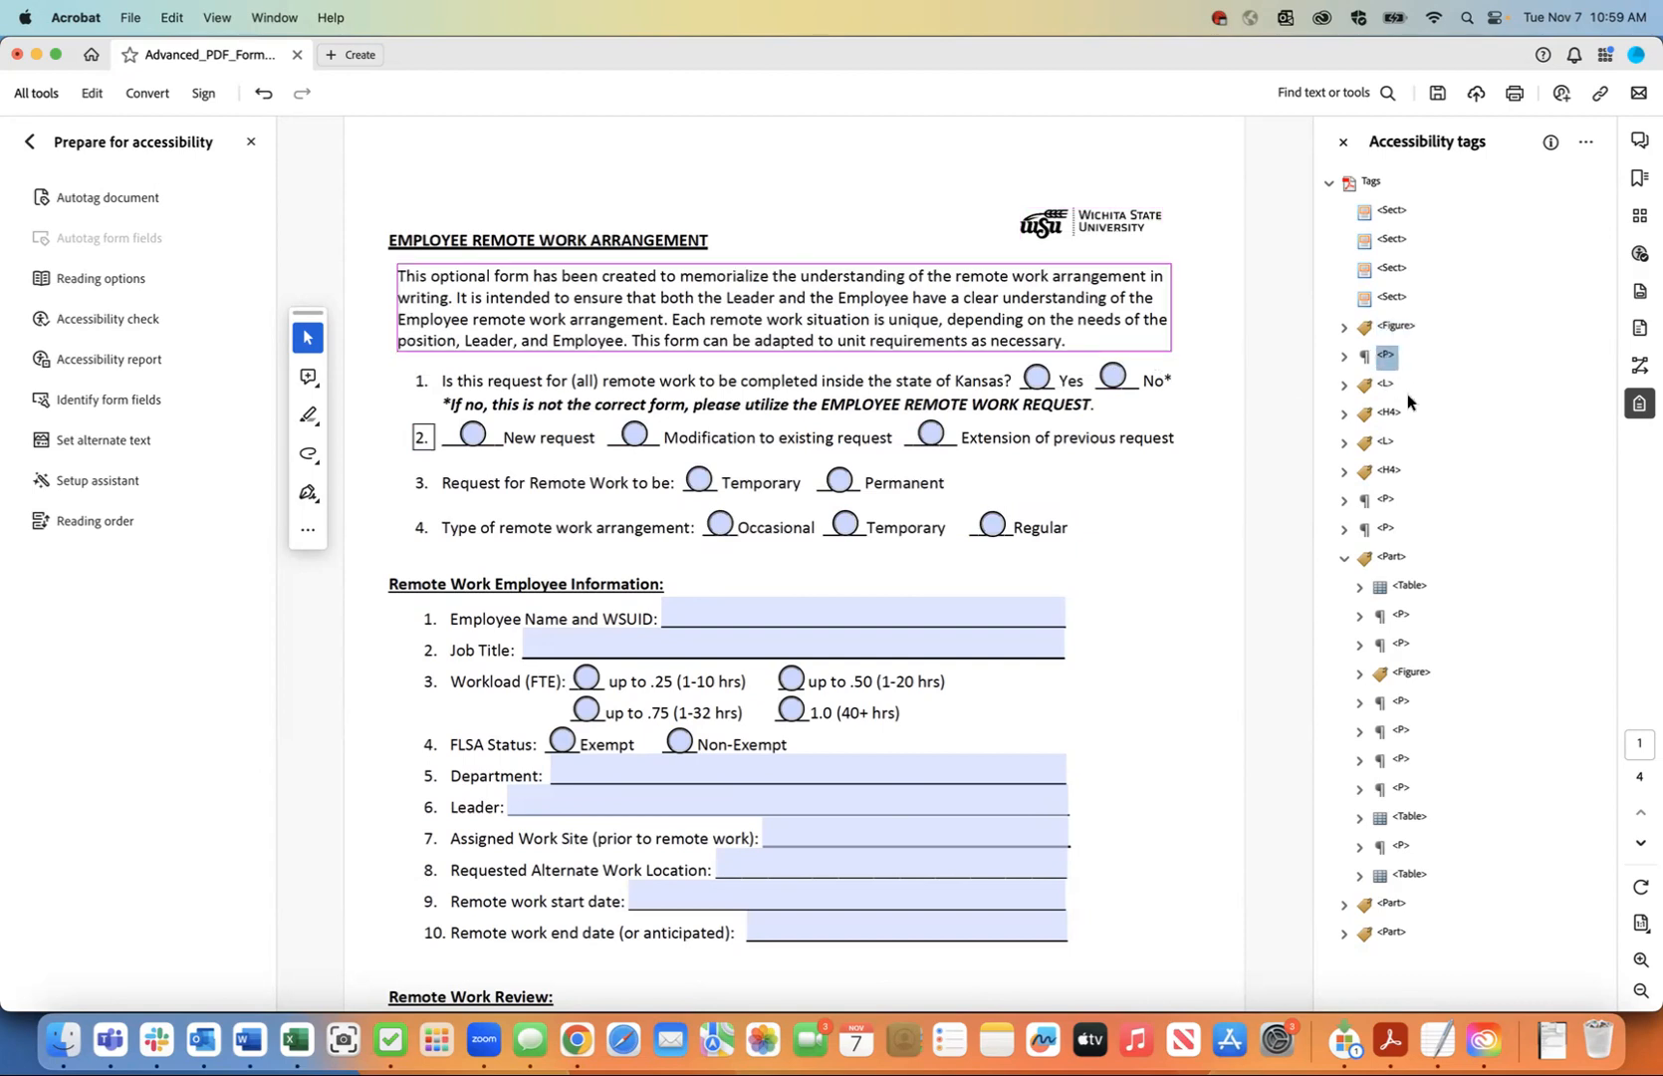
key(Down)
key(Down)
key(Down)
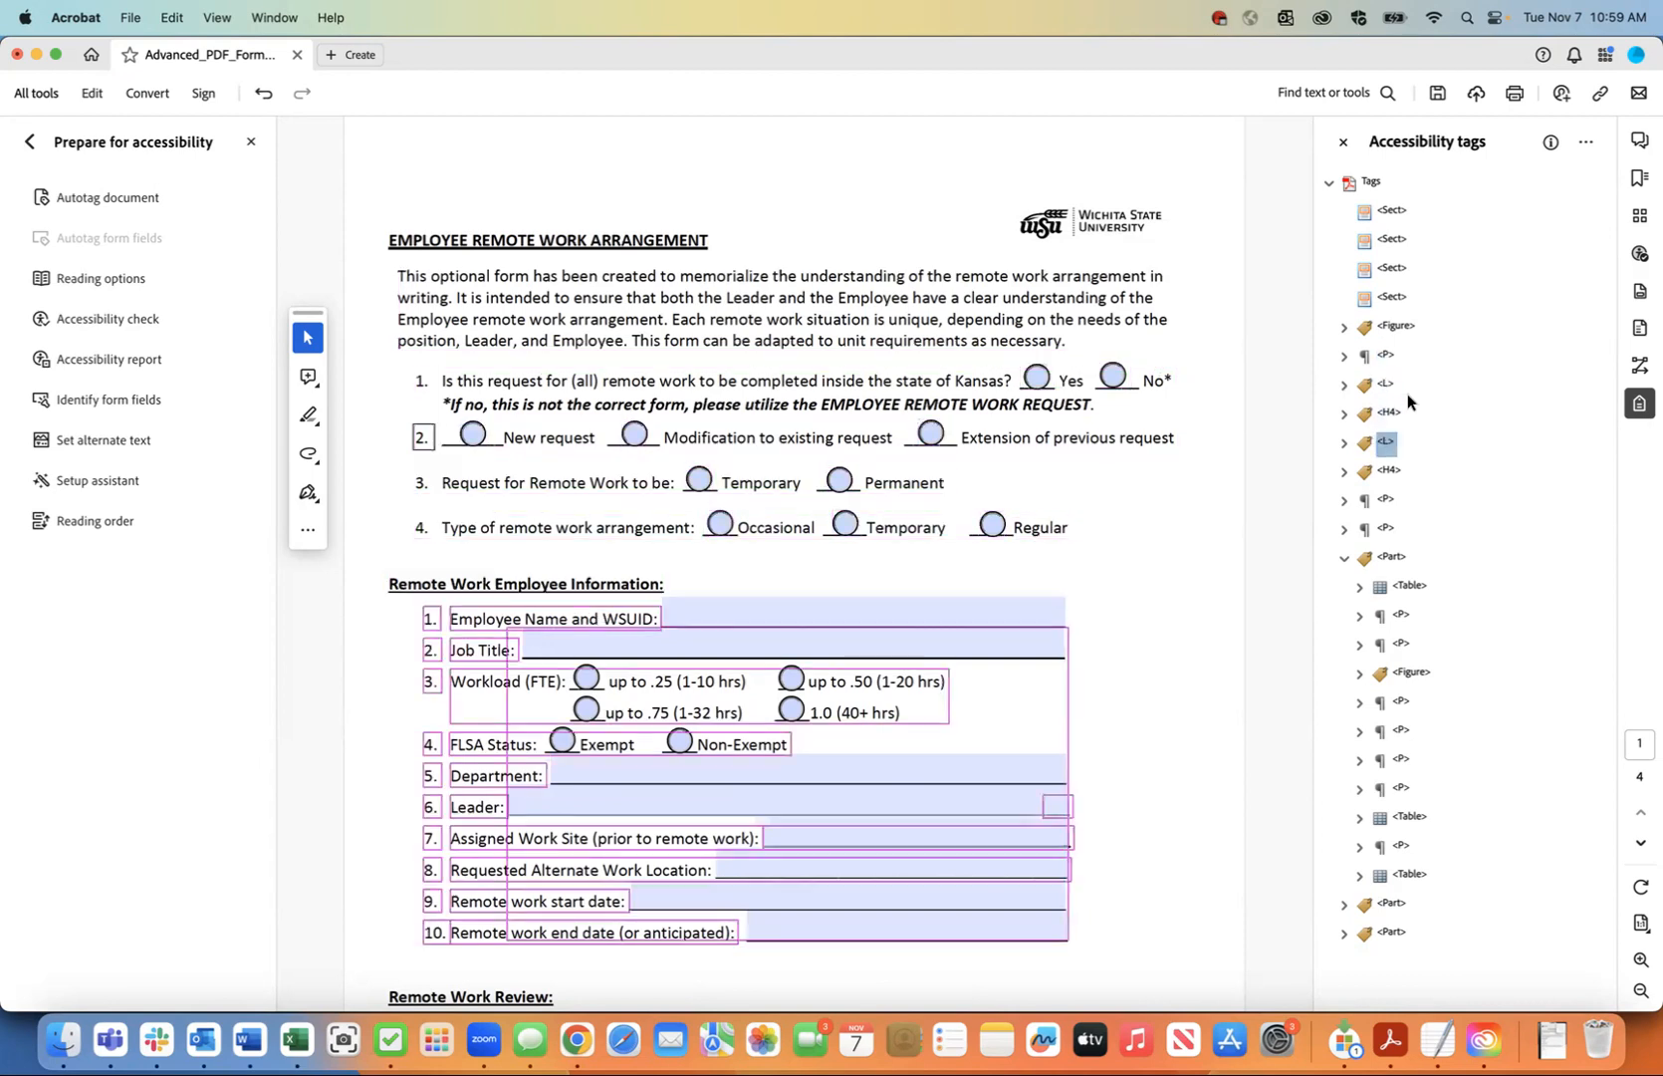
key(Down)
key(Down)
key(Down)
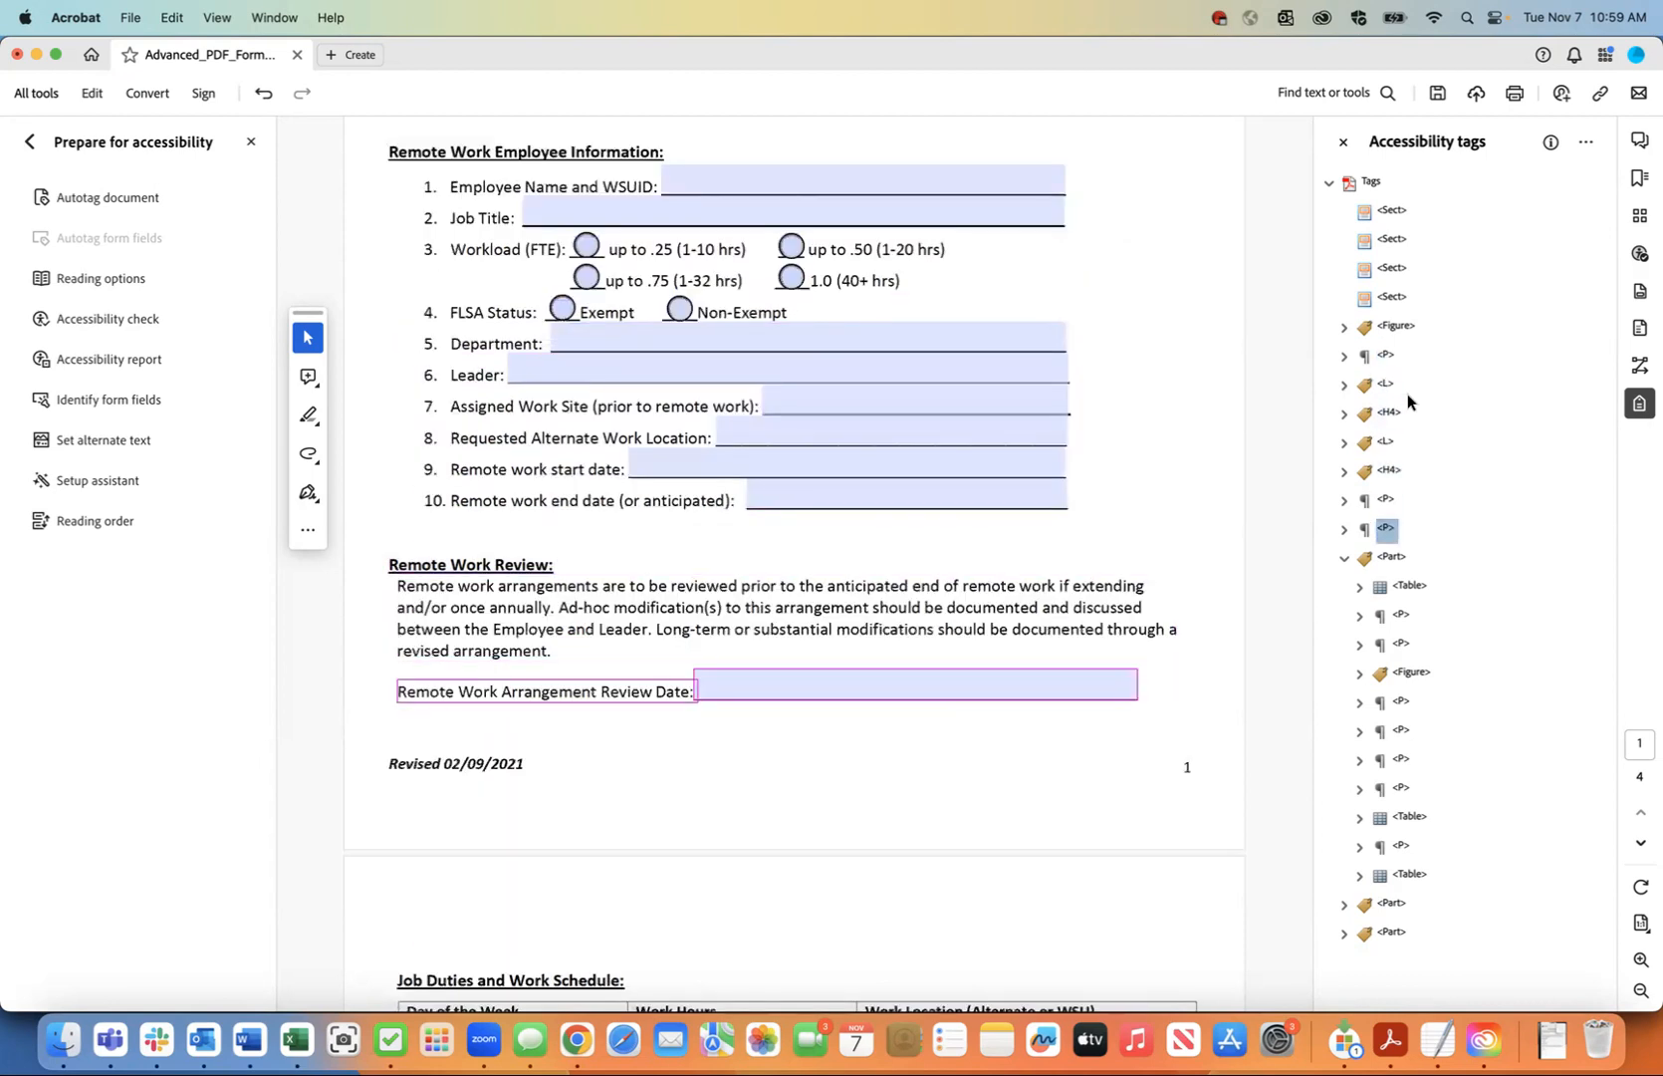
key(Down)
key(Up)
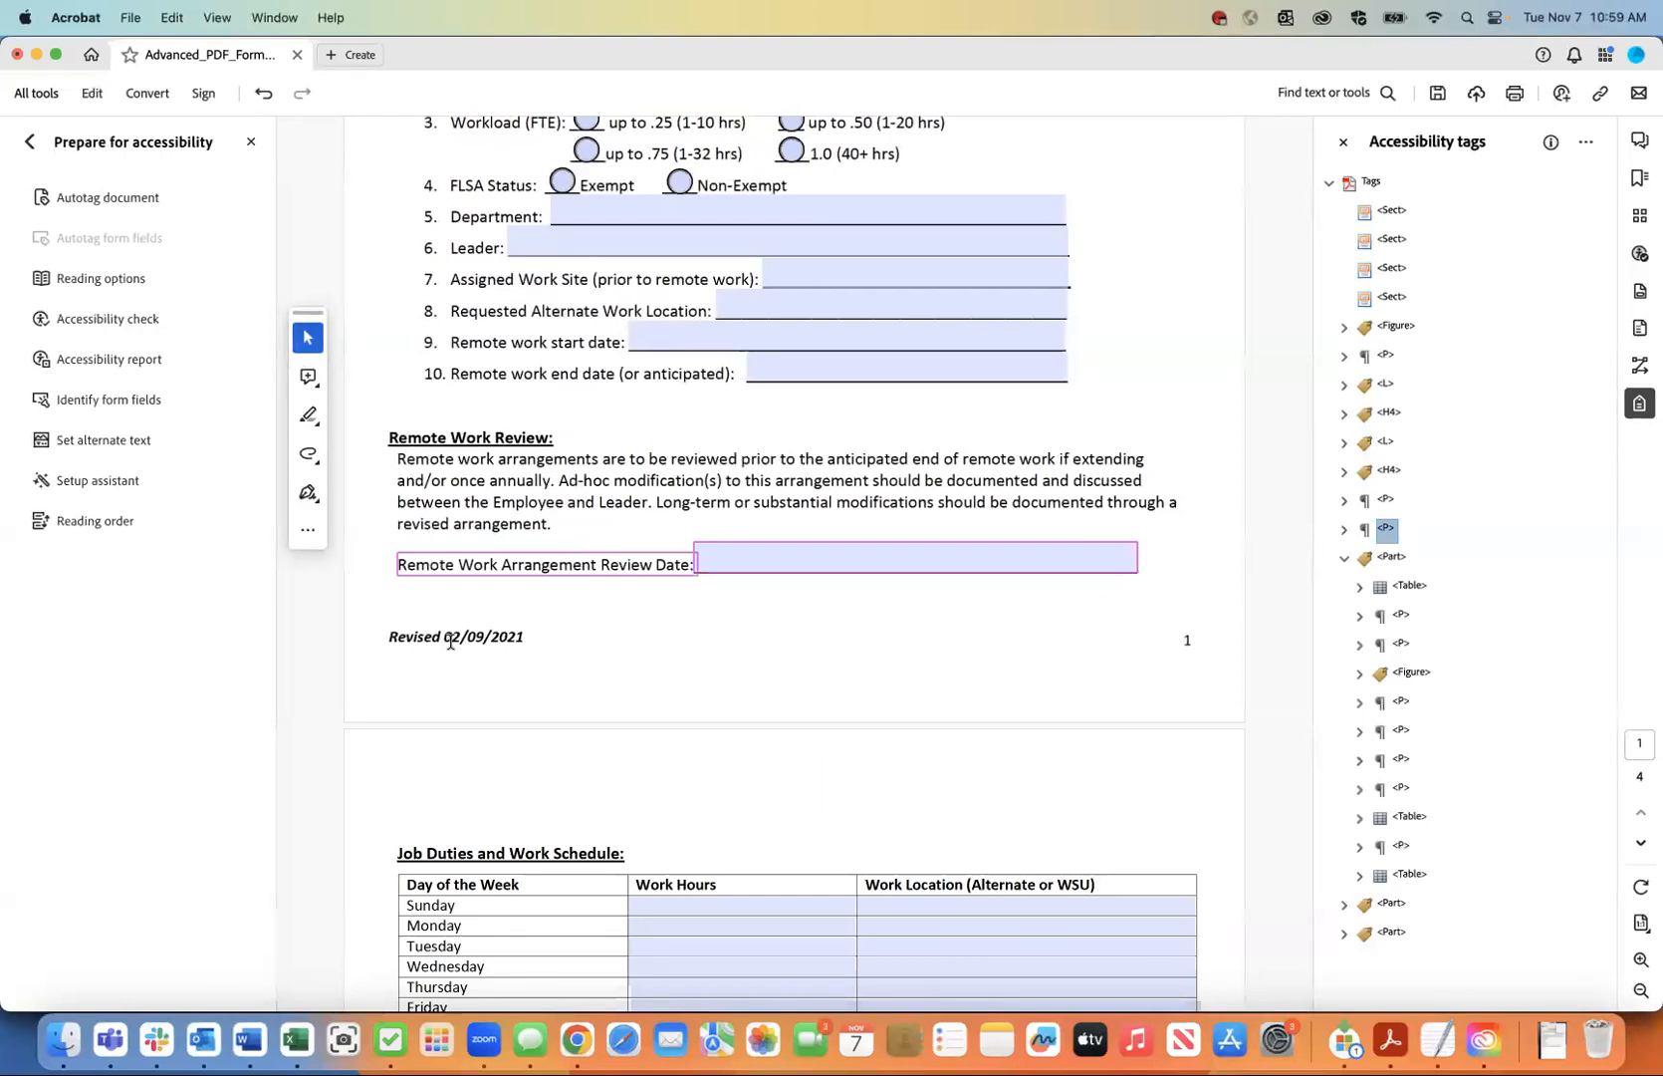
- Cut the top-level tags from Figure through the last P and paste them as children of the first Sect tag
shift+click(1393, 328)
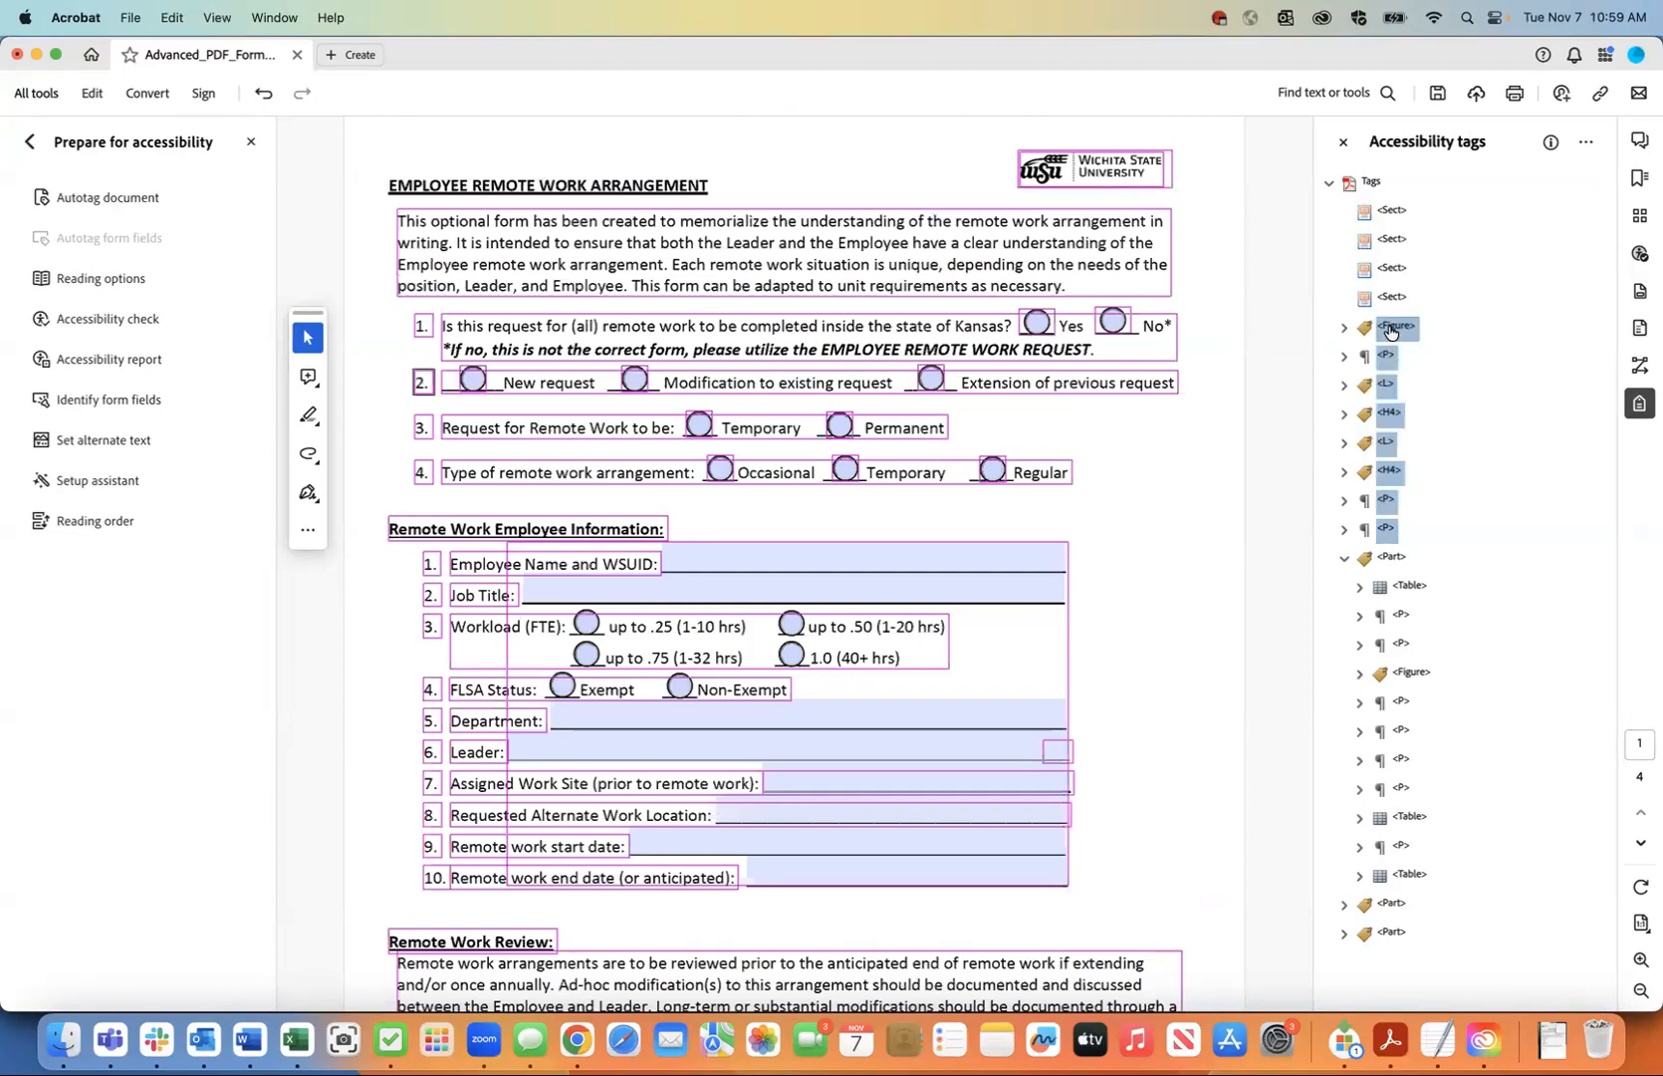
right_click(1392, 329)
click(1415, 392)
click(1391, 212)
right_click(1389, 215)
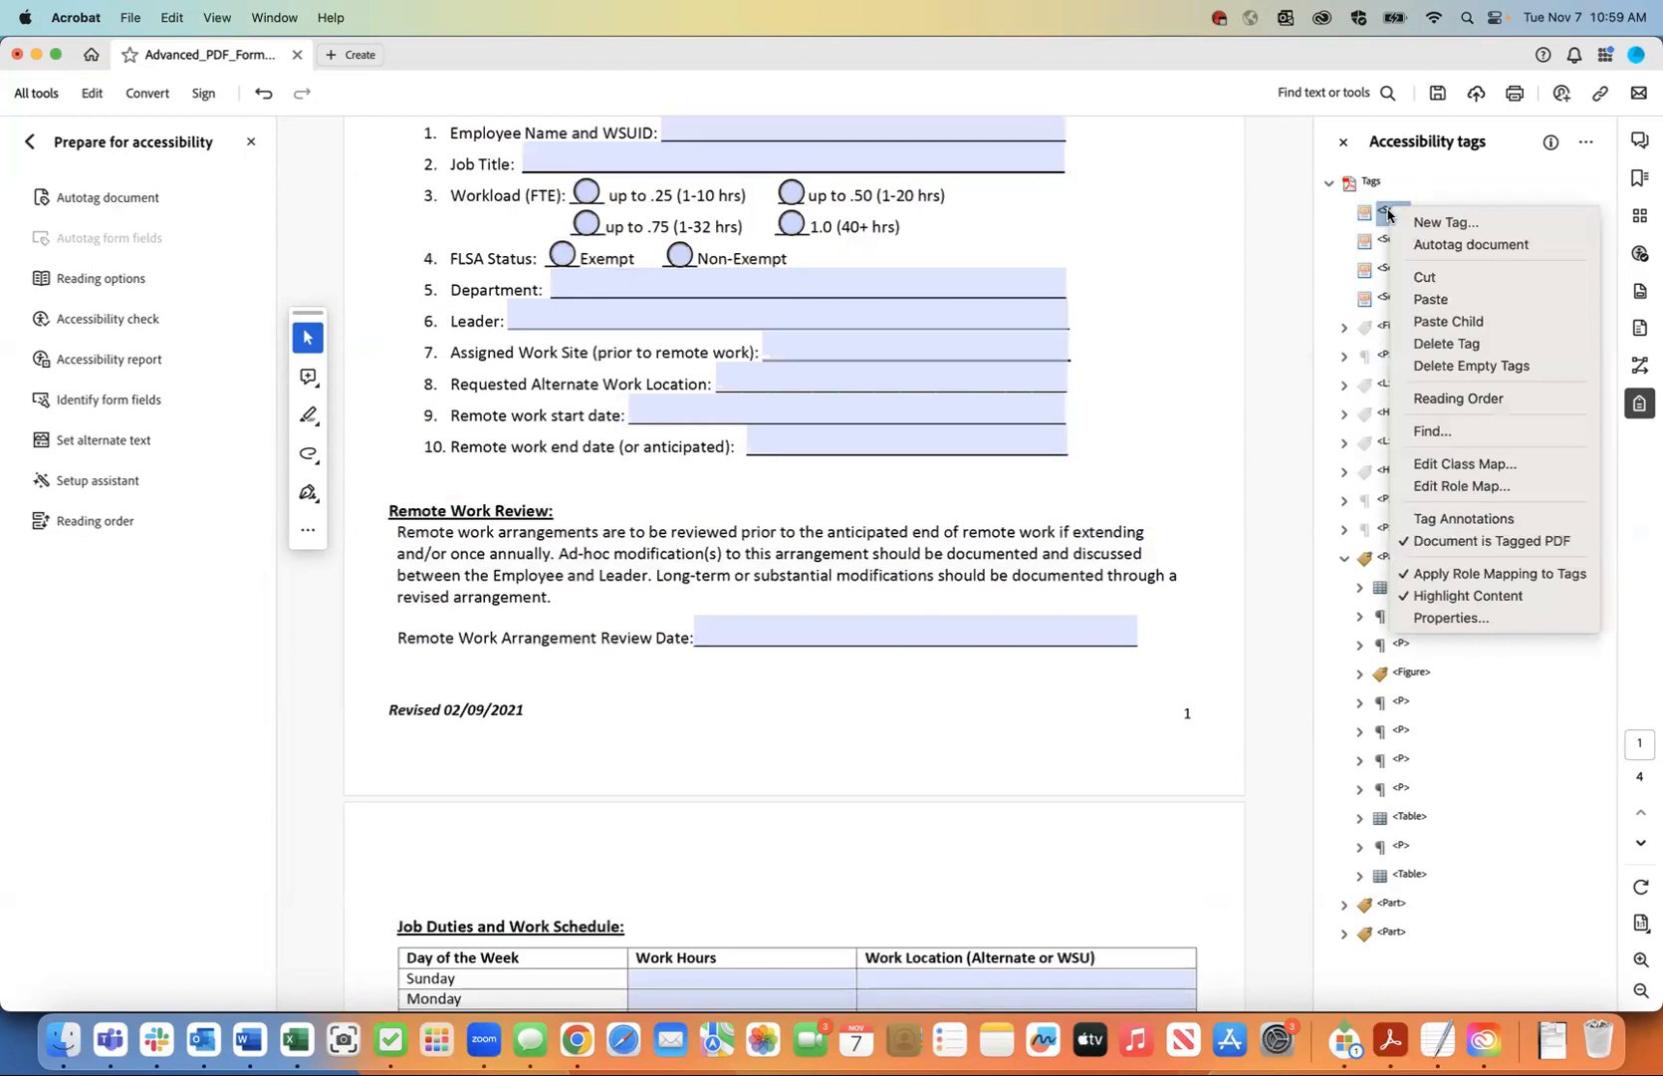
click(1435, 320)
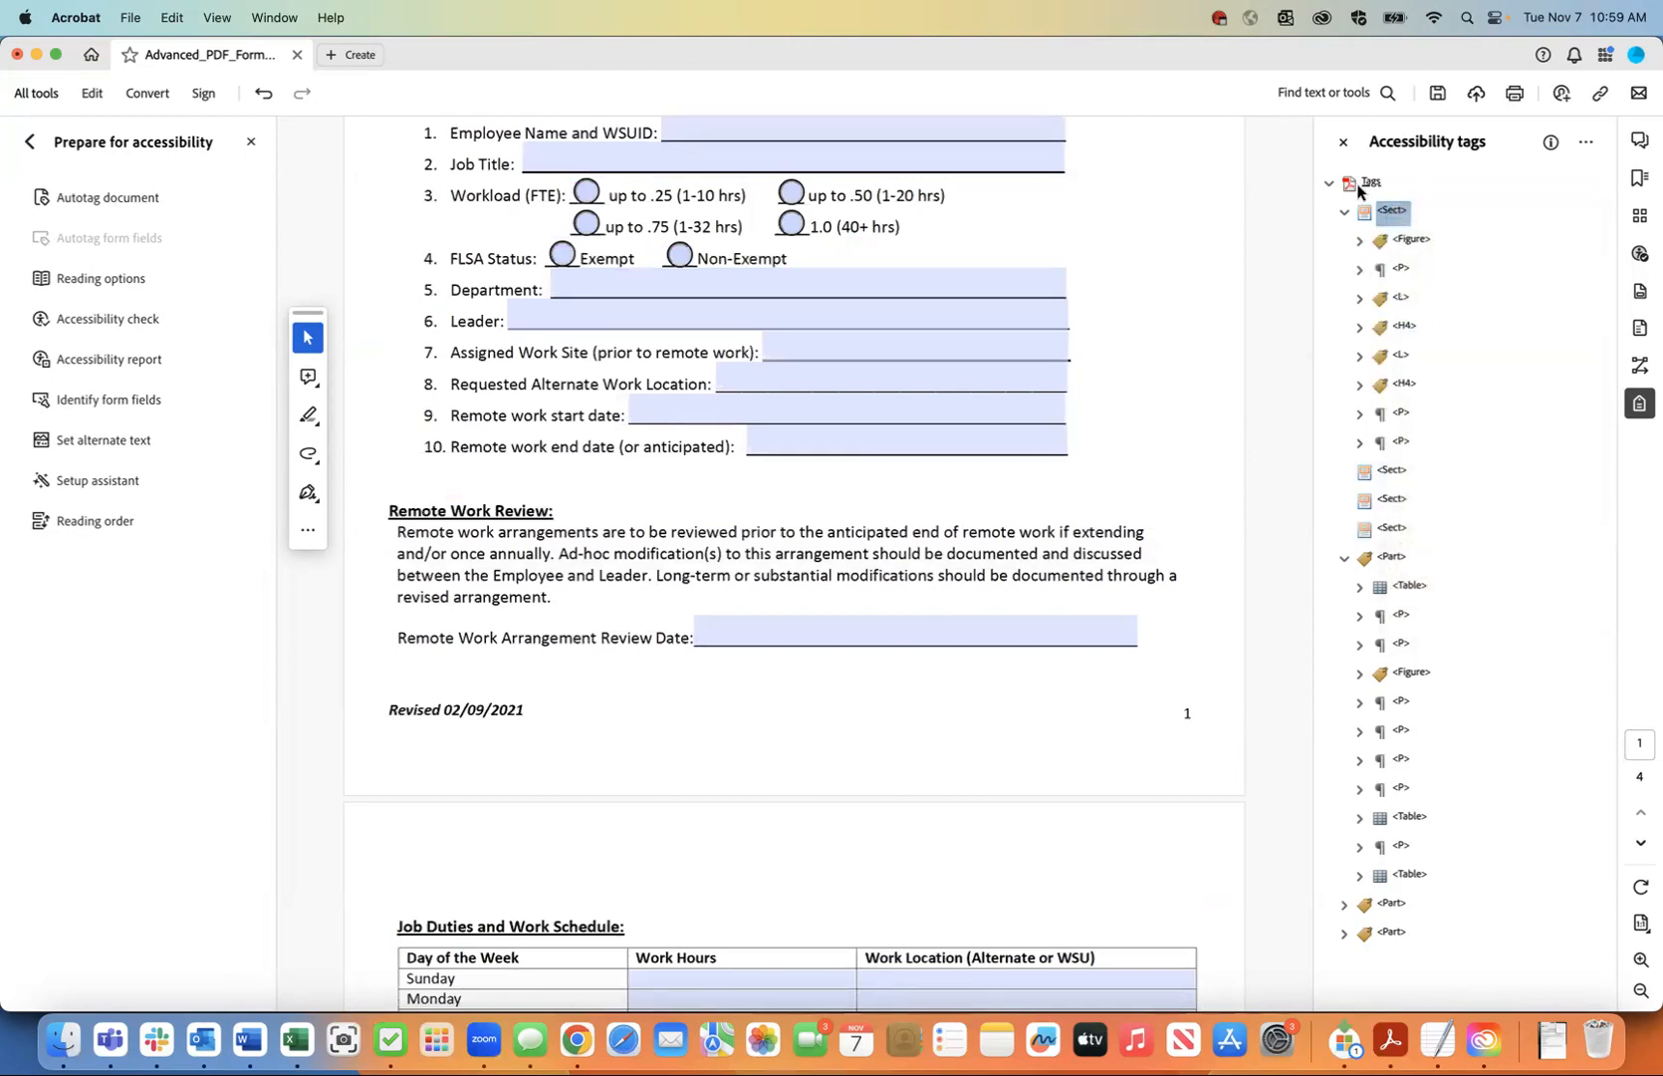
click(1393, 211)
scroll(954, 425, down, 10)
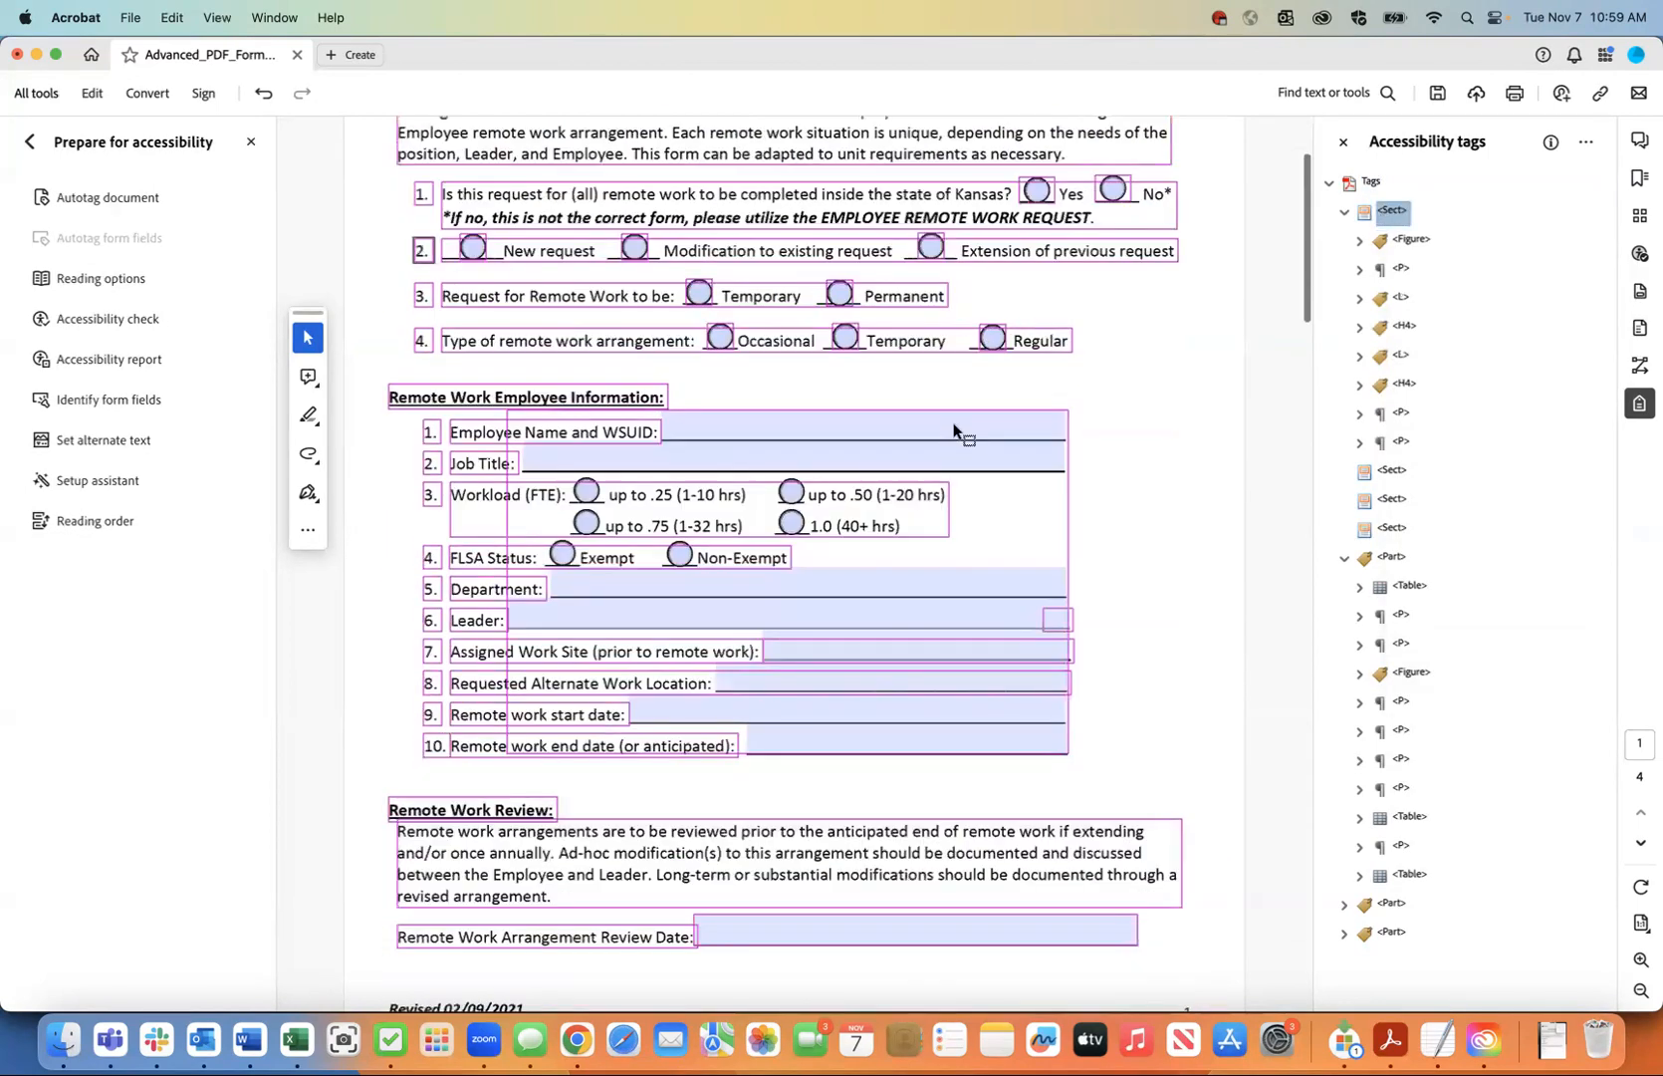
- Collapse the first Sect tag and check which page 2 content the Part's tags mark, from the first Table through the Figure
scroll(954, 425, up, 5)
scroll(954, 424, up, 3)
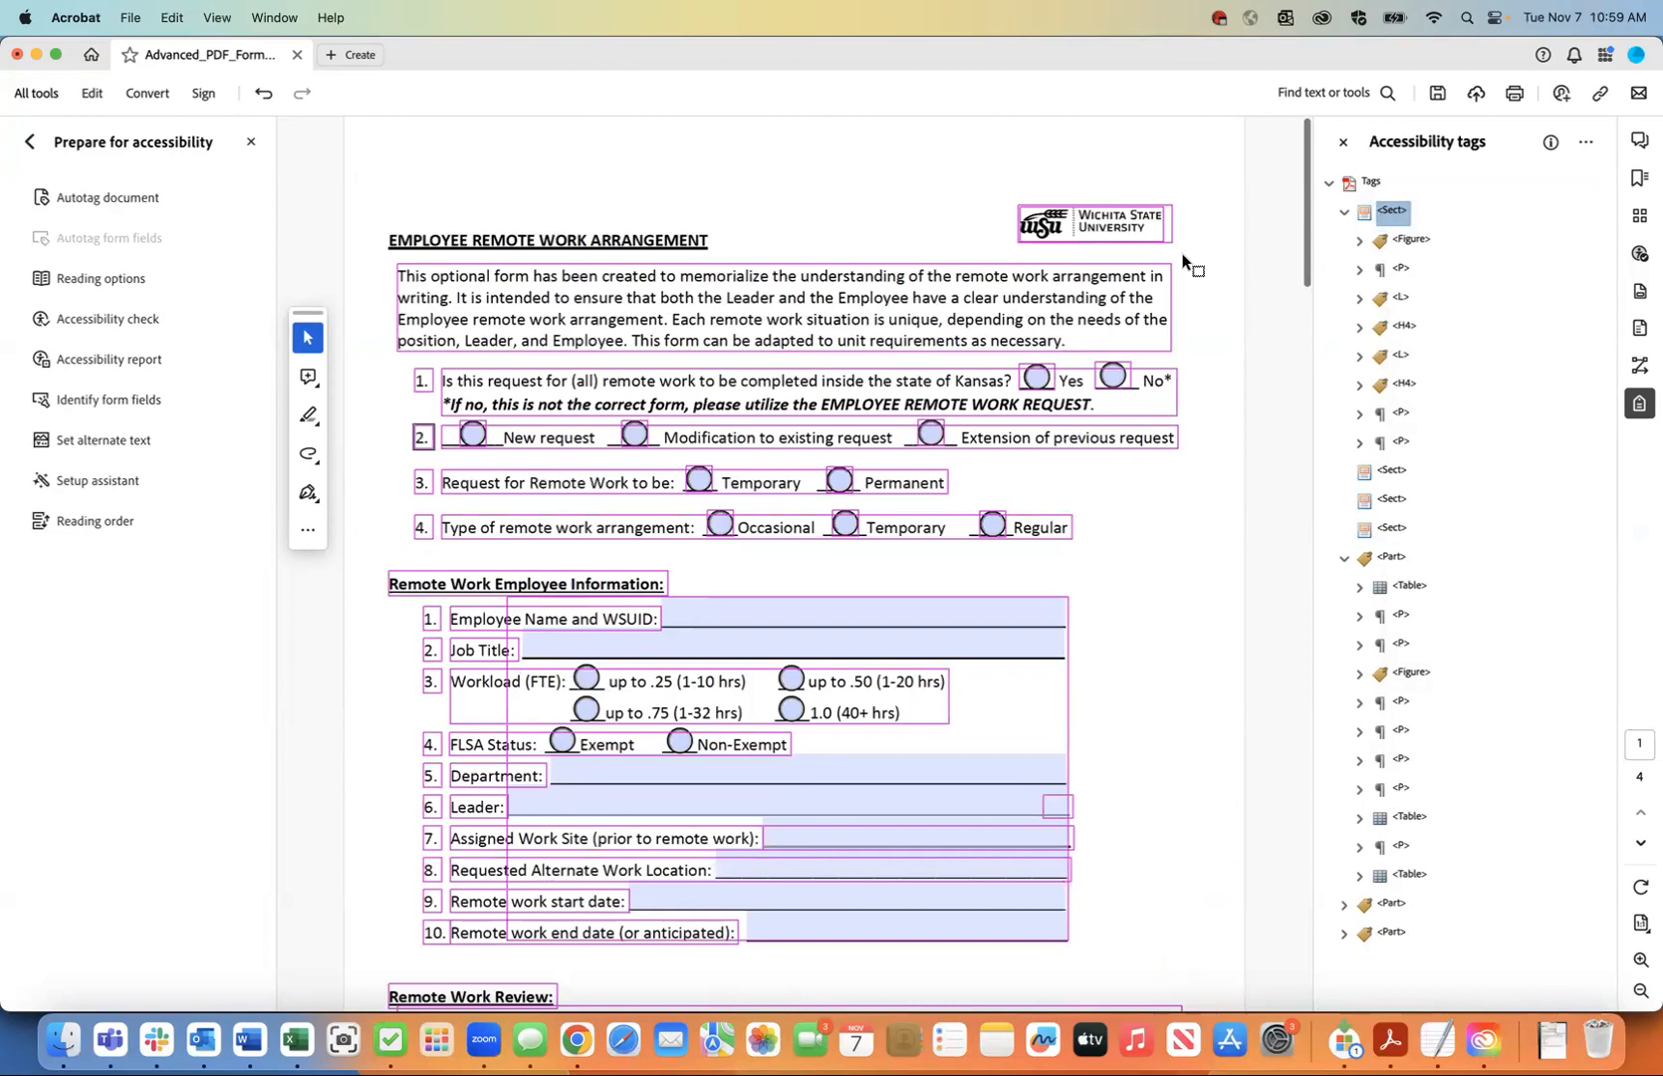
click(1340, 210)
click(1385, 356)
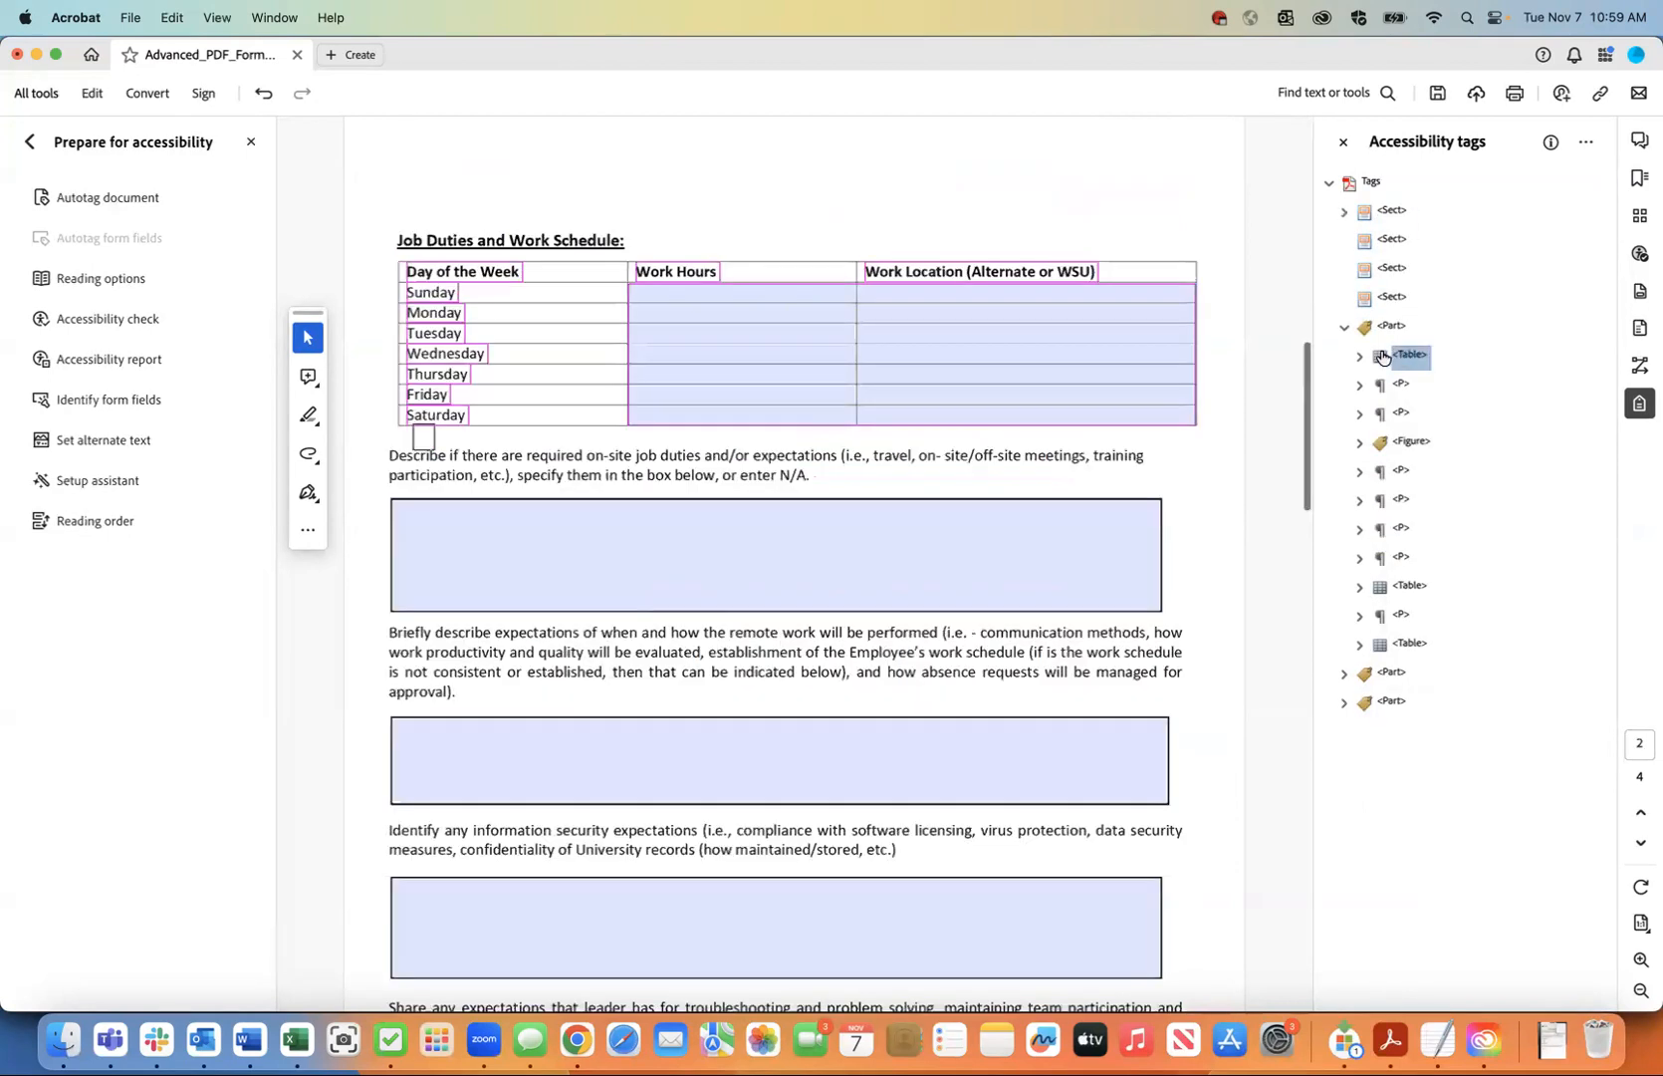
scroll(883, 388, up, 2)
scroll(882, 389, up, 3)
scroll(884, 383, down, 4)
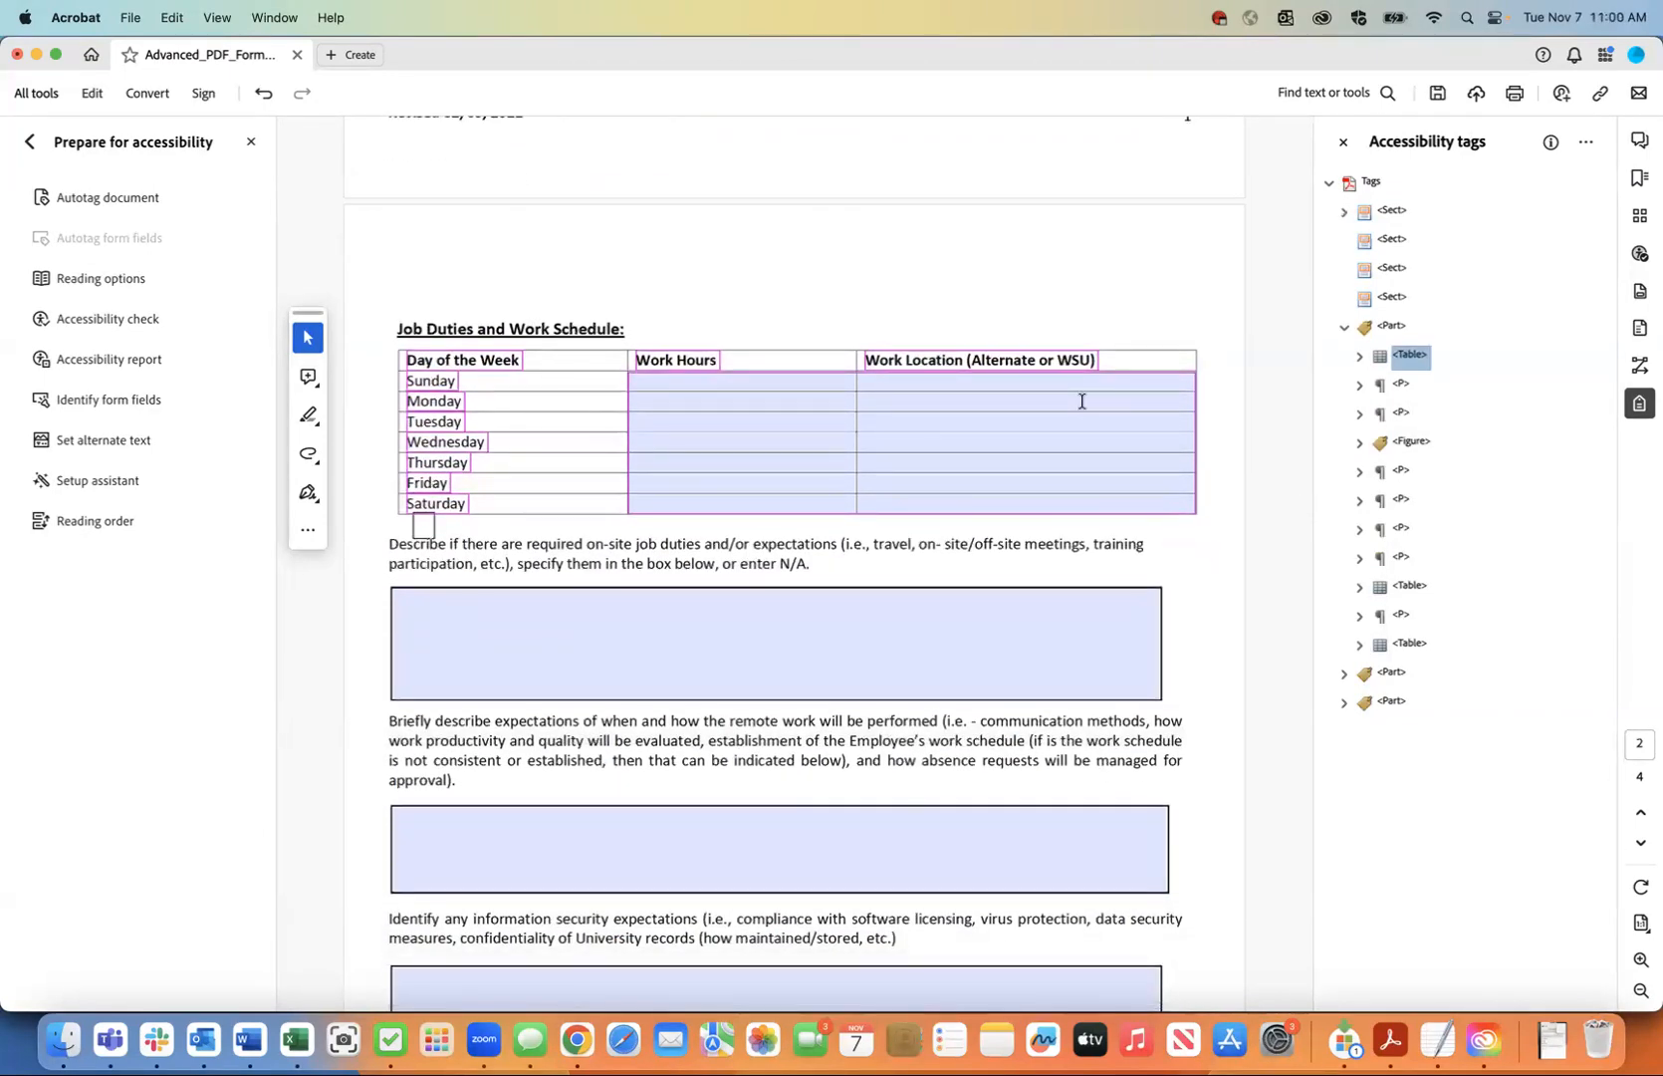
key(Down)
key(Down)
key(Down)
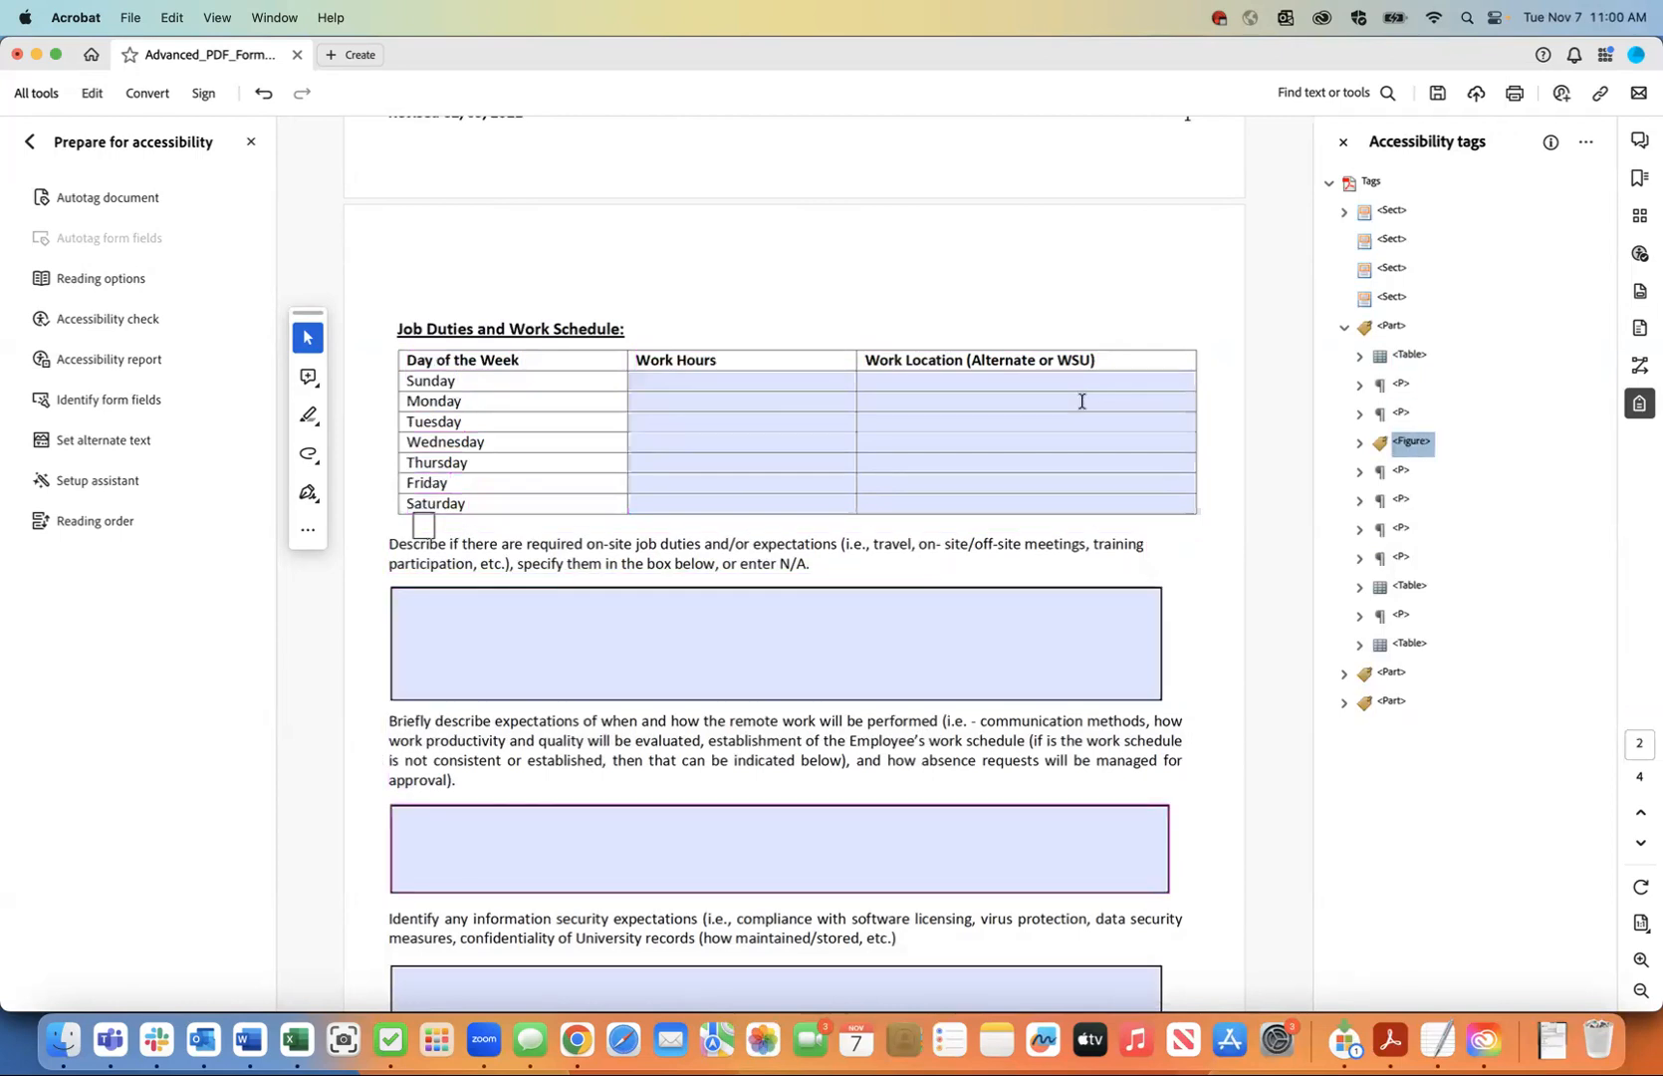
key(Up)
key(Up)
key(Down)
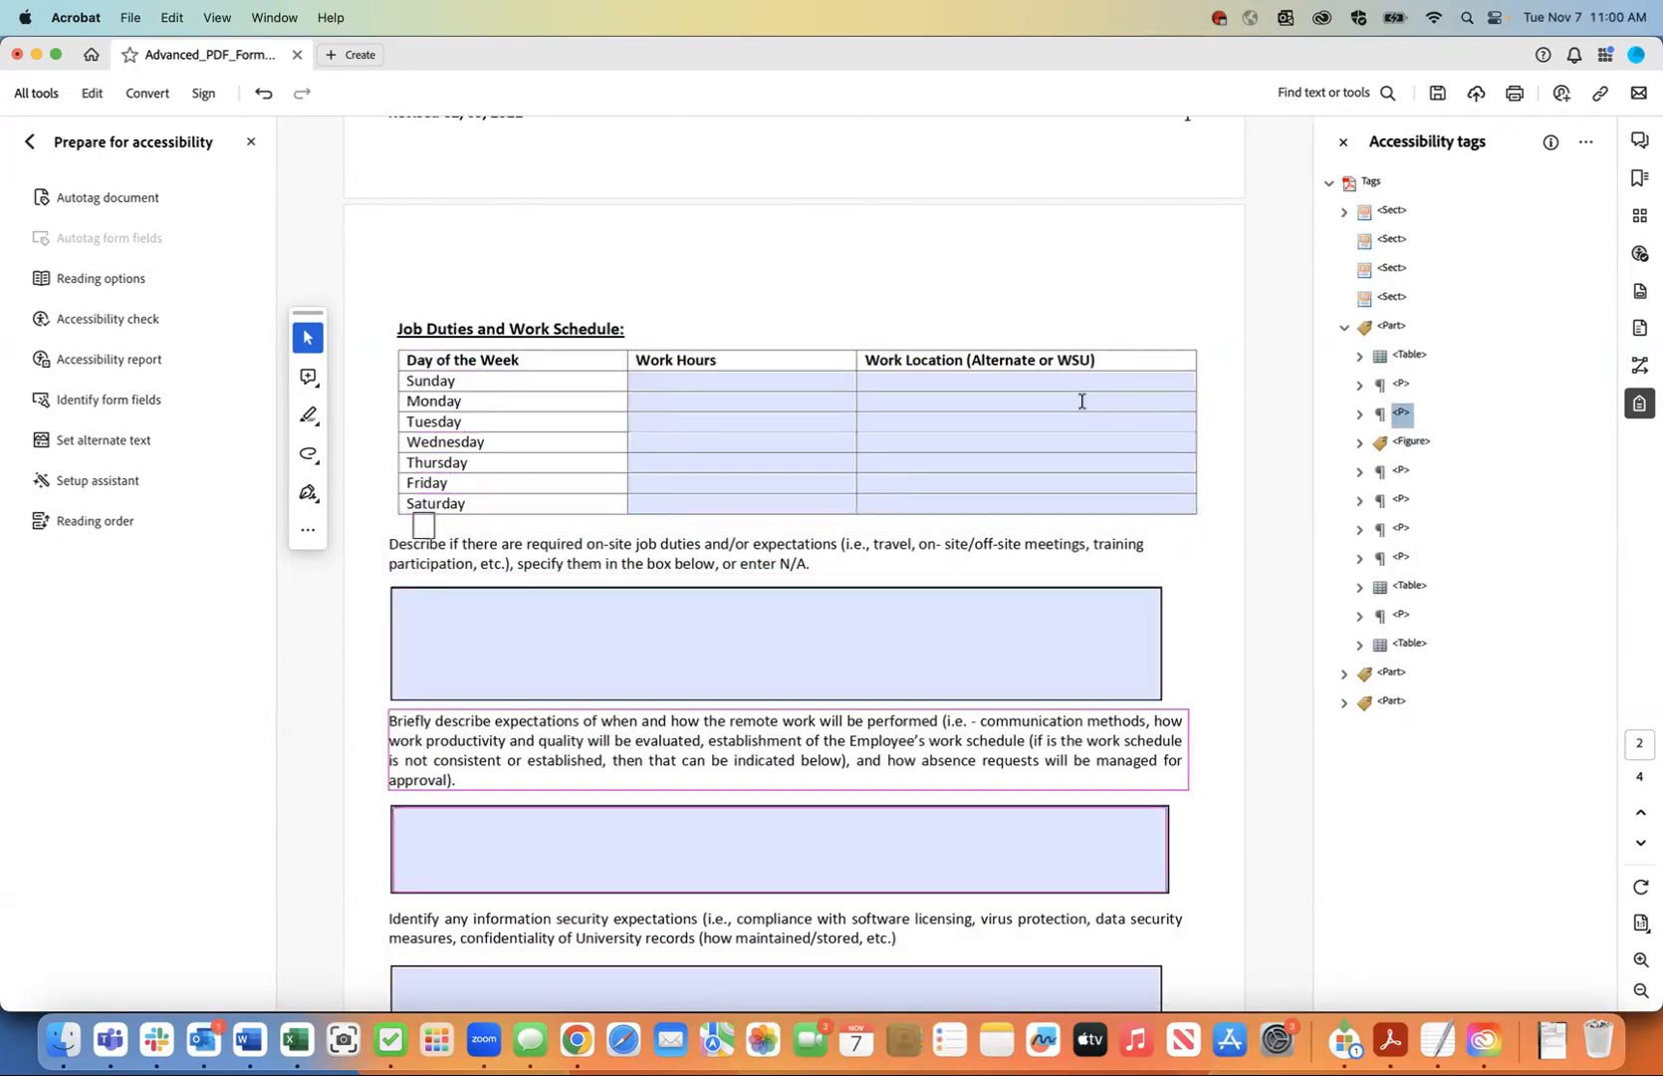
key(Down)
- Check the P tags after the Figure to find the Part's last tag that marks page 2 content
scroll(944, 591, down, 10)
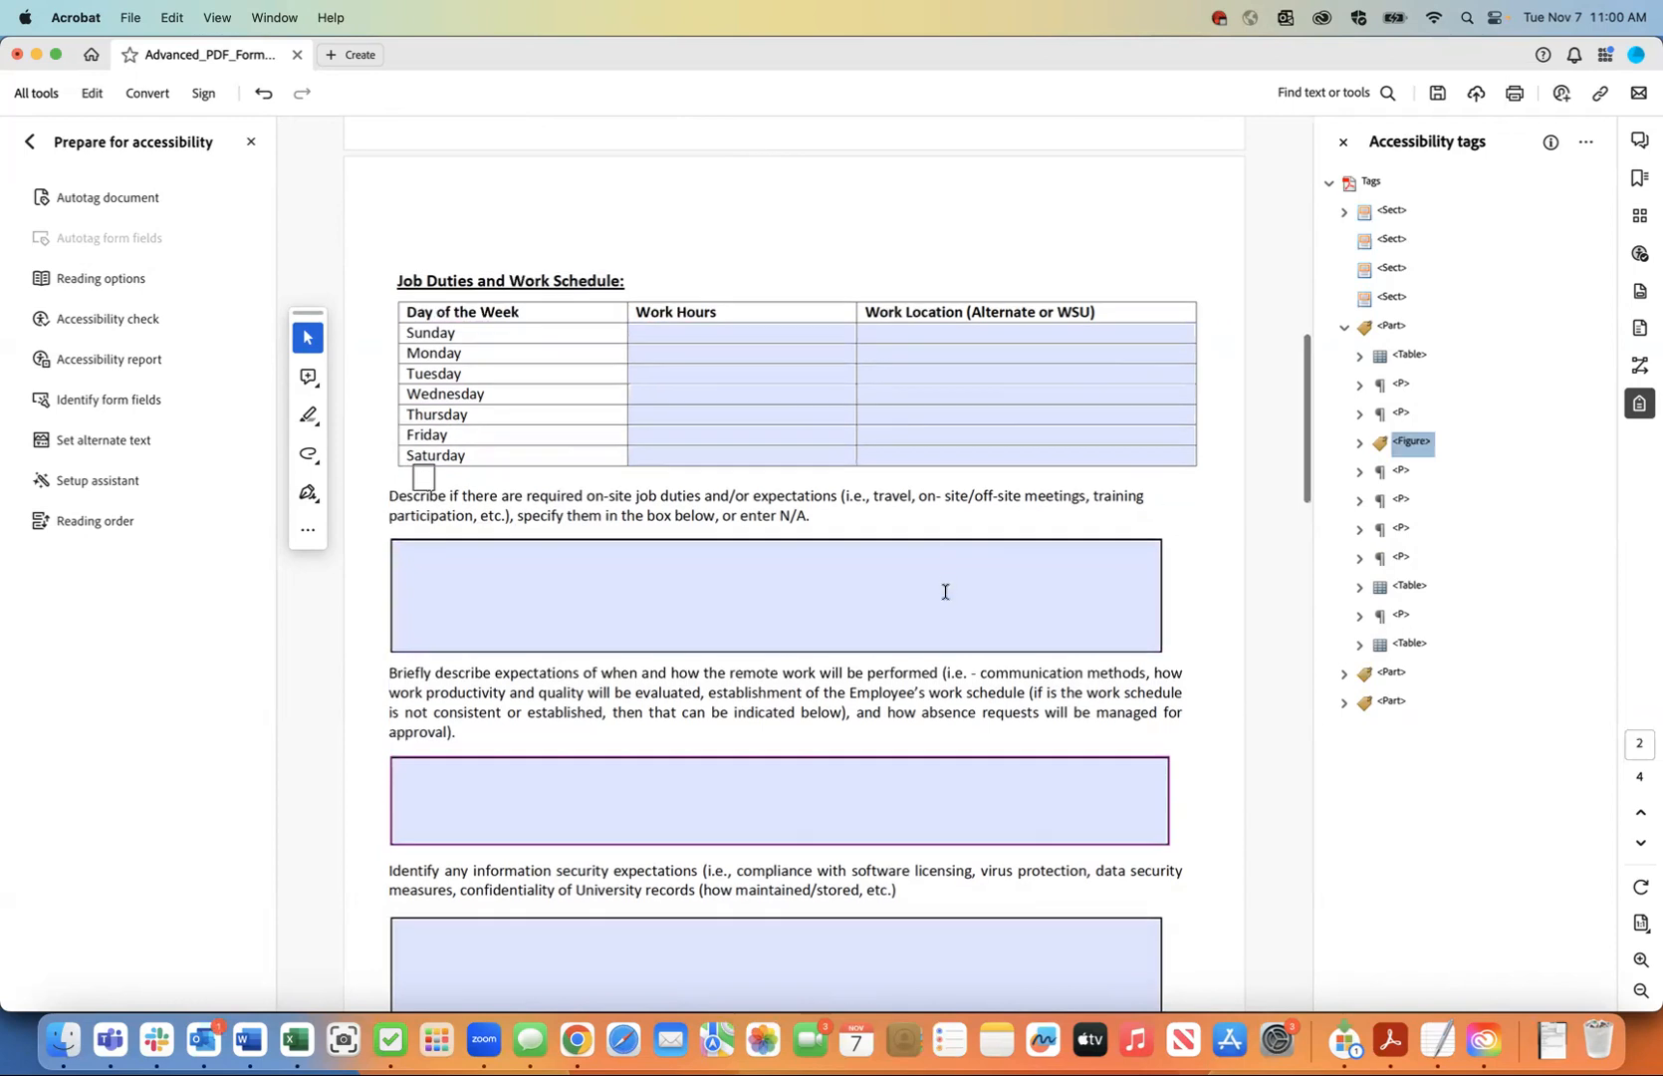
key(Down)
key(Down)
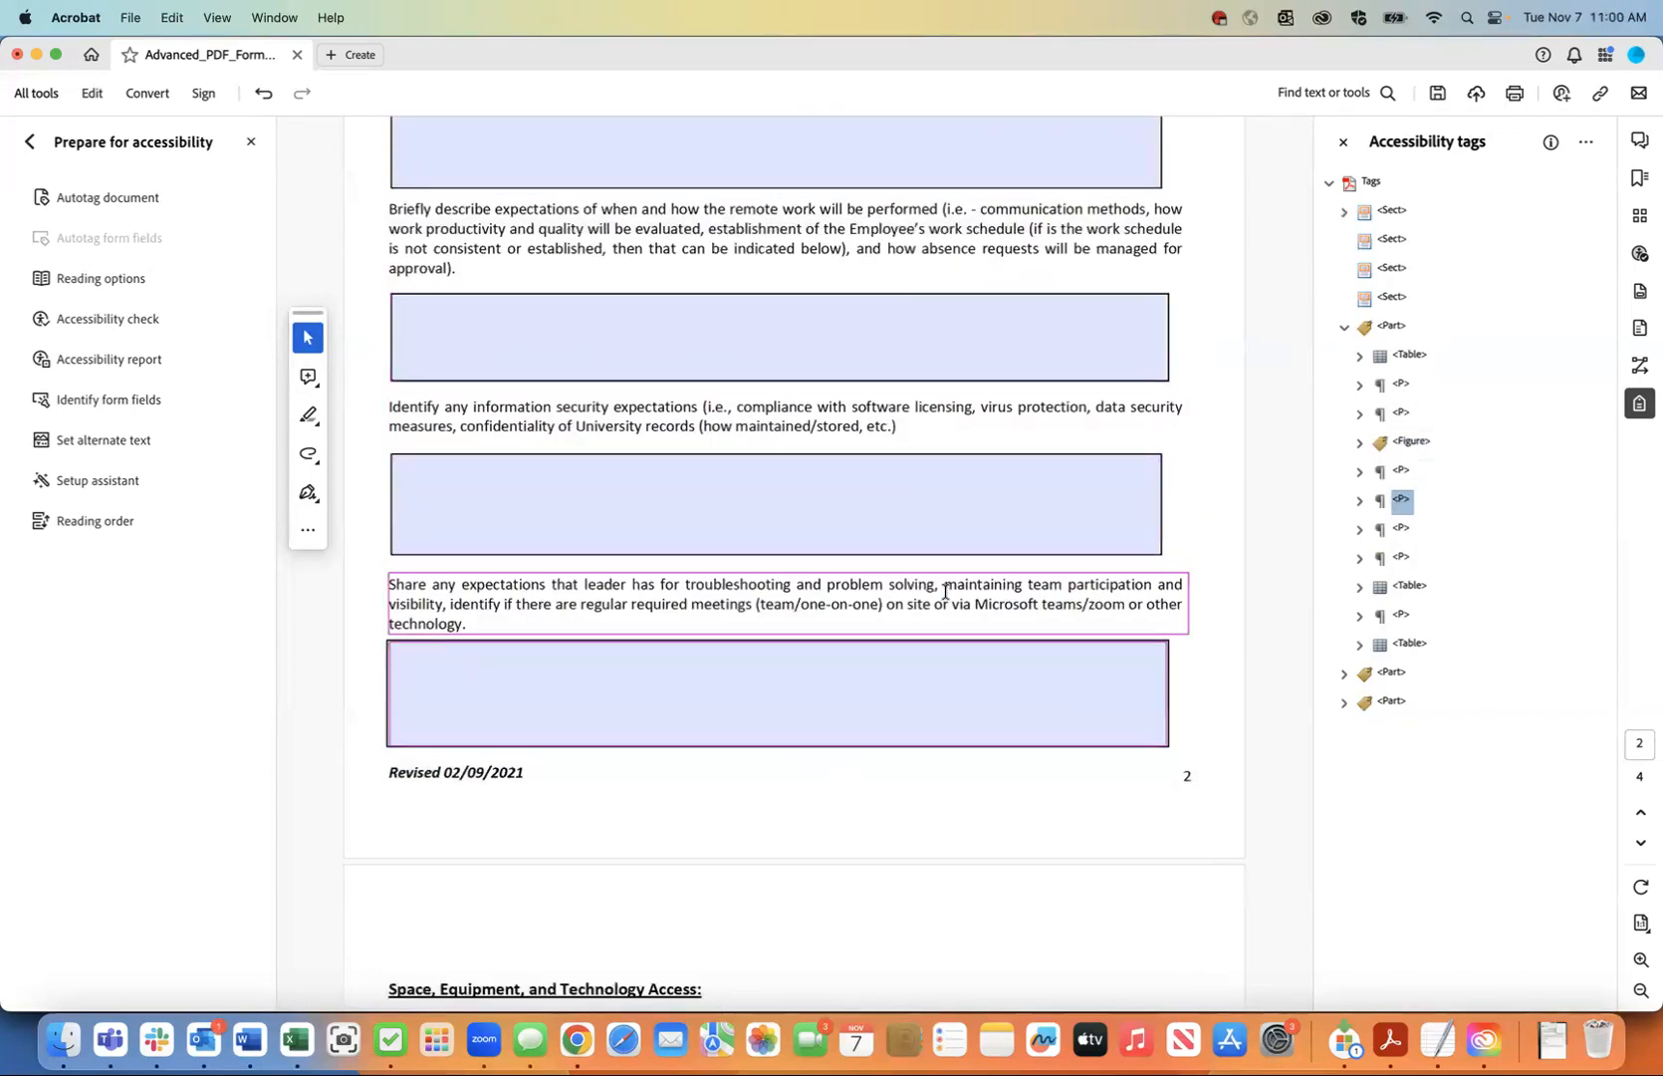
key(Down)
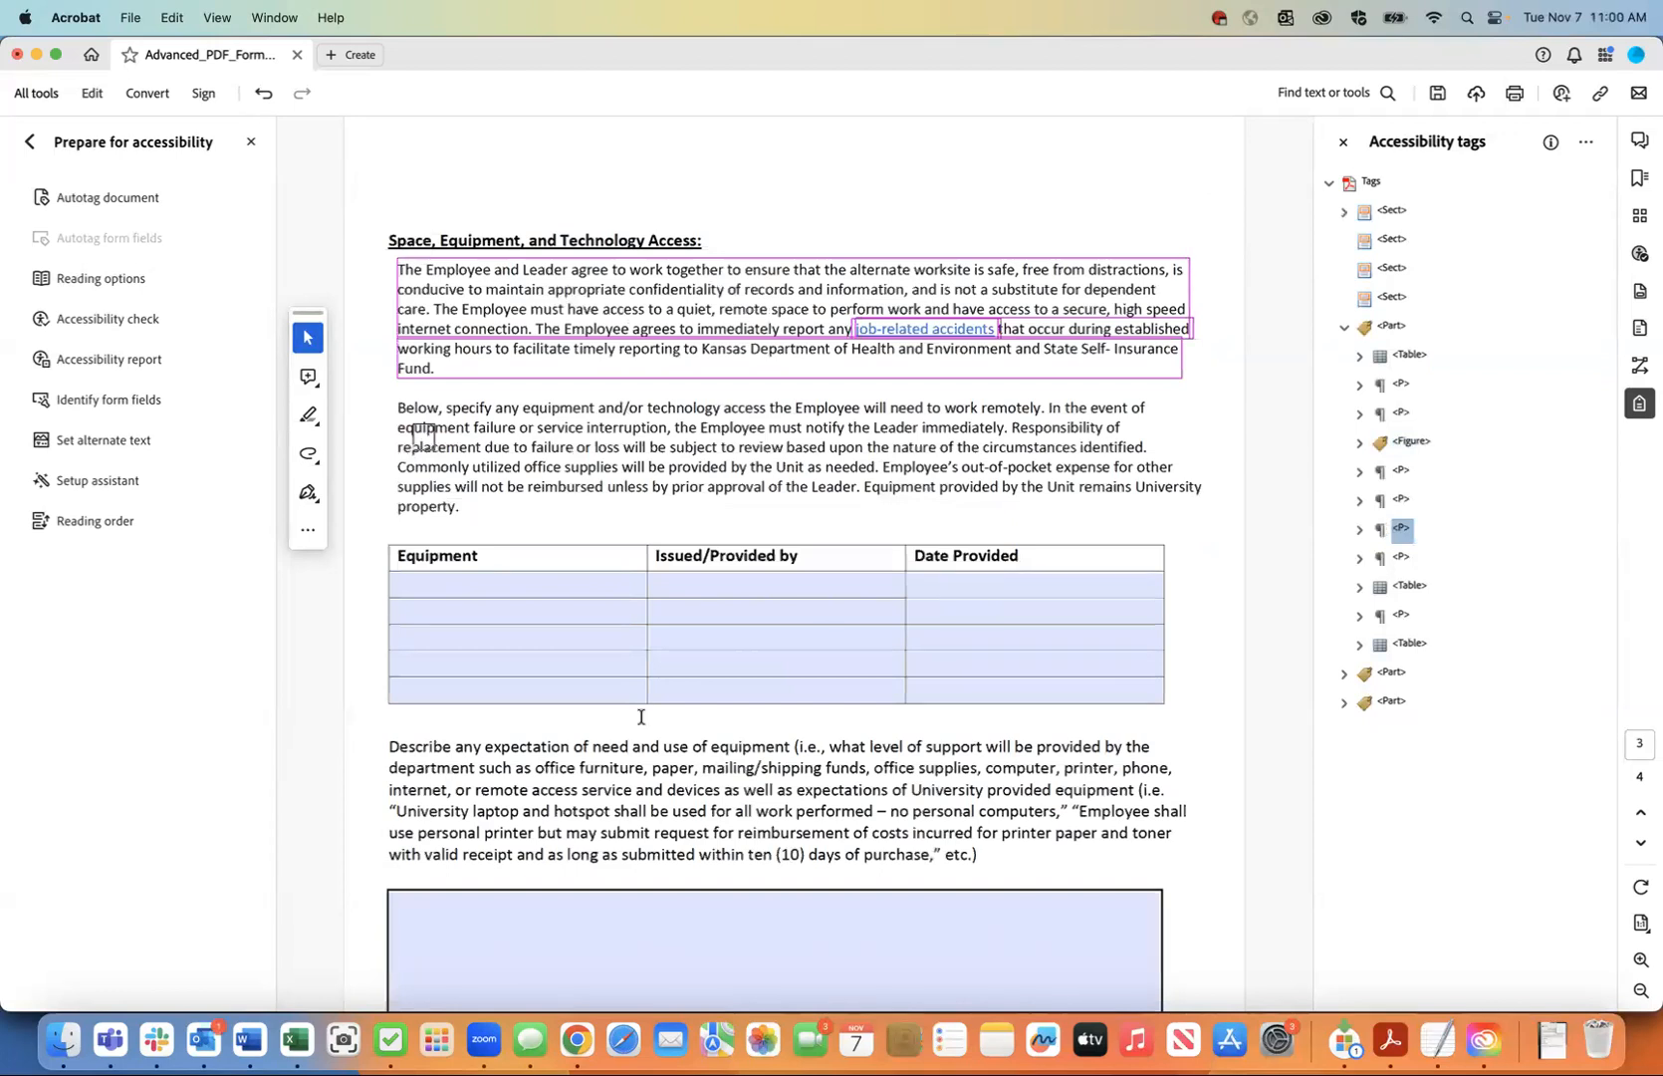
scroll(641, 716, up, 5)
scroll(641, 717, up, 2)
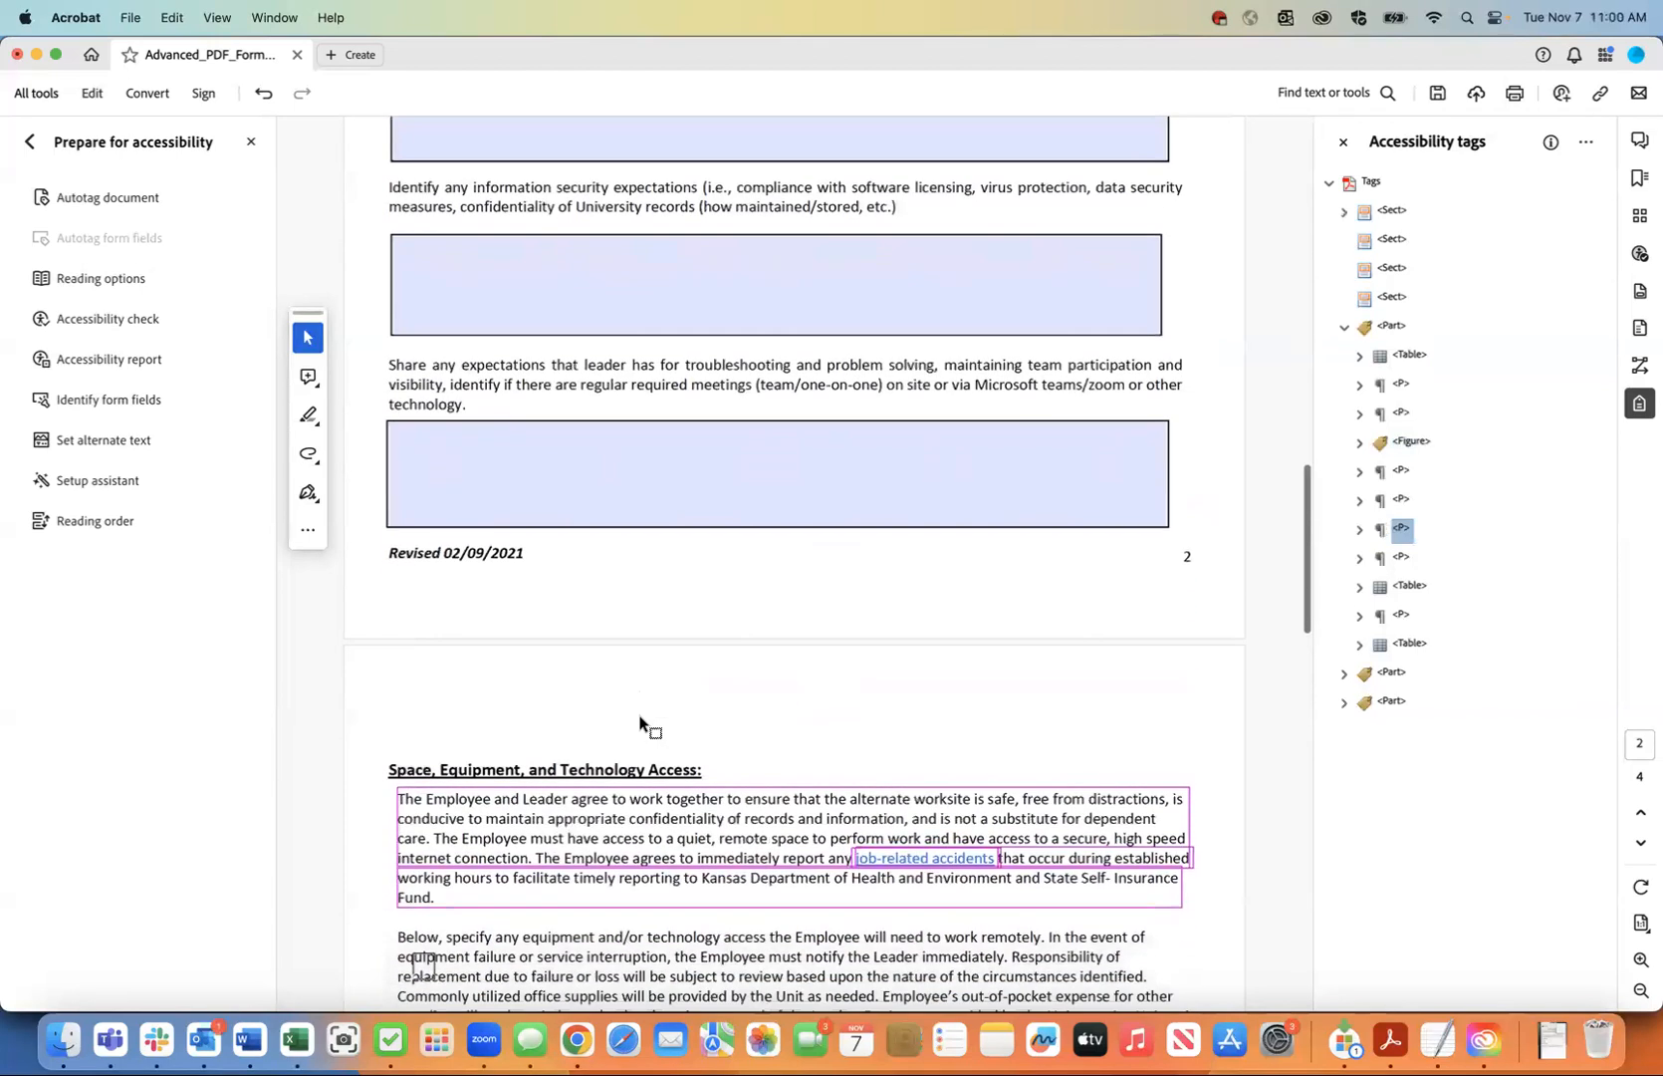
key(Up)
scroll(695, 728, up, 1)
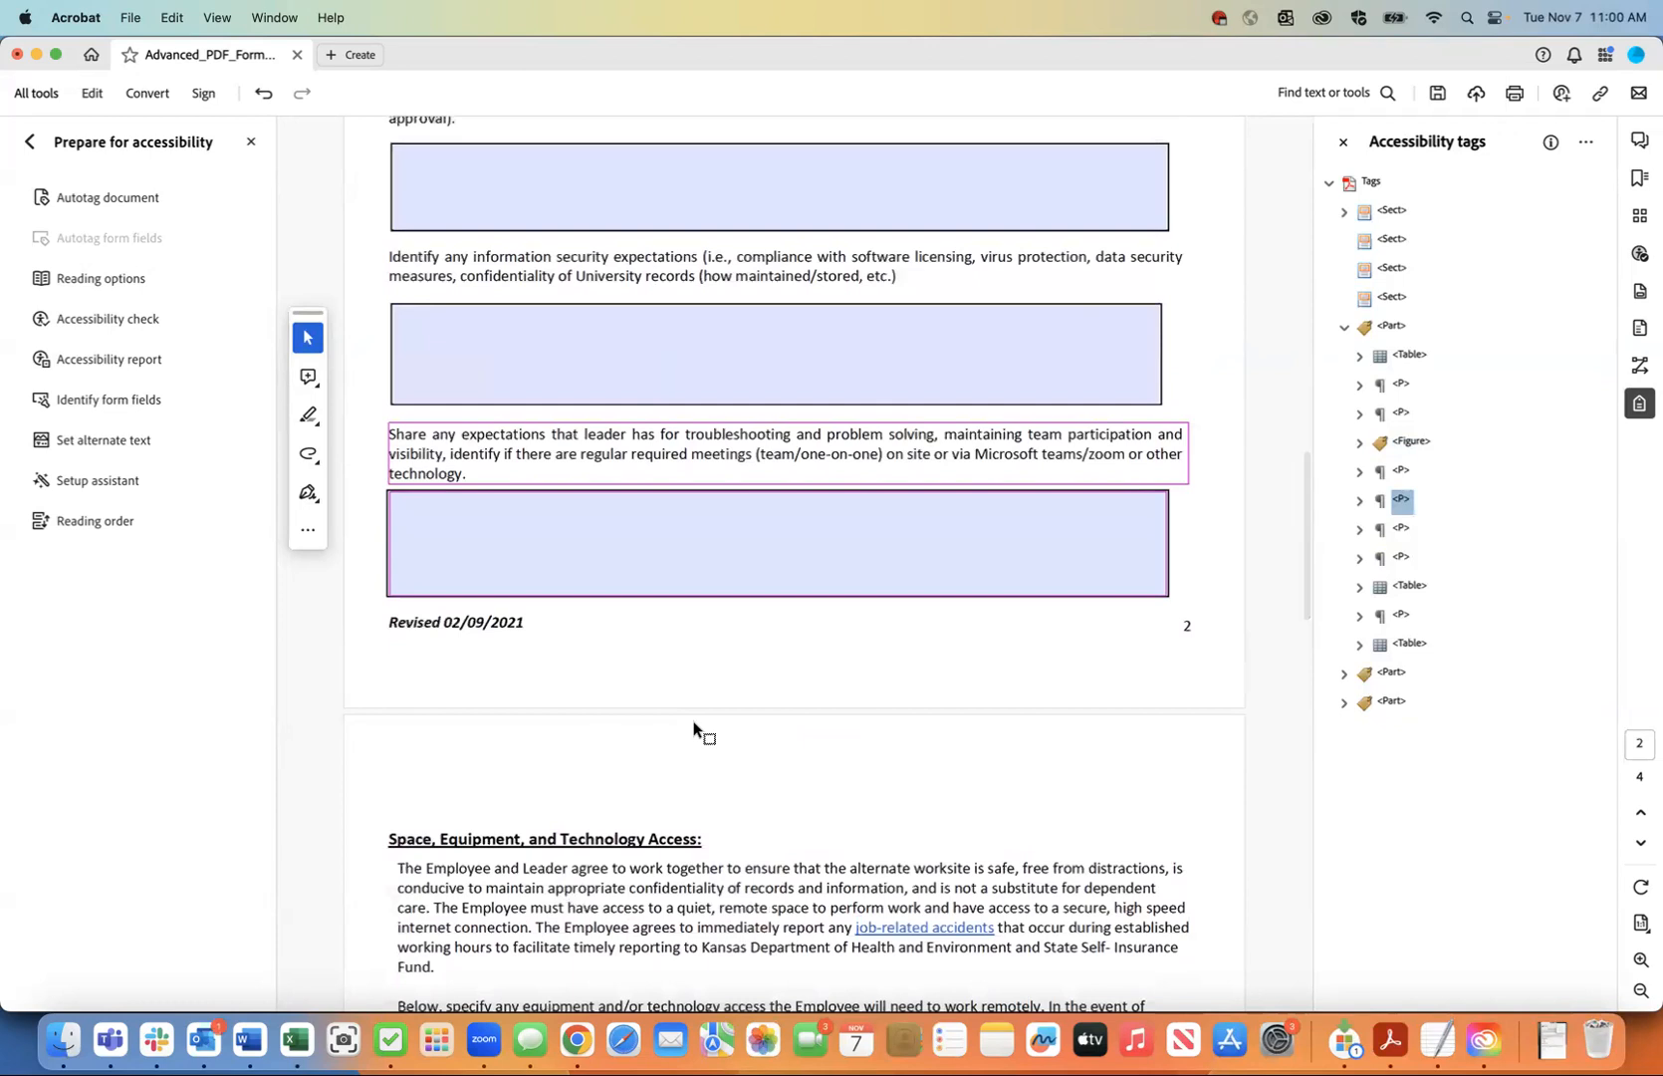
scroll(694, 728, up, 1)
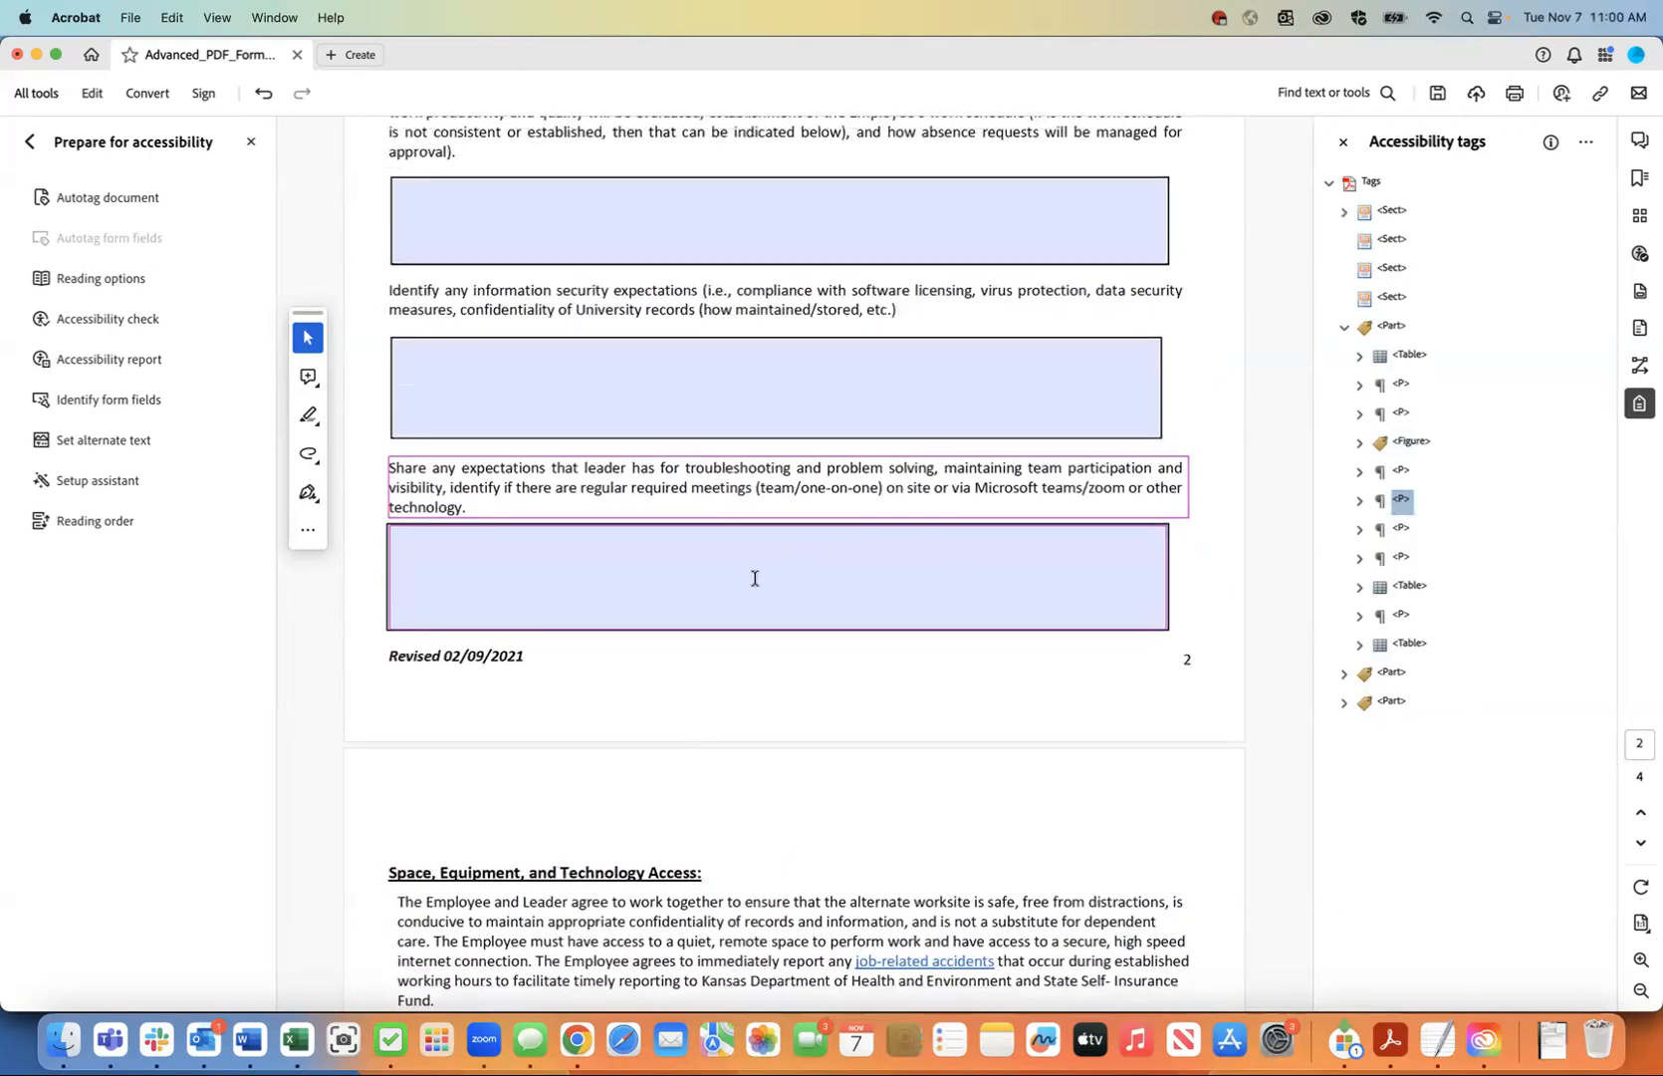
- Cut the Part's first six tags, from Table through the leader expectations P, and paste them as children of the second Sect tag
shift+click(1408, 356)
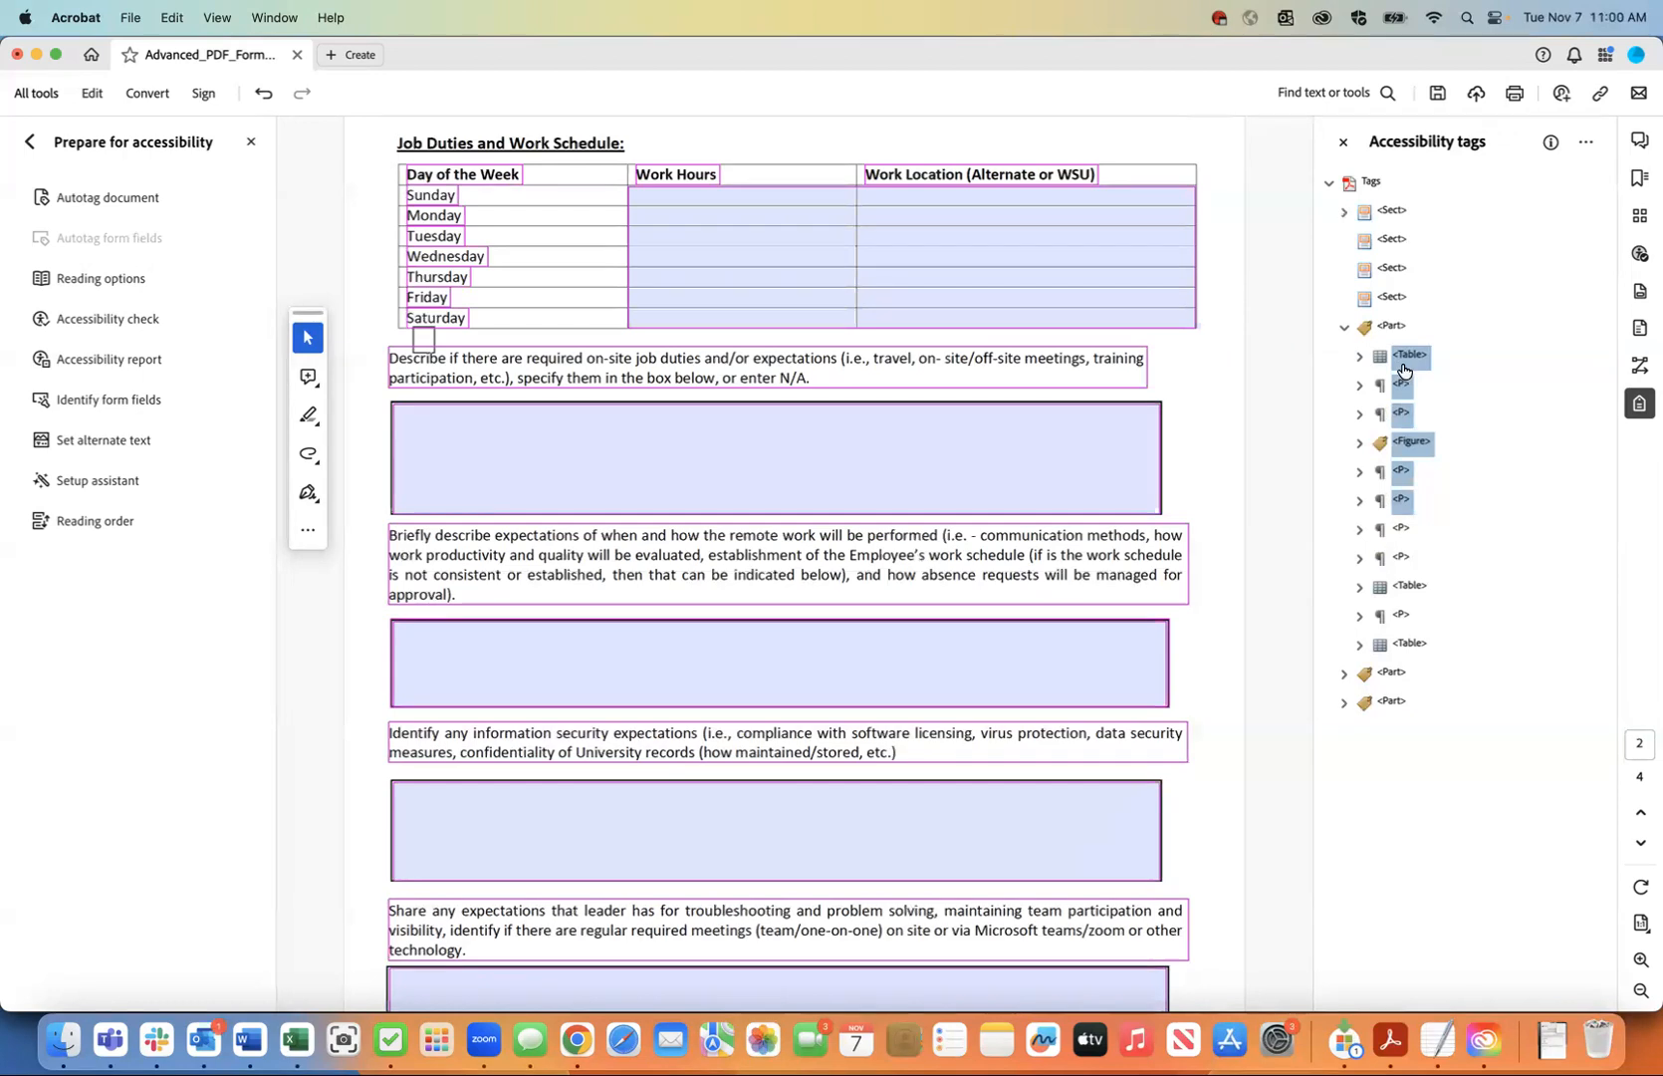
scroll(1047, 460, up, 1)
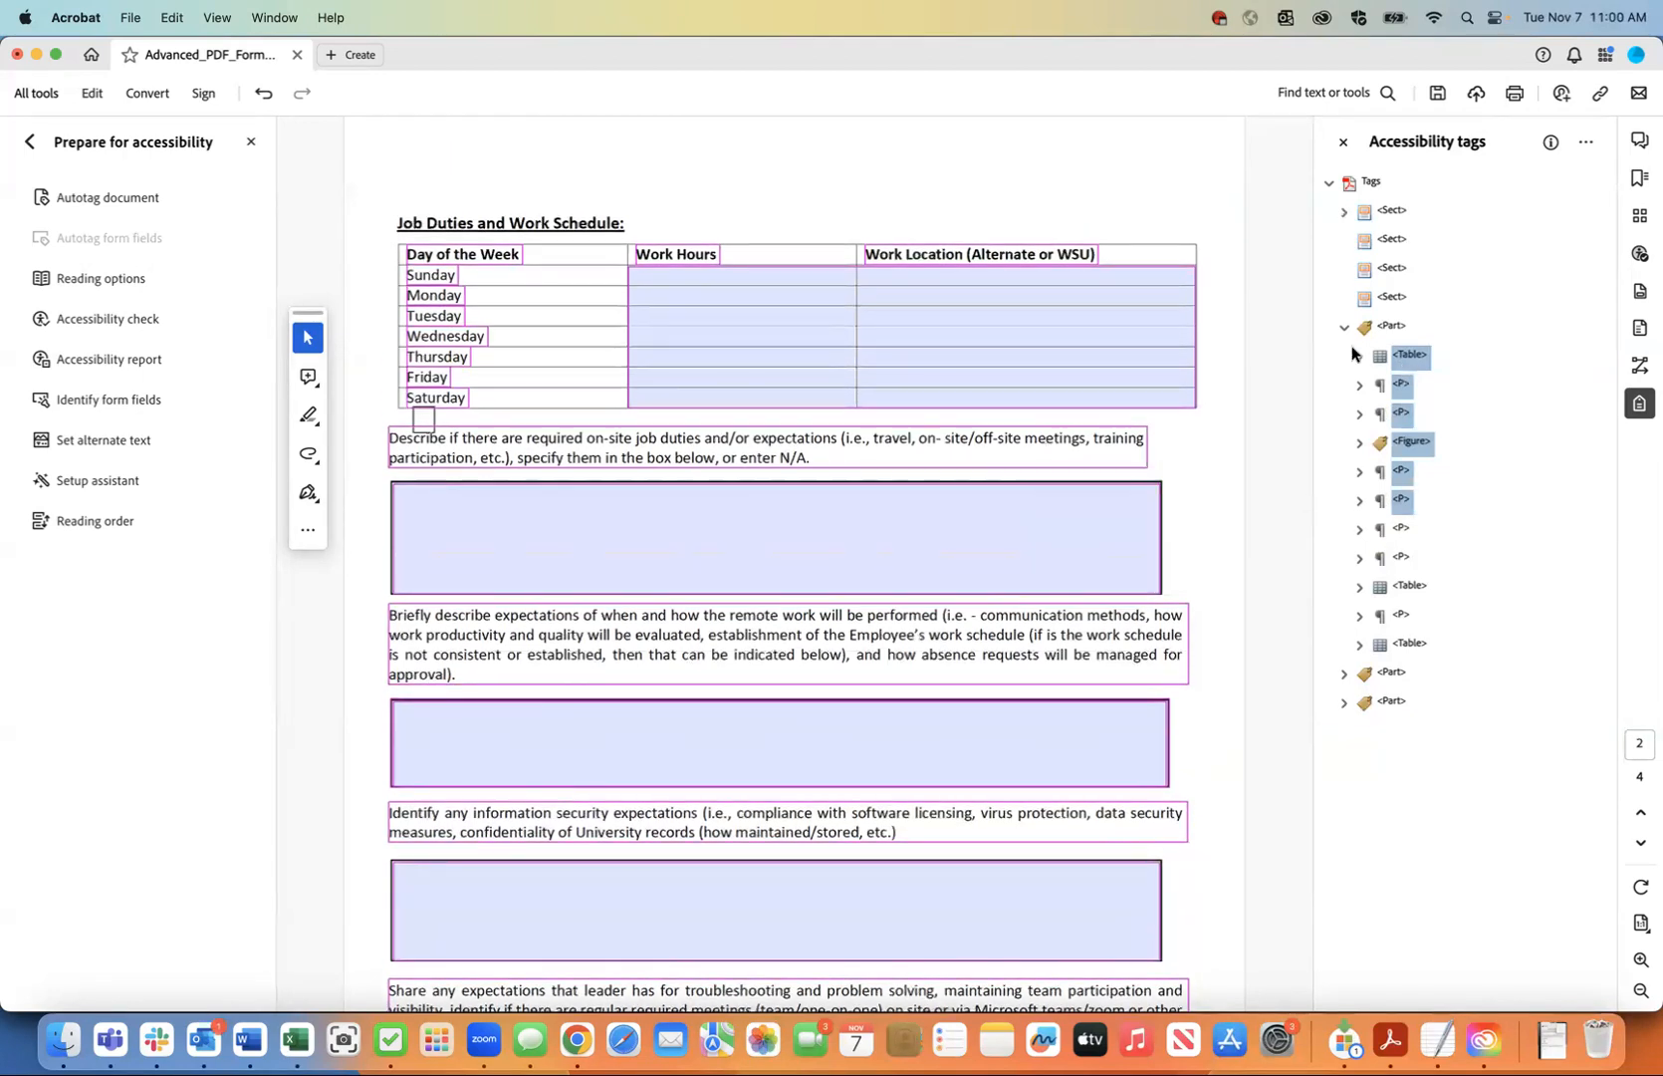
right_click(1408, 364)
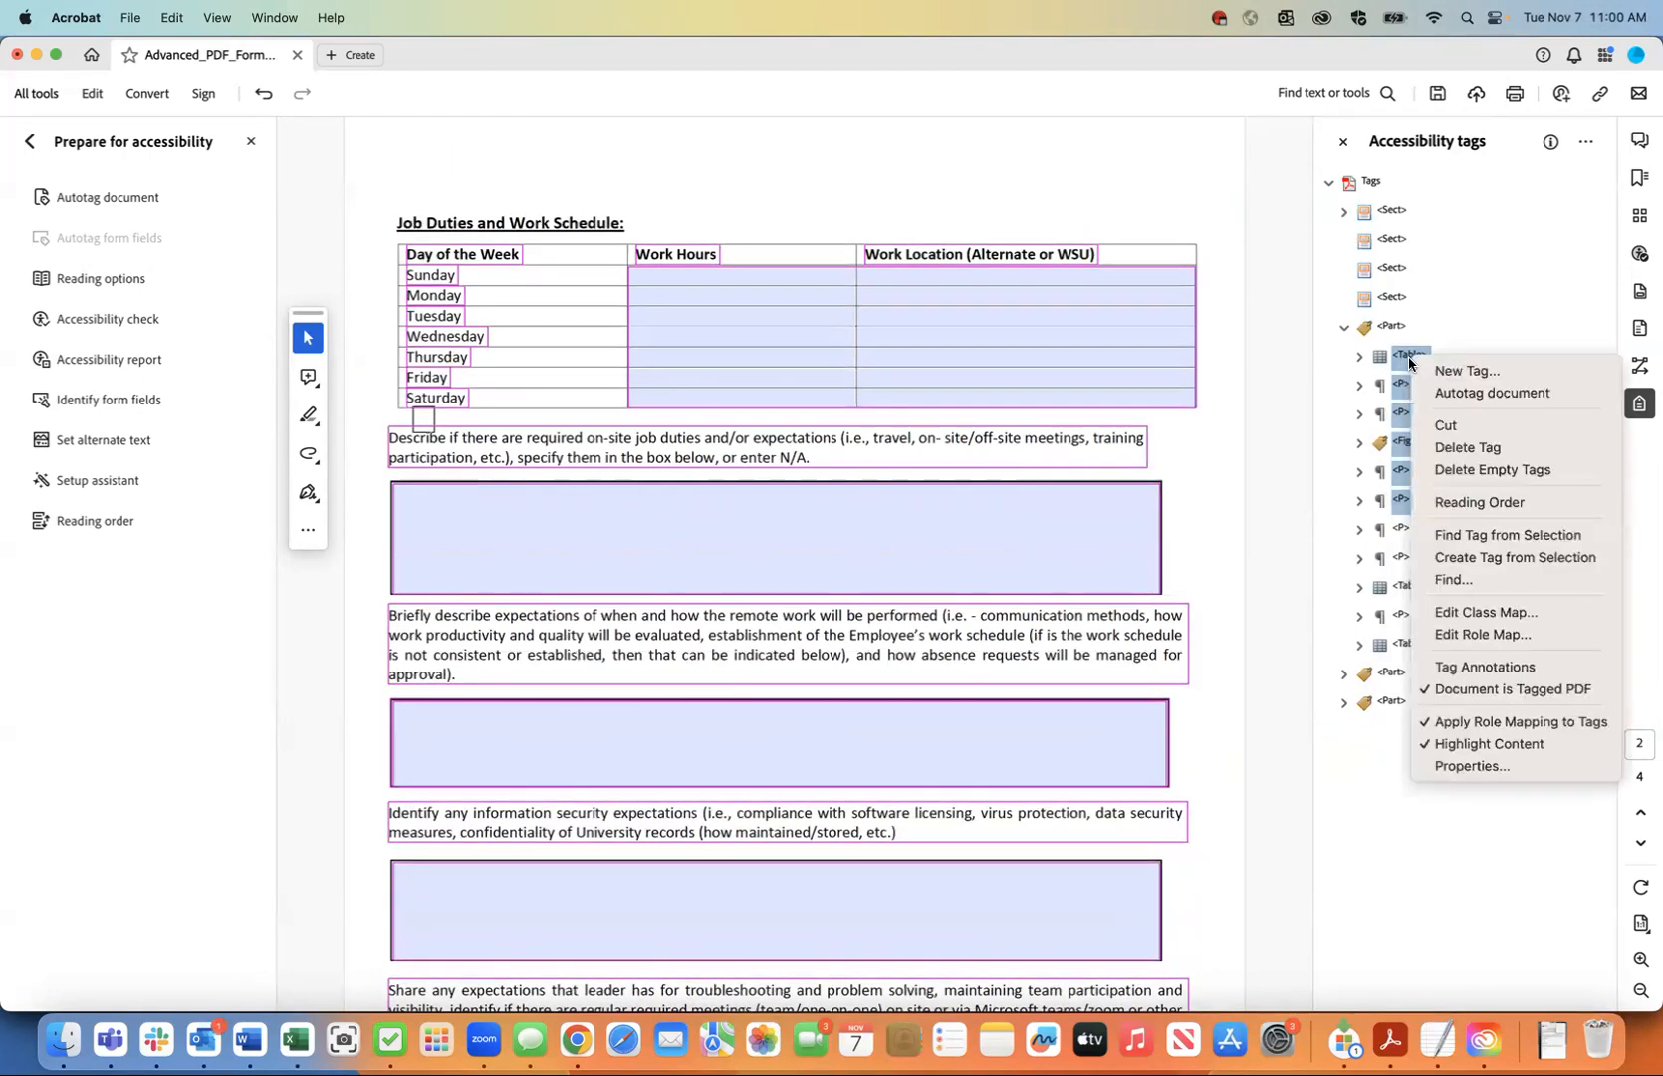
click(1432, 426)
click(1394, 241)
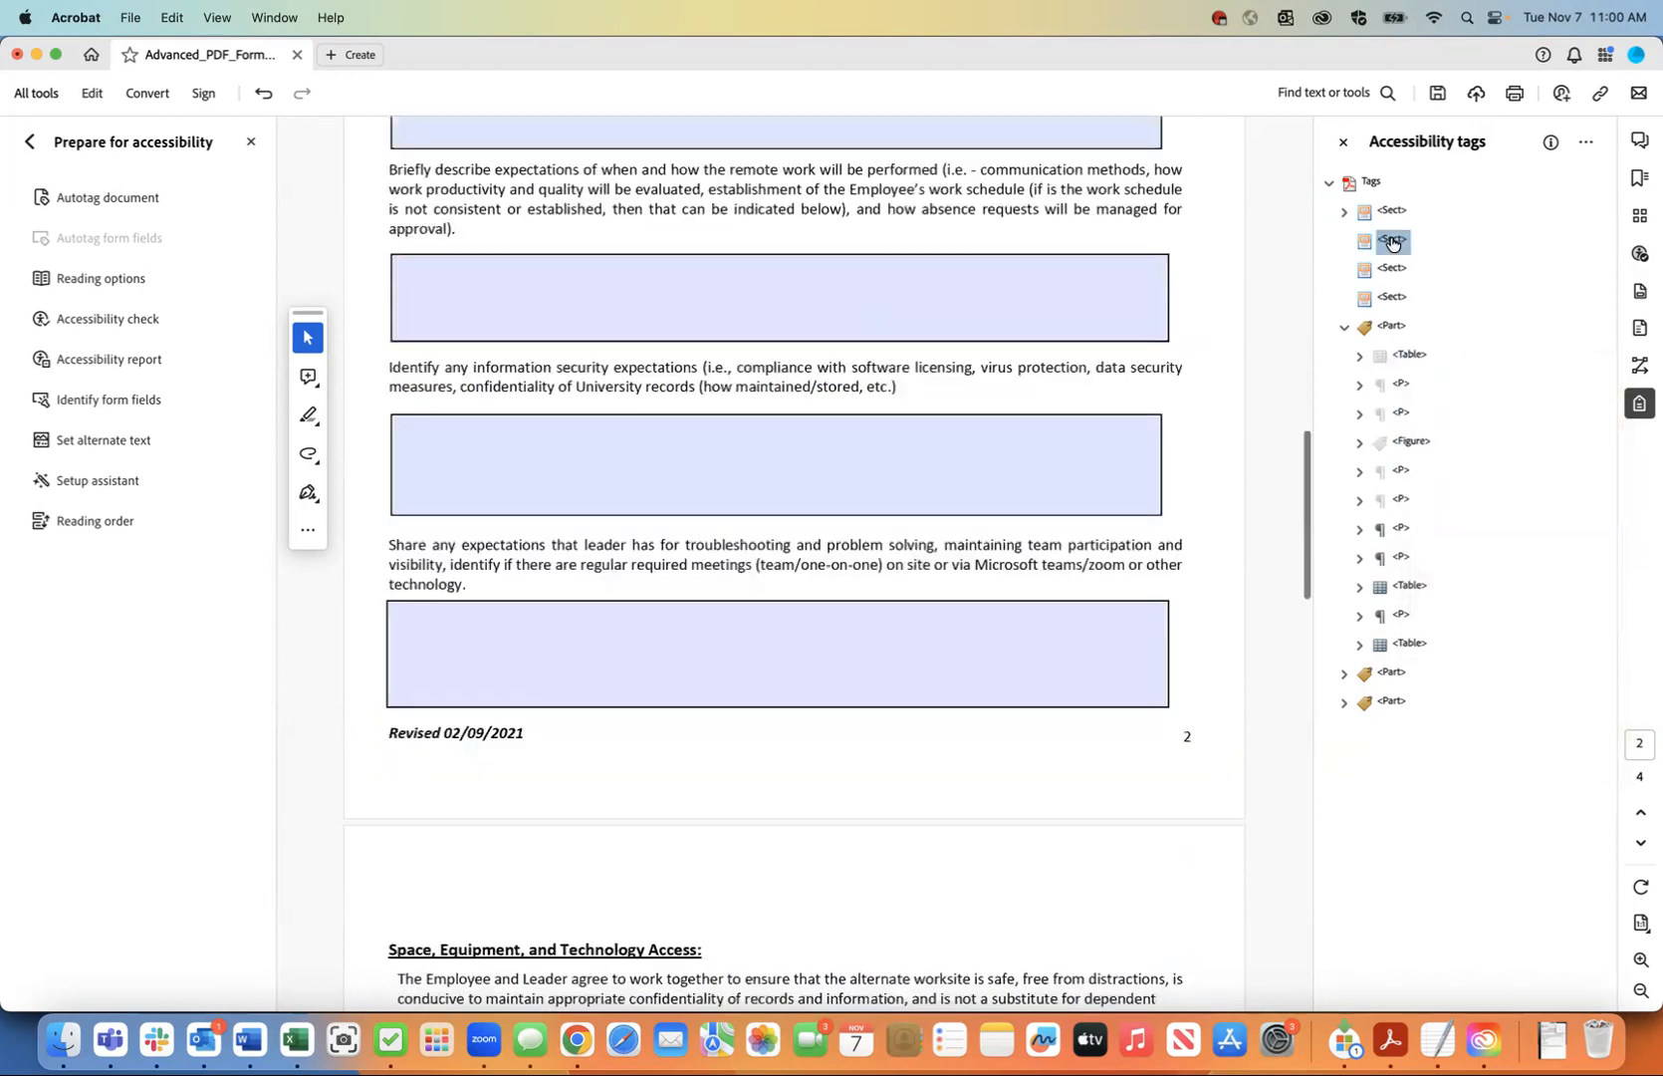
right_click(1393, 242)
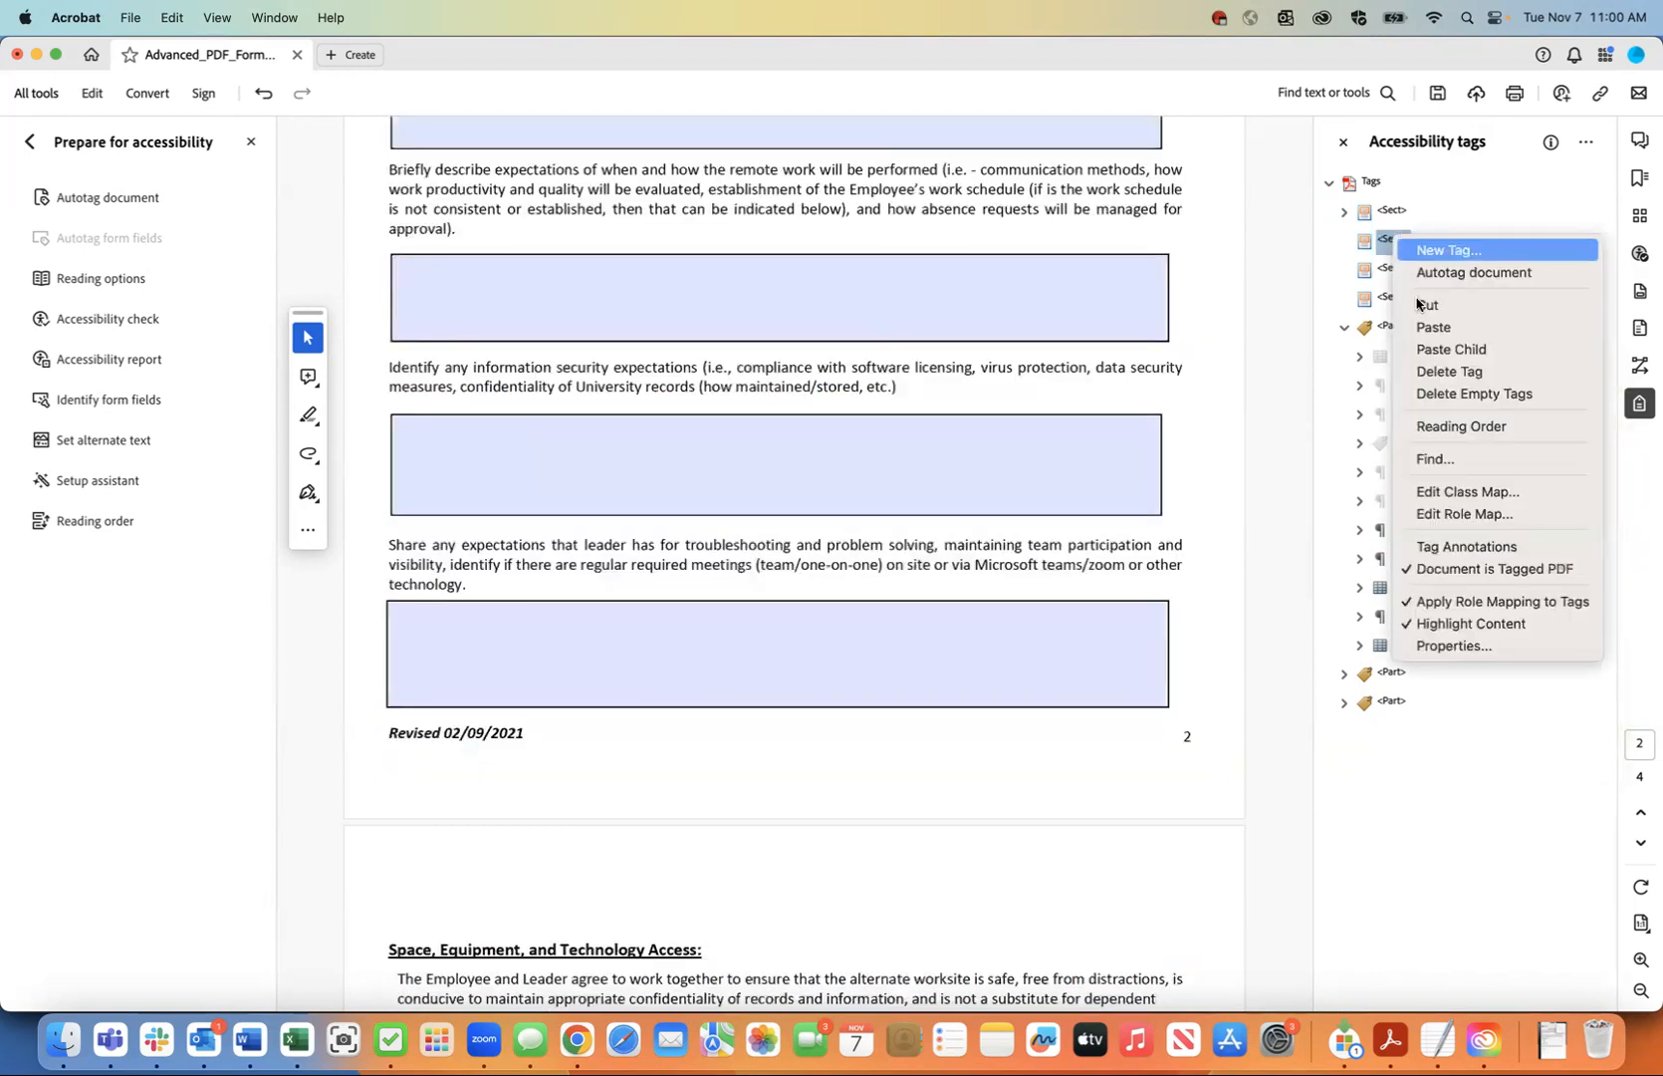
click(1428, 347)
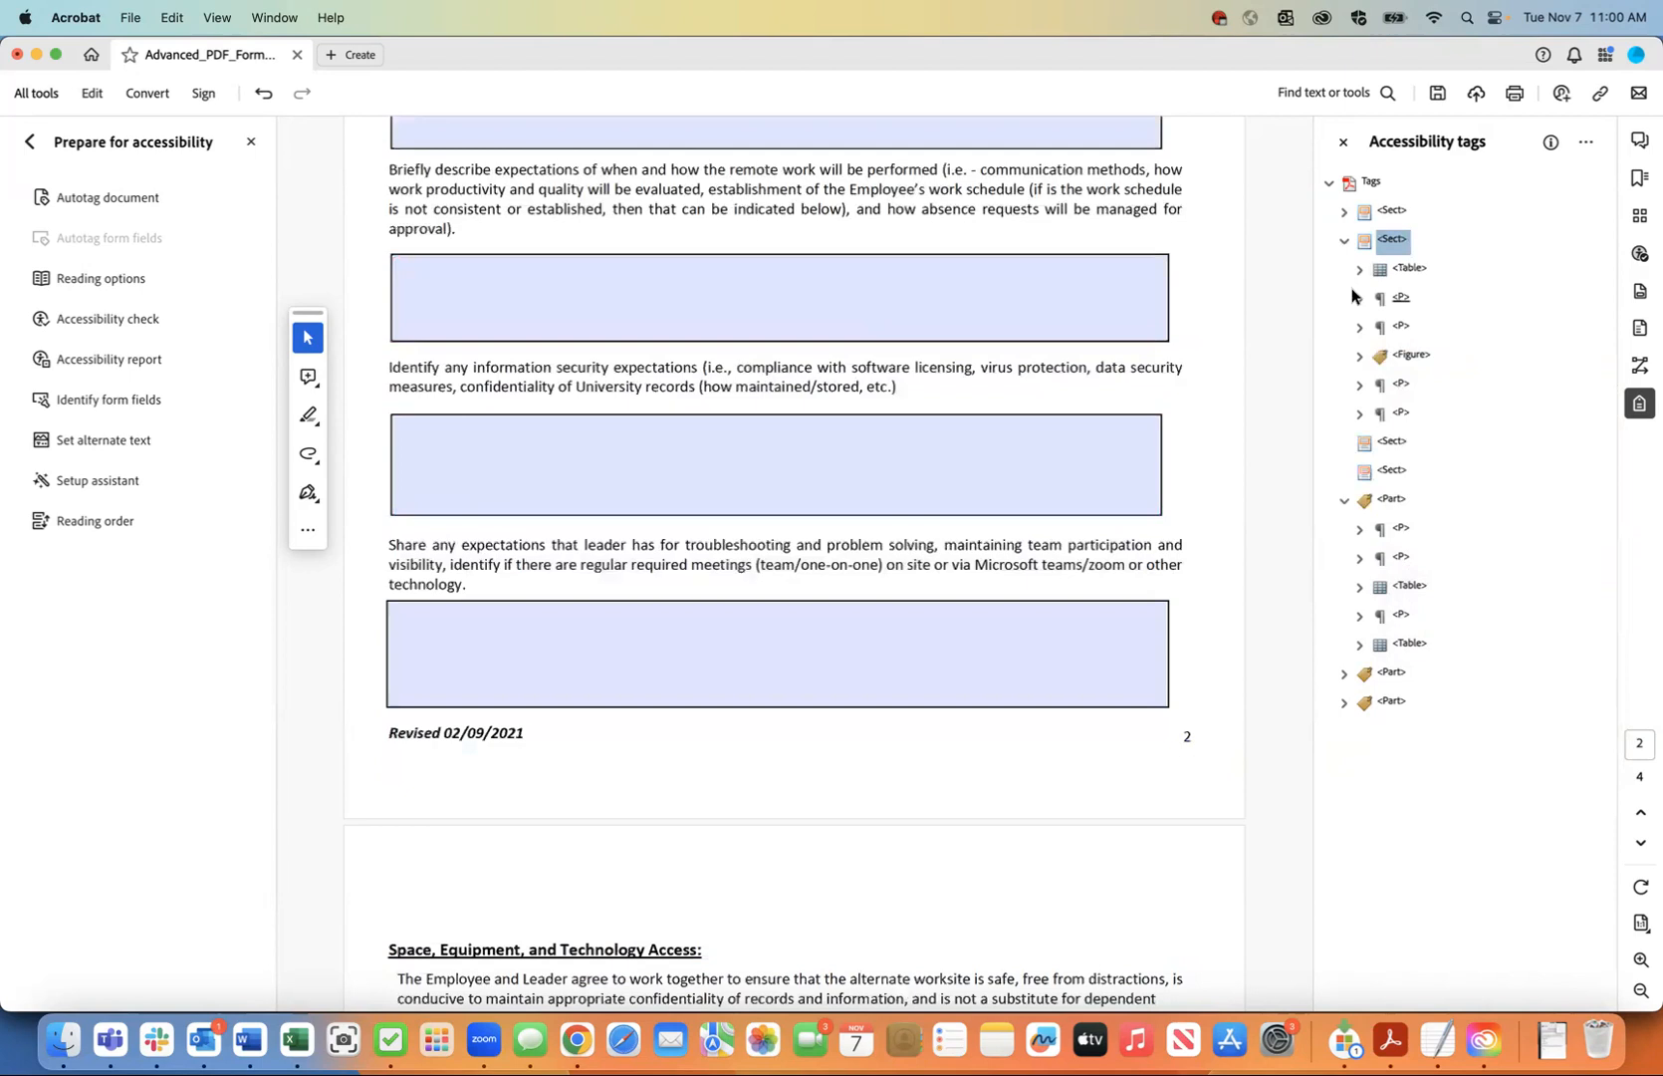
click(1343, 241)
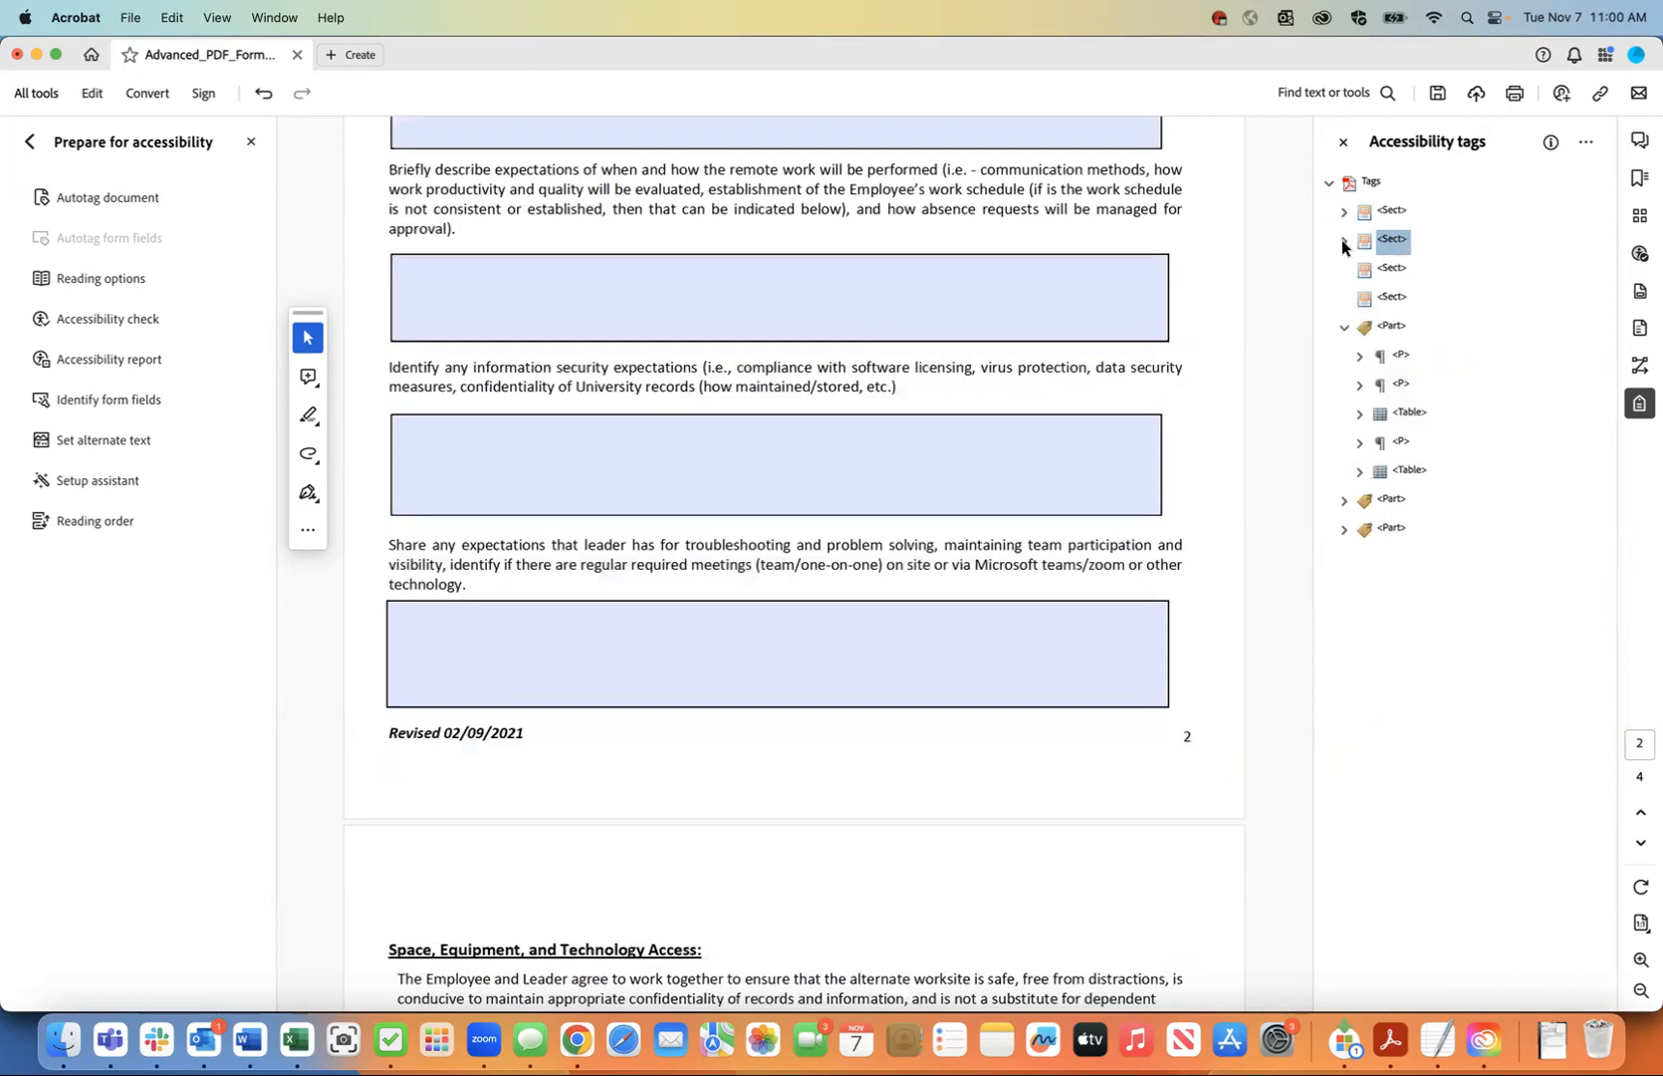
- Check which content the Part's remaining P and Table tags mark to find the last one on page 3
click(1400, 356)
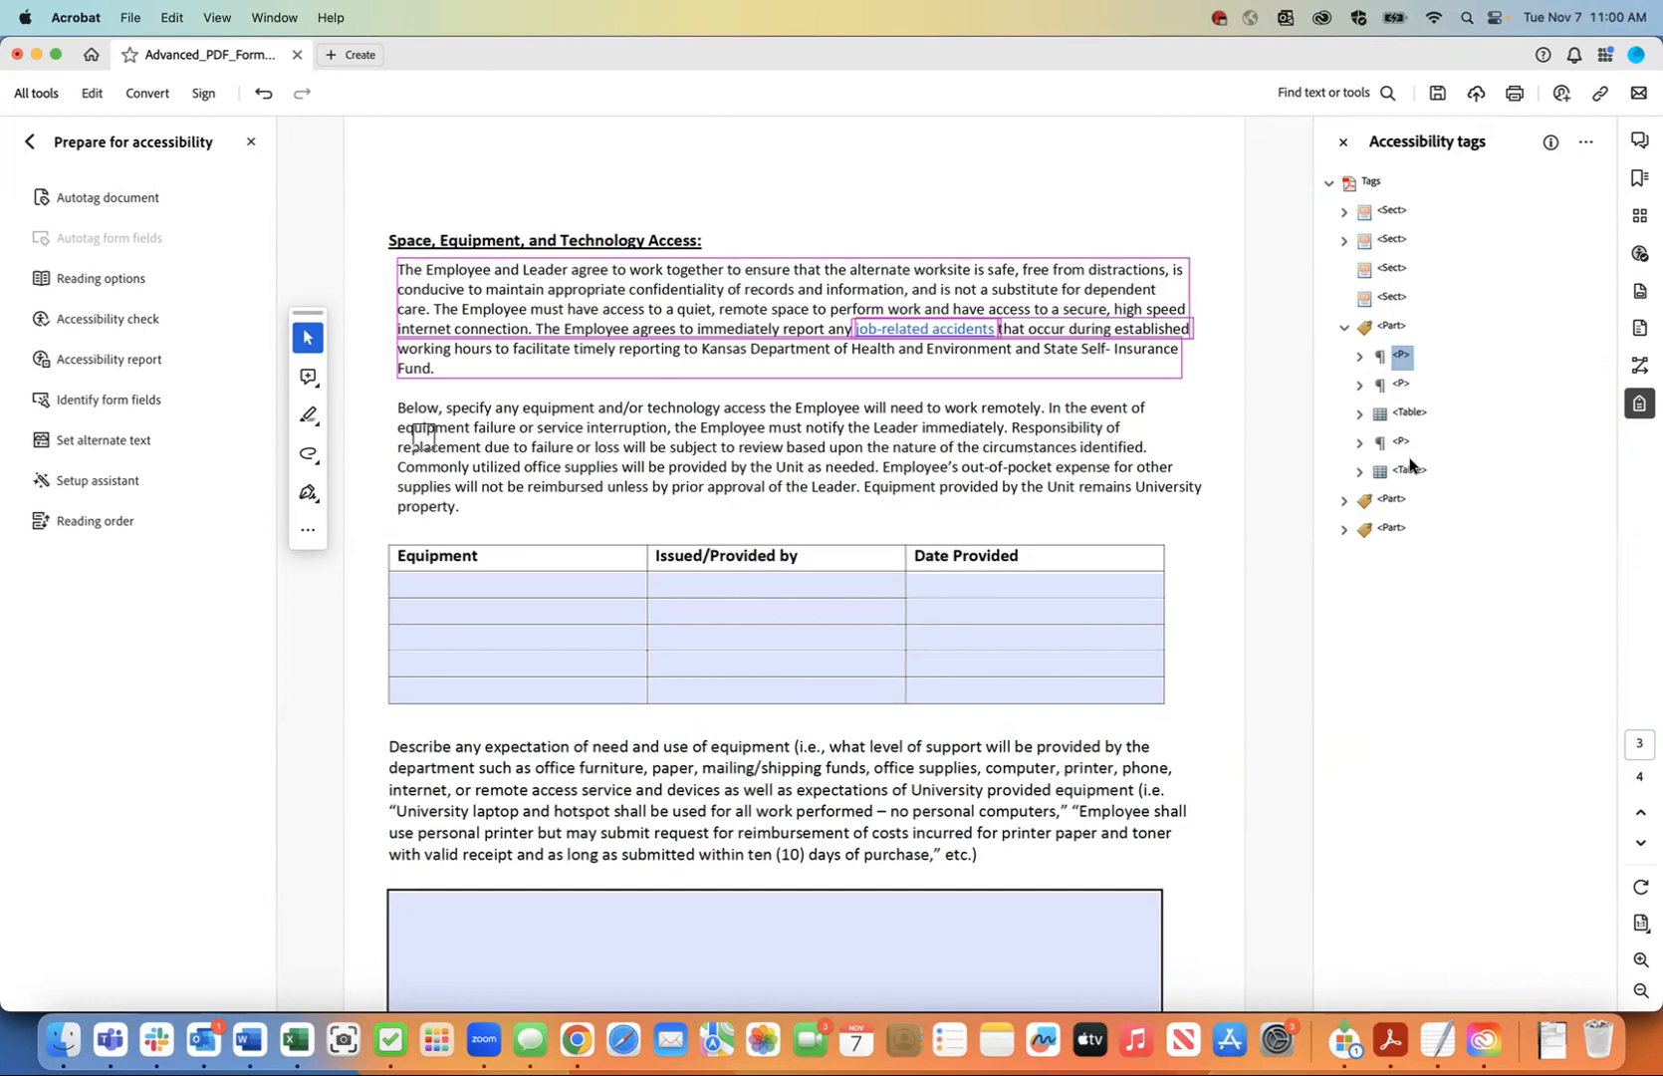
key(Down)
key(Down)
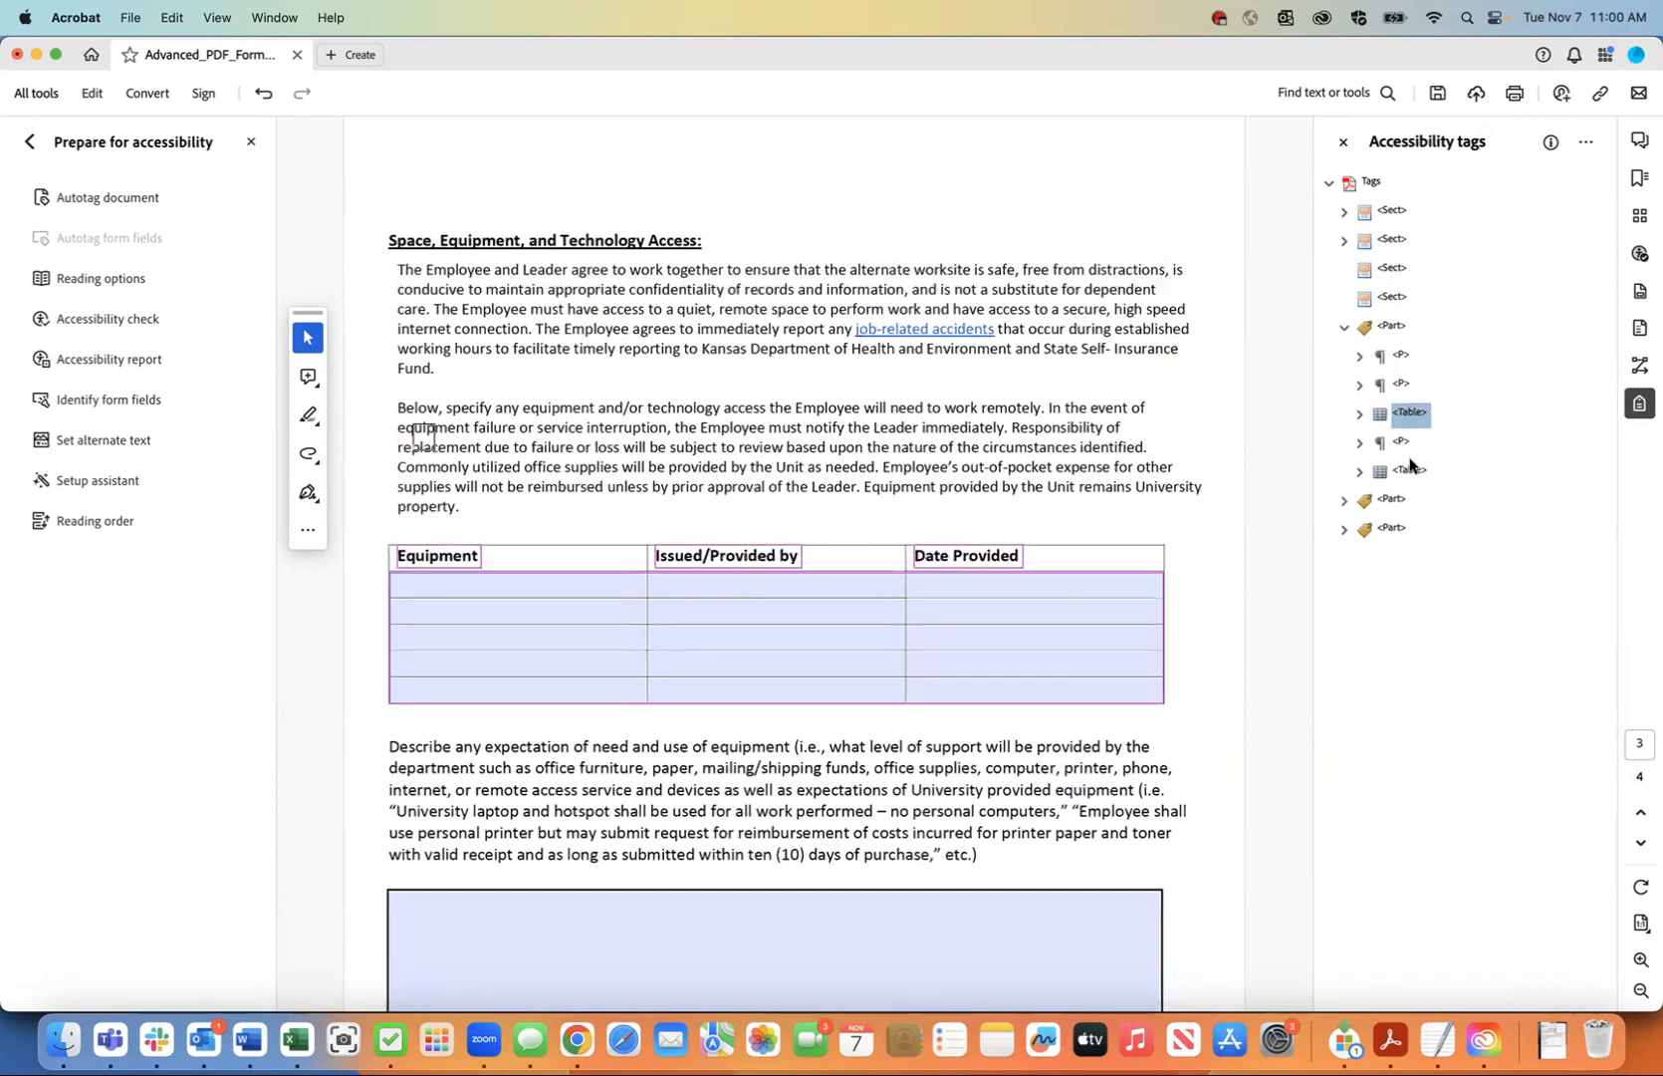
key(Down)
key(Down)
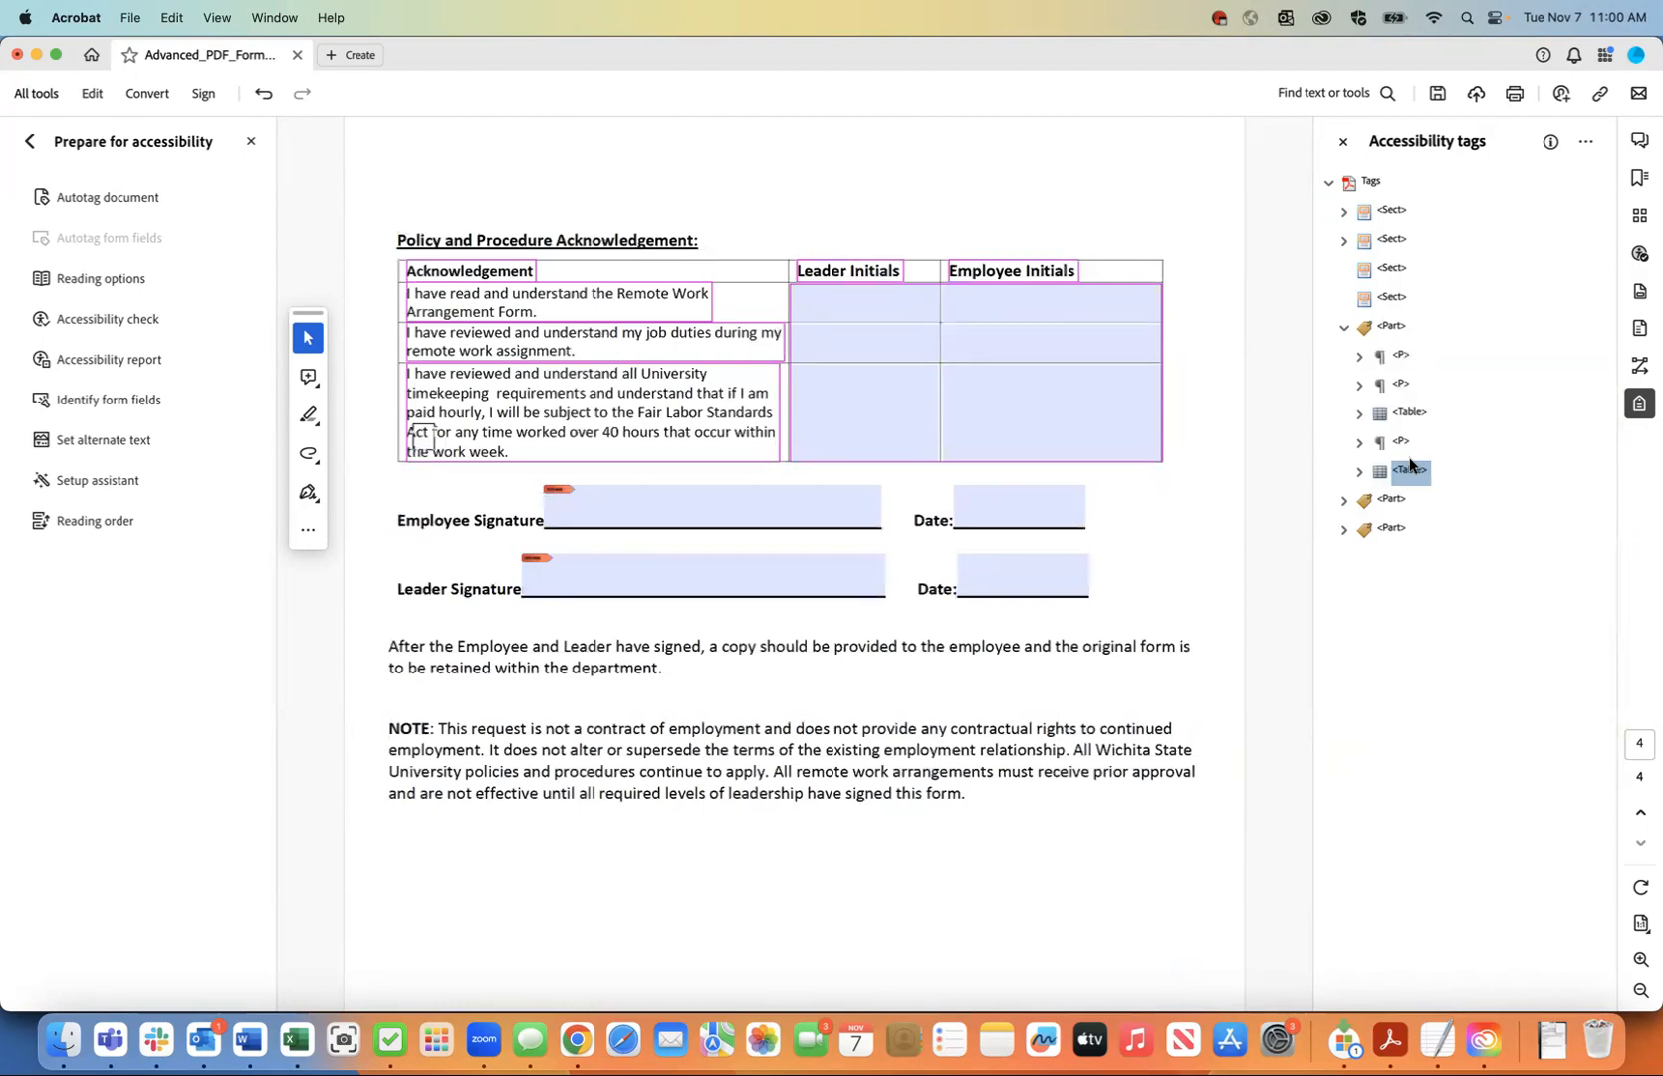
key(Up)
key(Down)
key(Up)
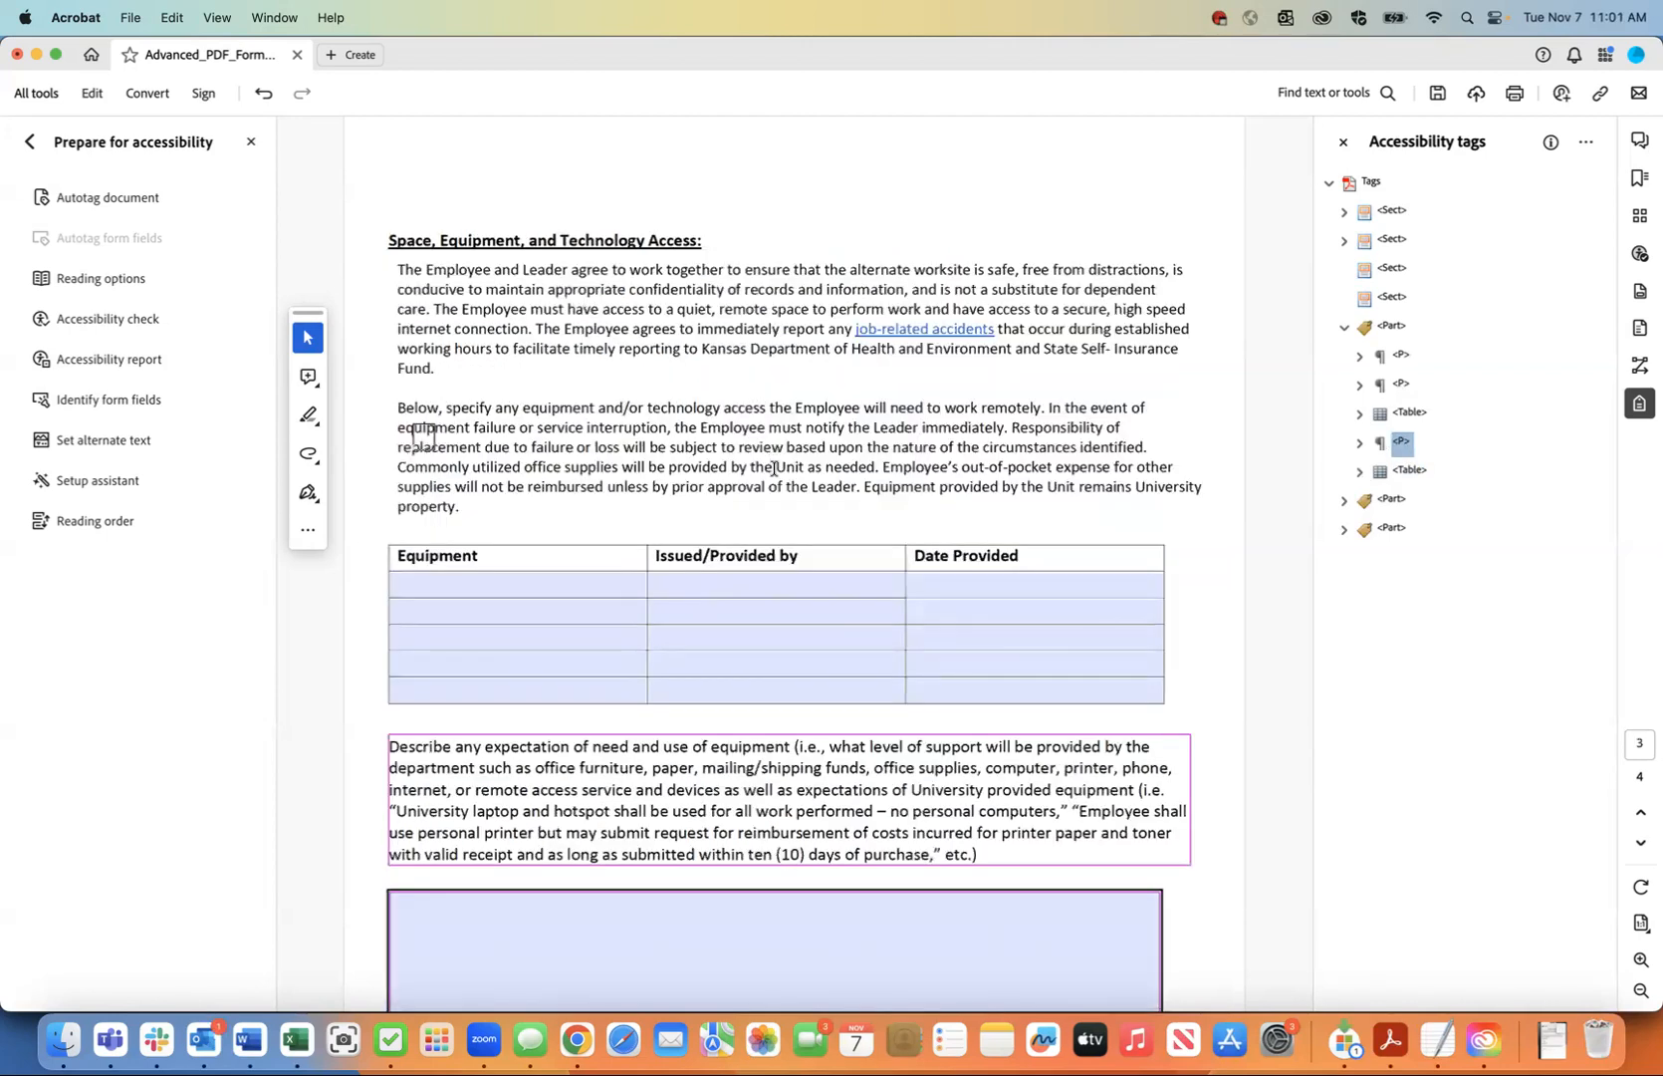
scroll(652, 528, down, 5)
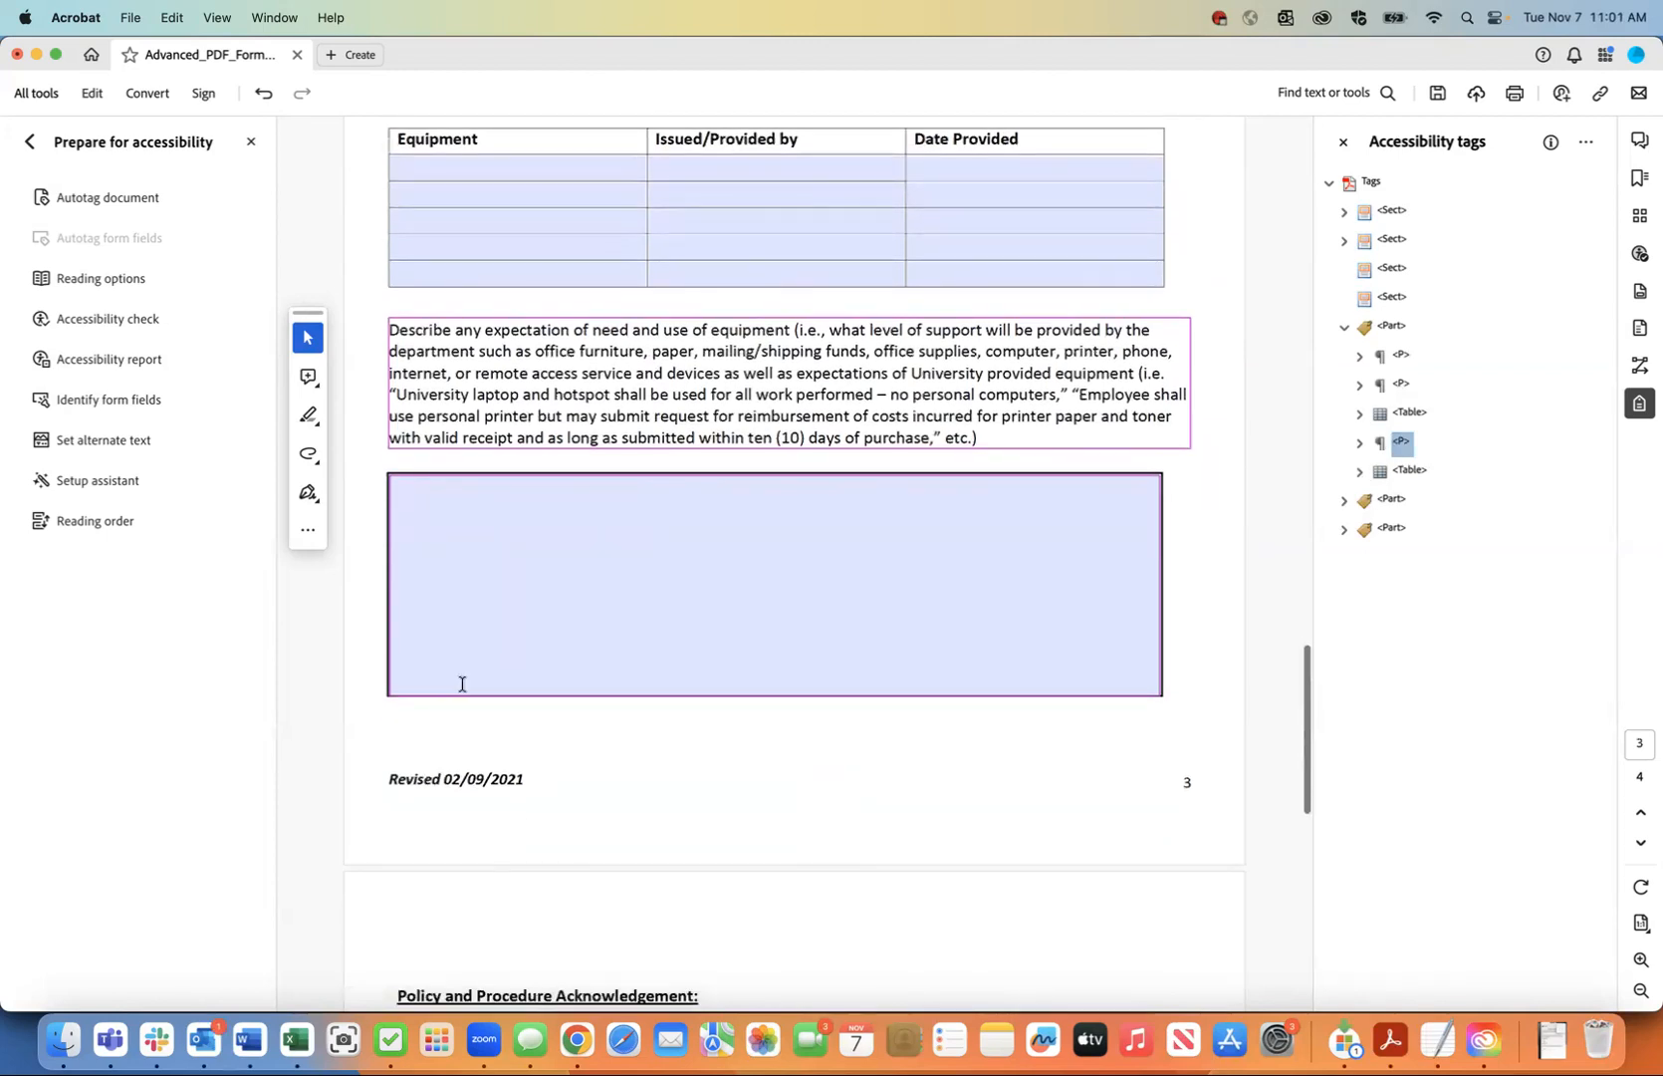
- Cut the Part's two P tags, equipment Table and following P, and paste them as children of the third Sect tag
shift+click(1401, 357)
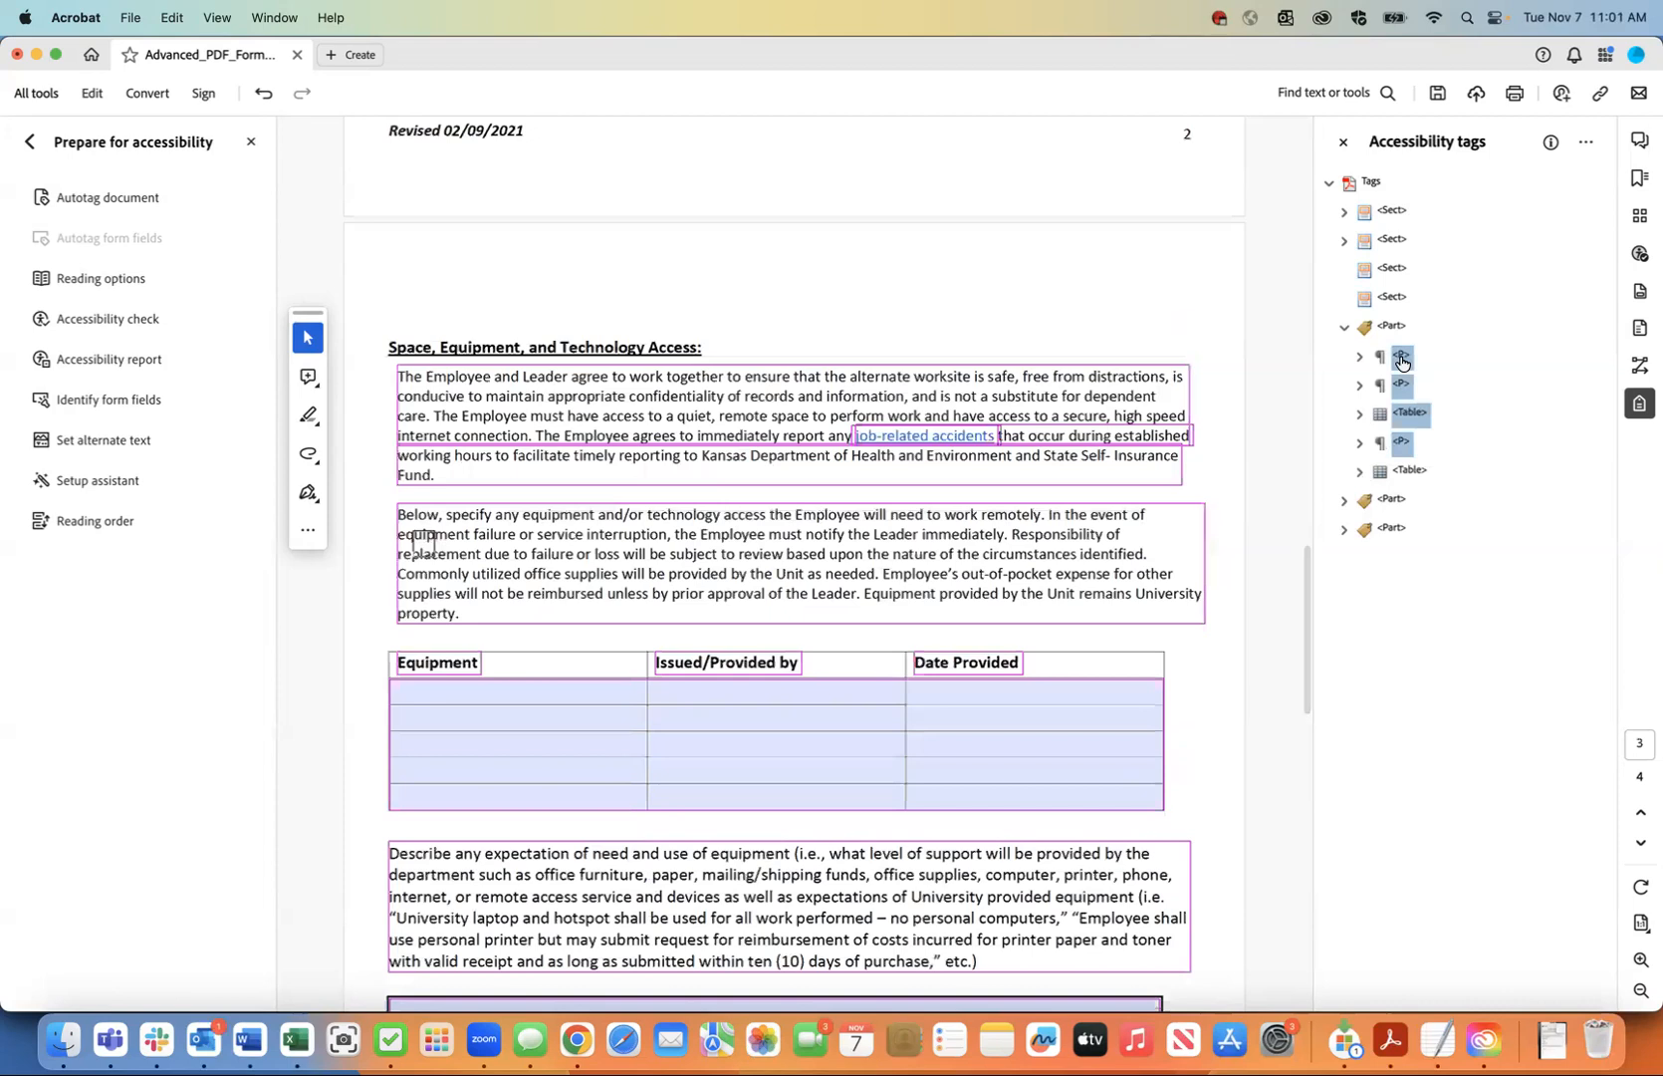
right_click(1402, 360)
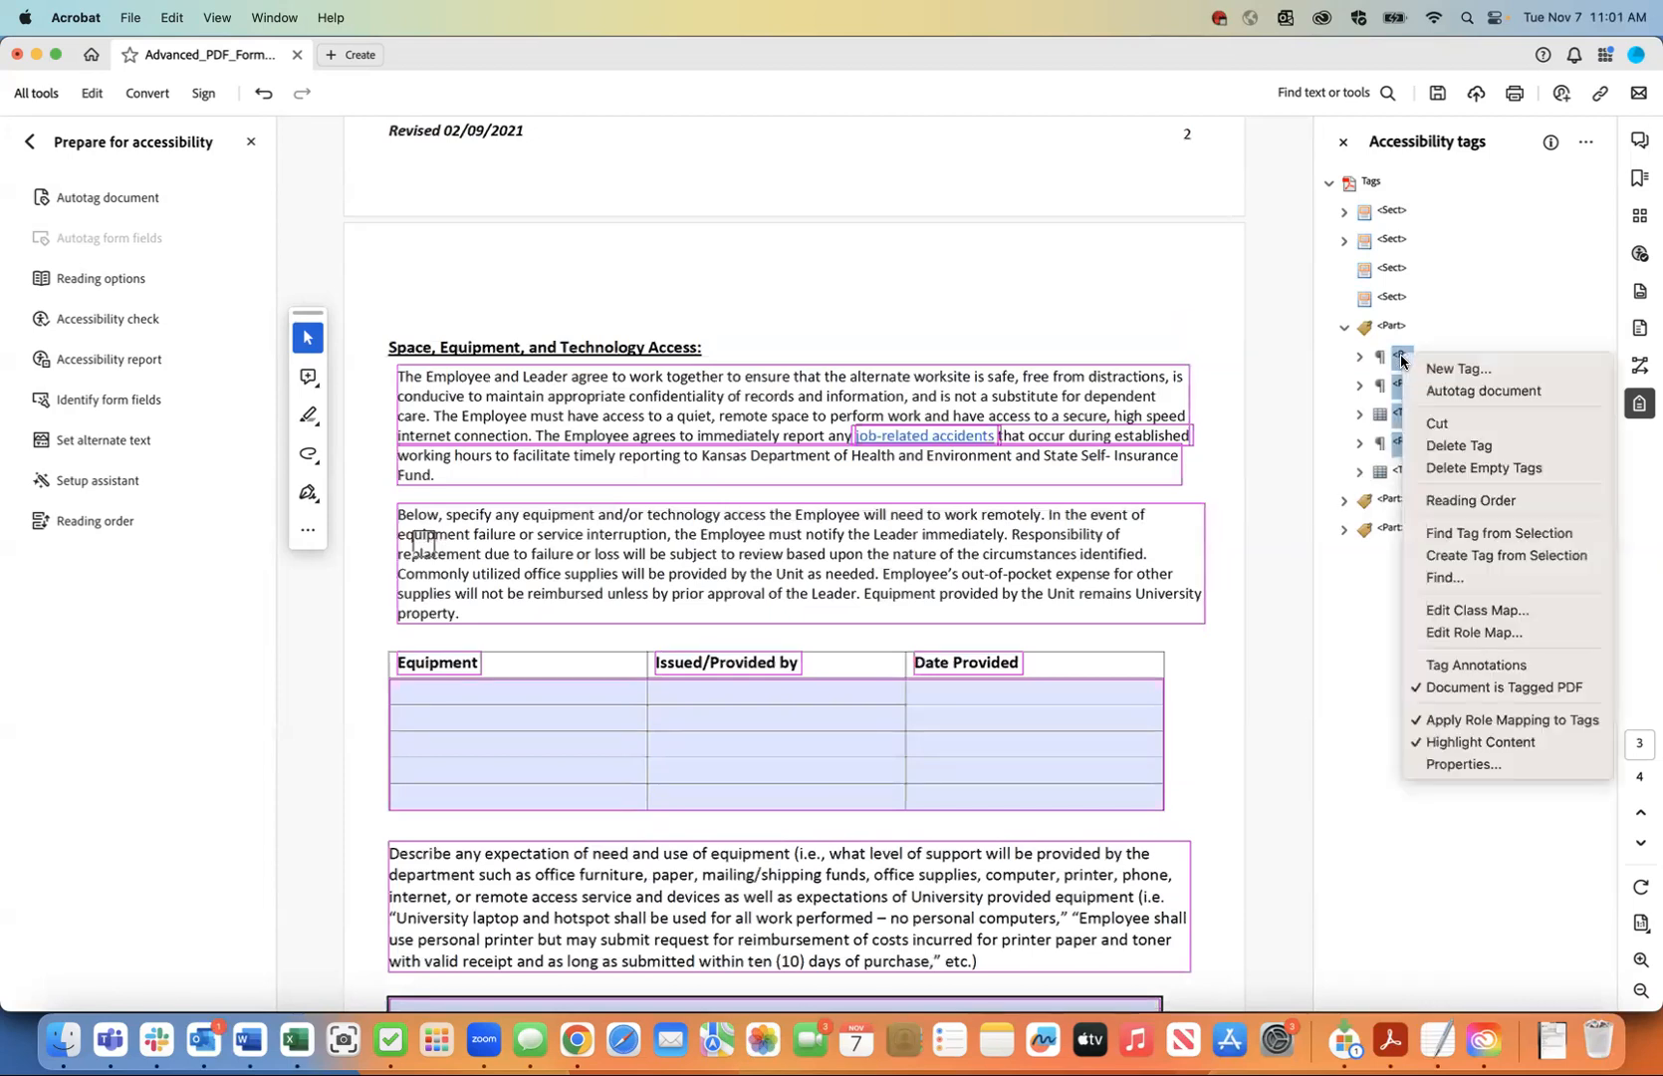
click(1422, 418)
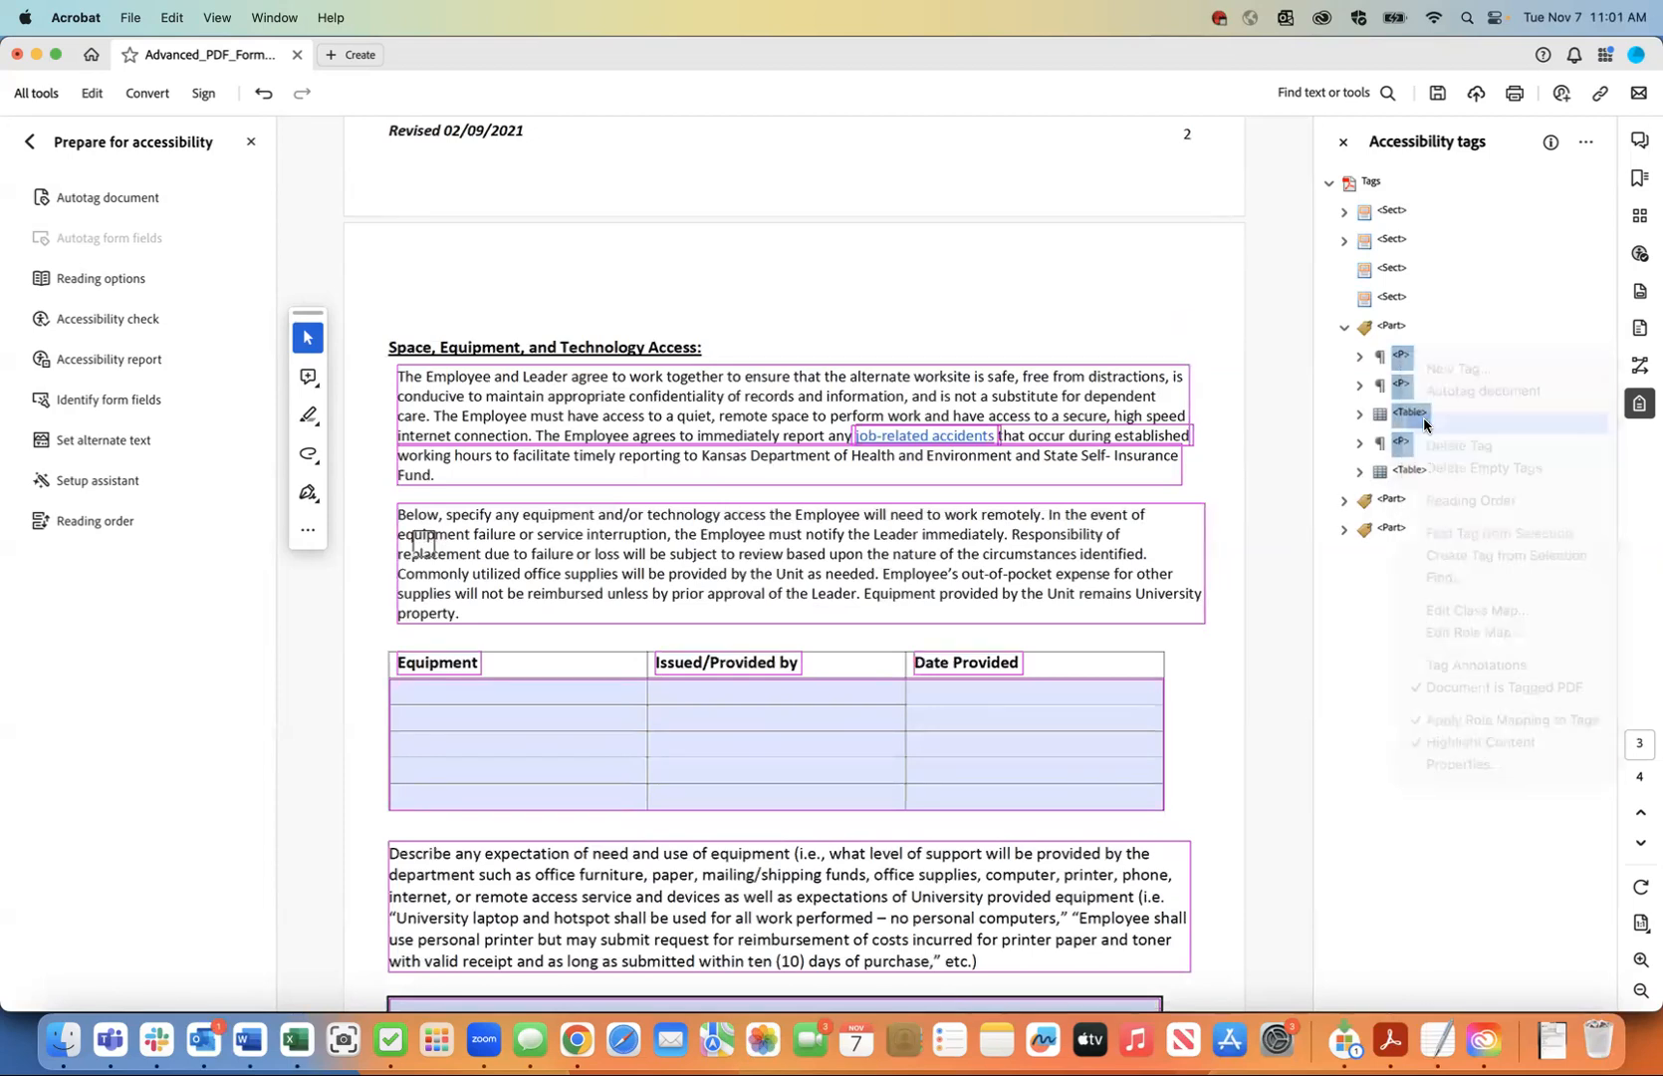
click(1392, 271)
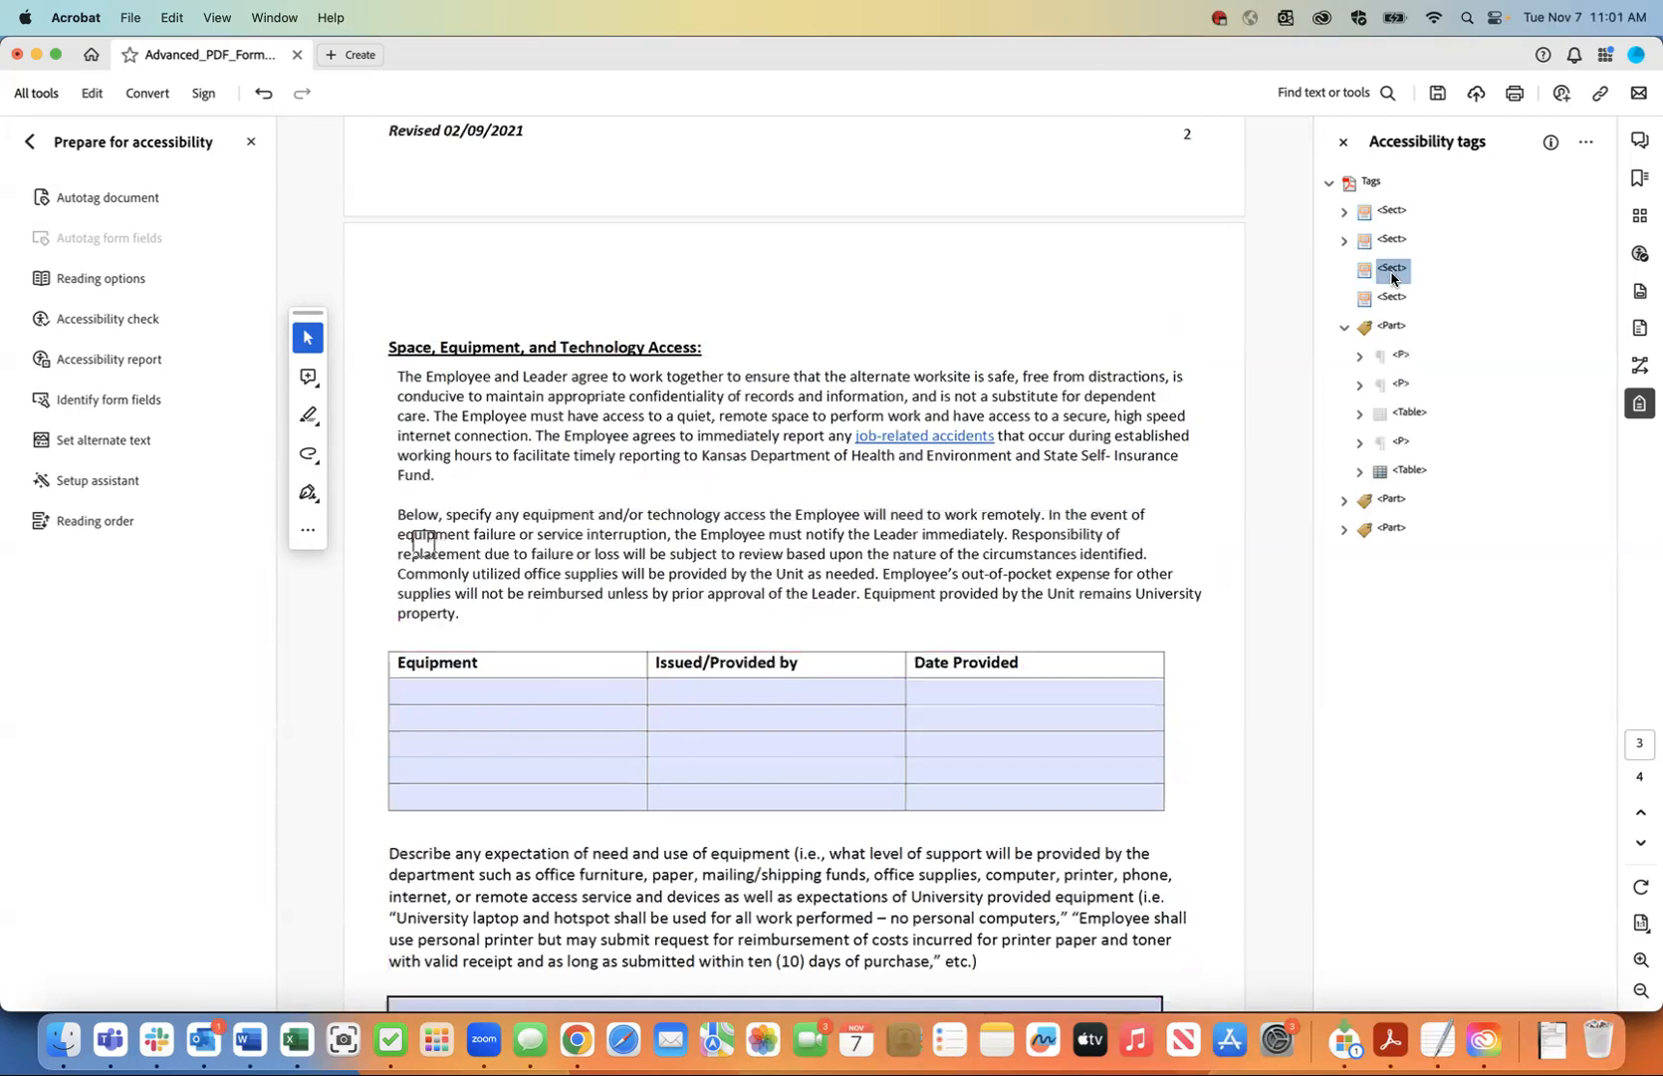
right_click(1391, 278)
click(1423, 375)
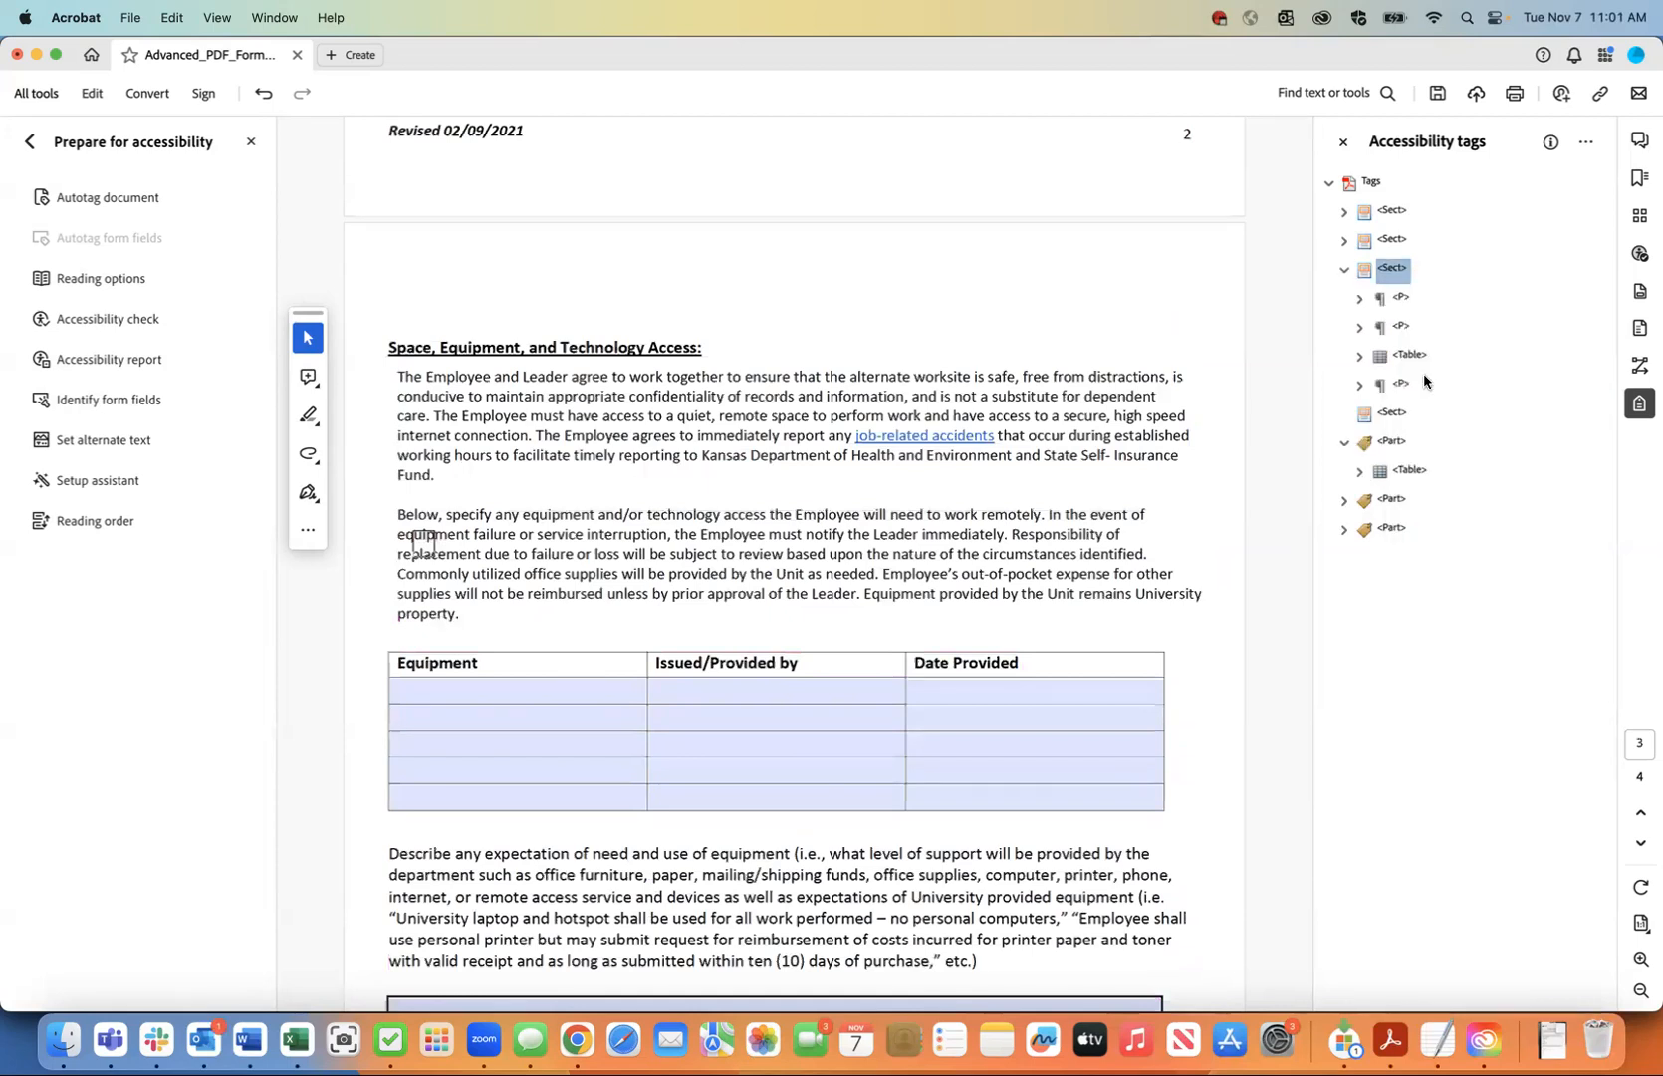
click(1341, 272)
- Expand the last two Part tags to show their child tags
click(1384, 326)
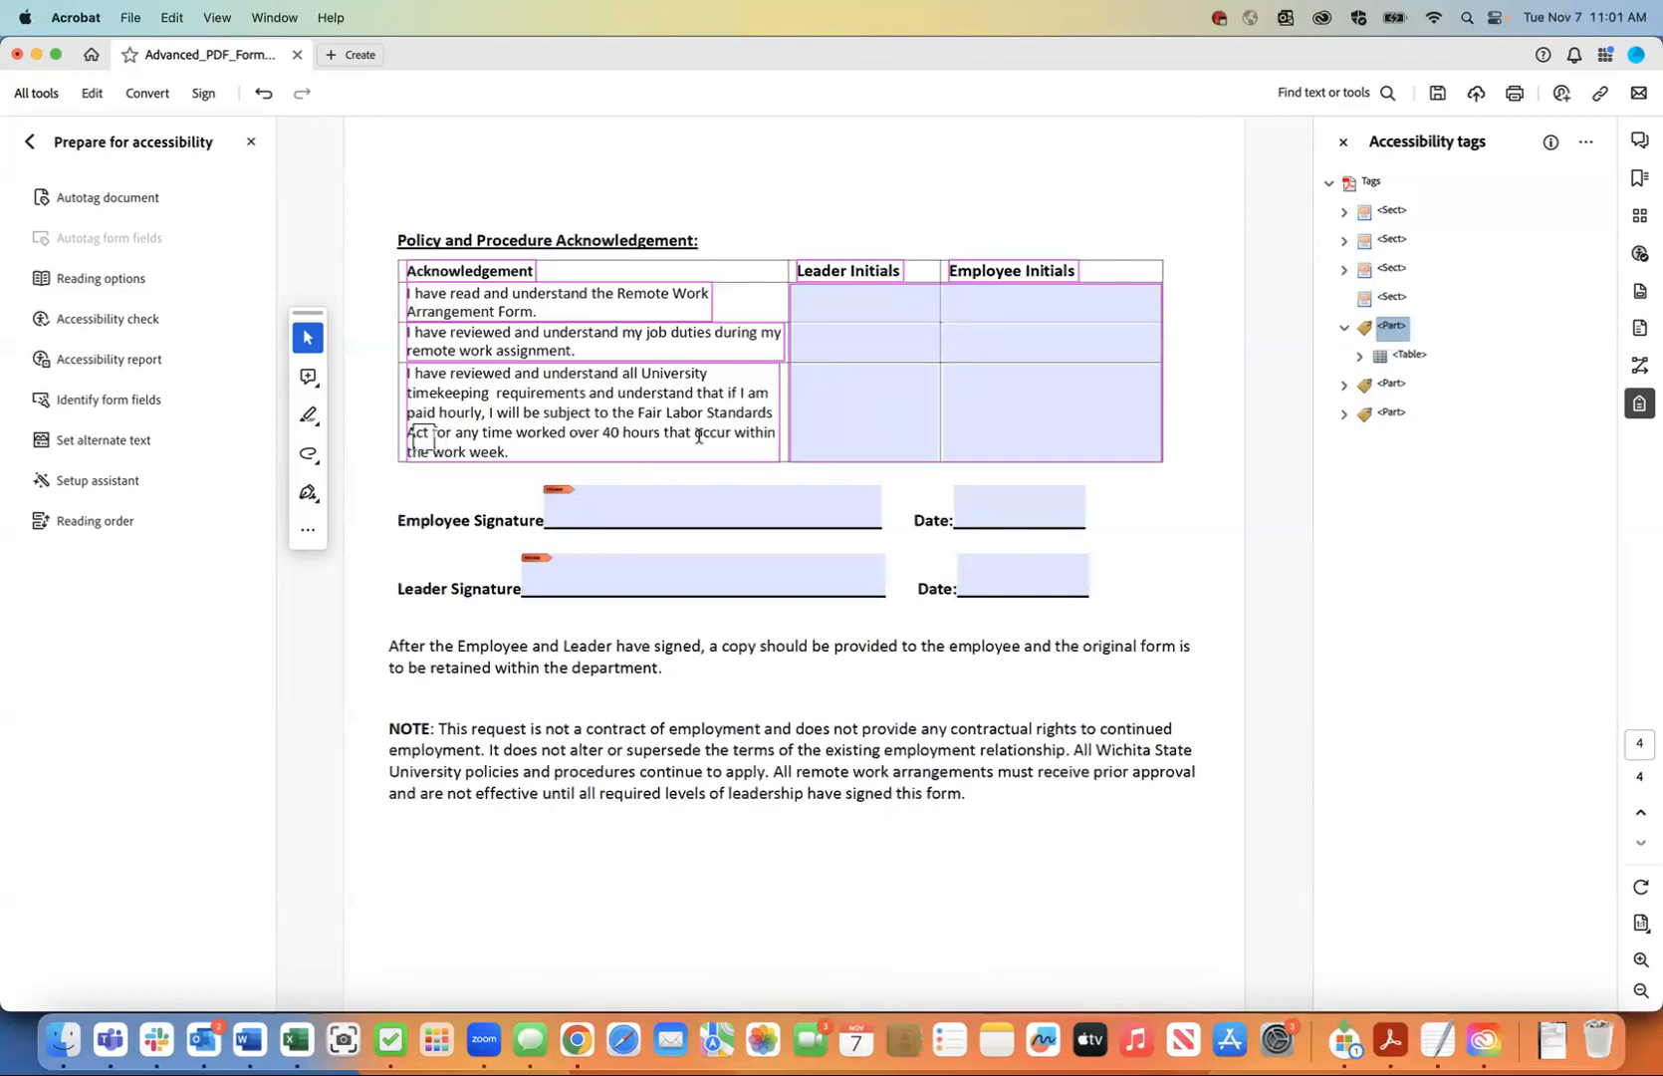
scroll(699, 436, up, 1)
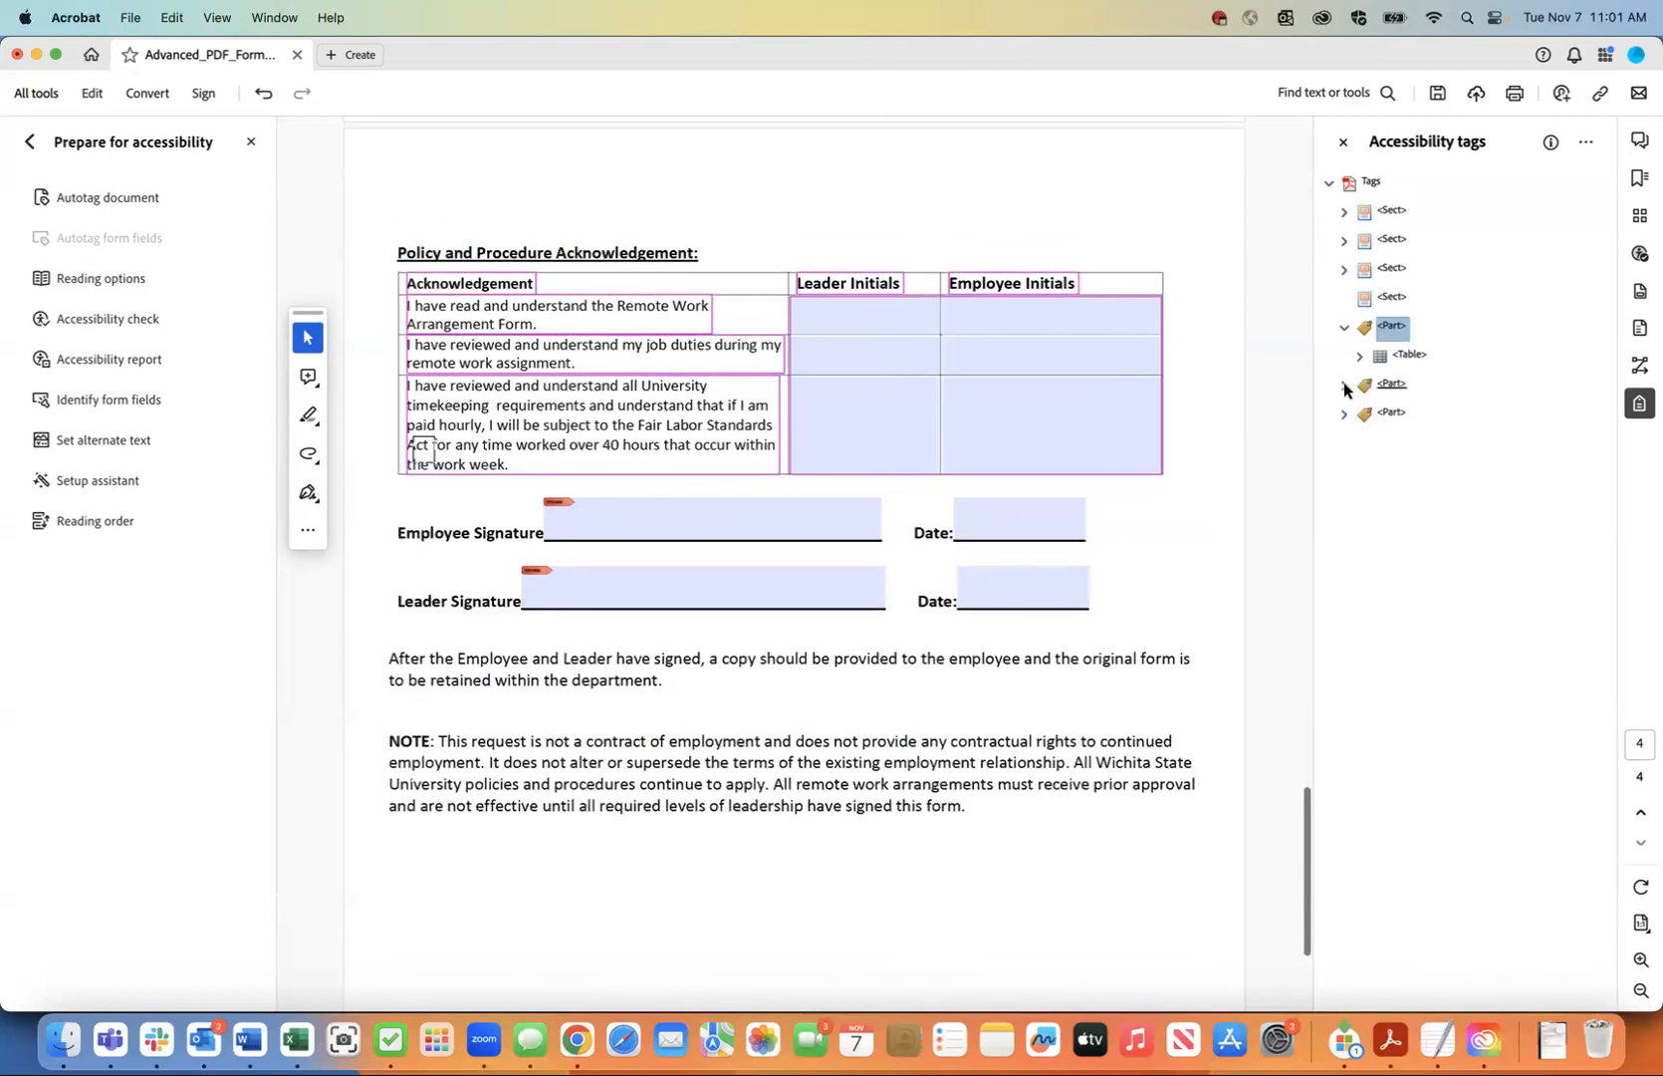
click(1344, 383)
click(1342, 469)
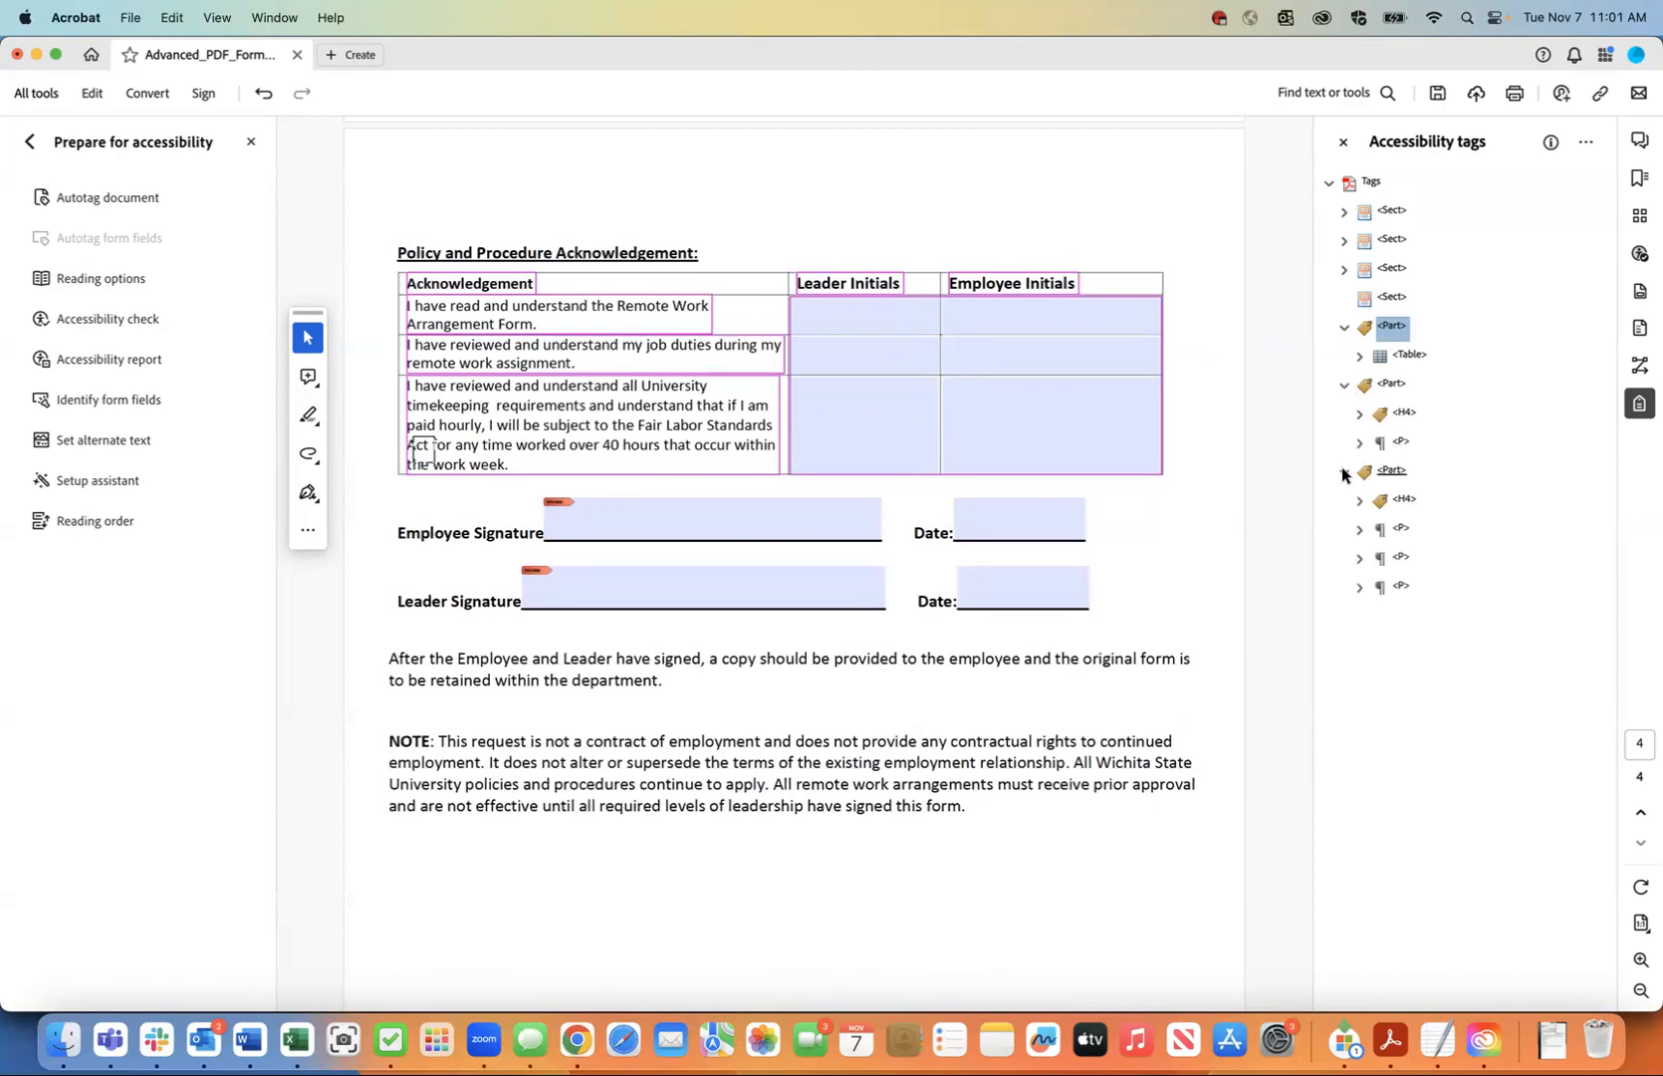
scroll(863, 544, down, 2)
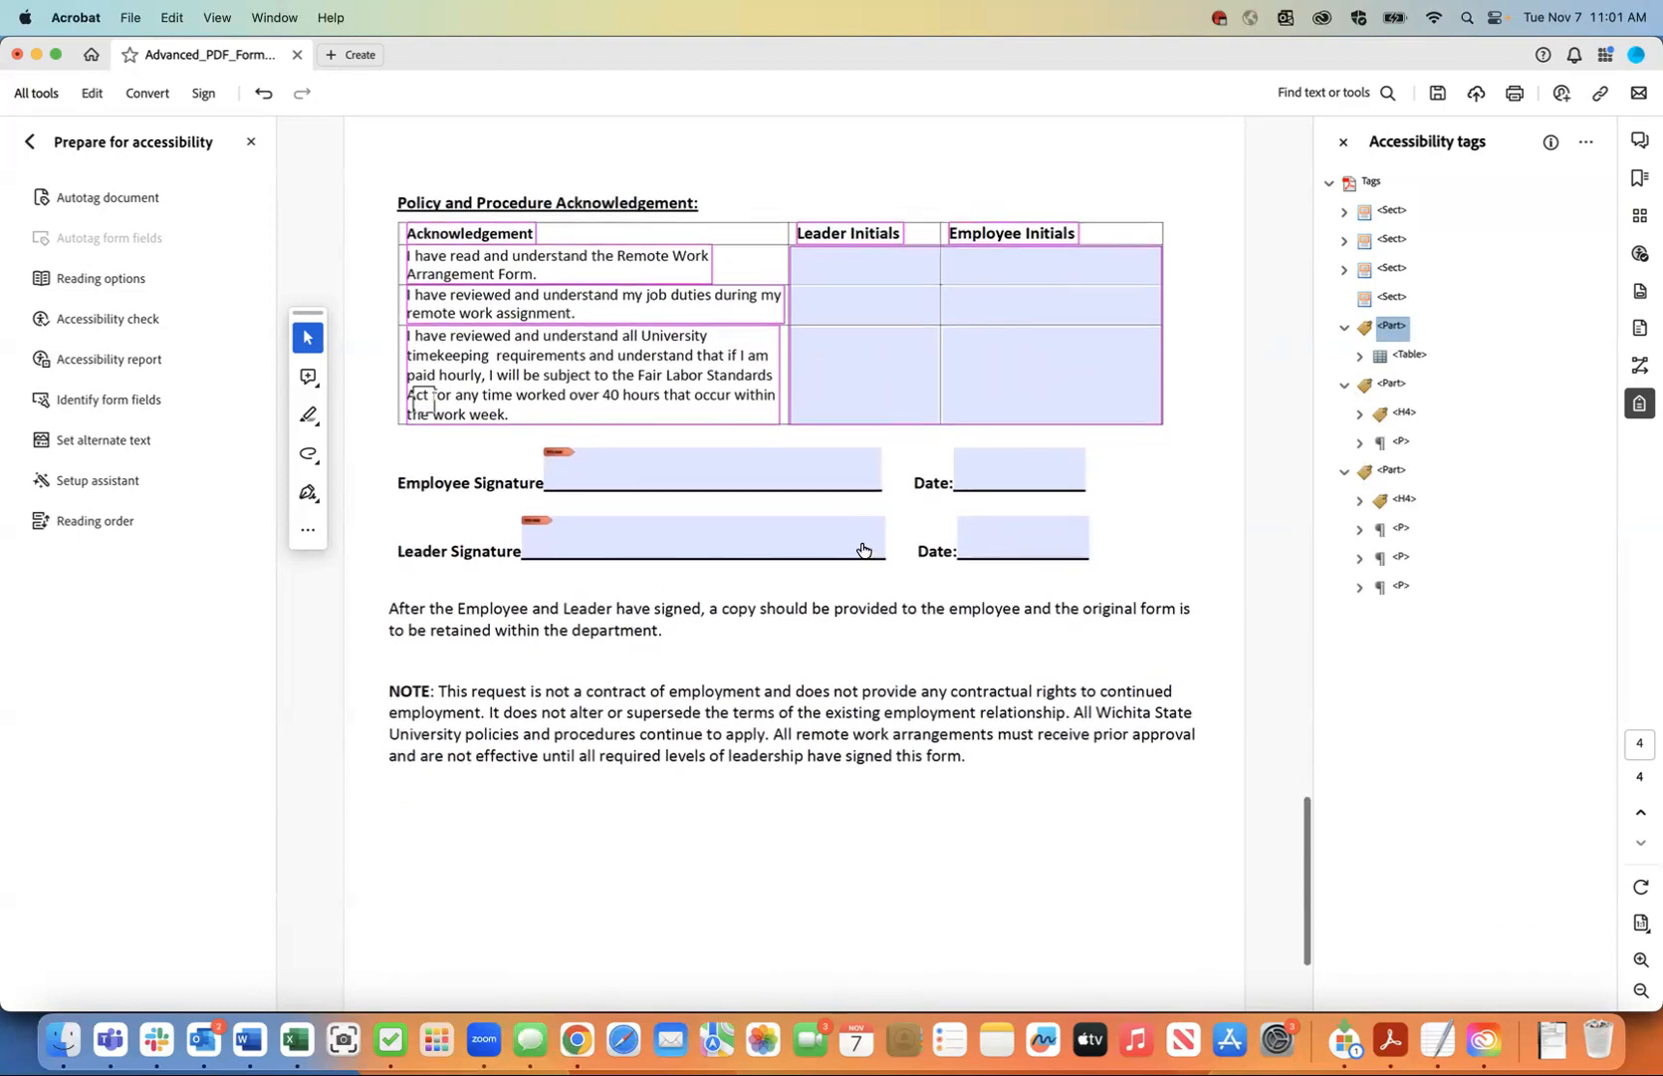
- Cut the employee signature H4 and P tags from the second Part and paste them after the Table in the first Part
click(1390, 470)
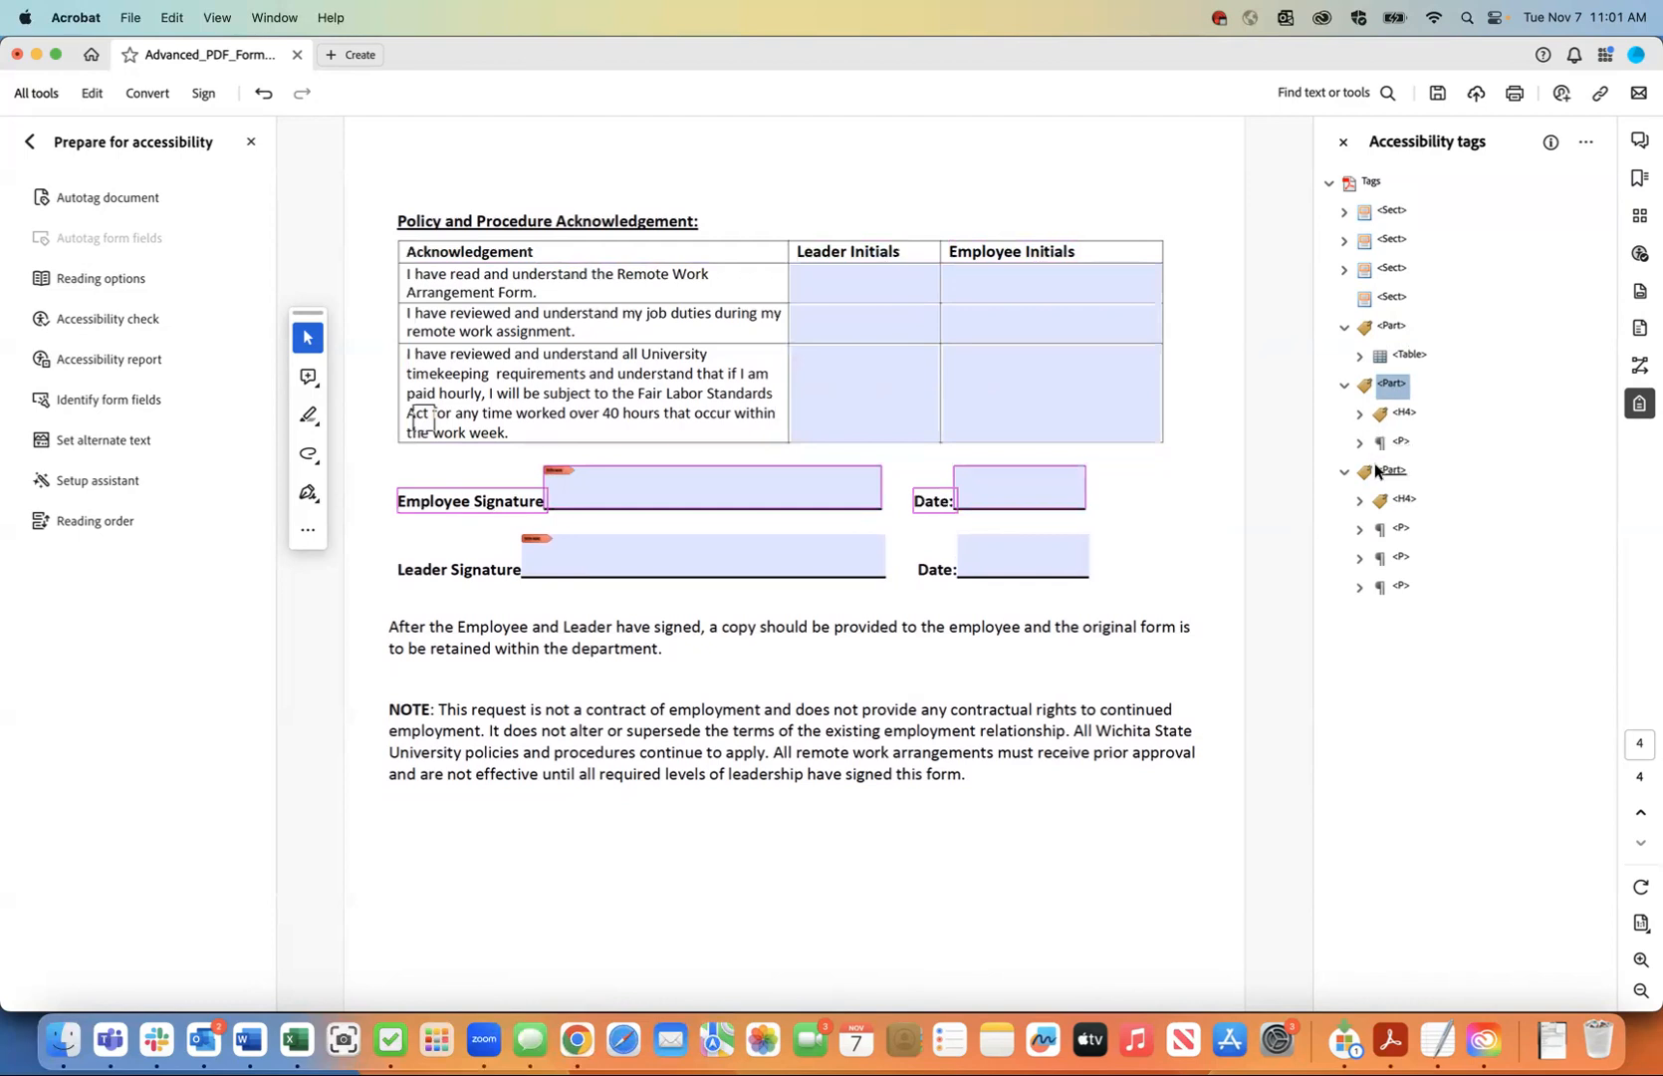
click(1391, 329)
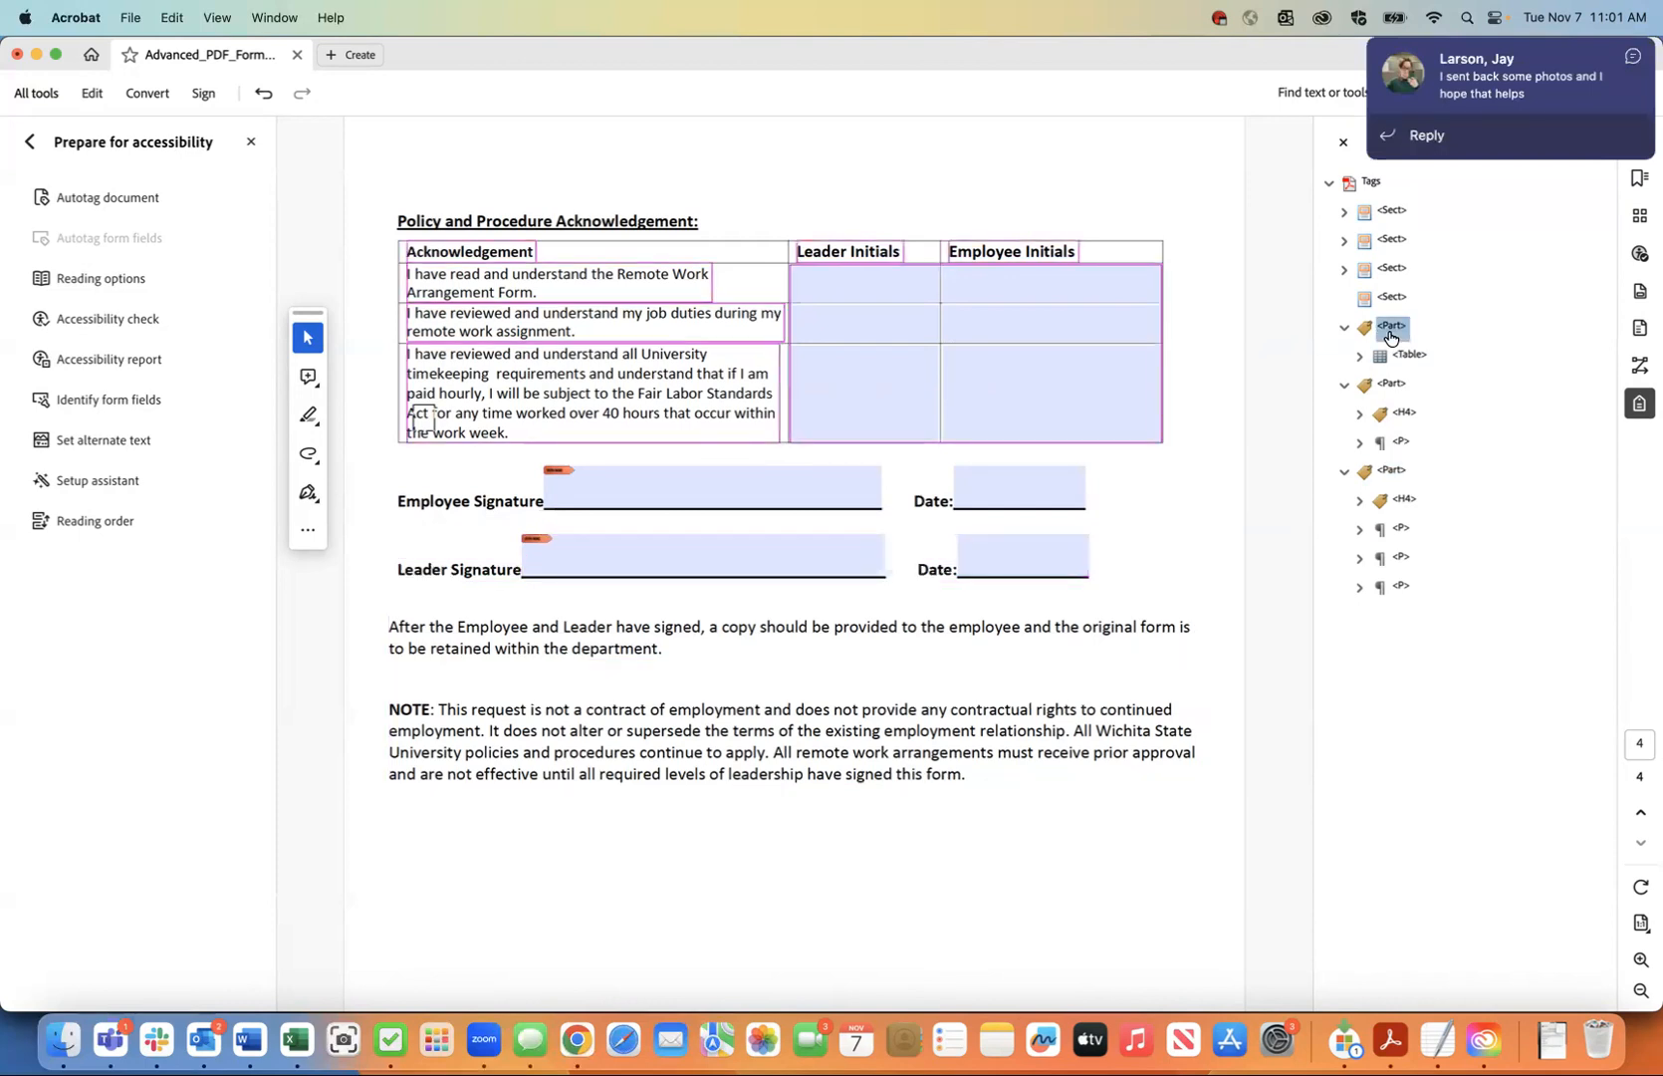
click(1403, 359)
click(1403, 412)
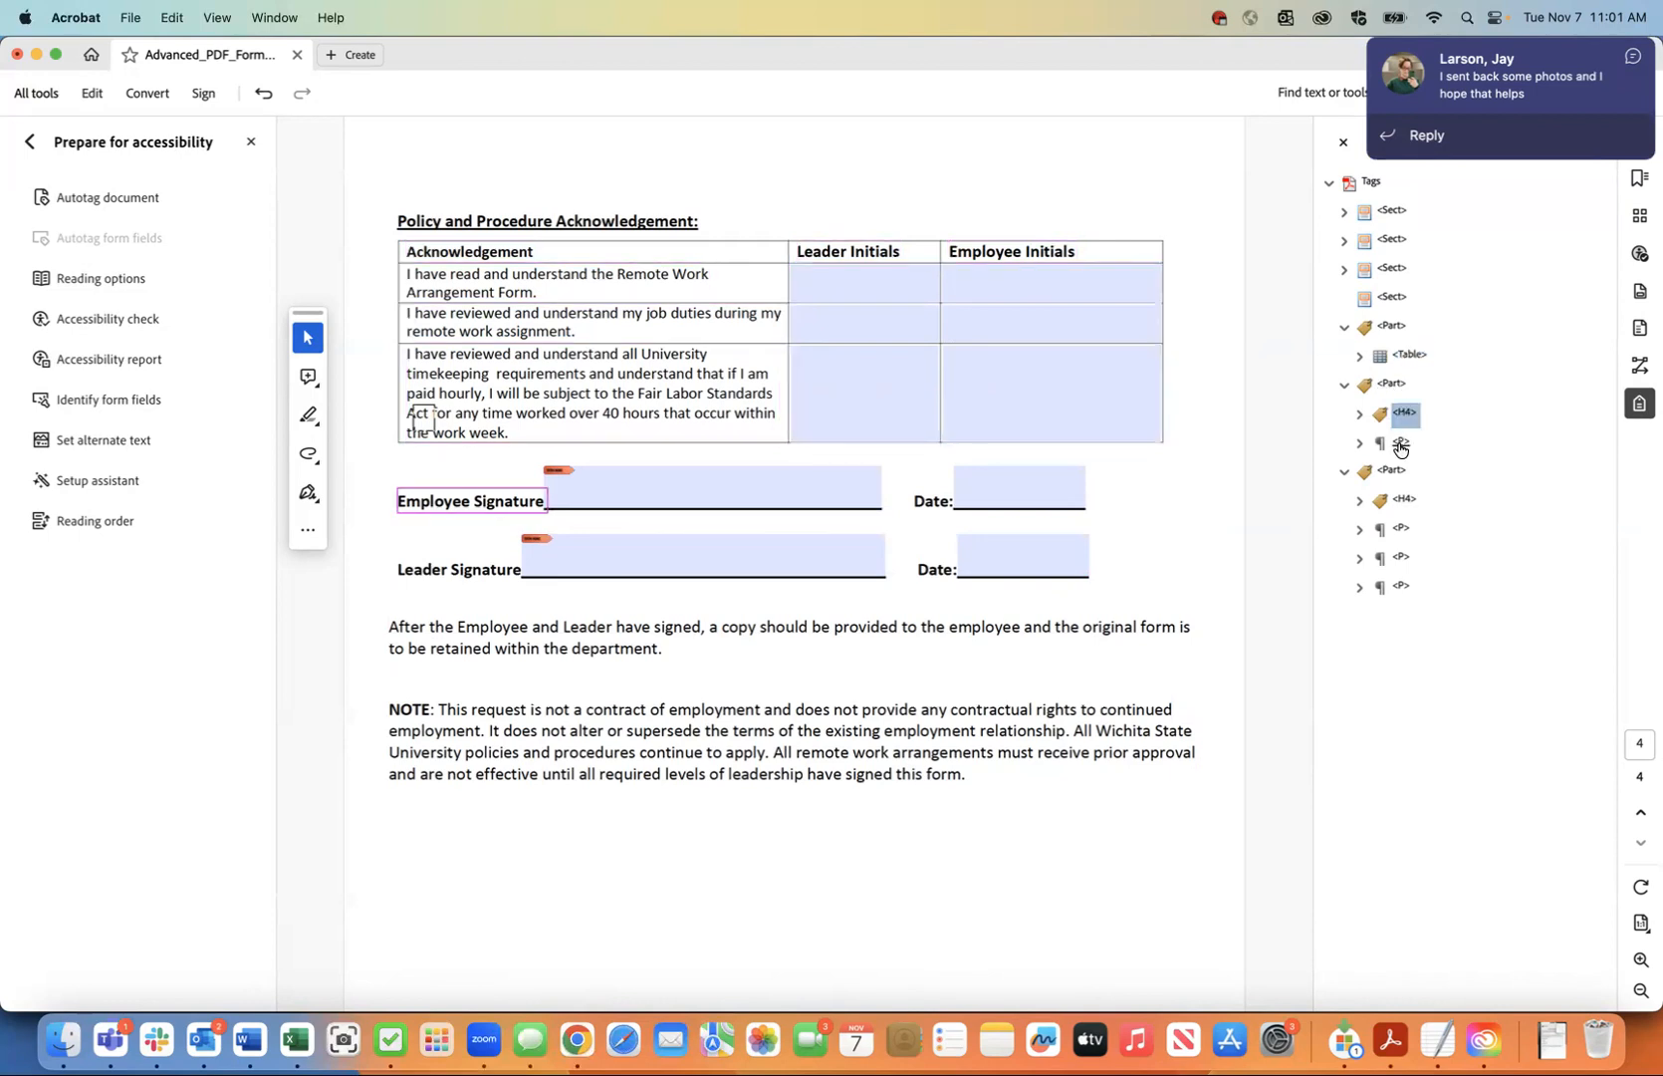
click(1401, 444)
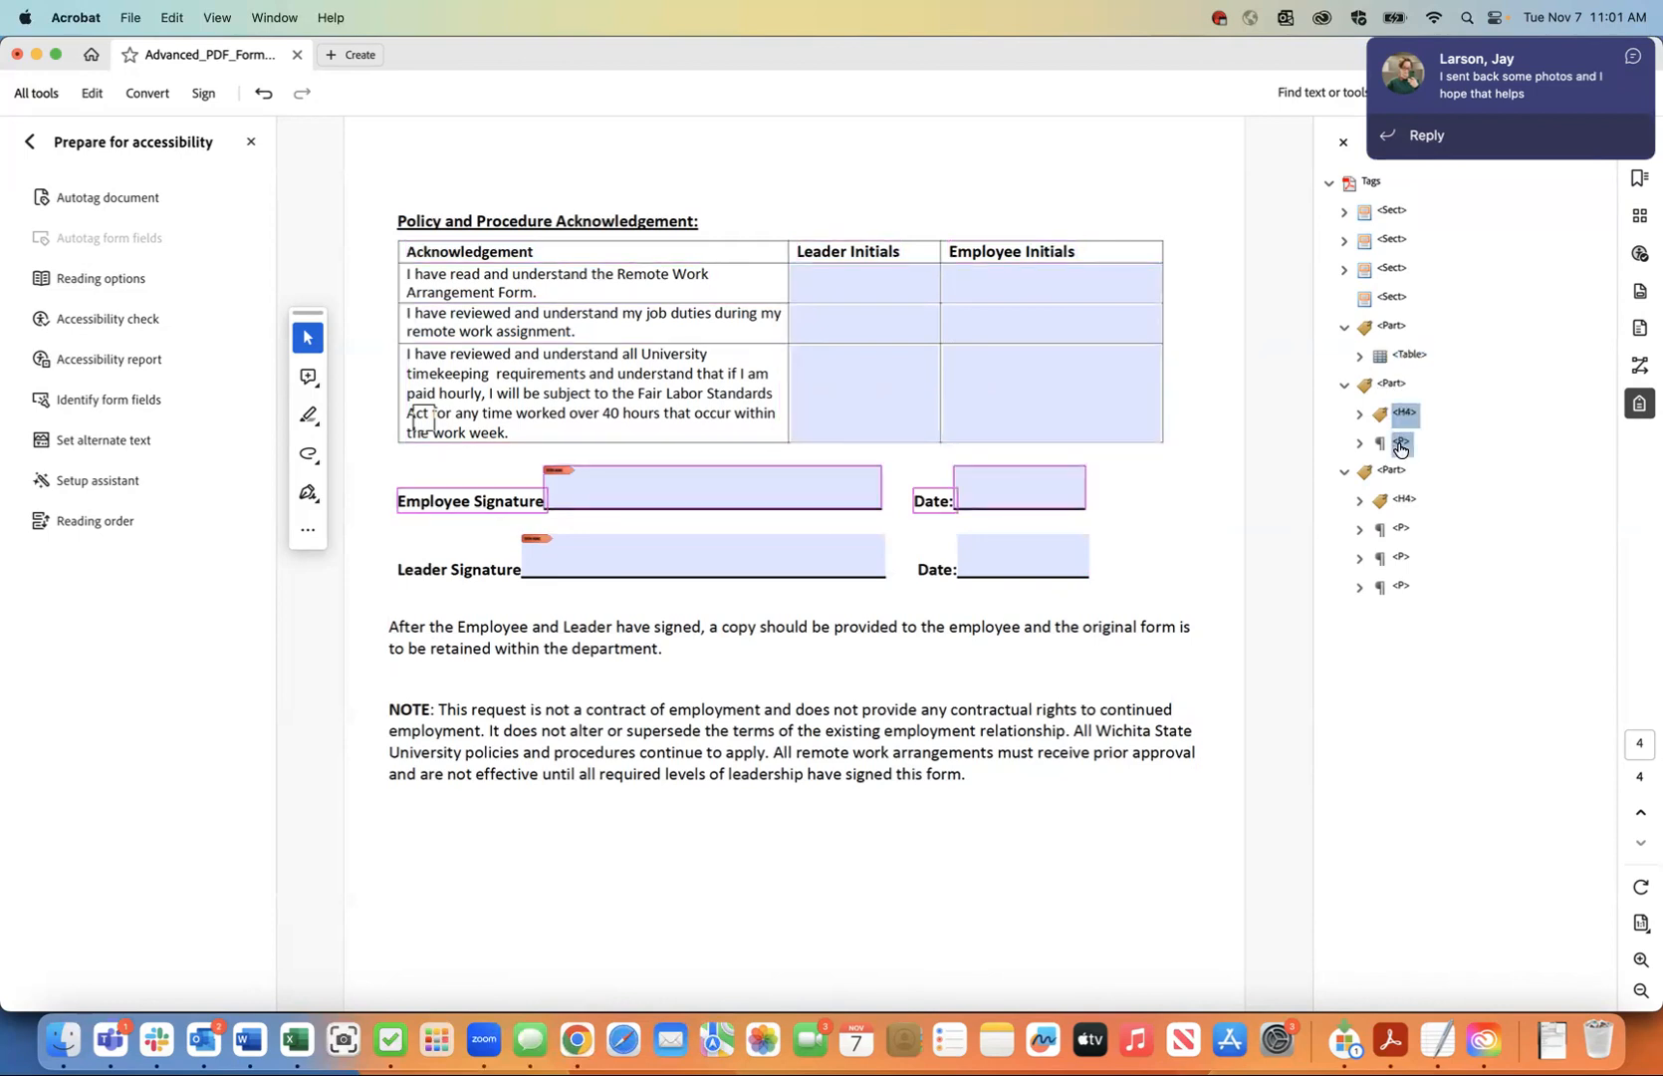
right_click(1400, 445)
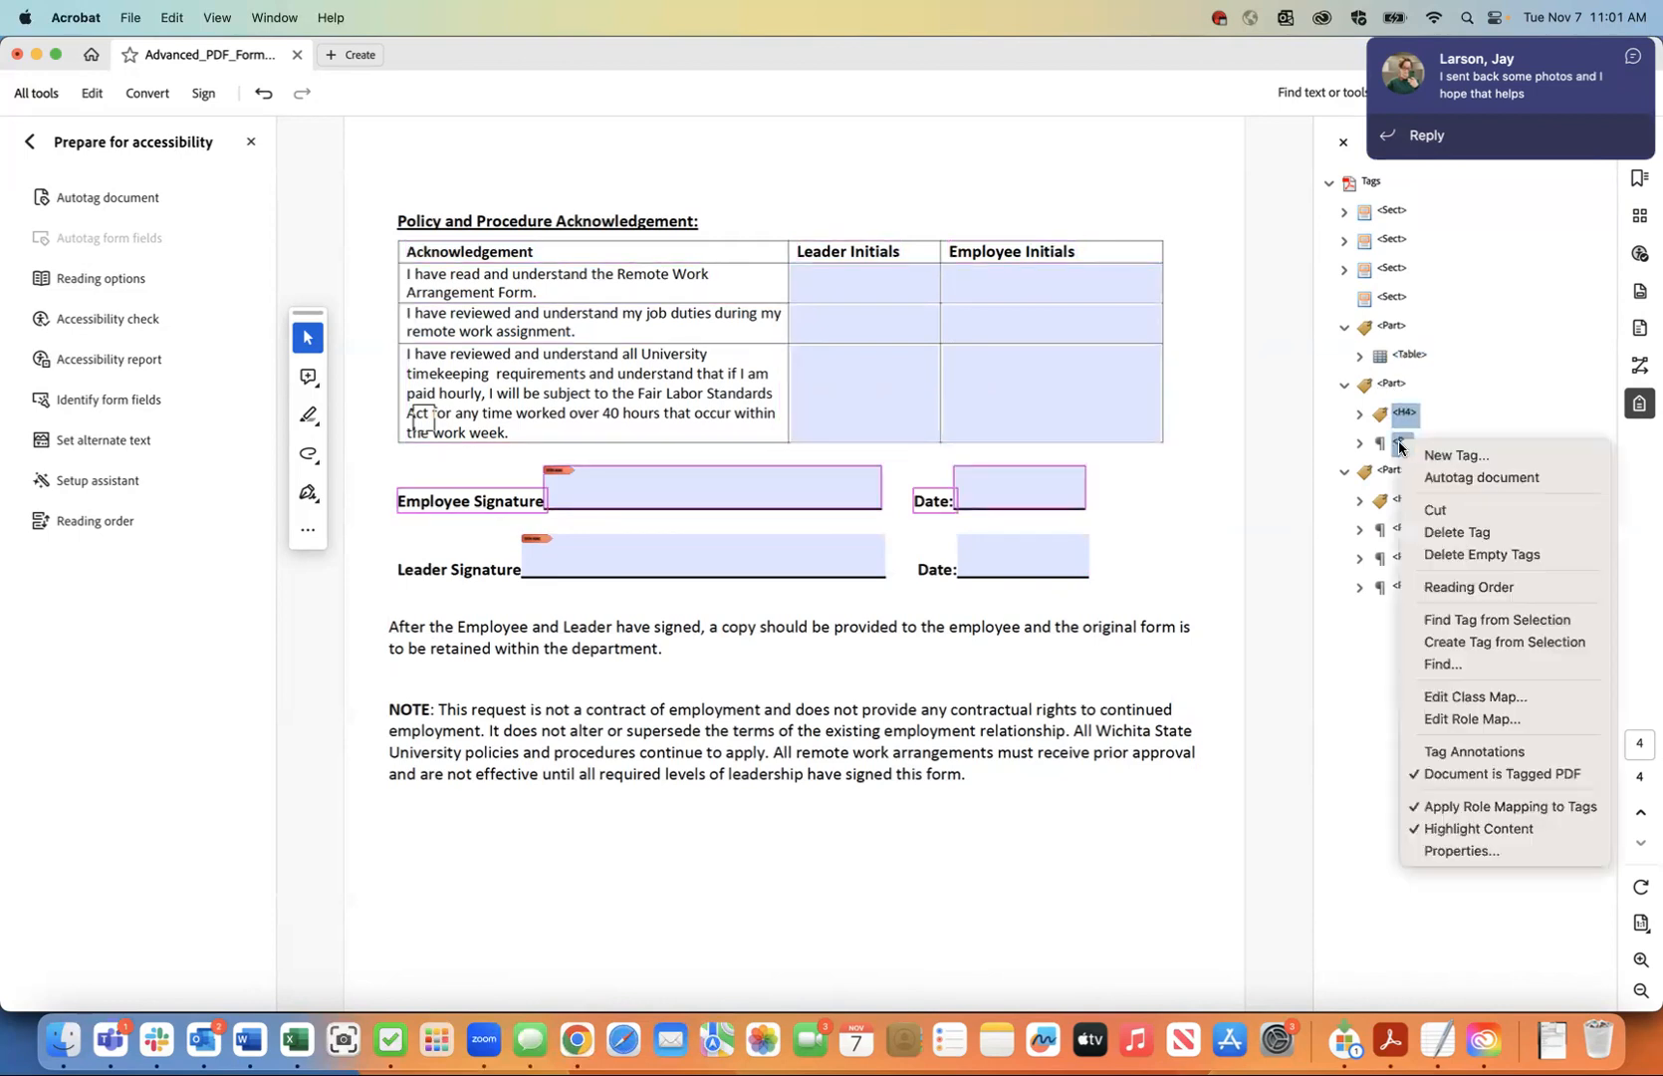
click(1433, 510)
click(1409, 358)
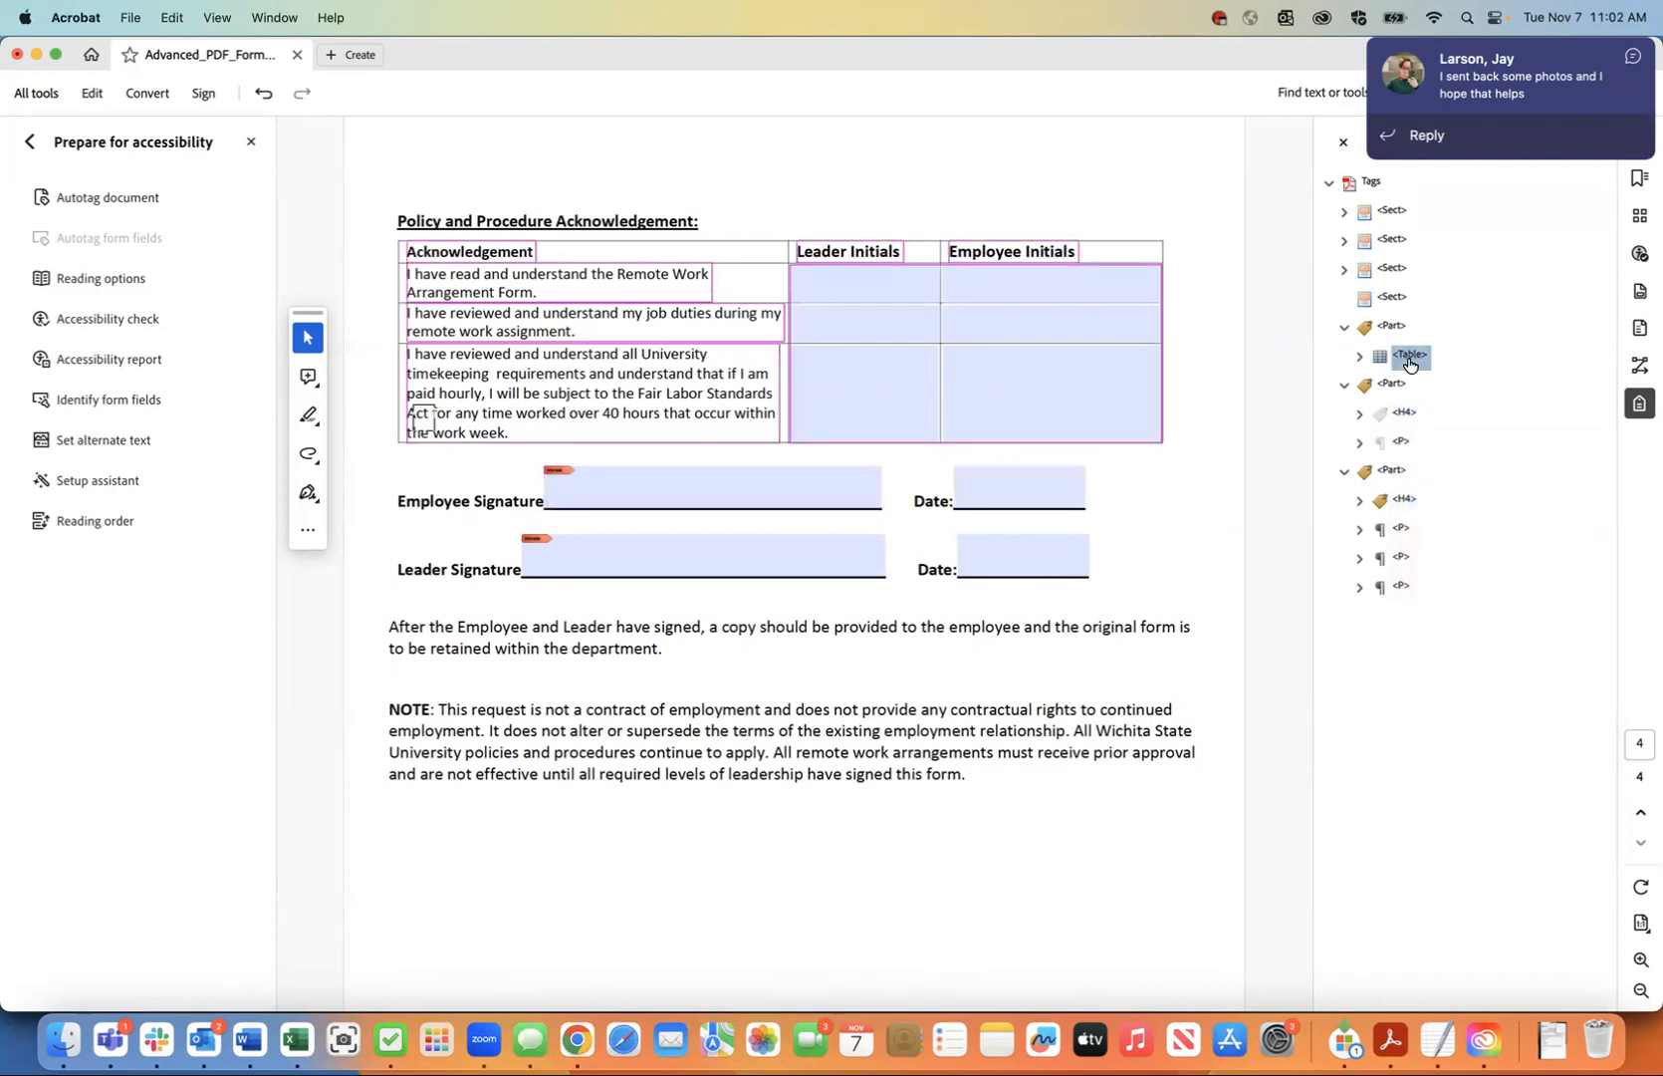
right_click(1410, 359)
click(1434, 449)
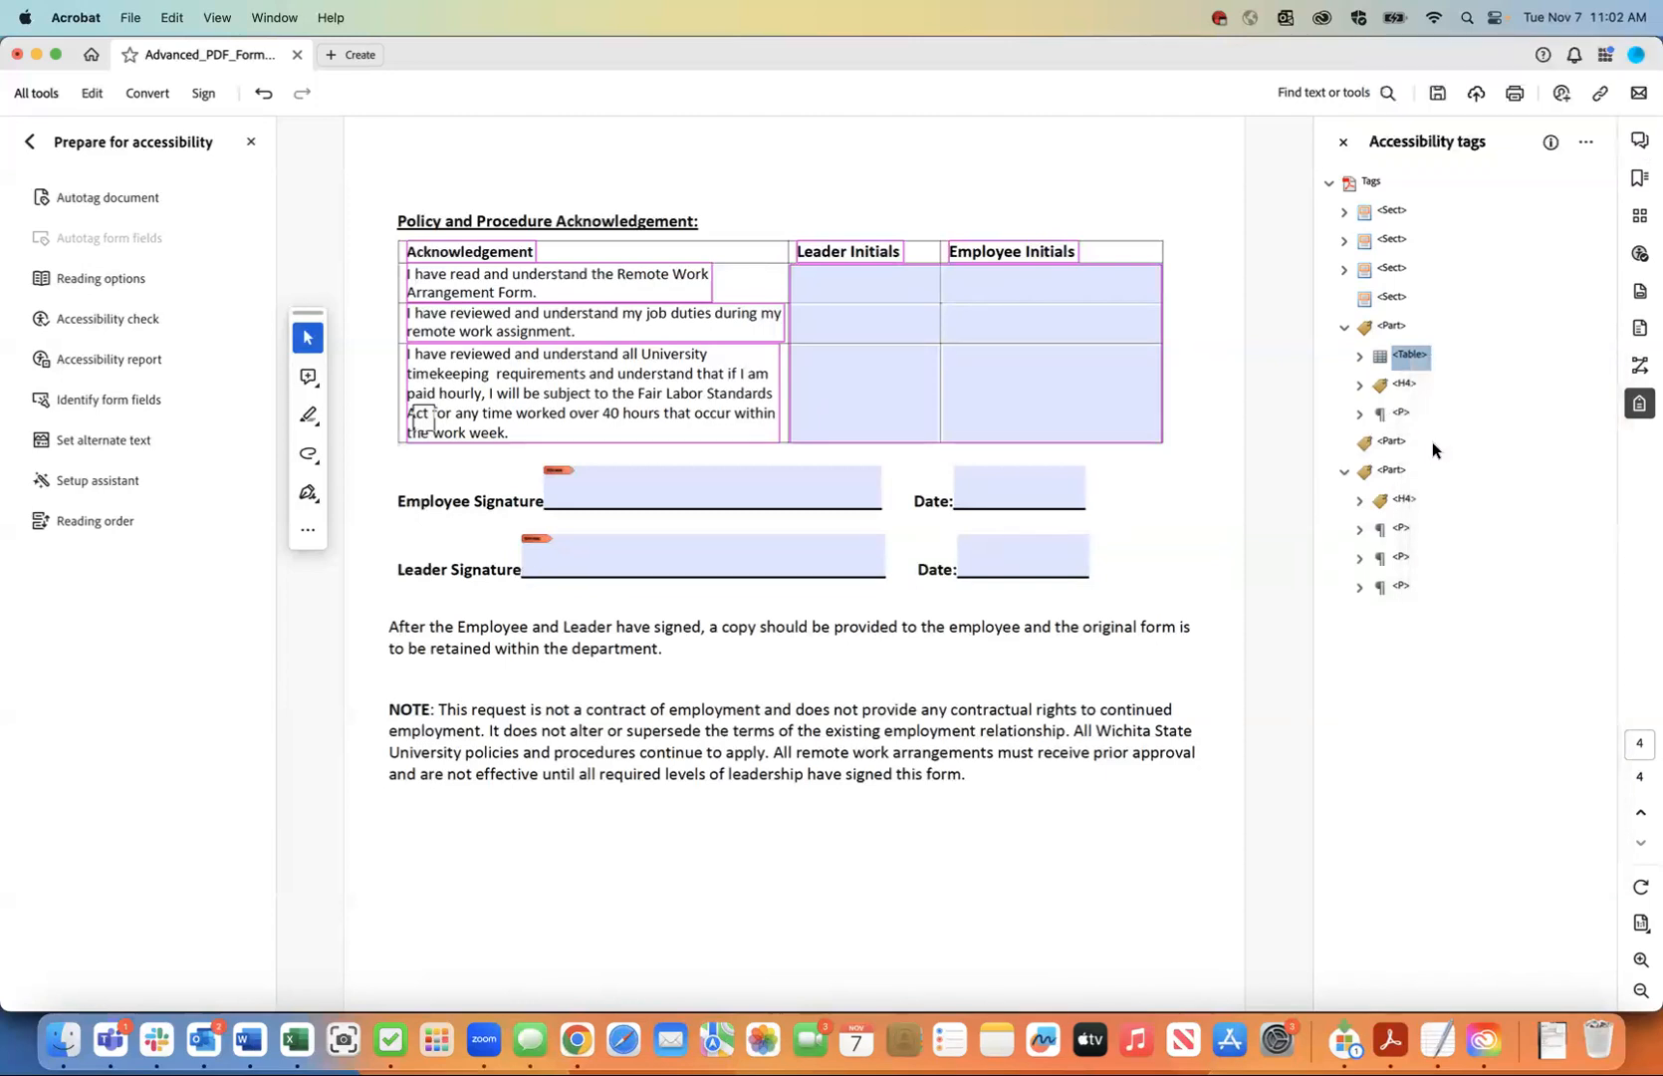
- Cut the last Part's H4 and three P tags and paste them after the employee signature P tag in the first Part
click(1403, 499)
drag(1402, 500, 1392, 472)
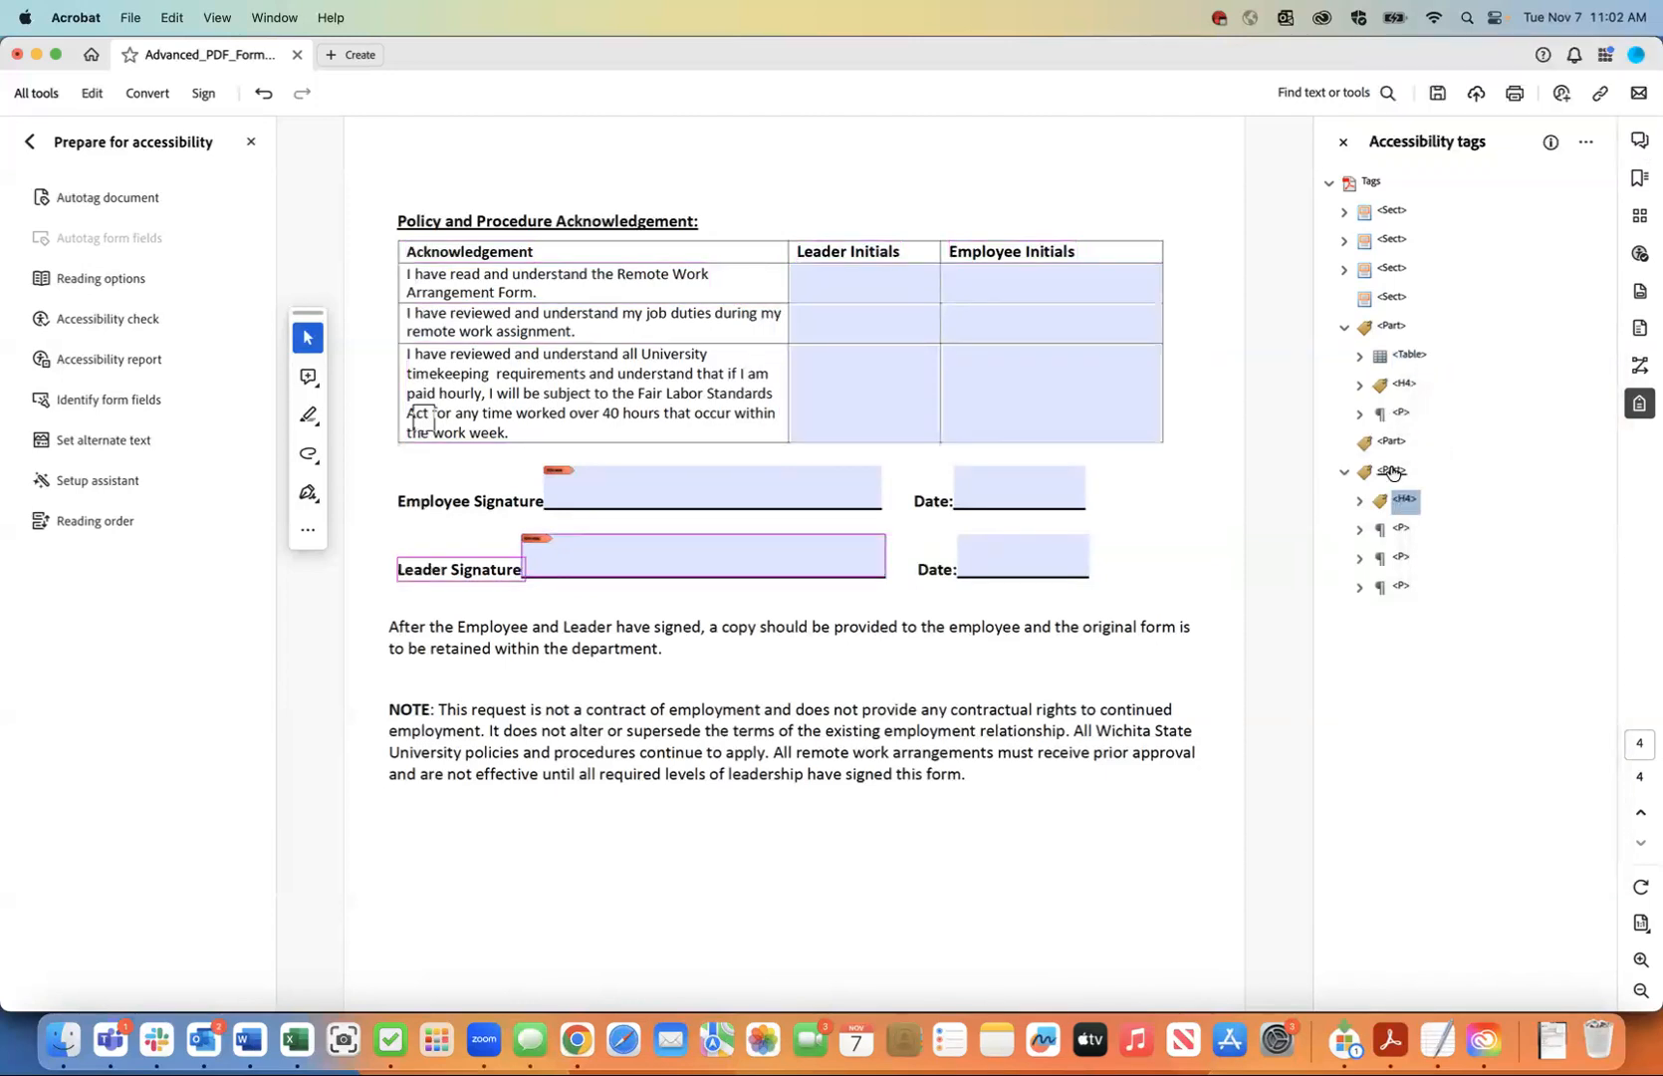
shift+click(1400, 589)
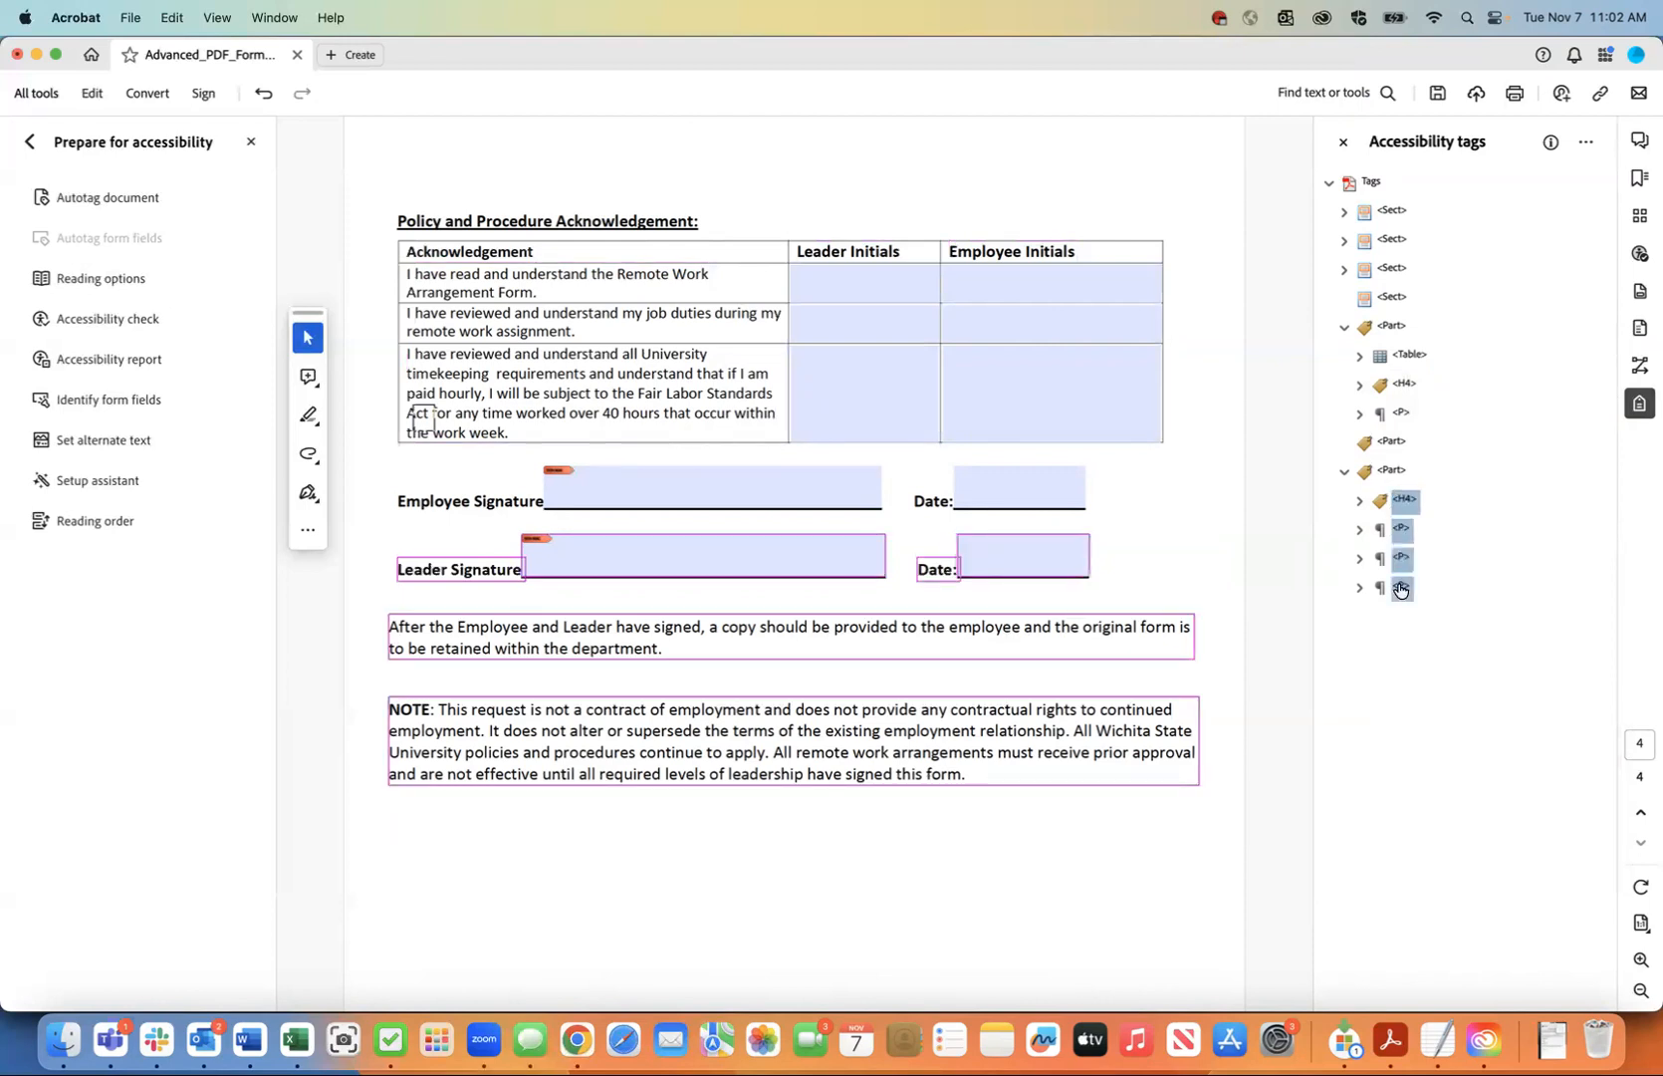
right_click(1401, 589)
click(1424, 650)
click(1401, 414)
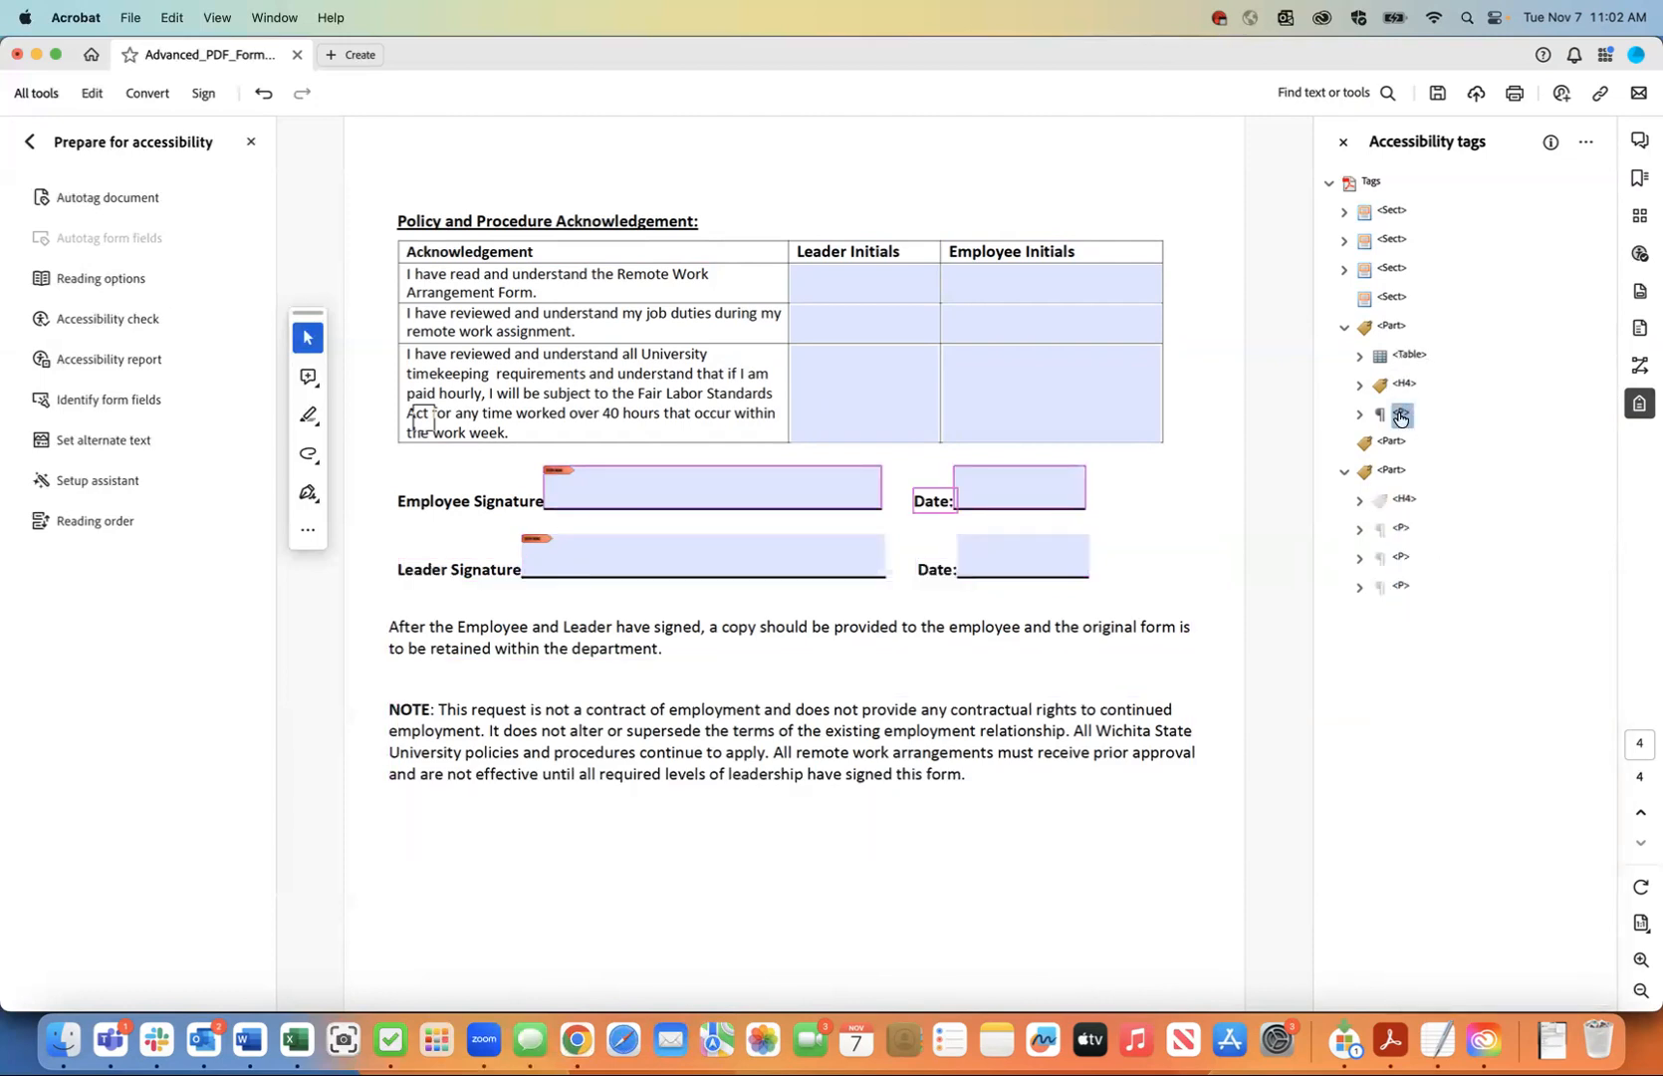
right_click(1400, 417)
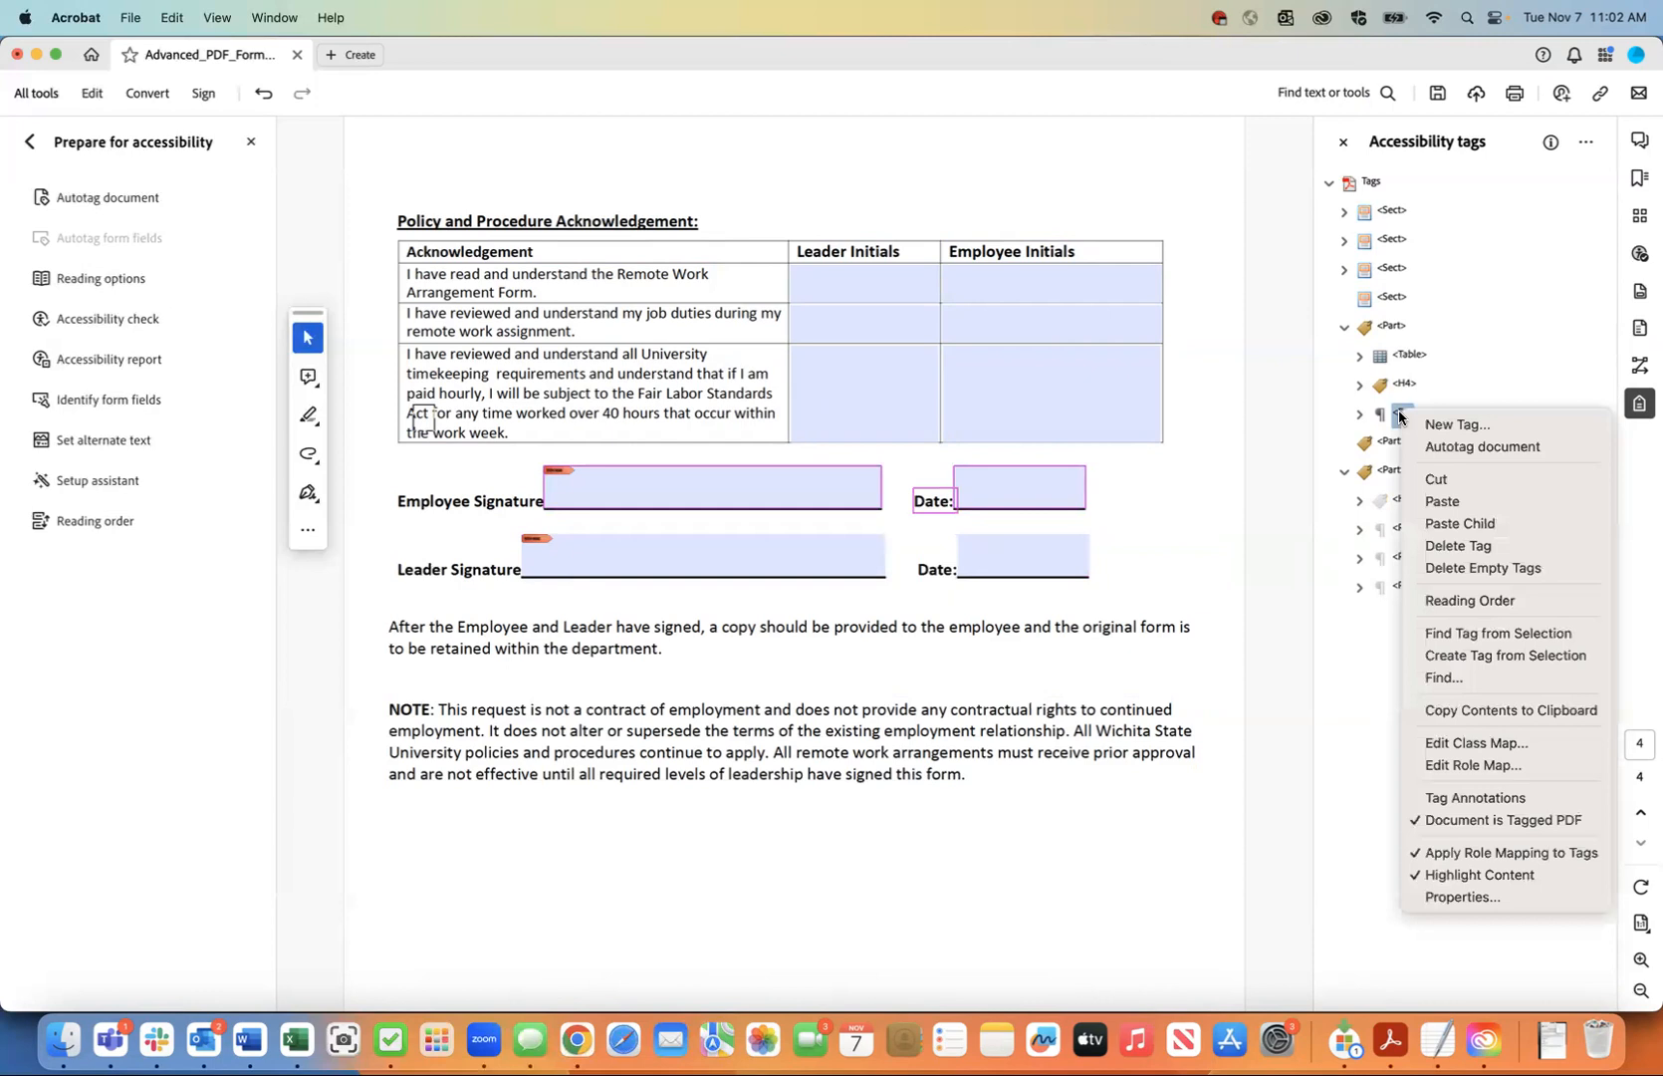
click(1433, 502)
- Delete the two empty Part tags at the end of the tag tree
click(1391, 556)
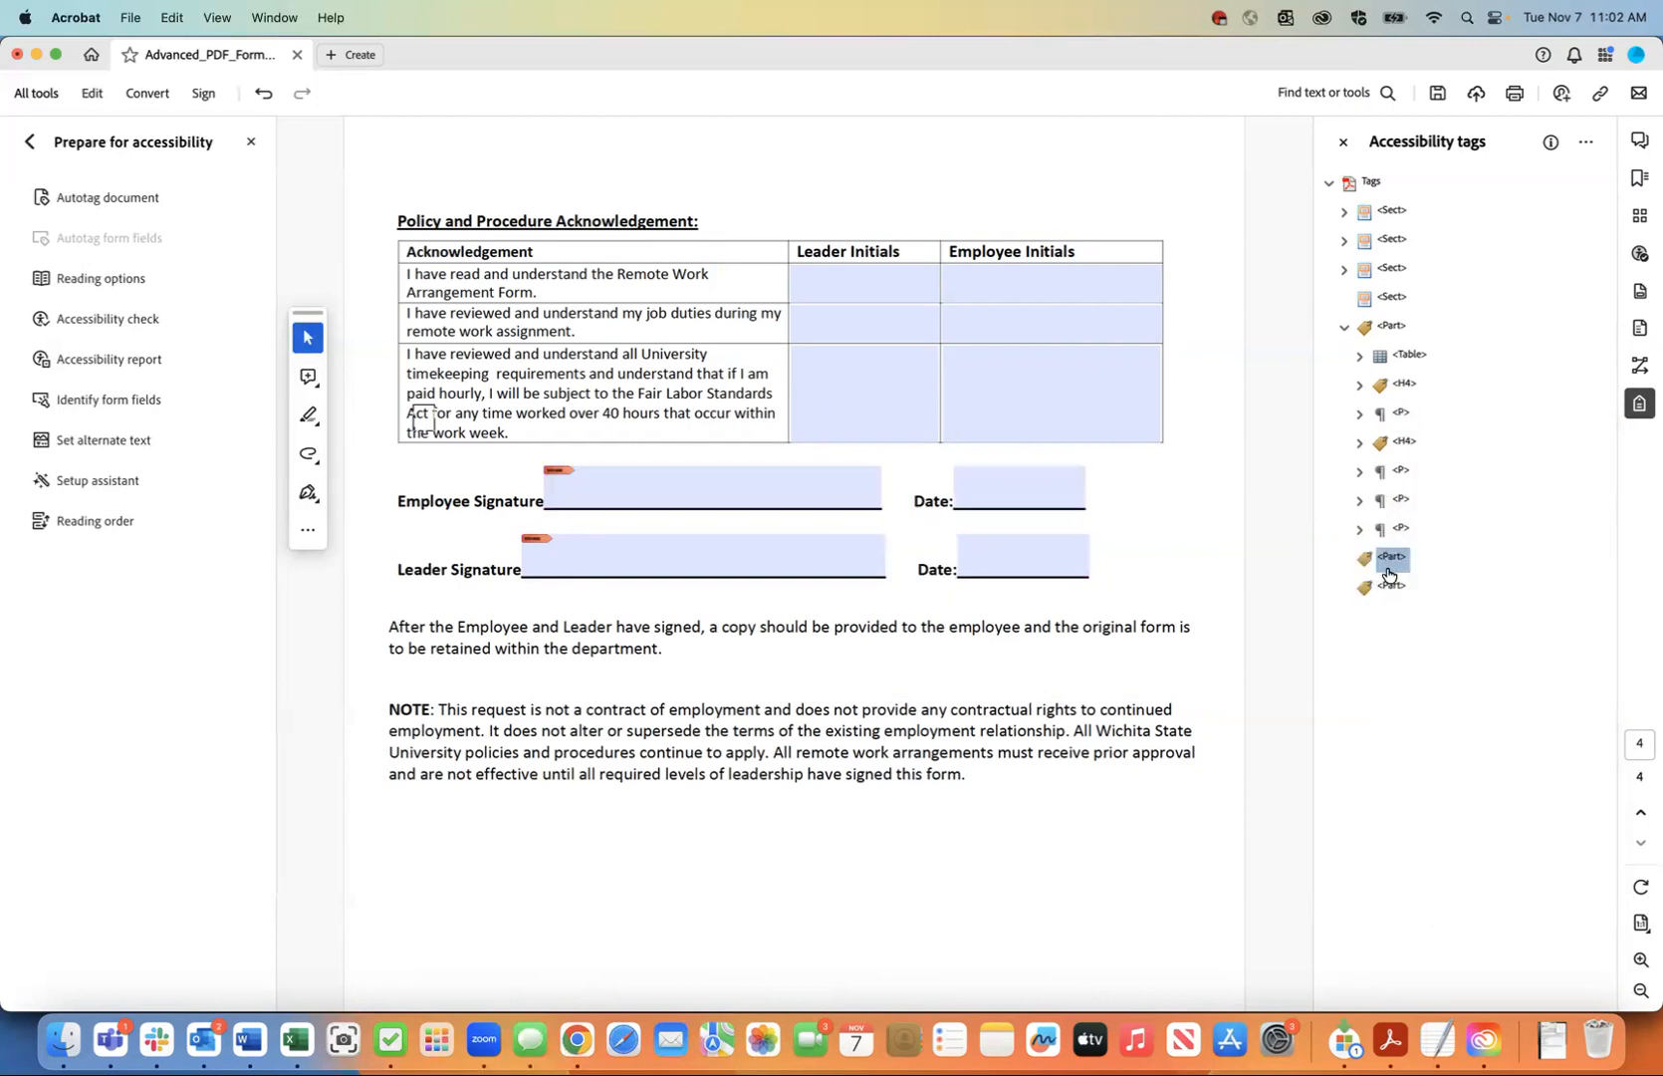
shift+click(1391, 588)
right_click(1392, 587)
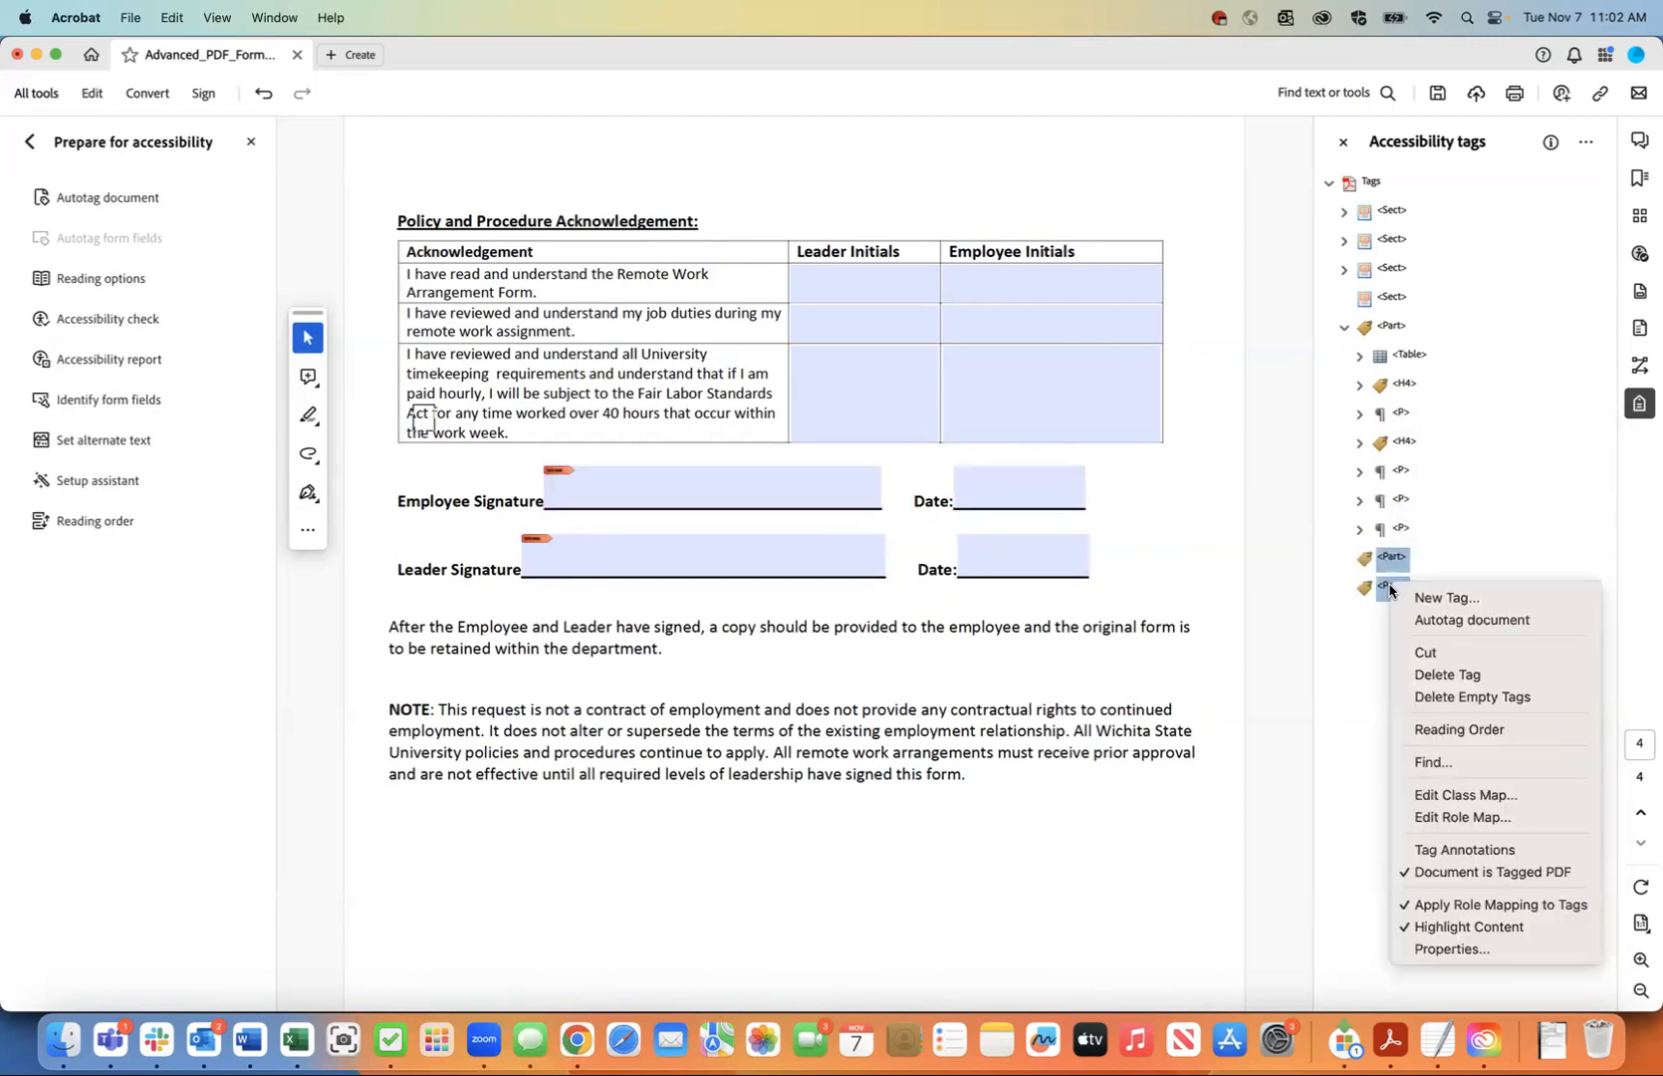
click(1424, 674)
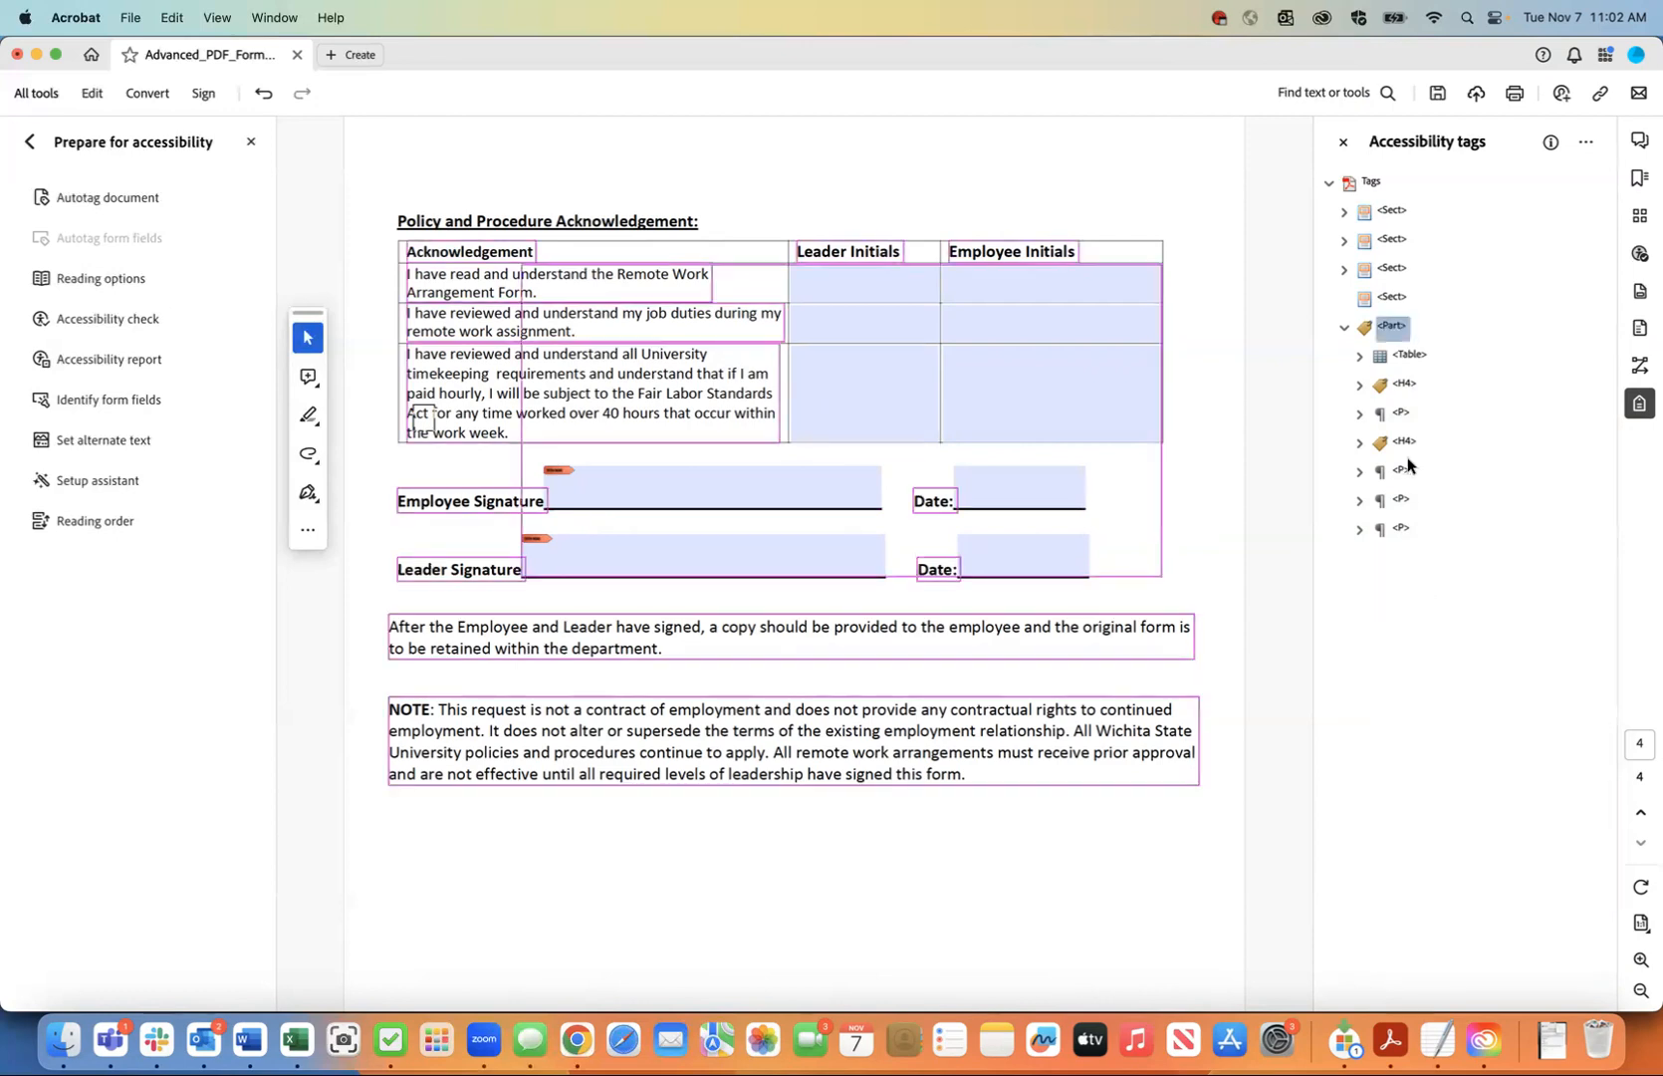
- Cut all the remaining Part's tags, from the Table through the final P, and paste them as children of the fourth Sect tag
click(1408, 357)
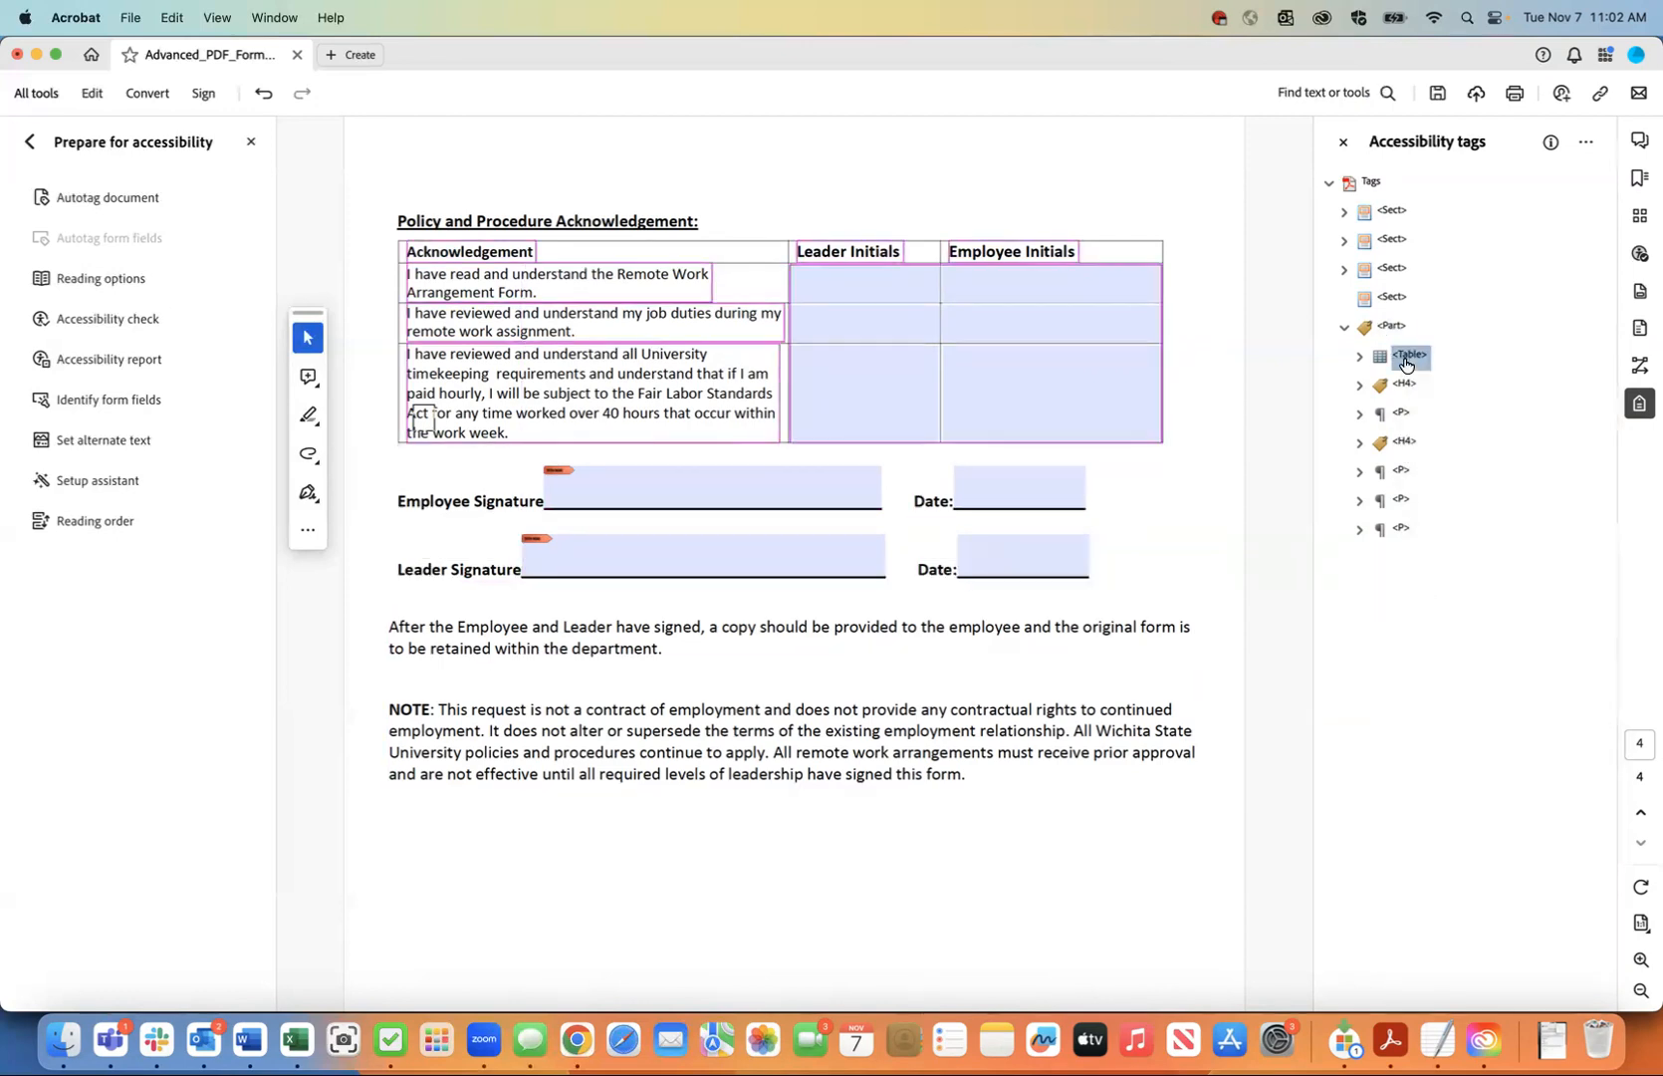
shift+click(1402, 530)
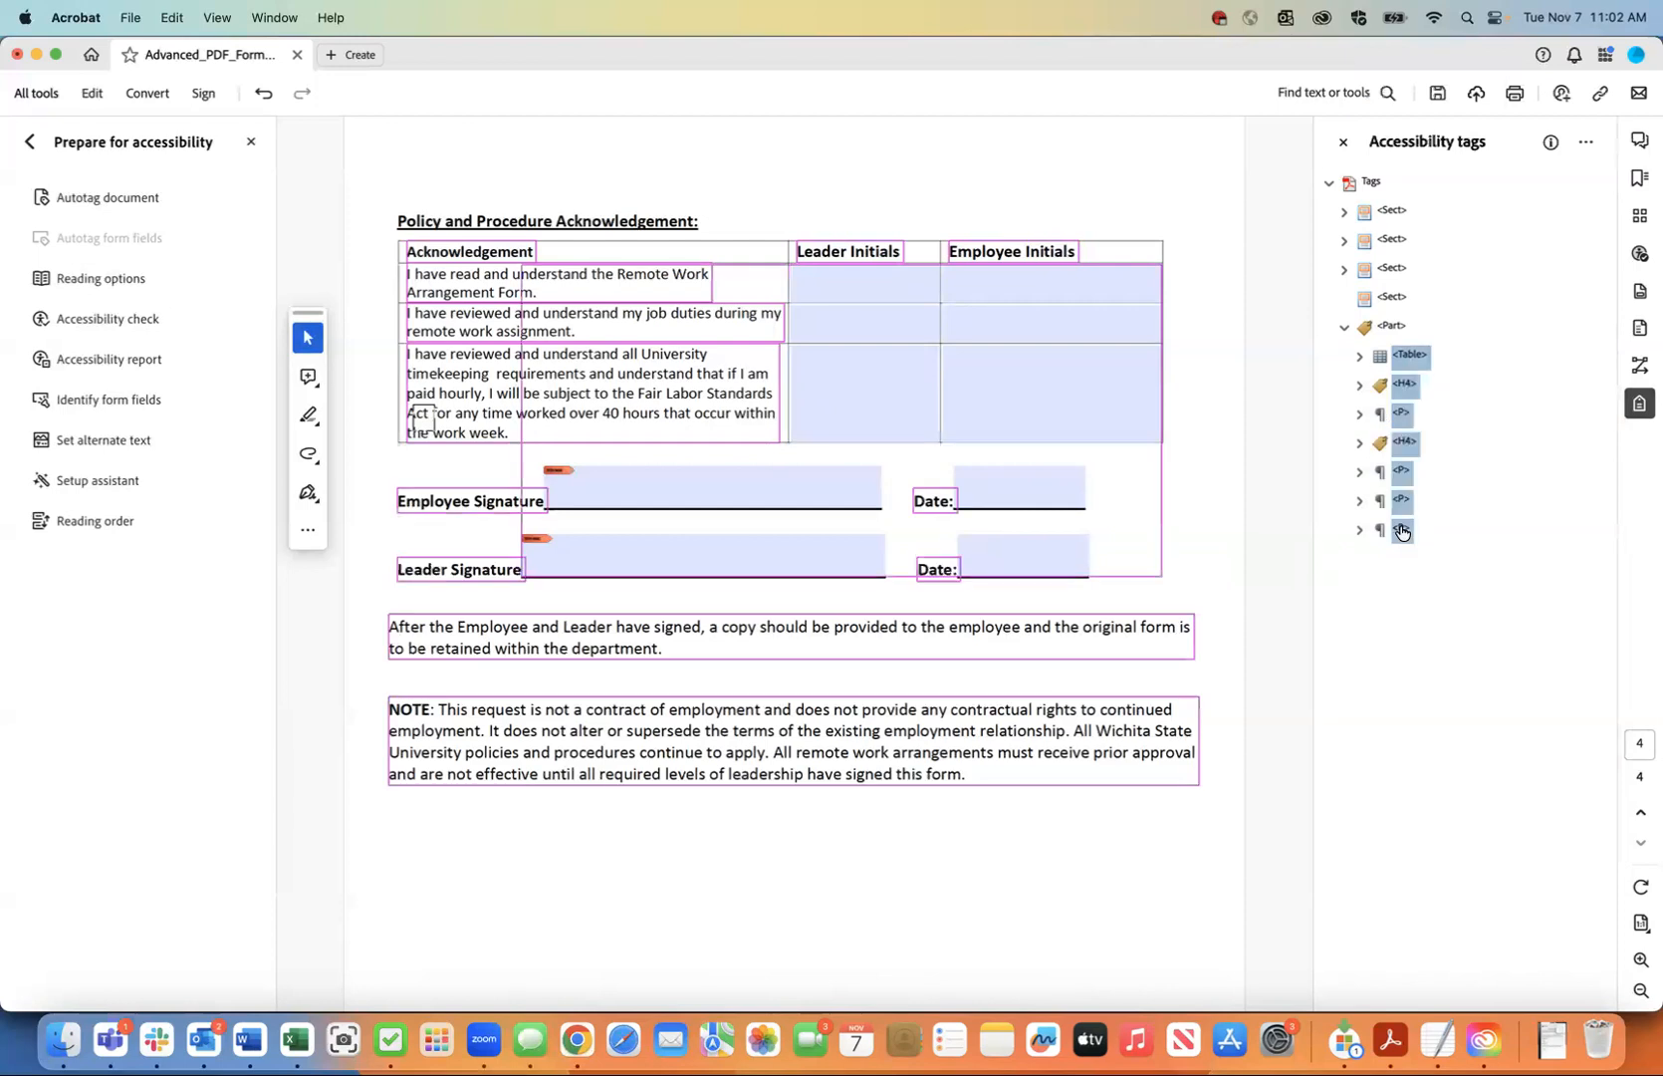
right_click(1401, 530)
click(1419, 586)
click(1393, 299)
right_click(1395, 301)
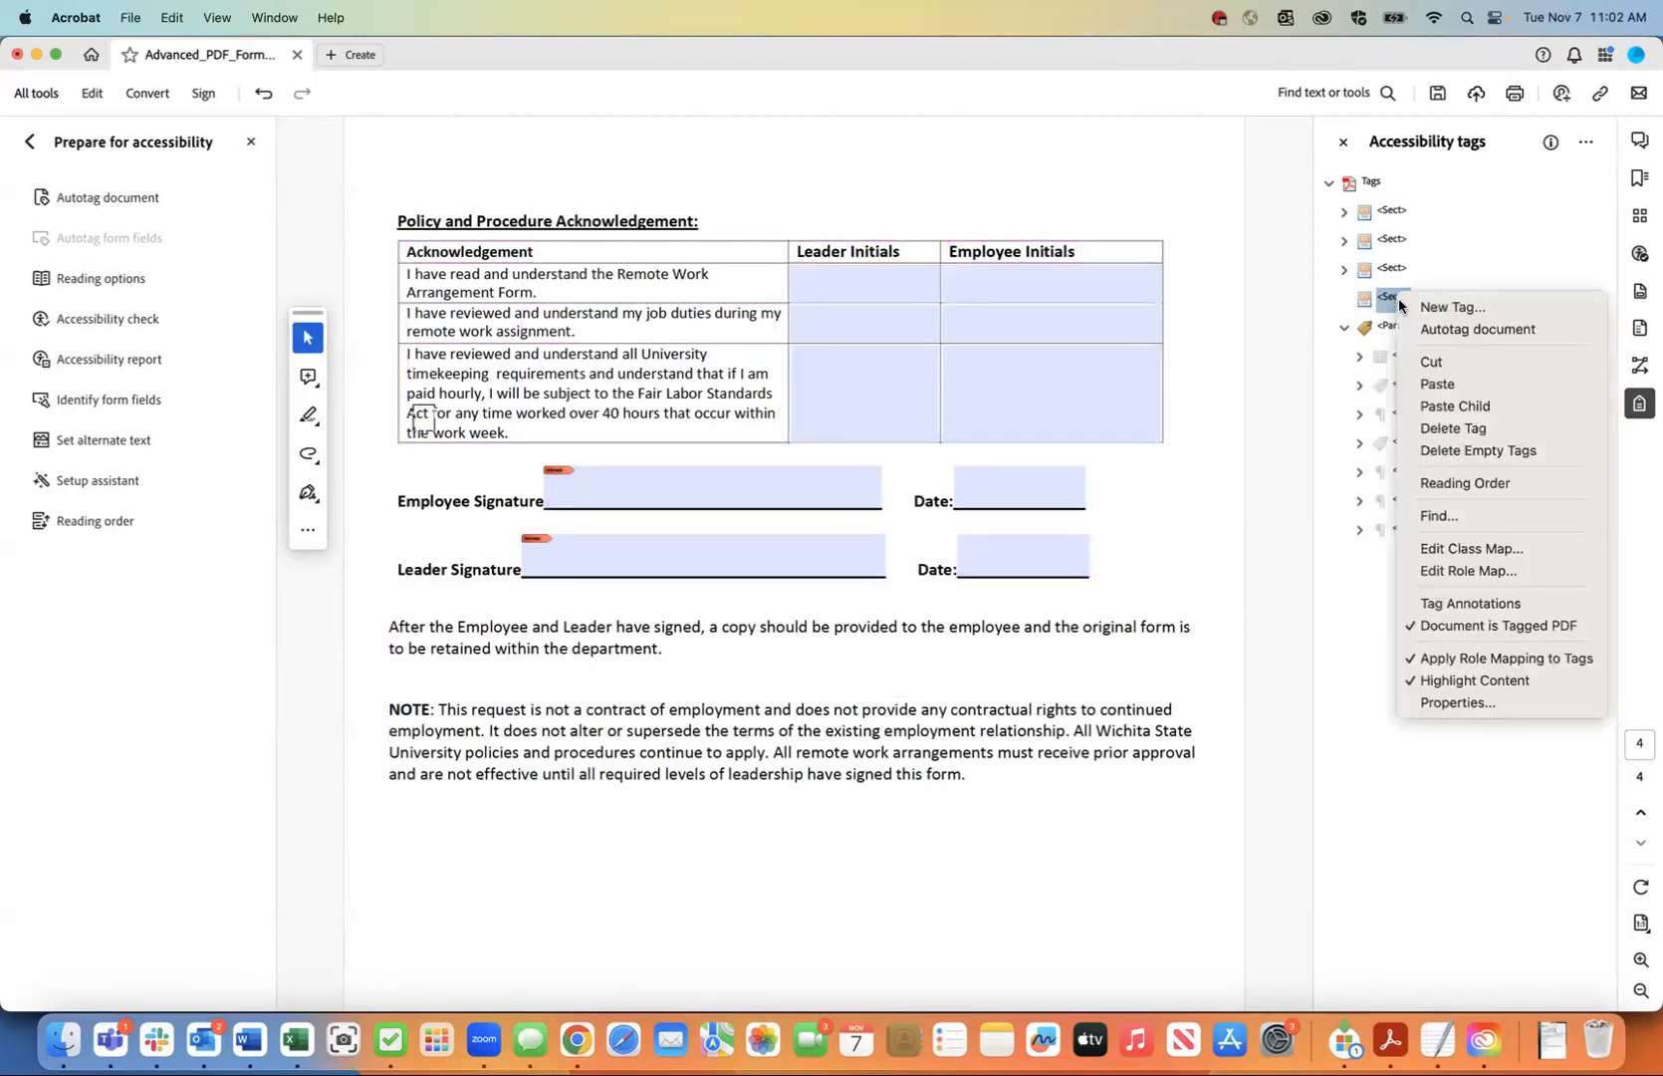
click(1435, 405)
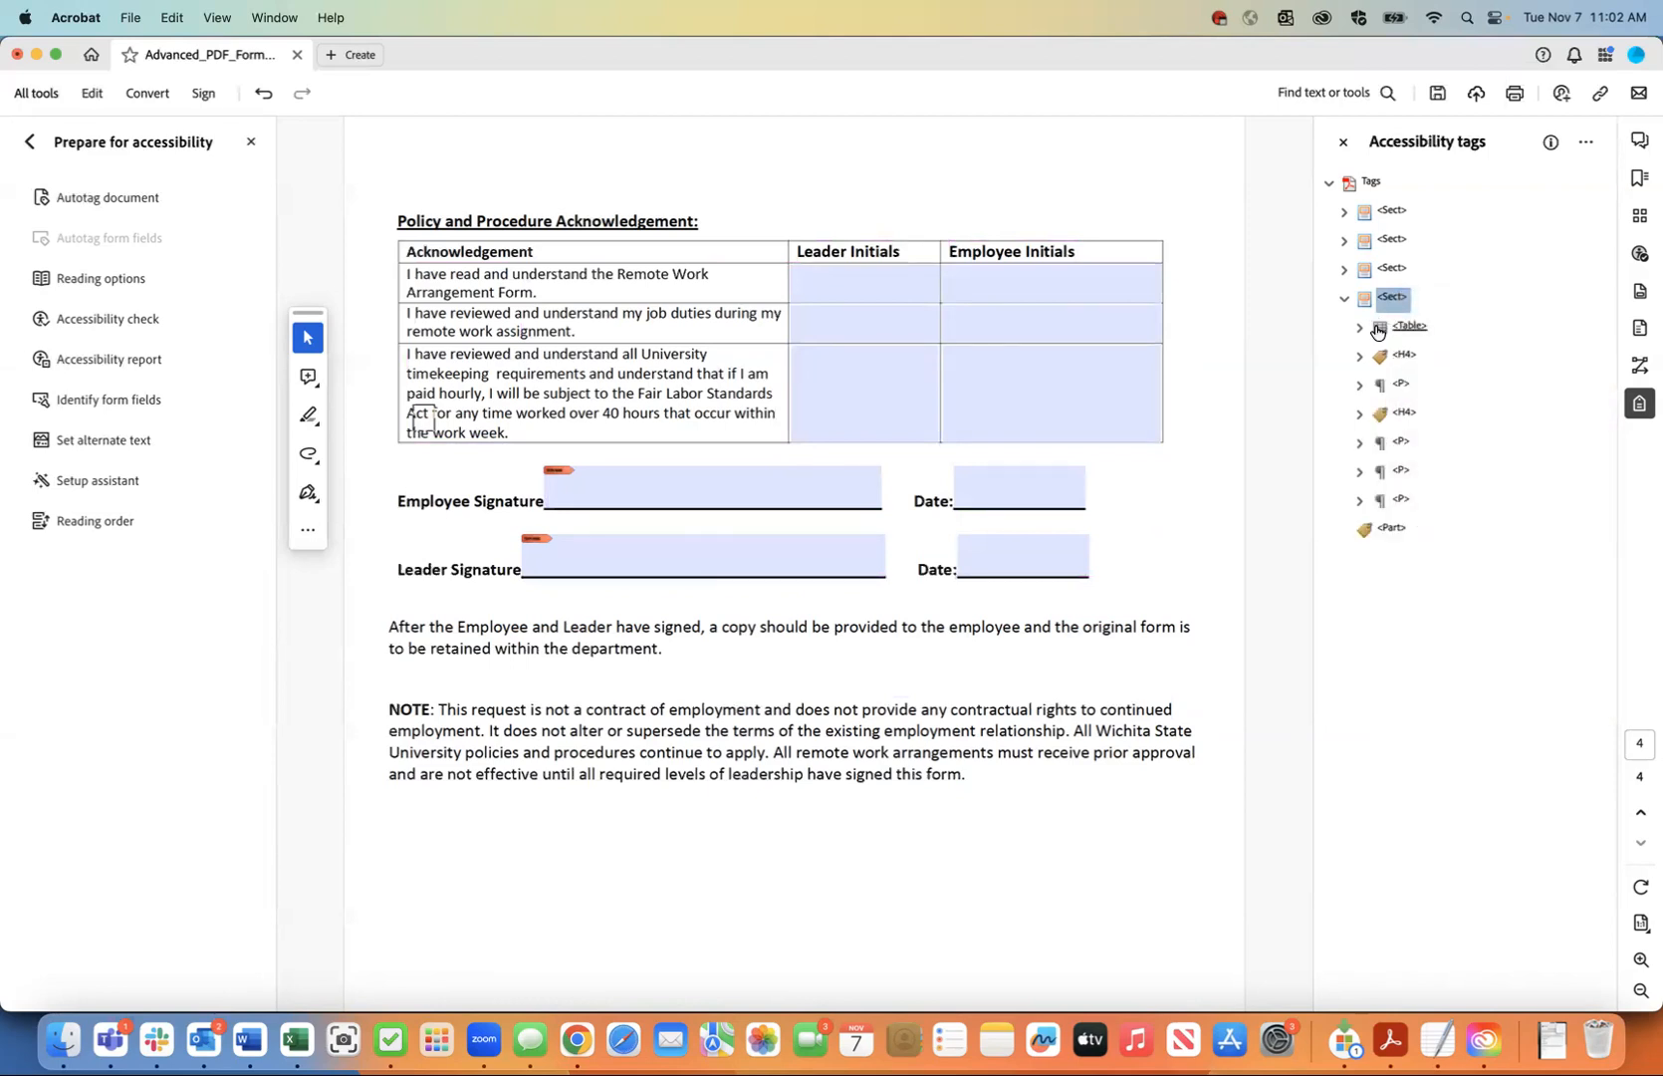
- Delete the last empty Part tag and collapse the fourth Sect tag
click(1390, 529)
right_click(1392, 531)
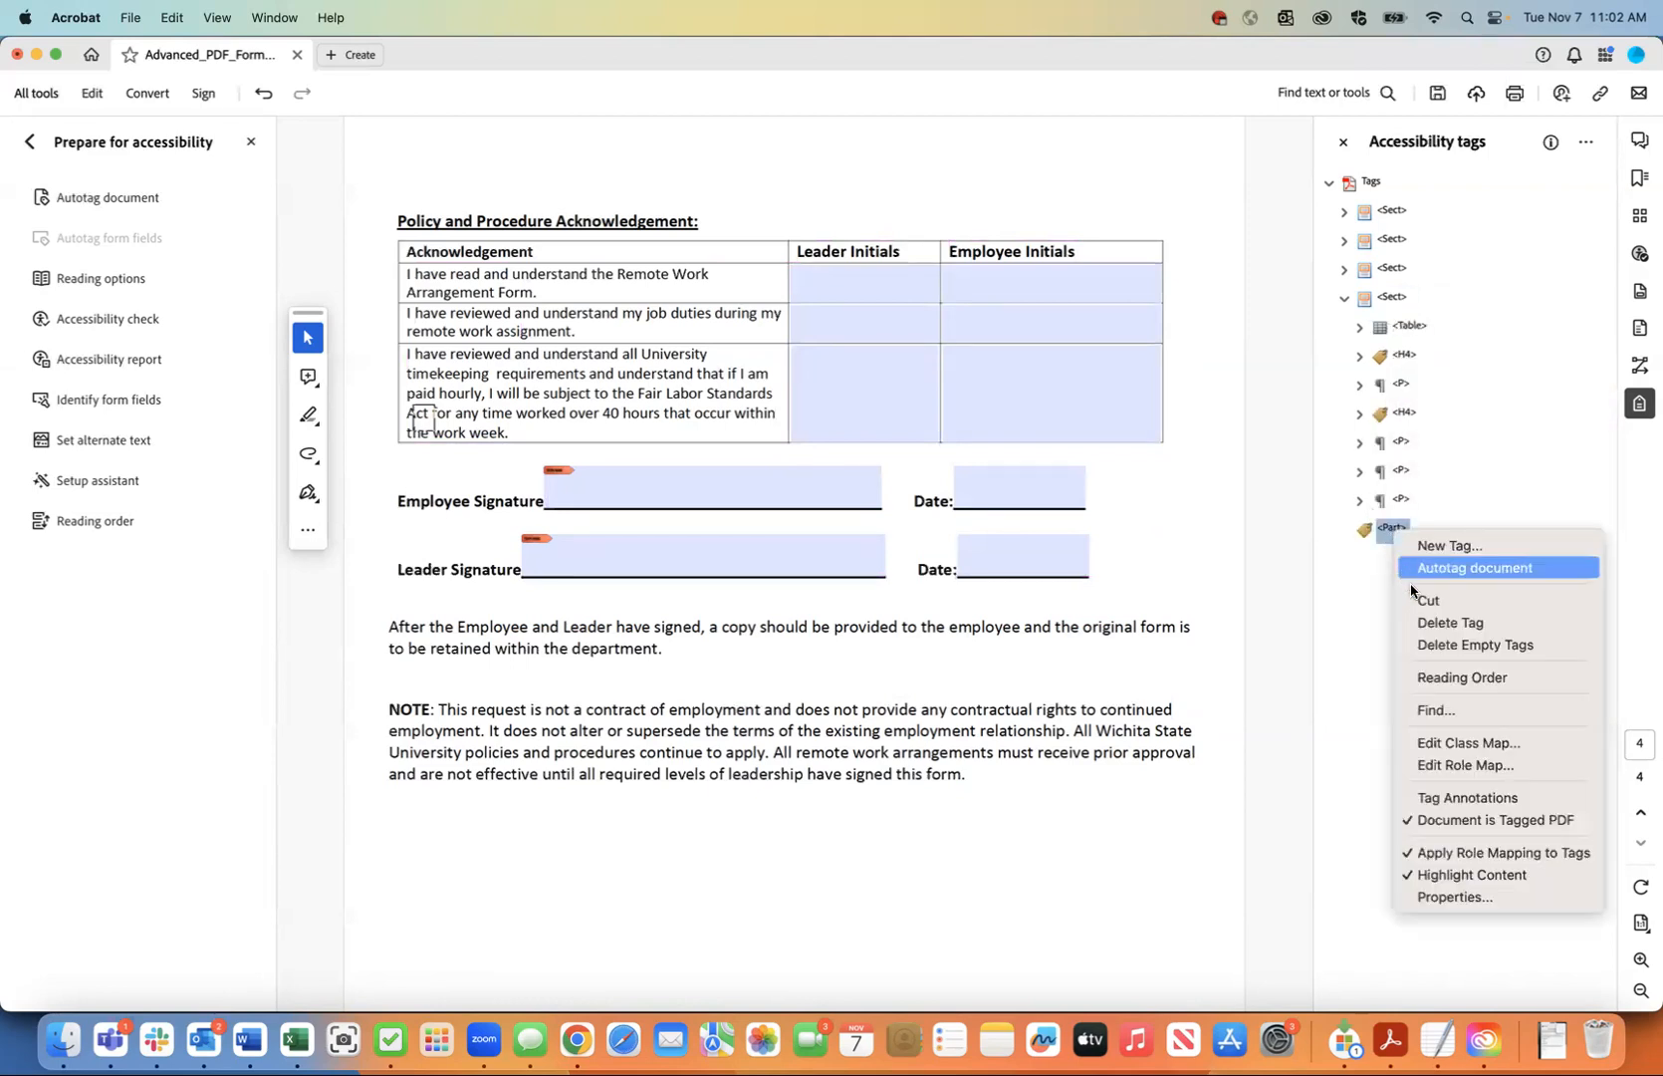
click(1449, 623)
click(1344, 299)
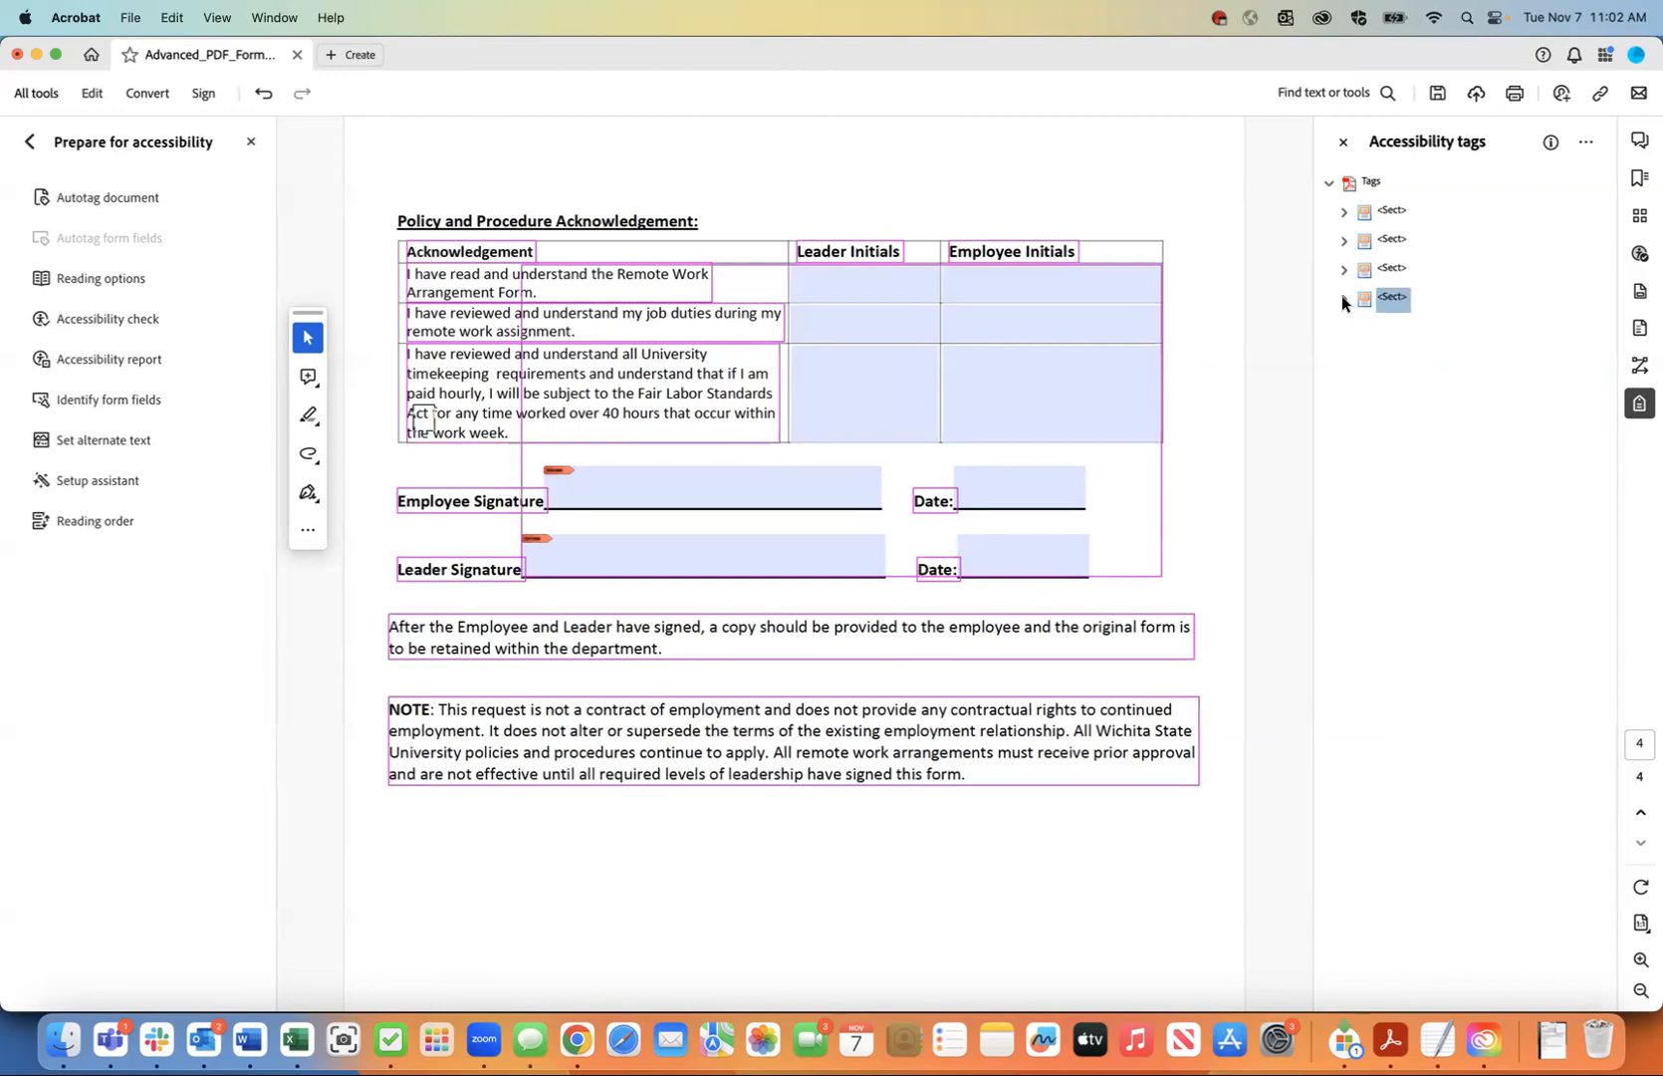
- Step through the four Sect tags and back to check which page content each one highlights
click(1392, 211)
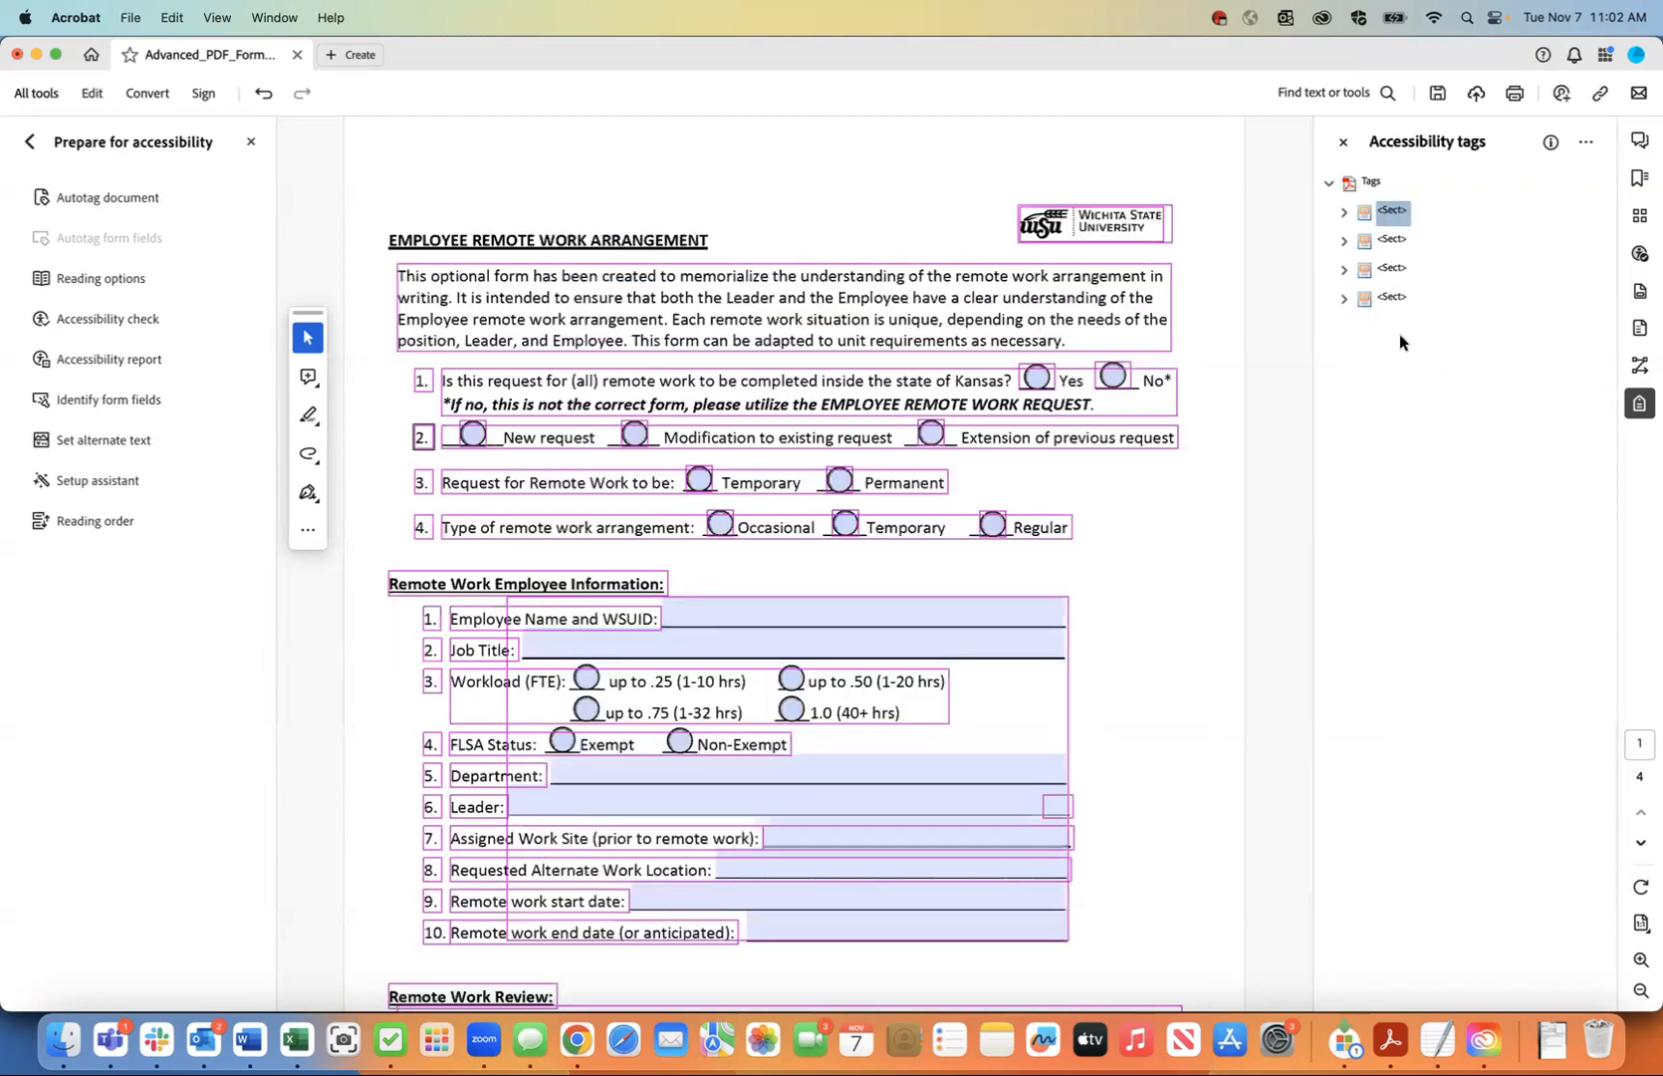
key(Down)
key(Down)
key(Down)
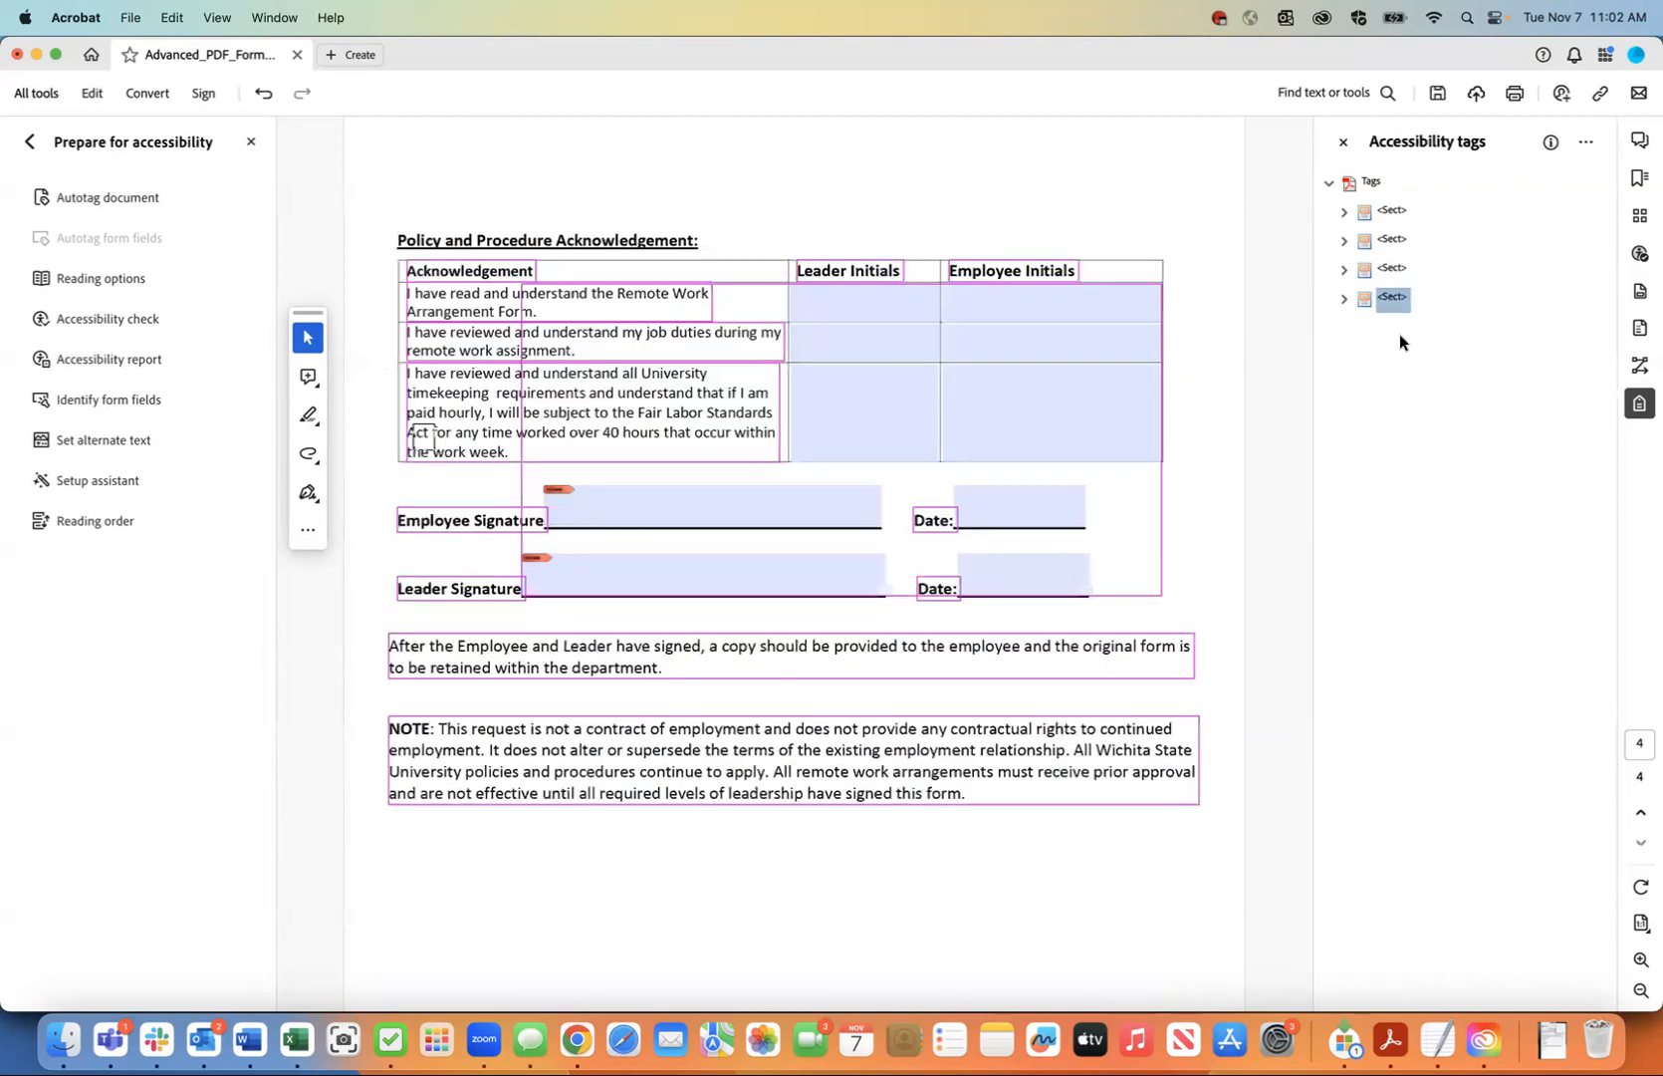
key(Up)
key(Up)
key(Up)
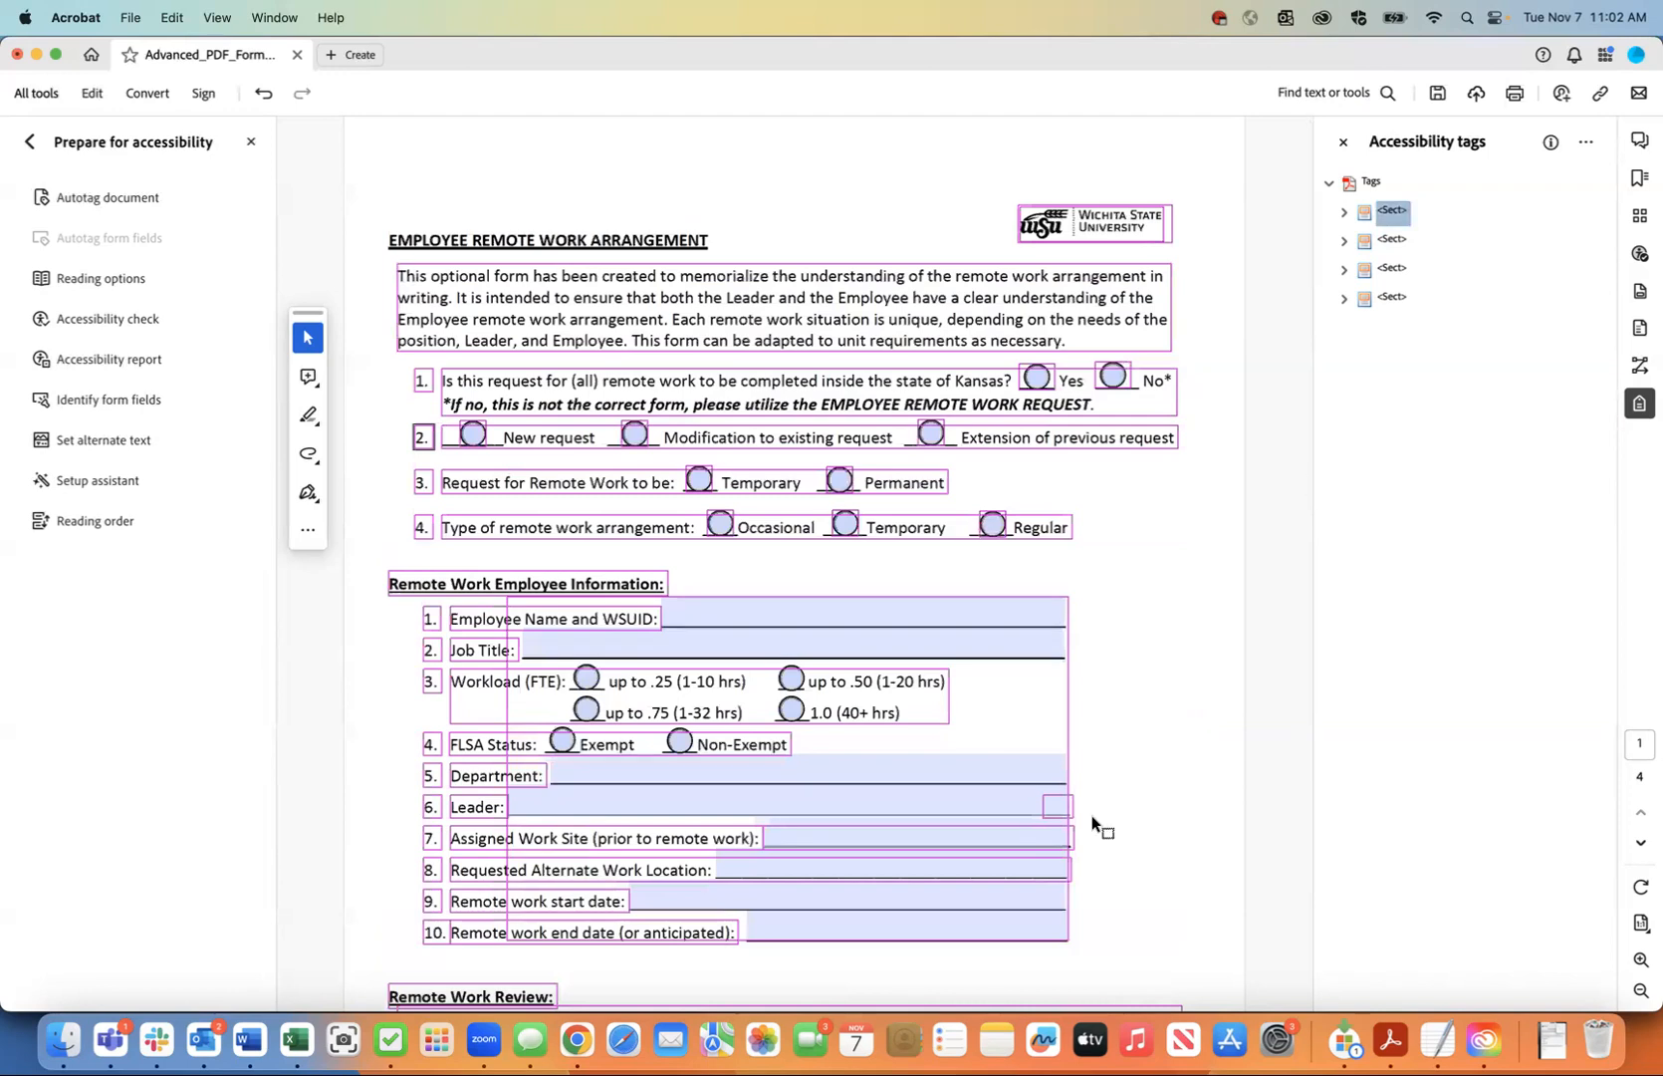